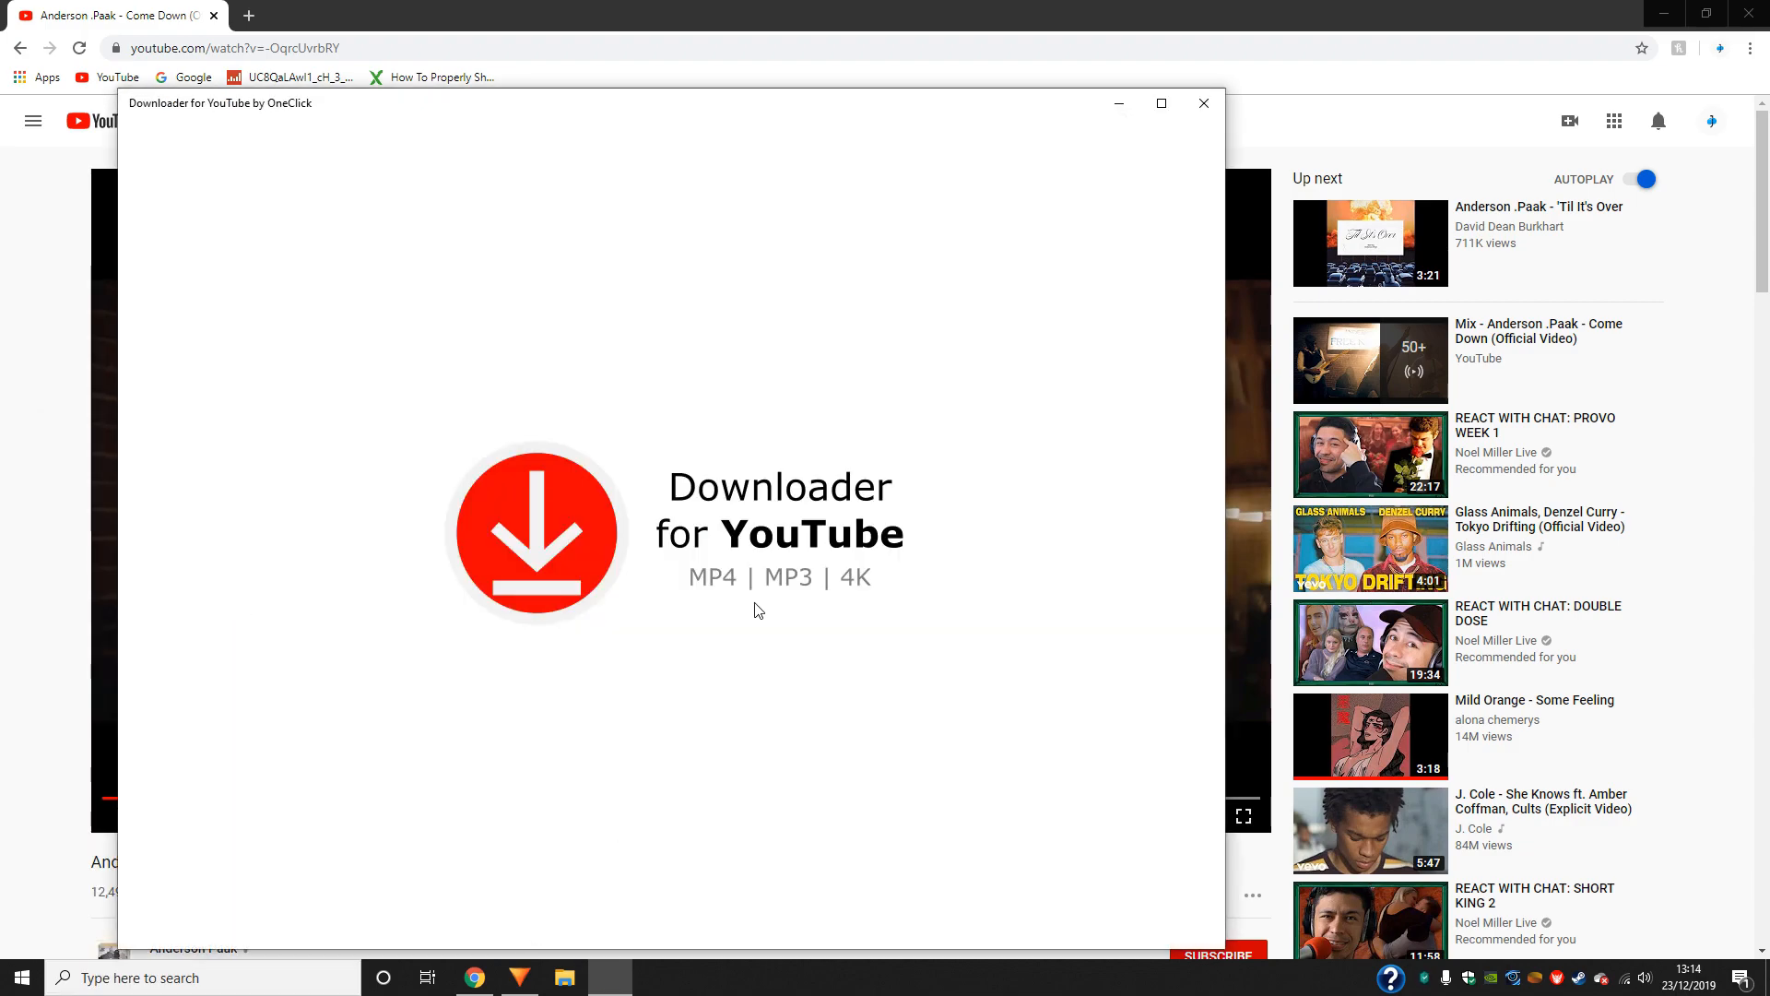
- Paste the video's URL into the downloader and download it with the quality Mp3 - 128 kbps
right_click(506, 250)
left_click(554, 275)
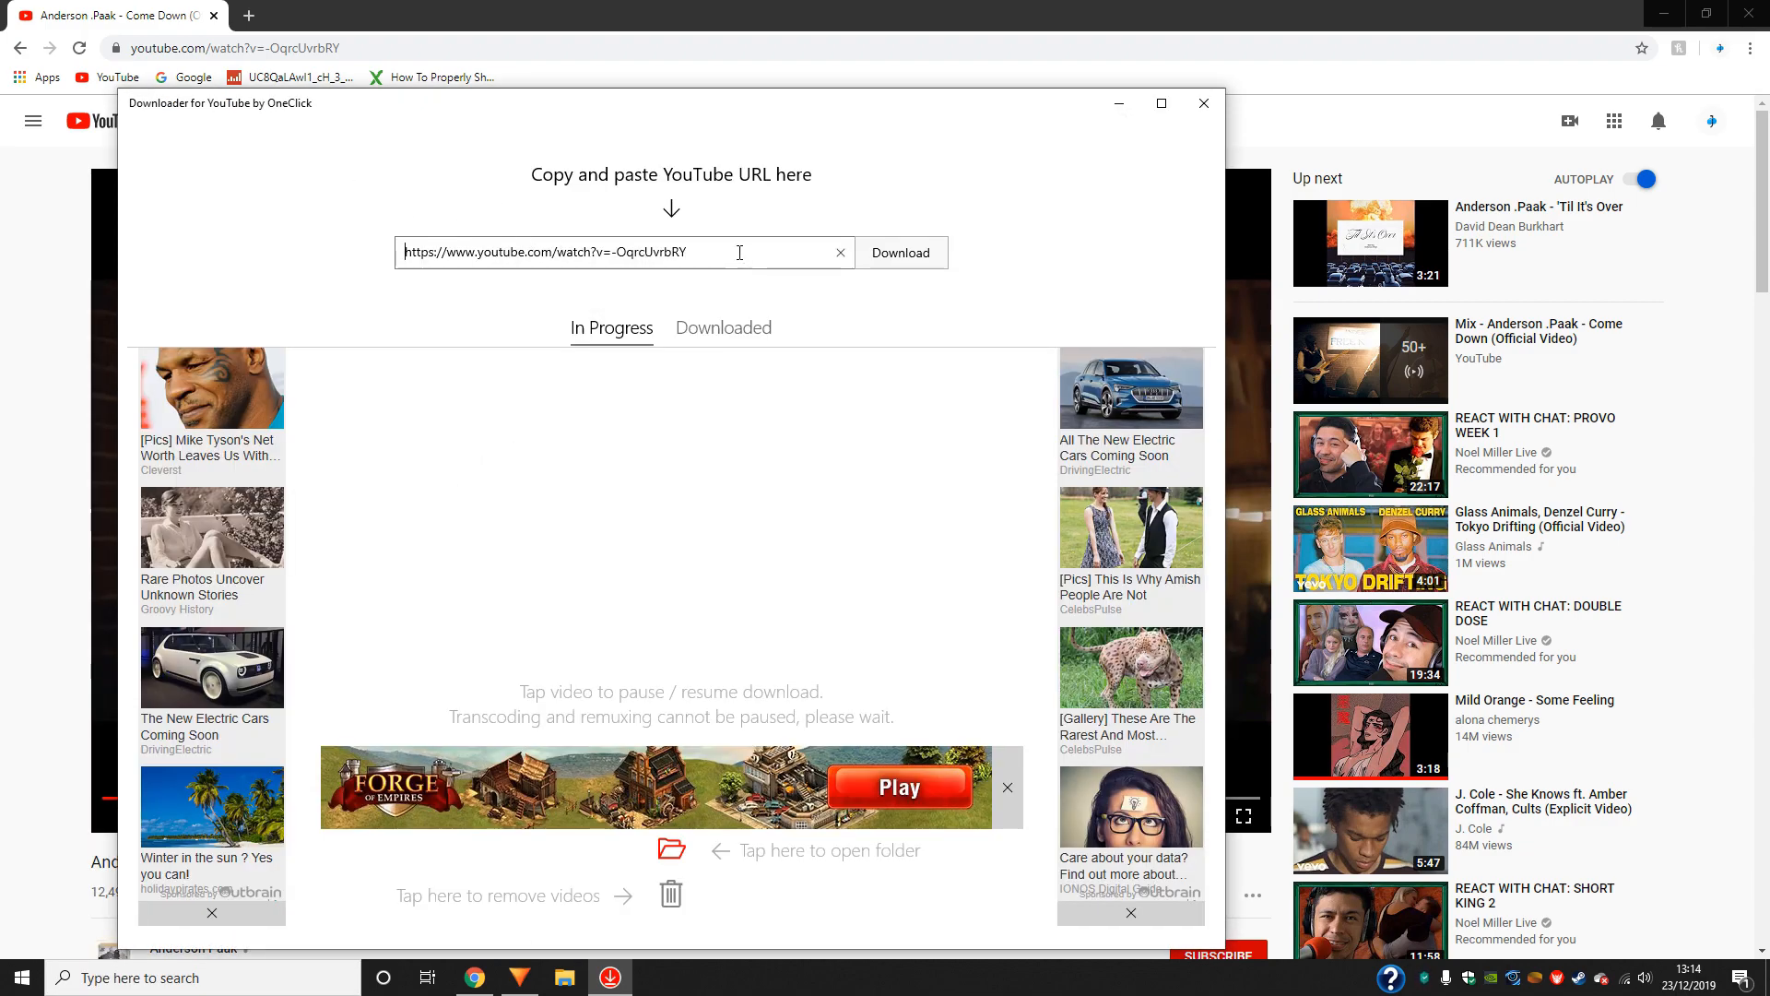
left_click(942, 252)
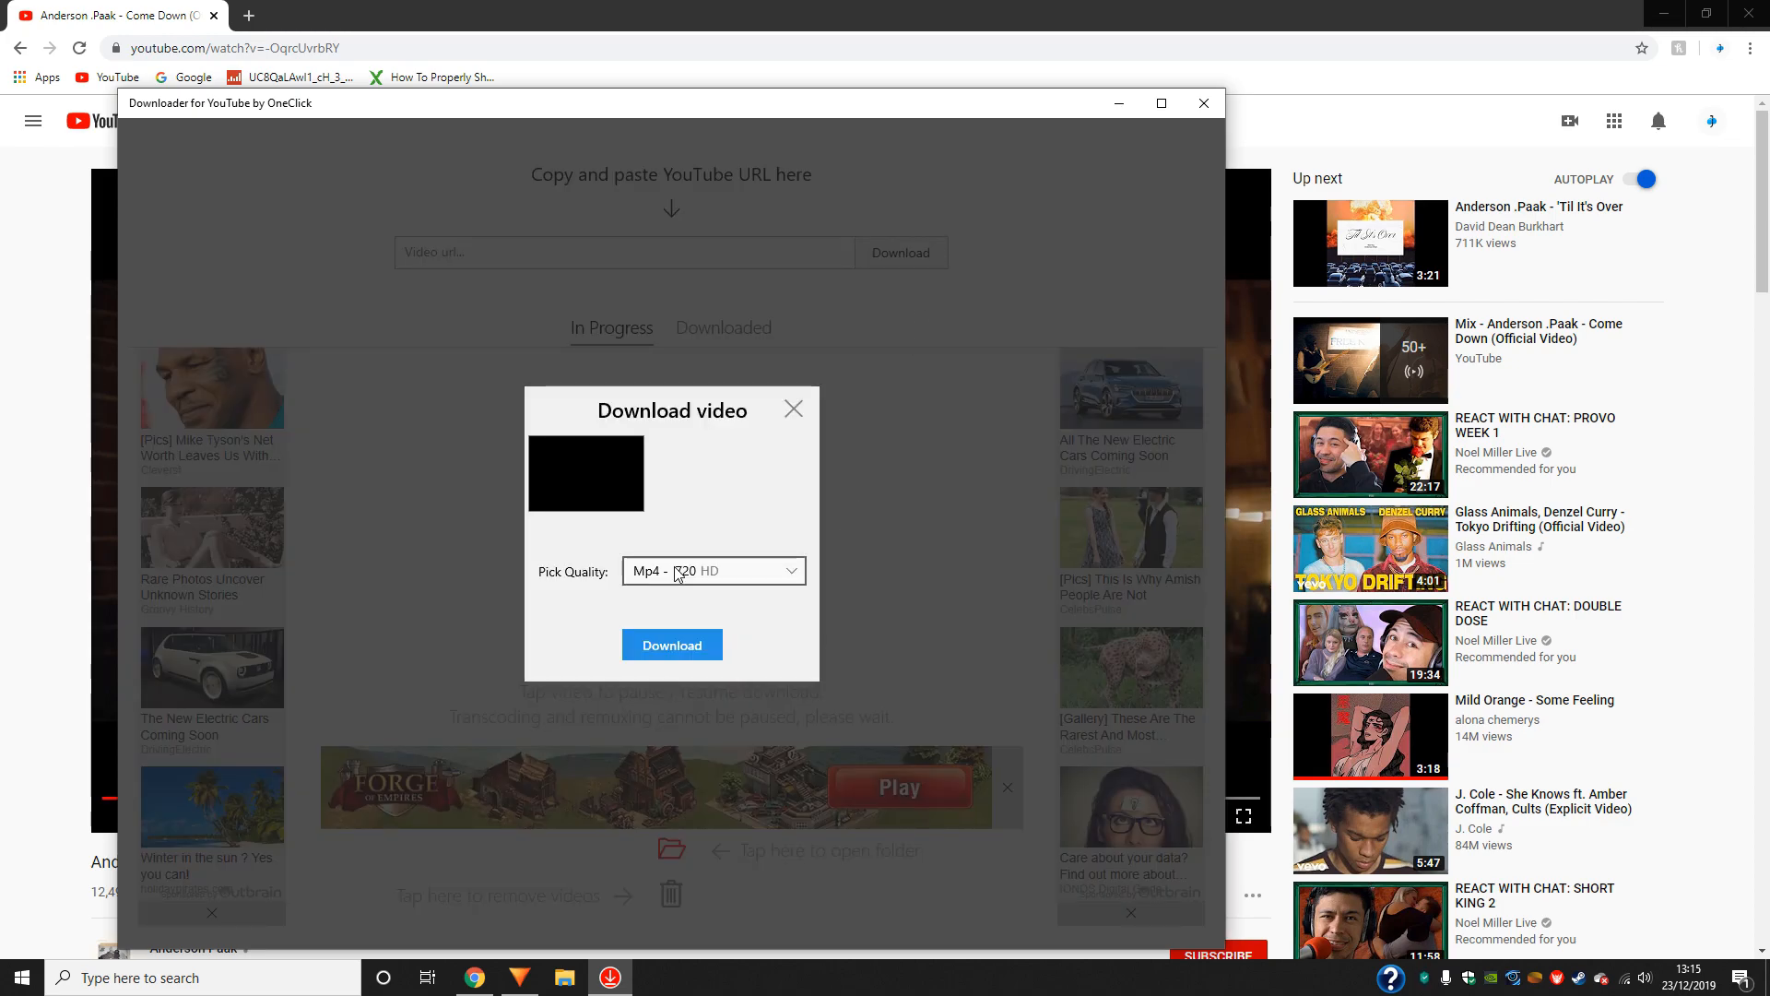
left_click(678, 573)
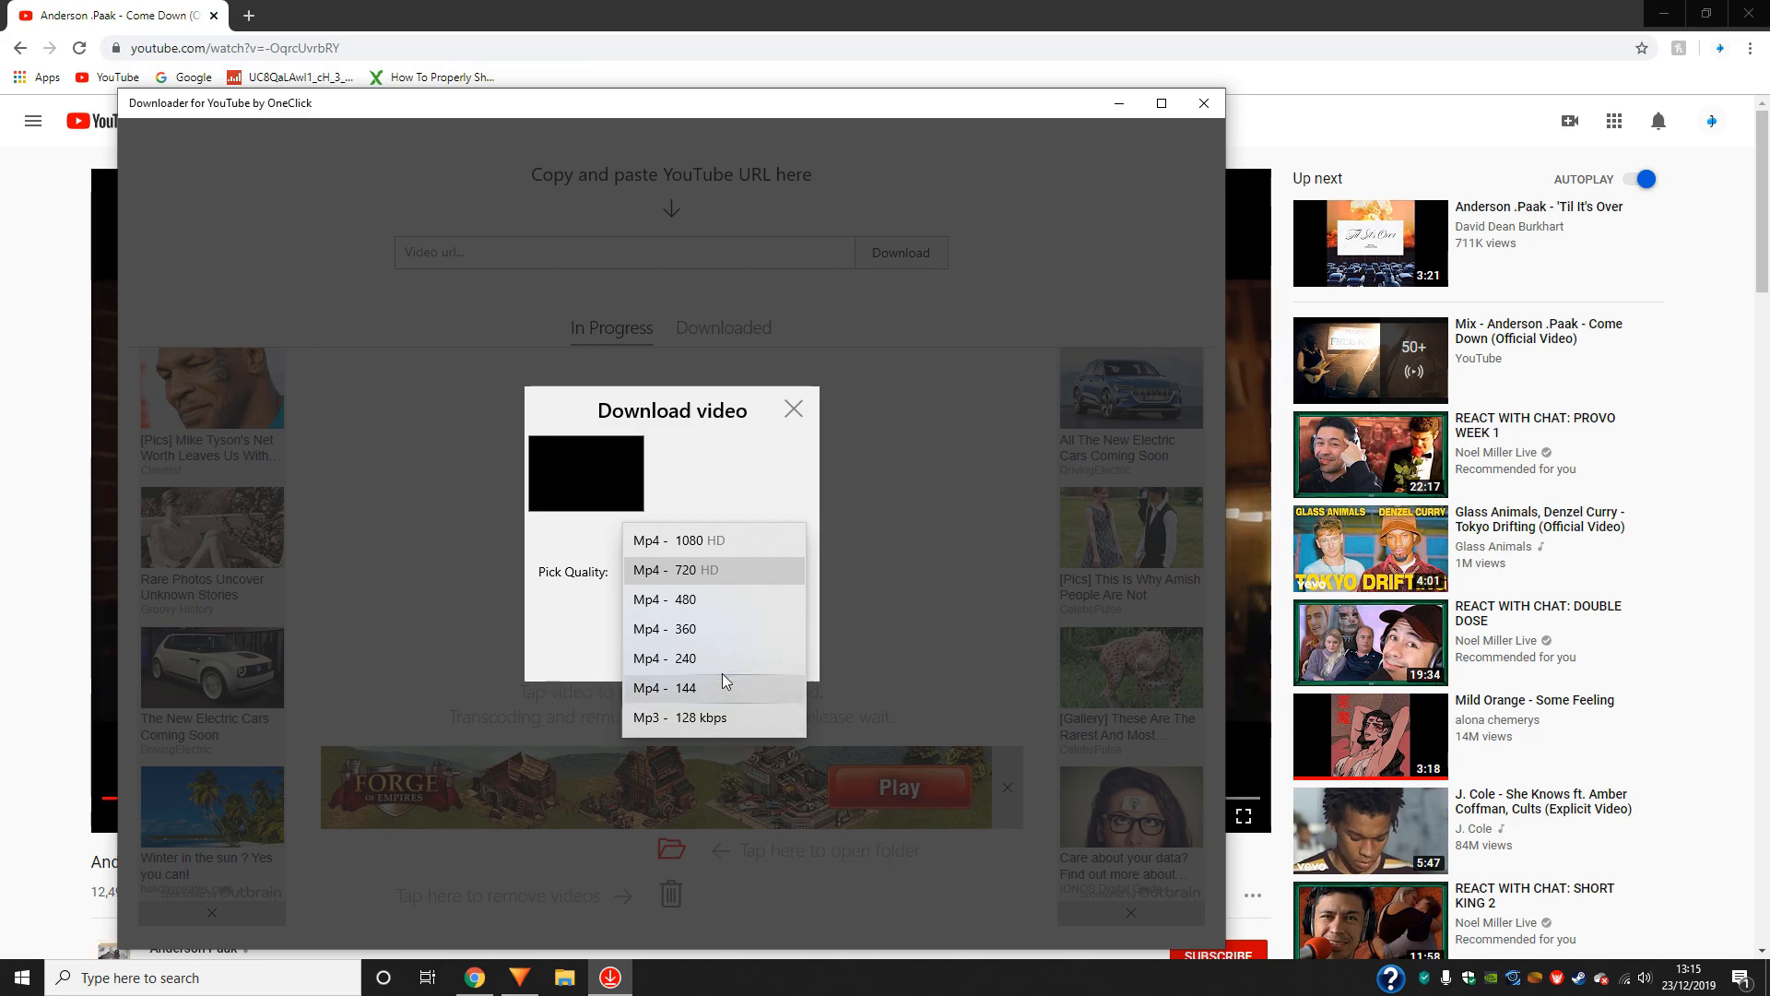
left_click(697, 719)
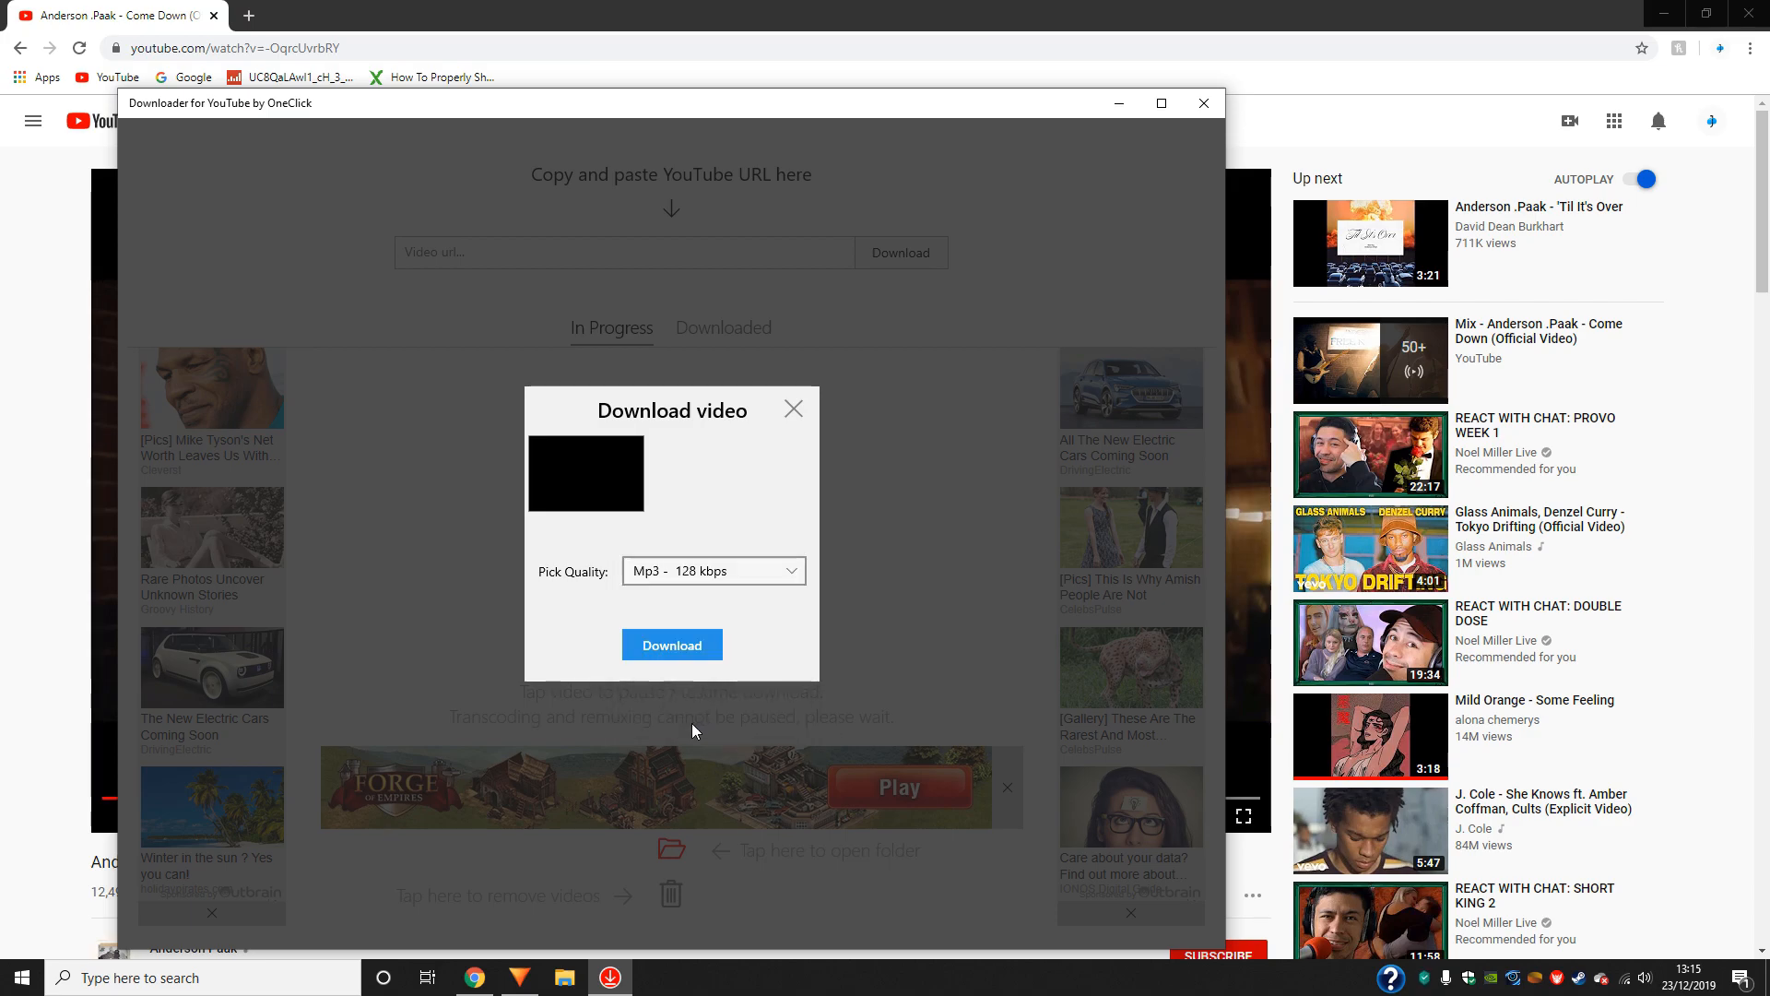
left_click(667, 647)
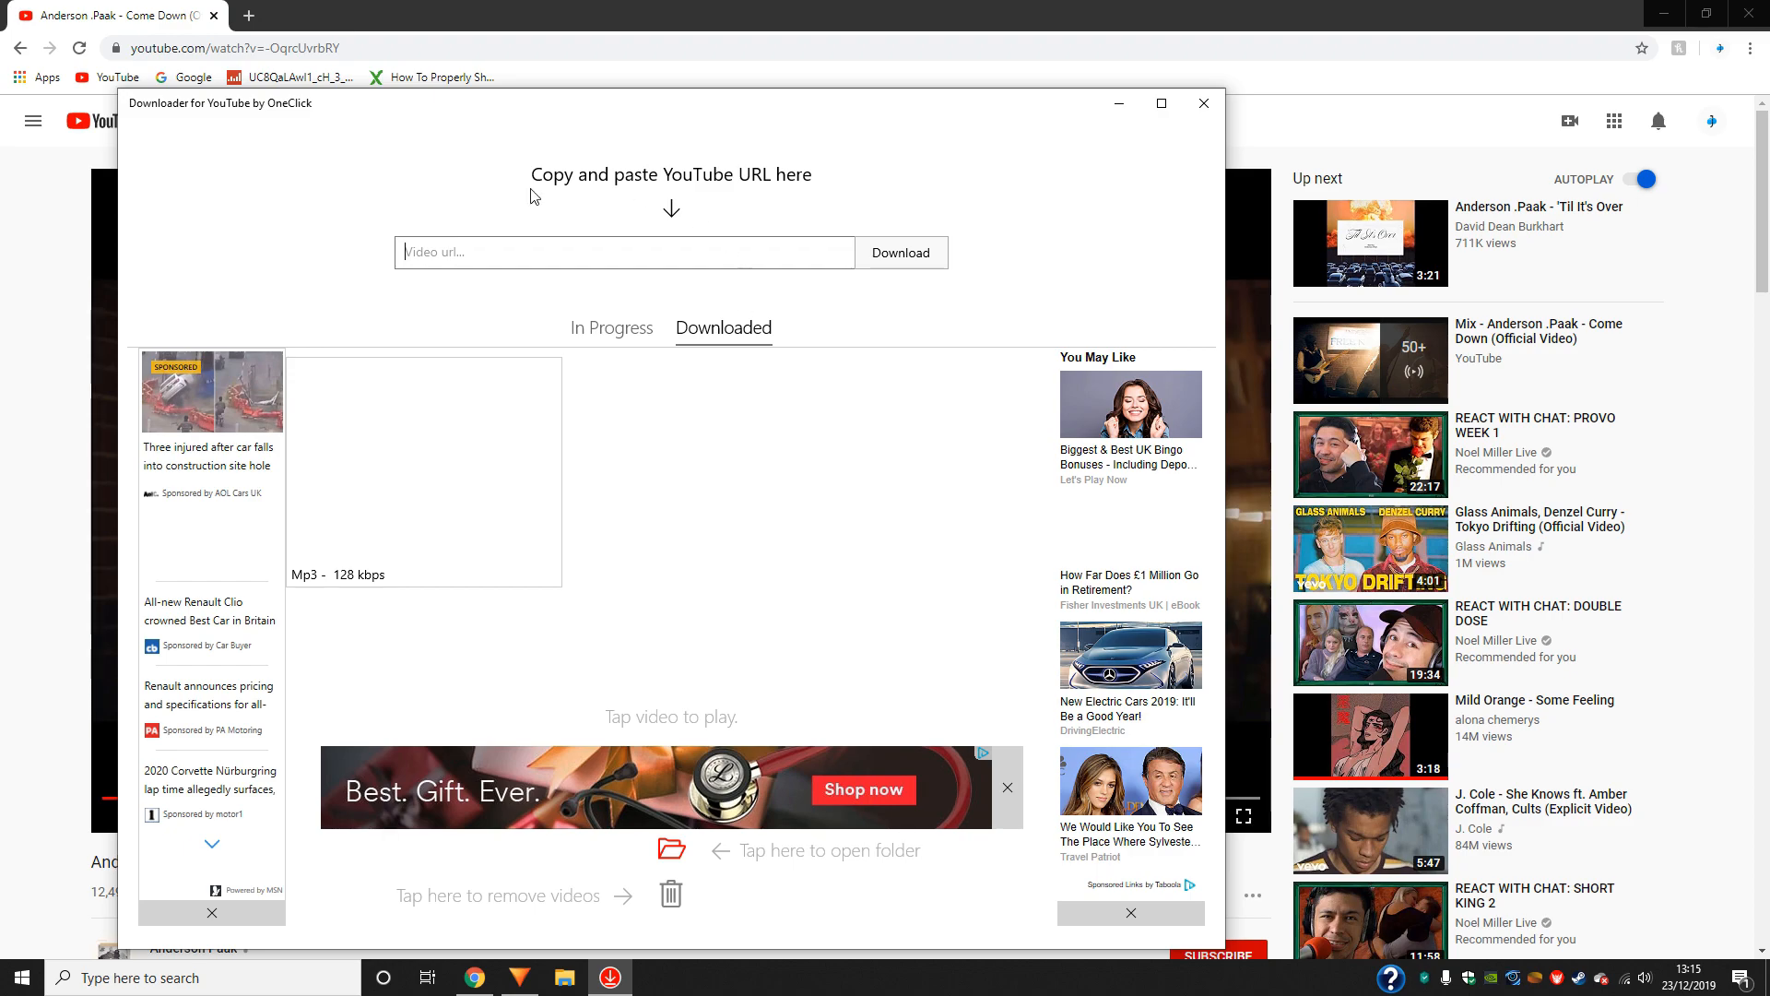
- Open the download folder, go to Videos and move the Anderson .Paak - Come Down mp3 into the Songs folder
left_click(671, 846)
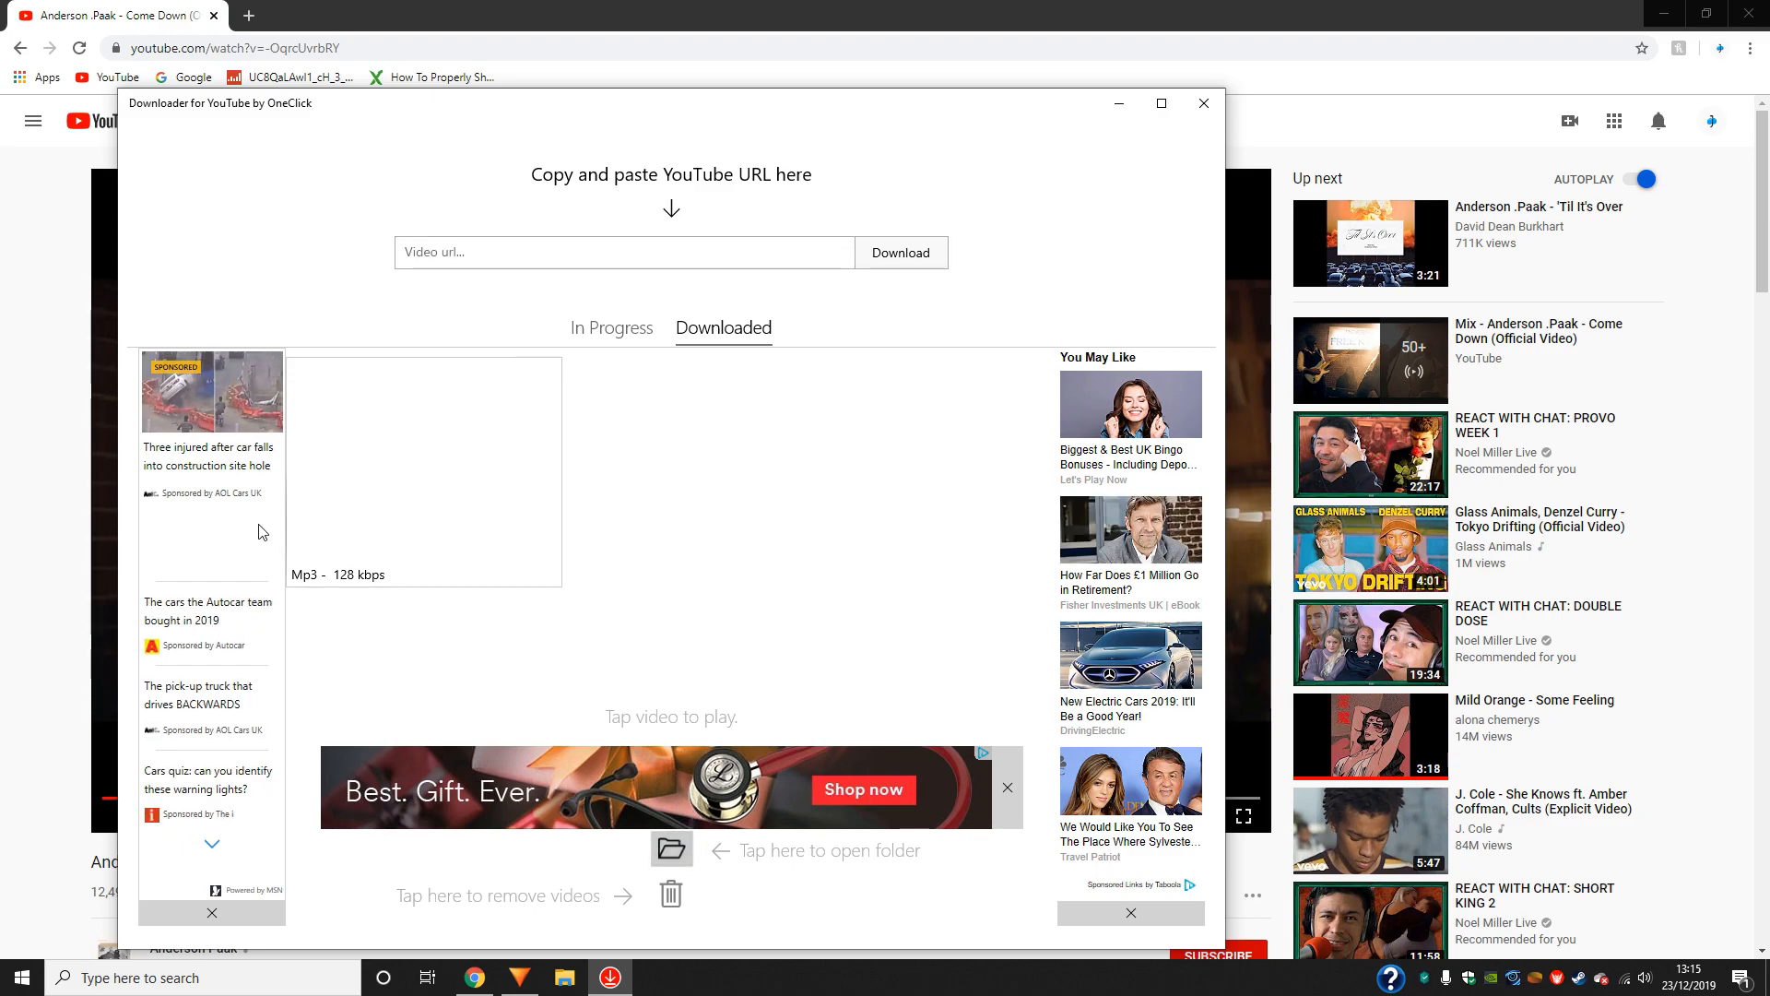
left_click_drag(272, 117, 107, 518)
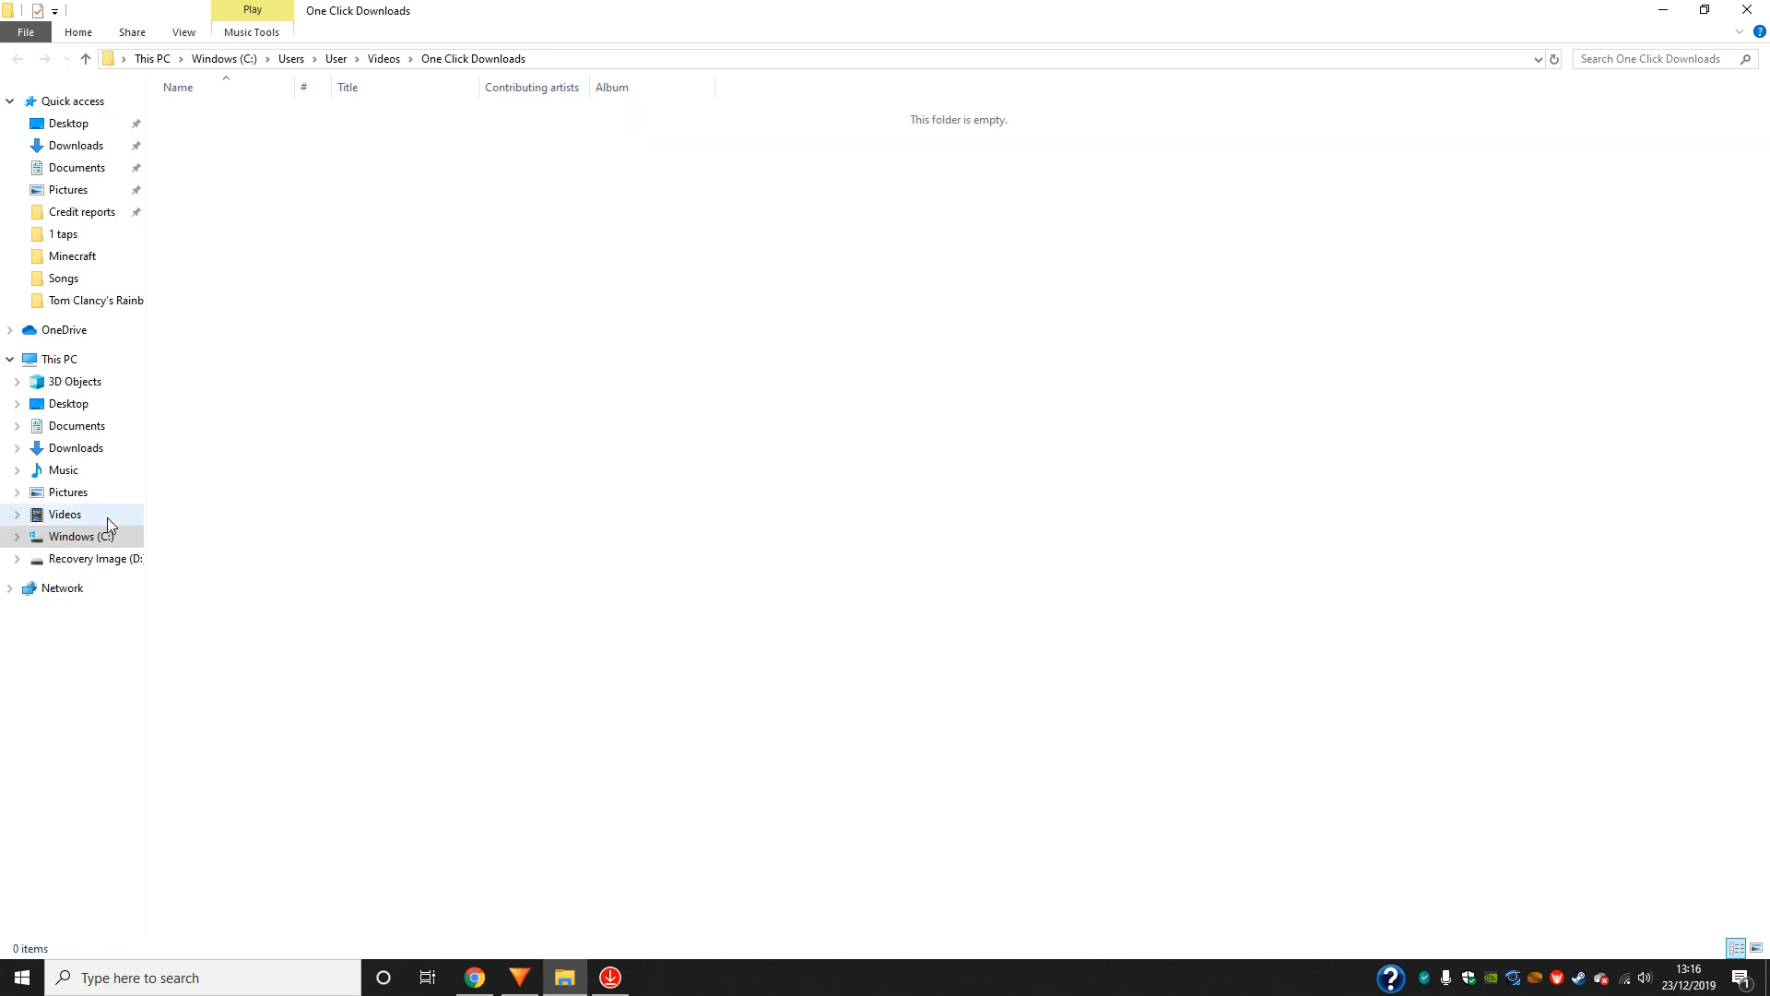
left_click(107, 517)
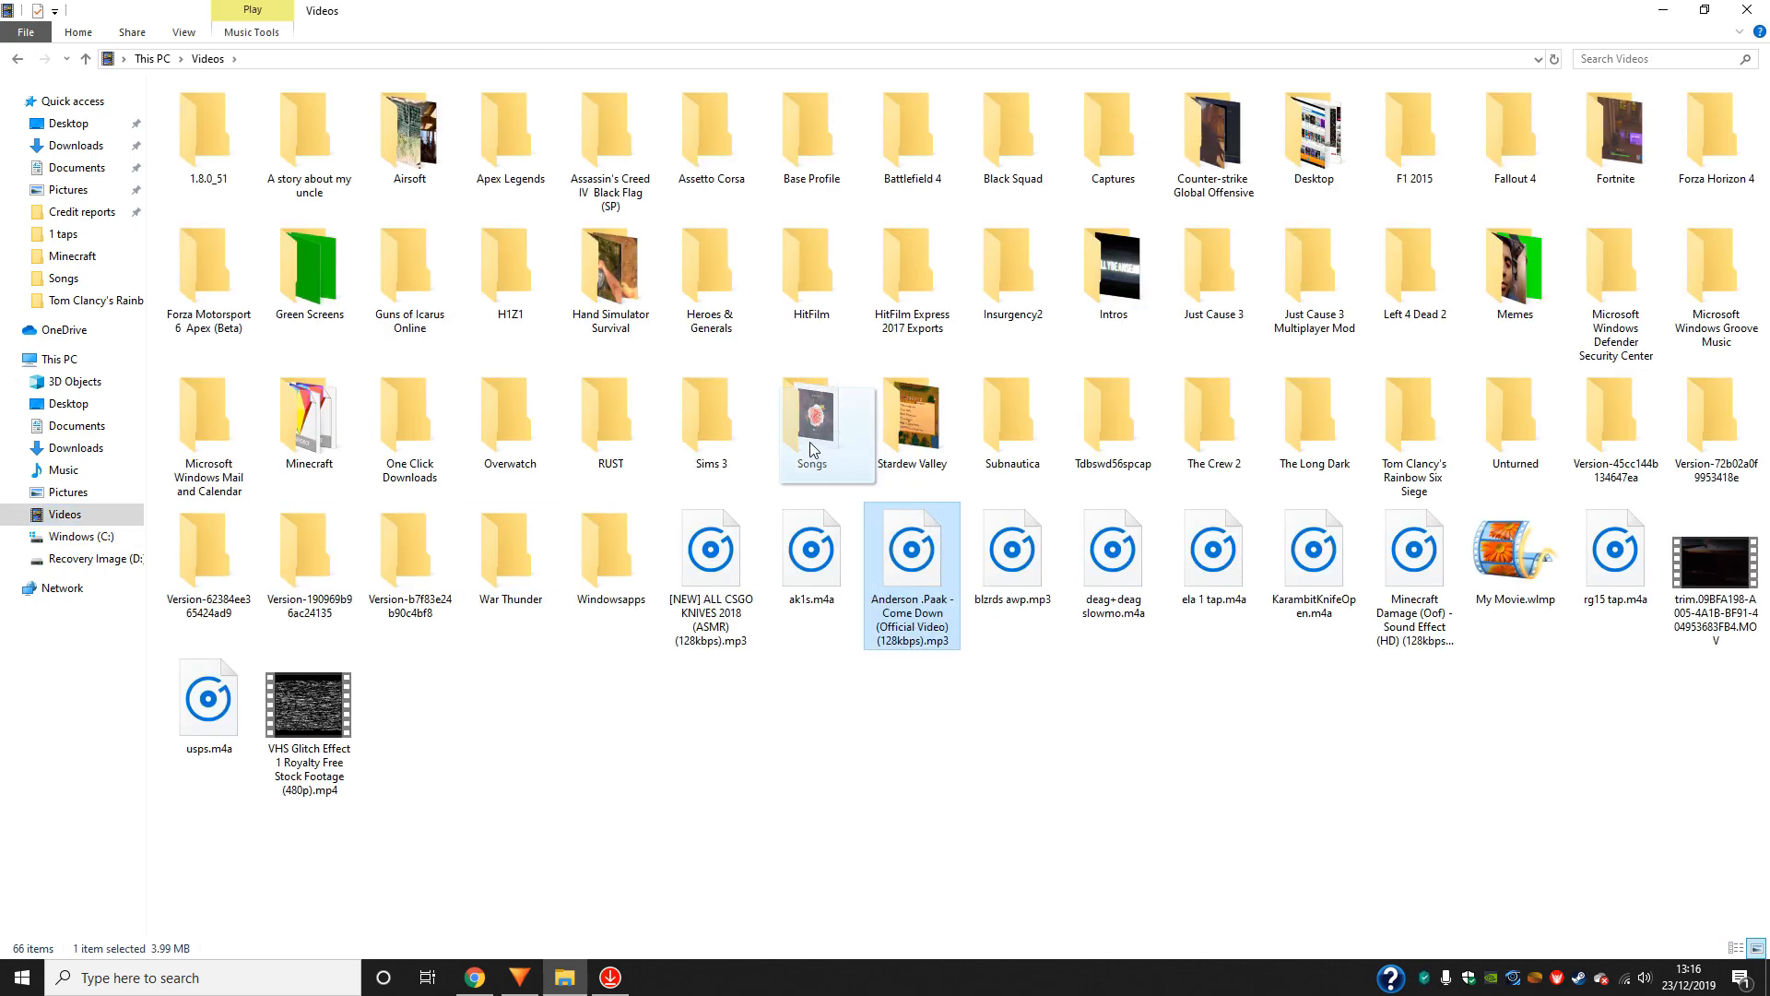
- Close the file window, the downloader and the browser to switch to HitFilm Express
left_click(1747, 9)
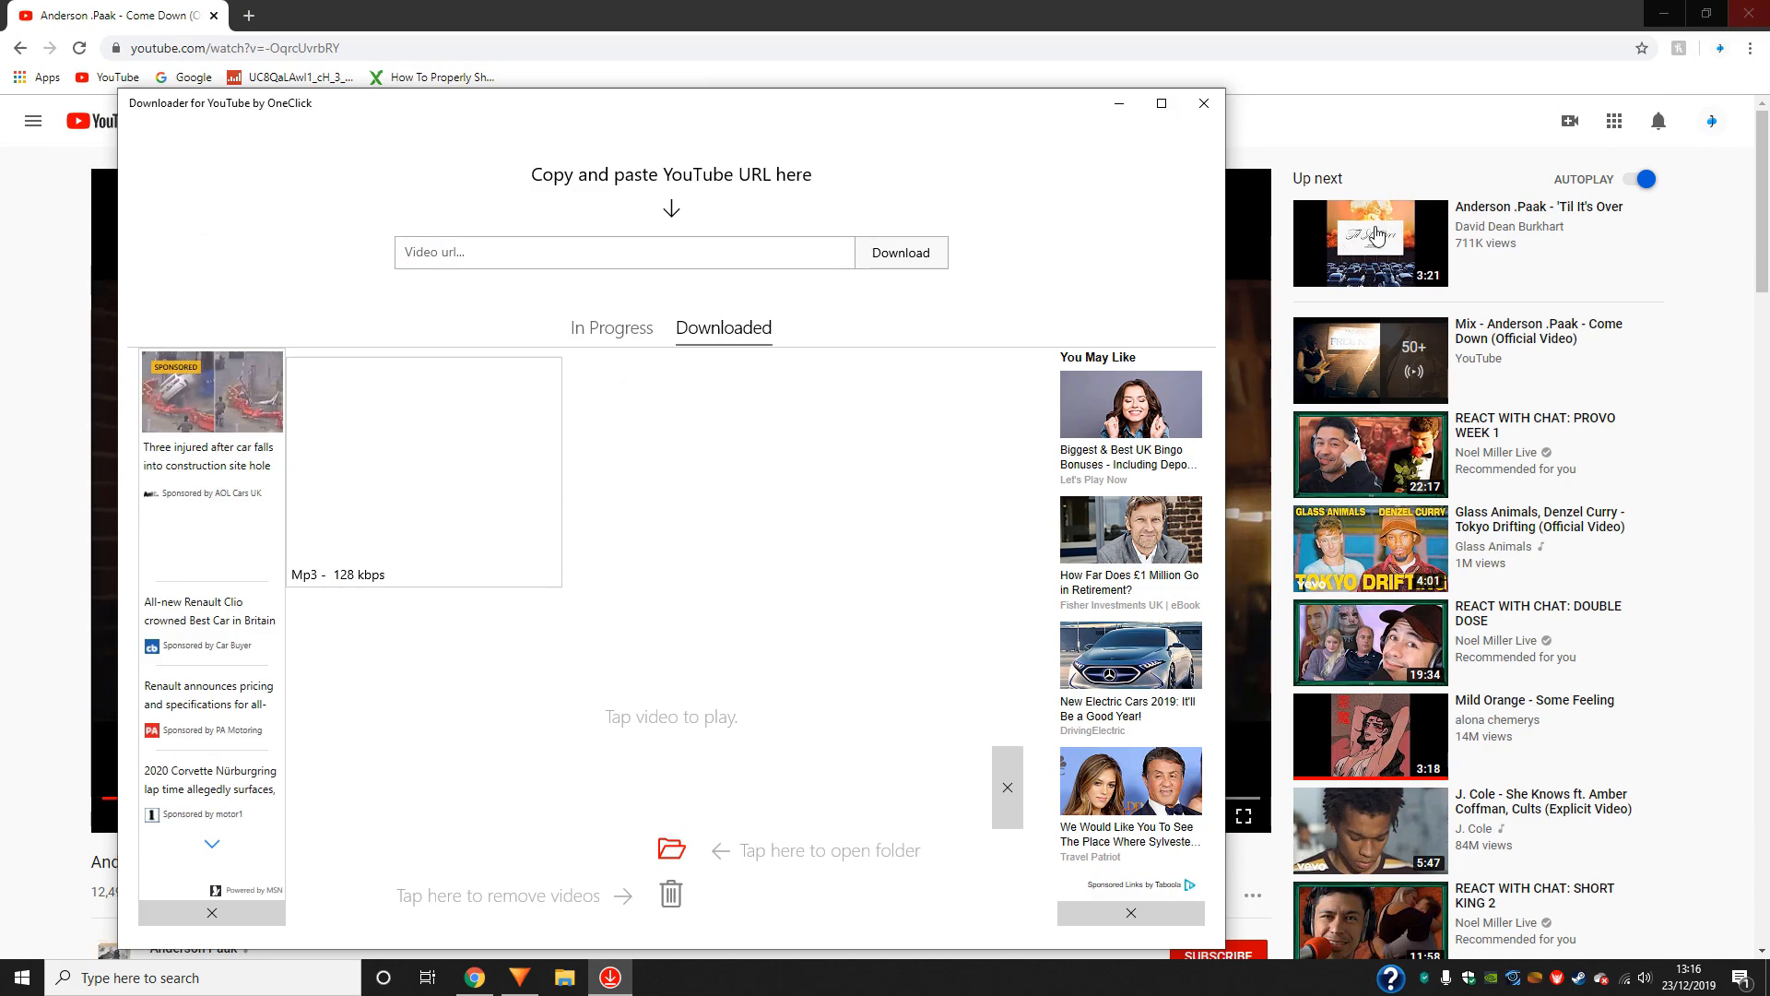
left_click(1215, 104)
left_click(1747, 11)
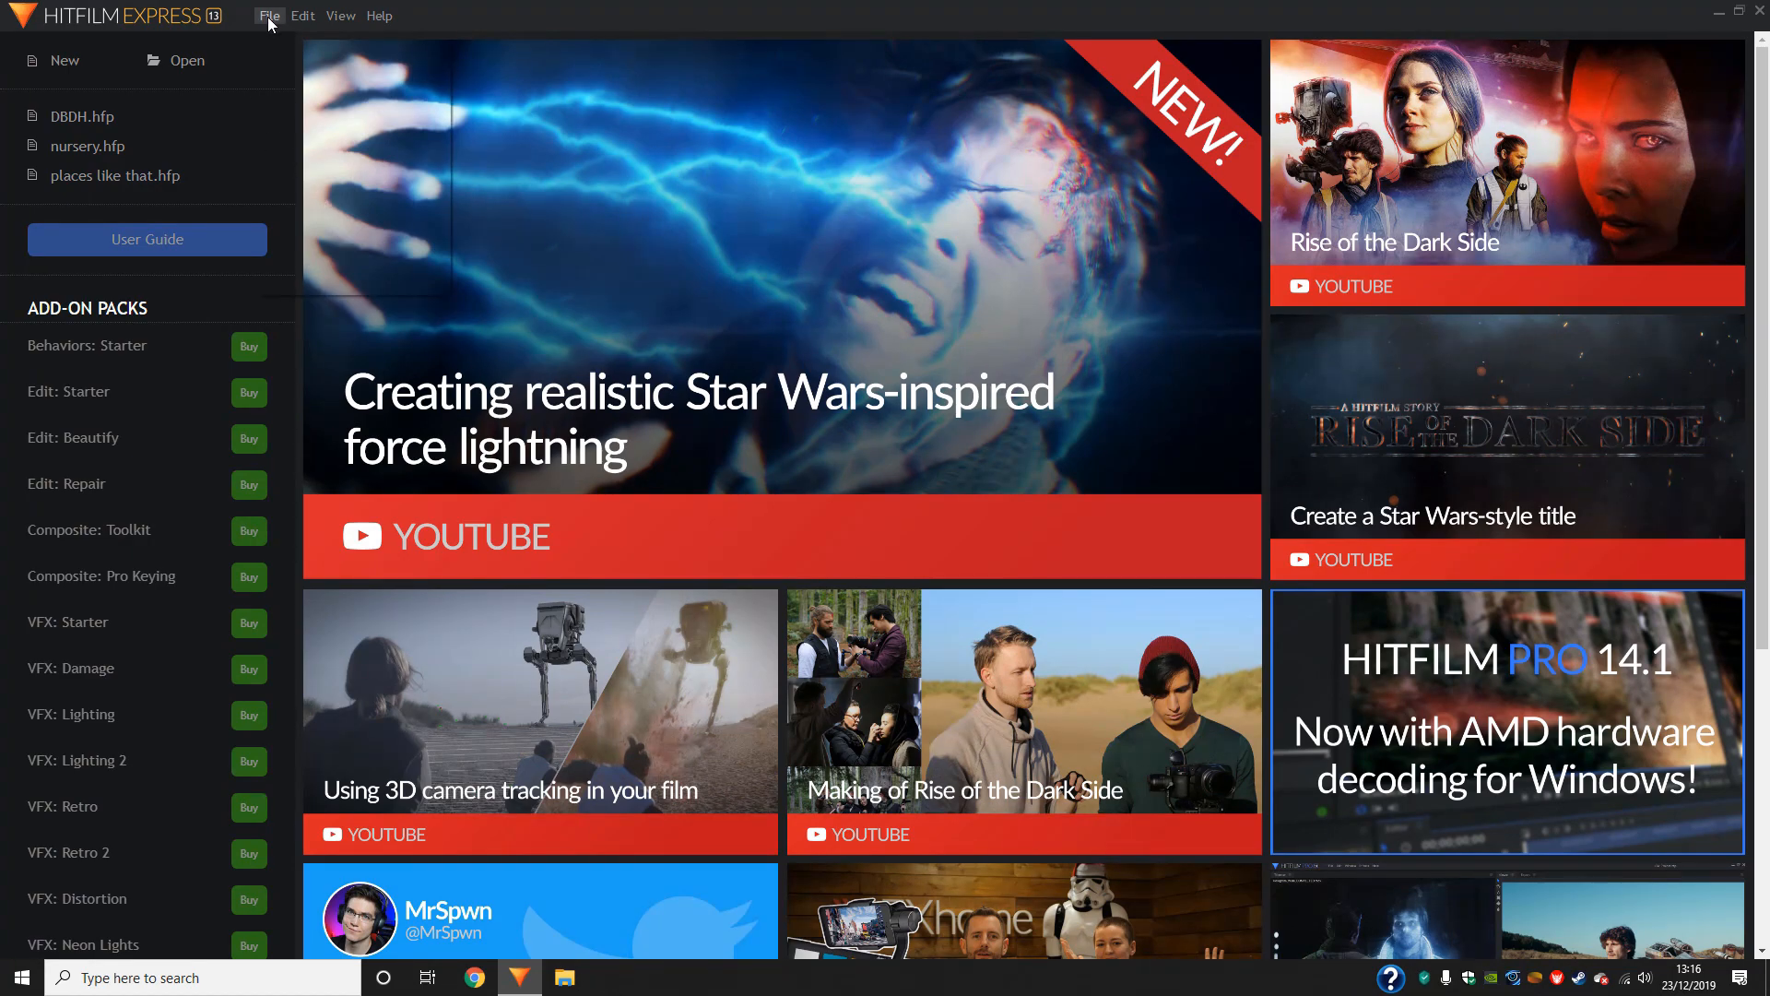
- Create a new project with the 1080p Full HD @ 60 fps template
left_click(267, 16)
left_click(329, 46)
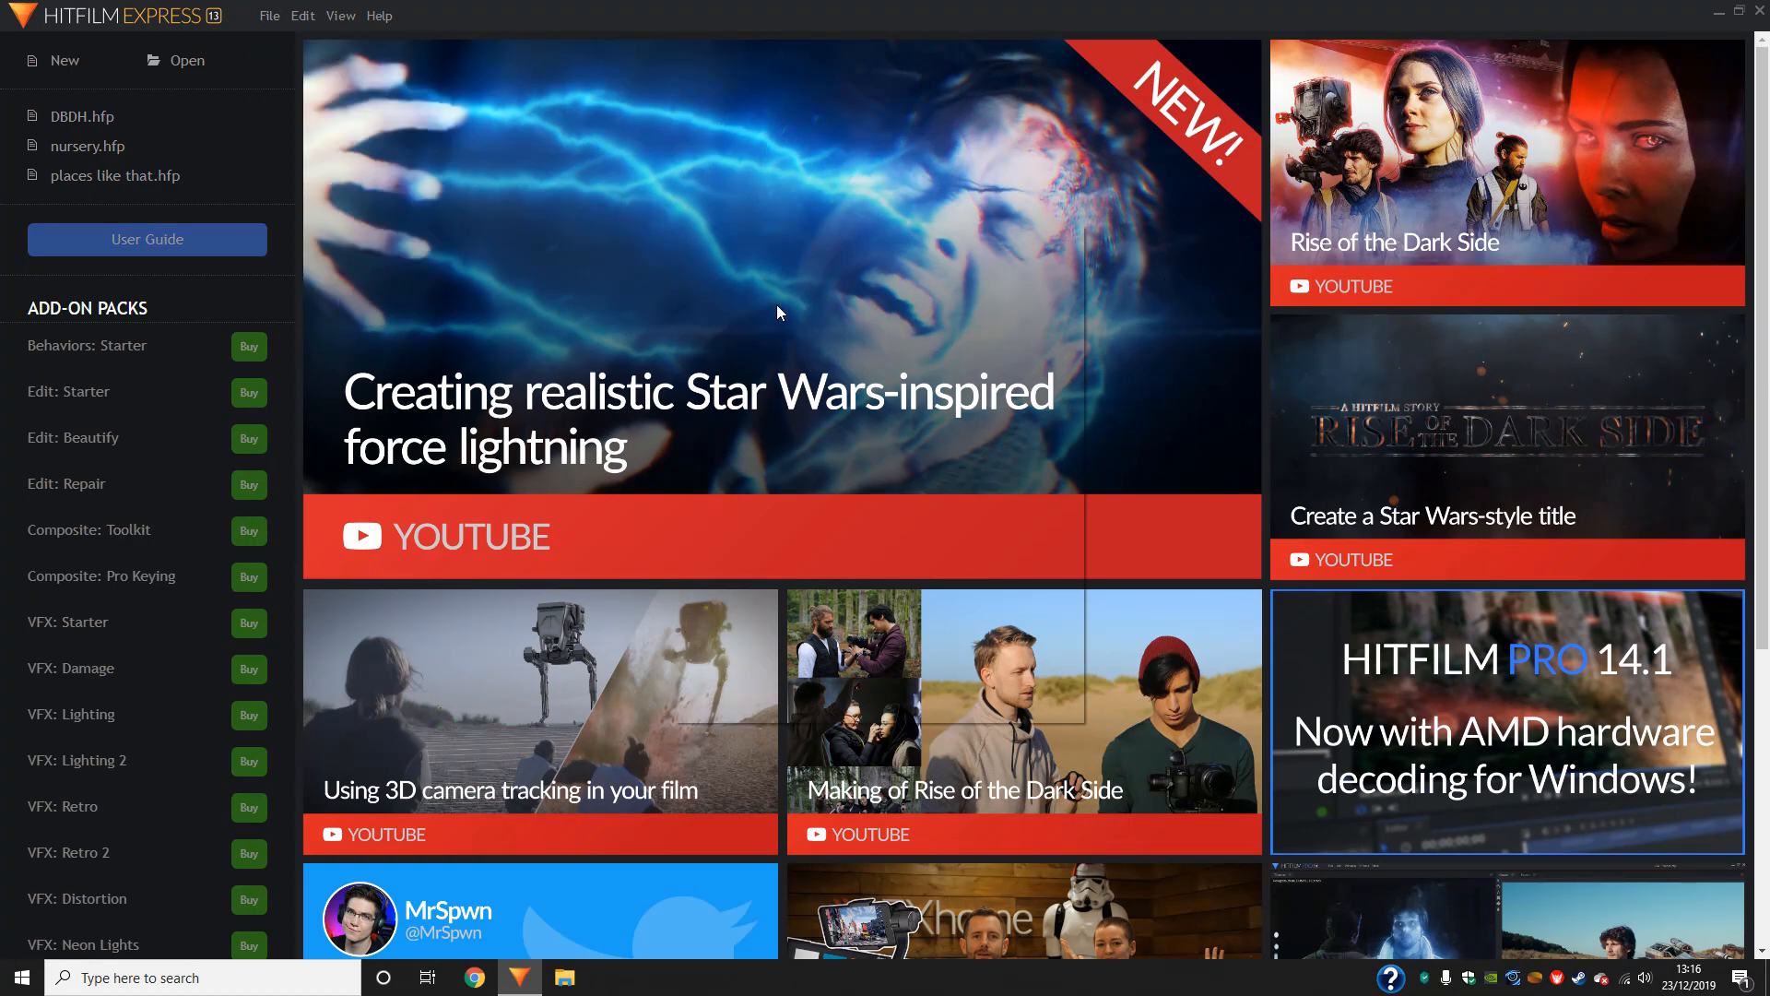
left_click(962, 312)
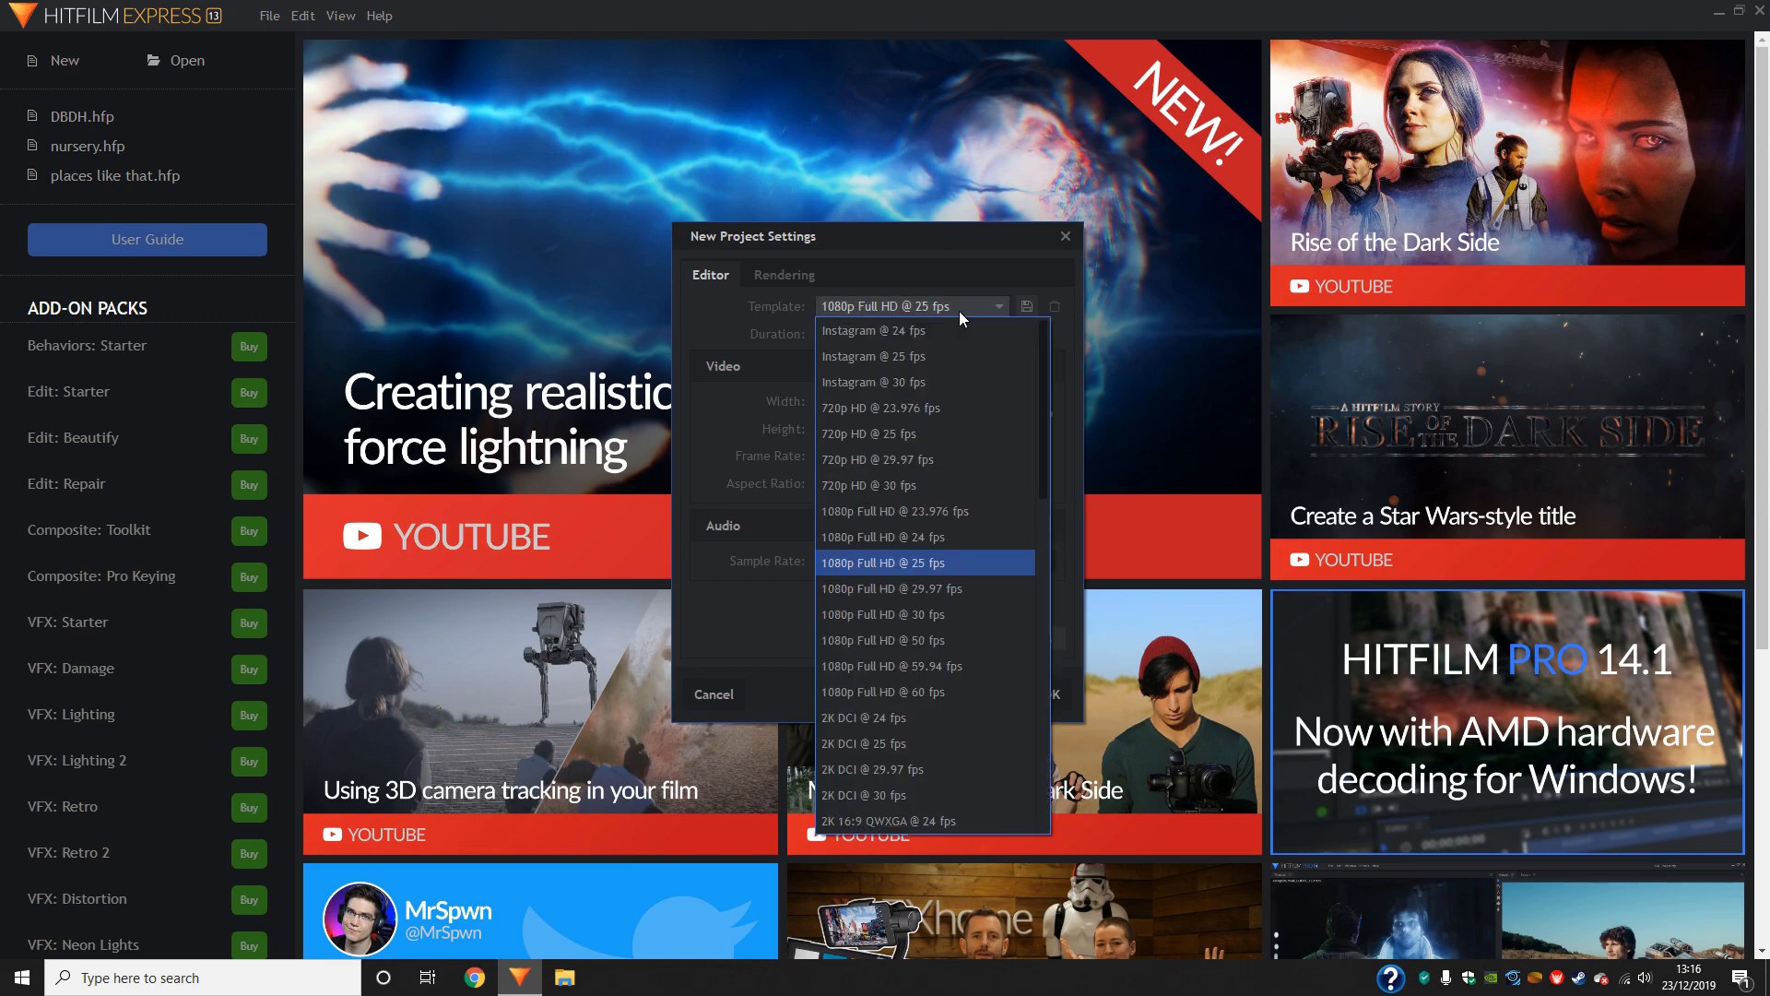
left_click(937, 699)
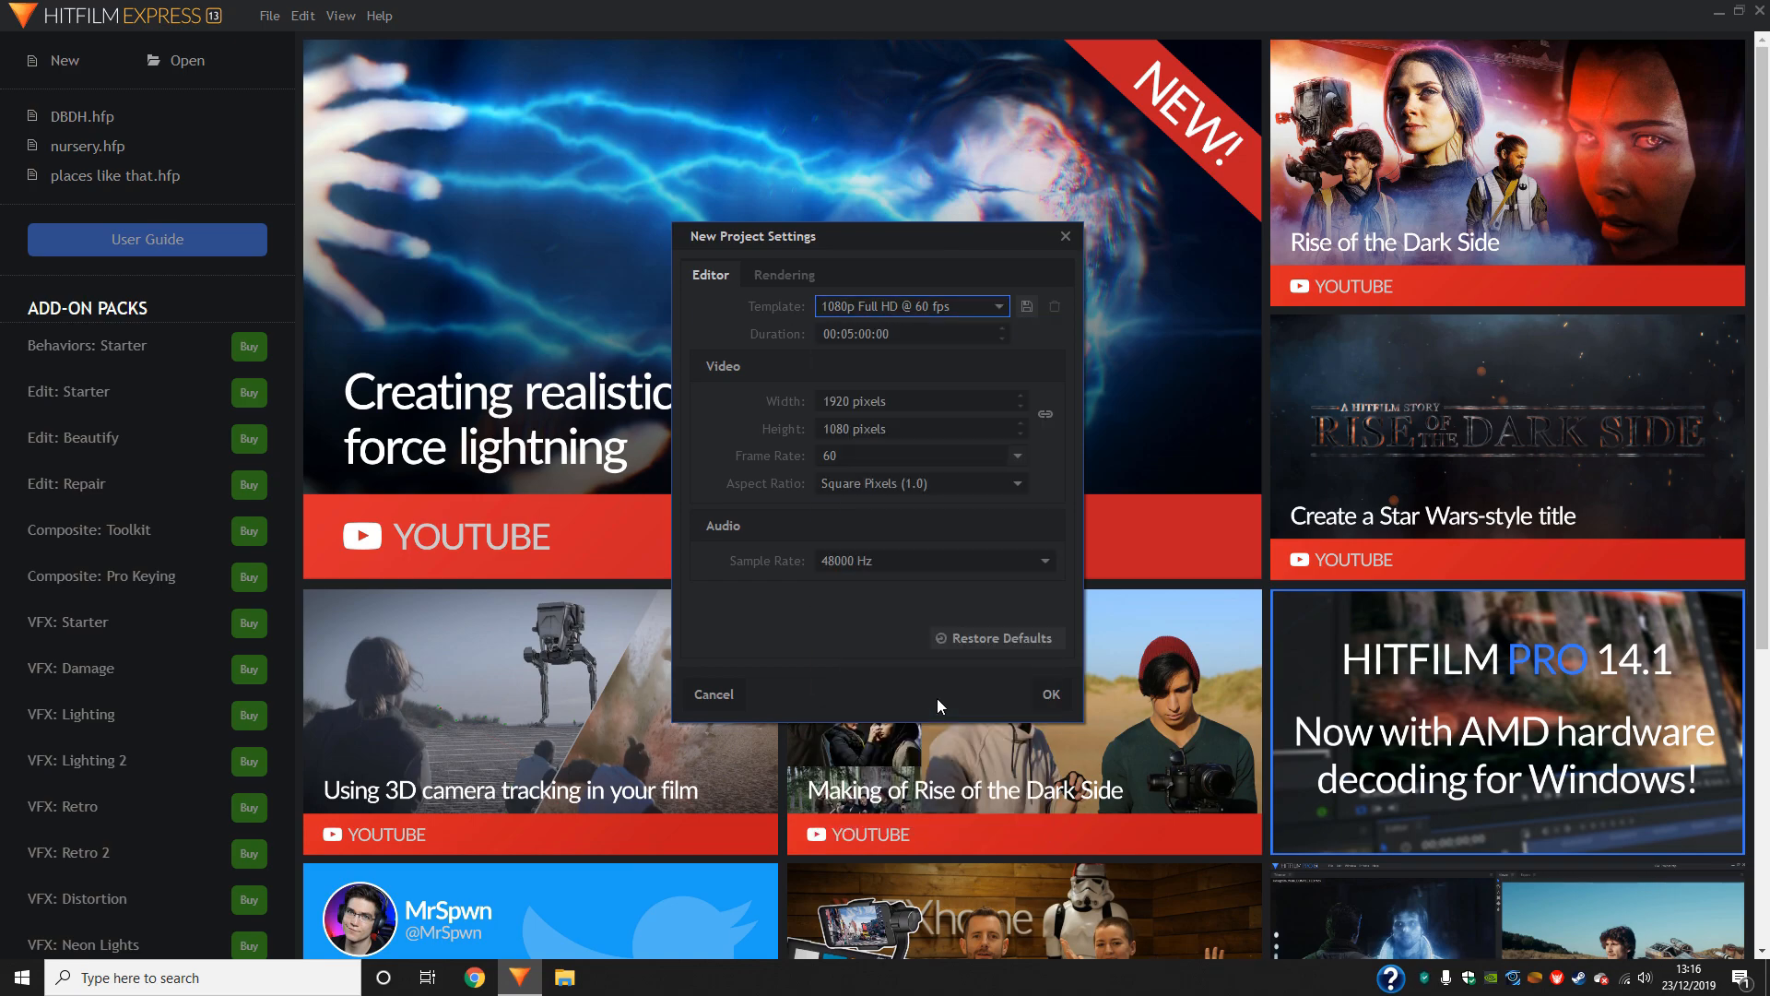
left_click(1045, 696)
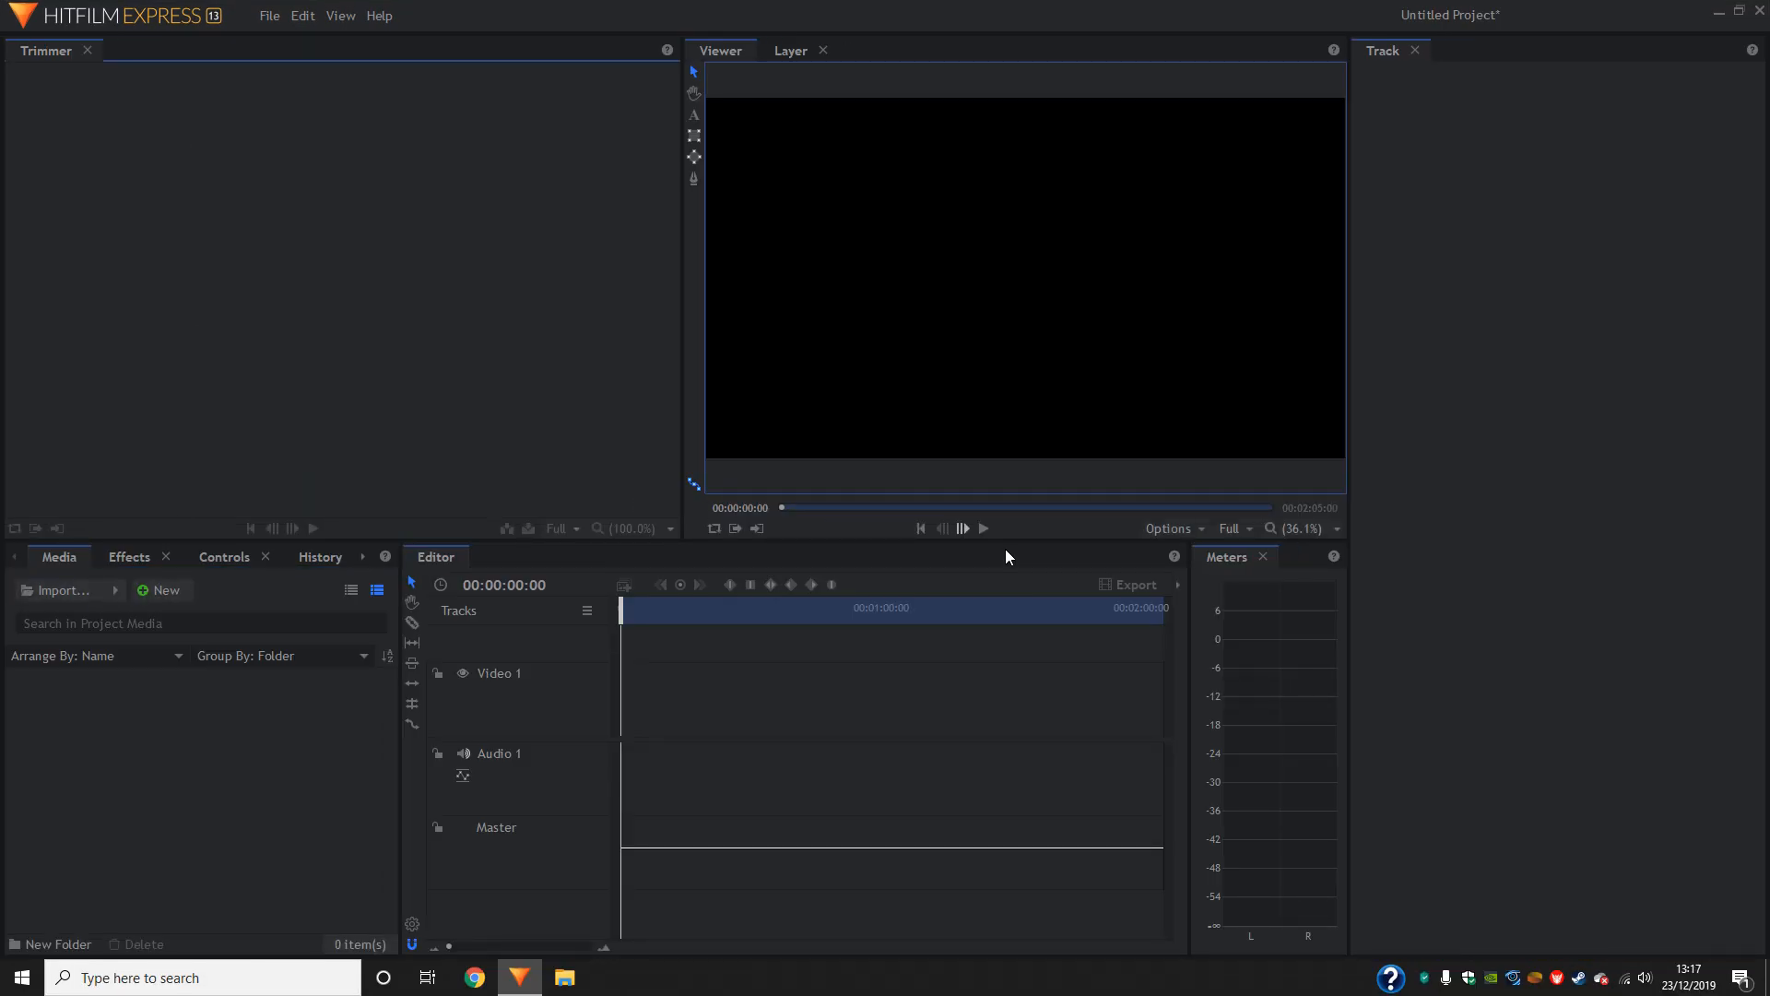
- Save the project as comedown in the Minecraft folder under Videos
left_click(261, 22)
left_click(329, 149)
type("comedown")
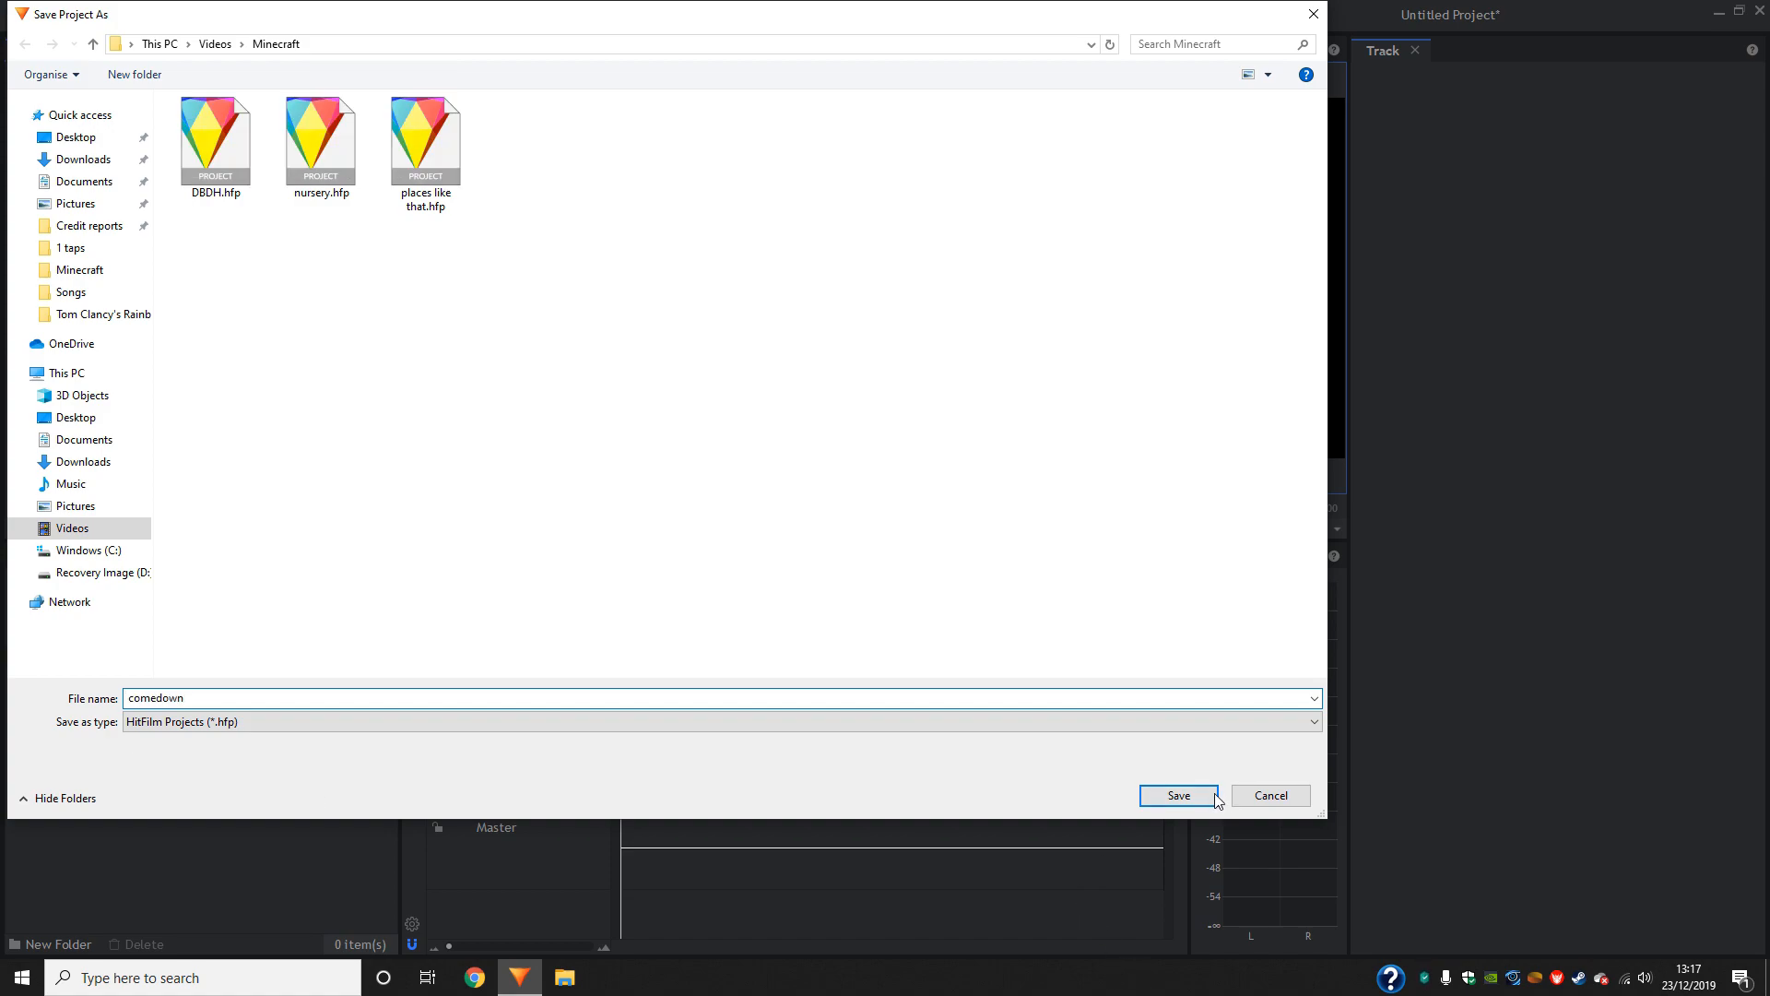
left_click(1185, 795)
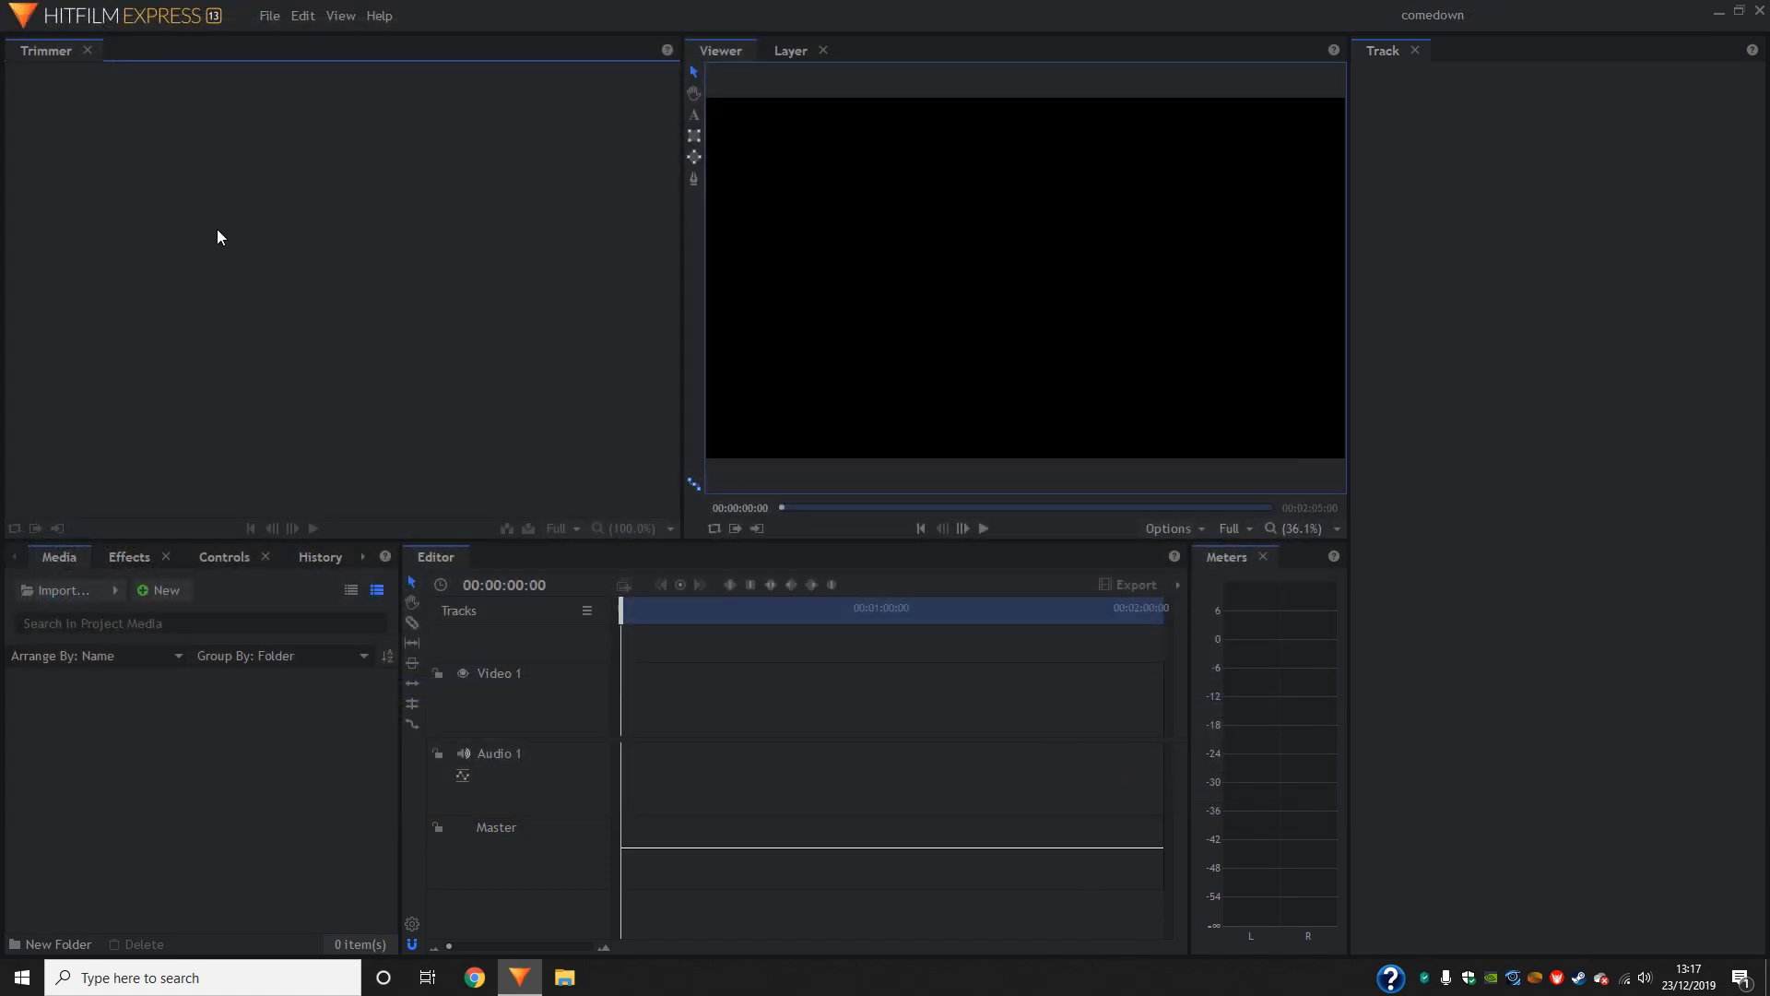
- Import the Anderson .Paak - Come Down mp3 and place it at the timeline's start on a new audio track below Audio 1
left_click(75, 590)
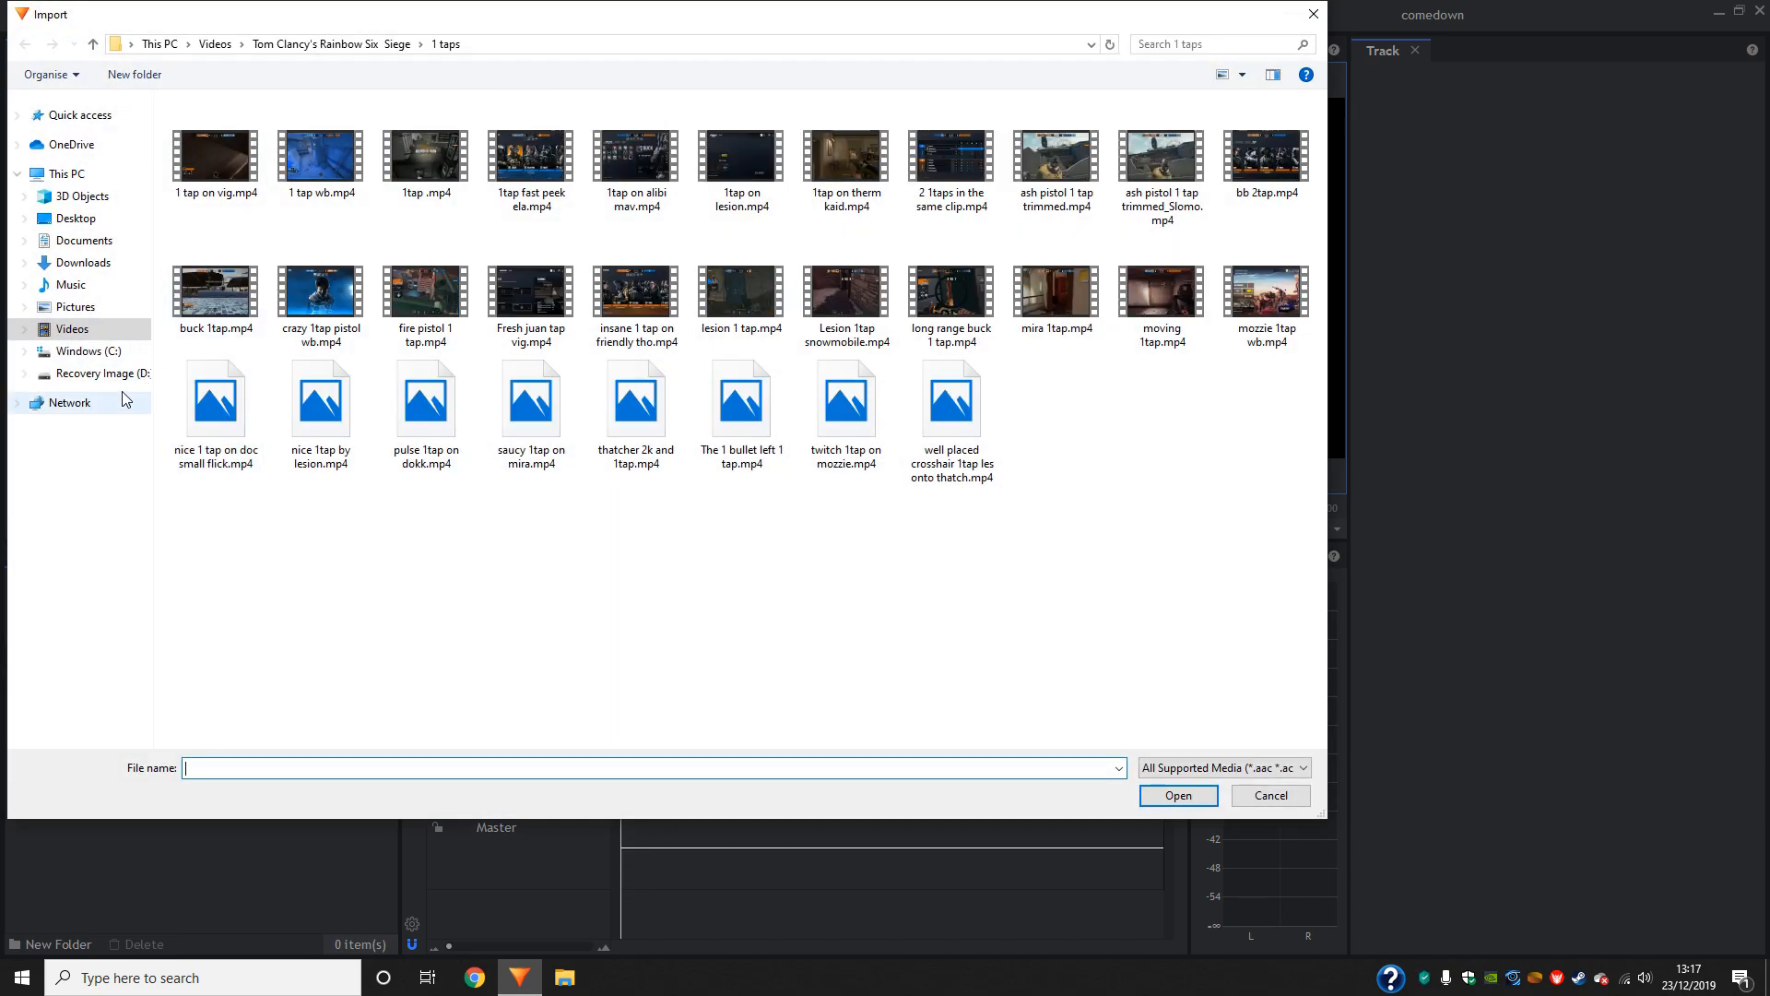
double_click(276, 684)
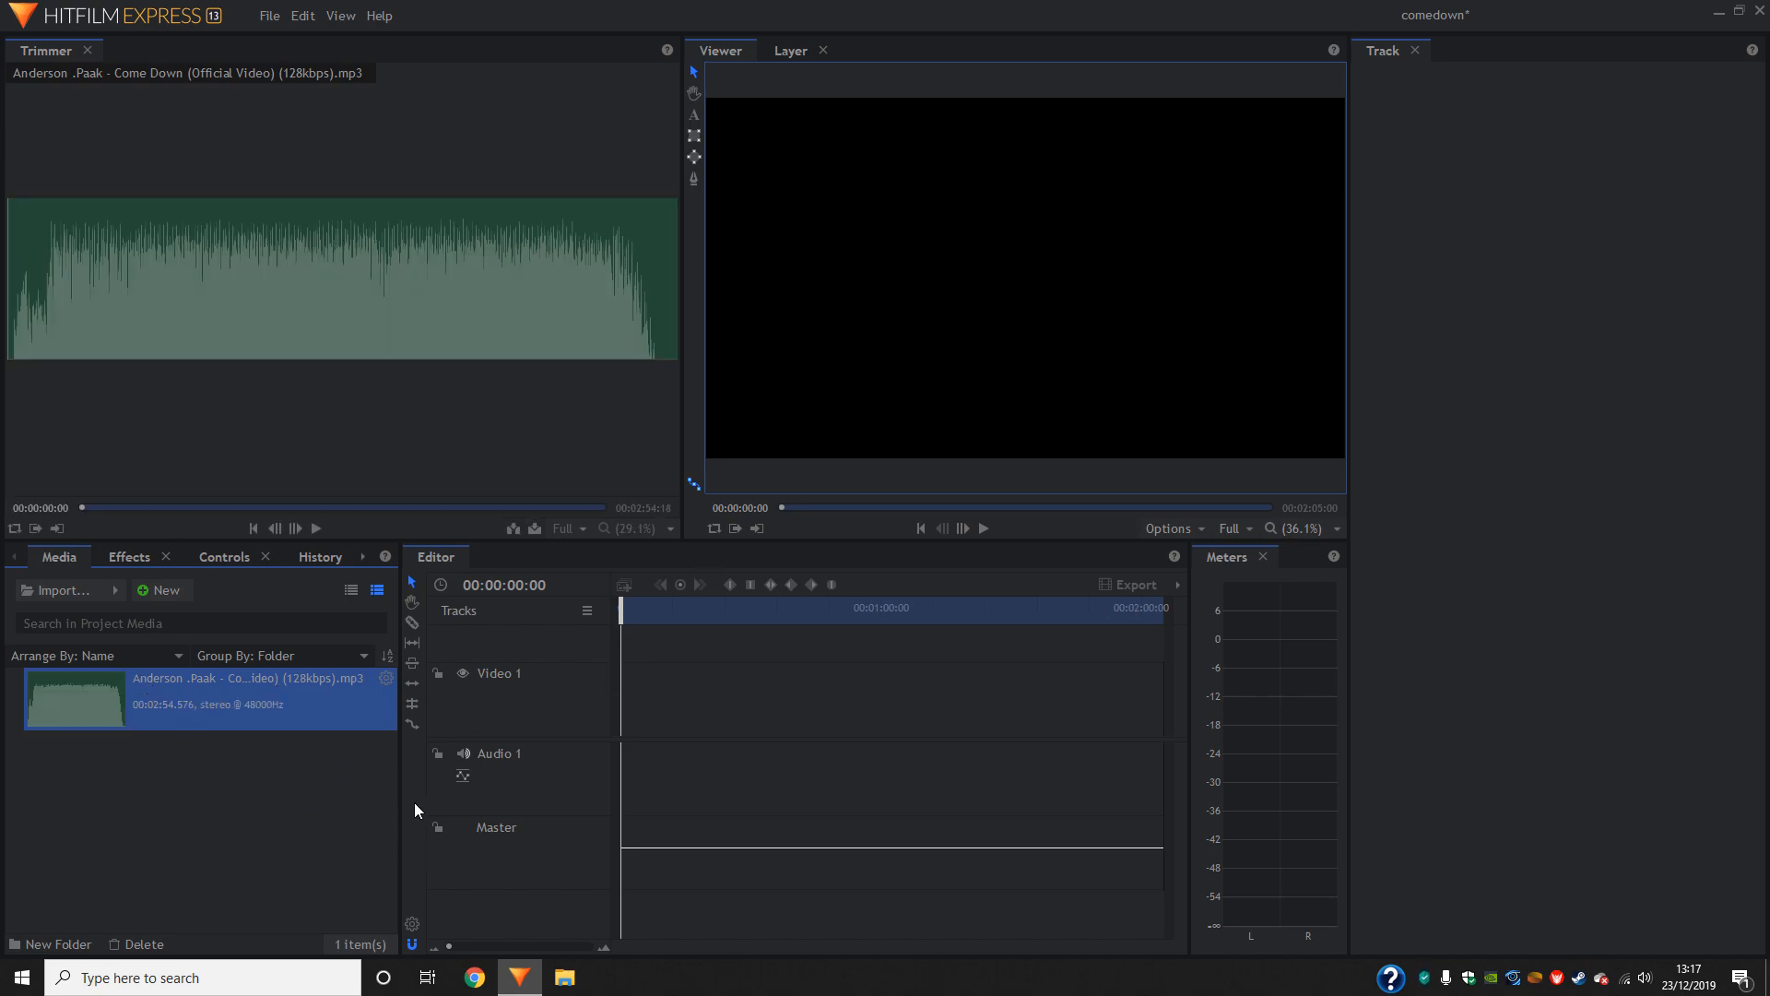
left_click_drag(162, 683, 621, 785)
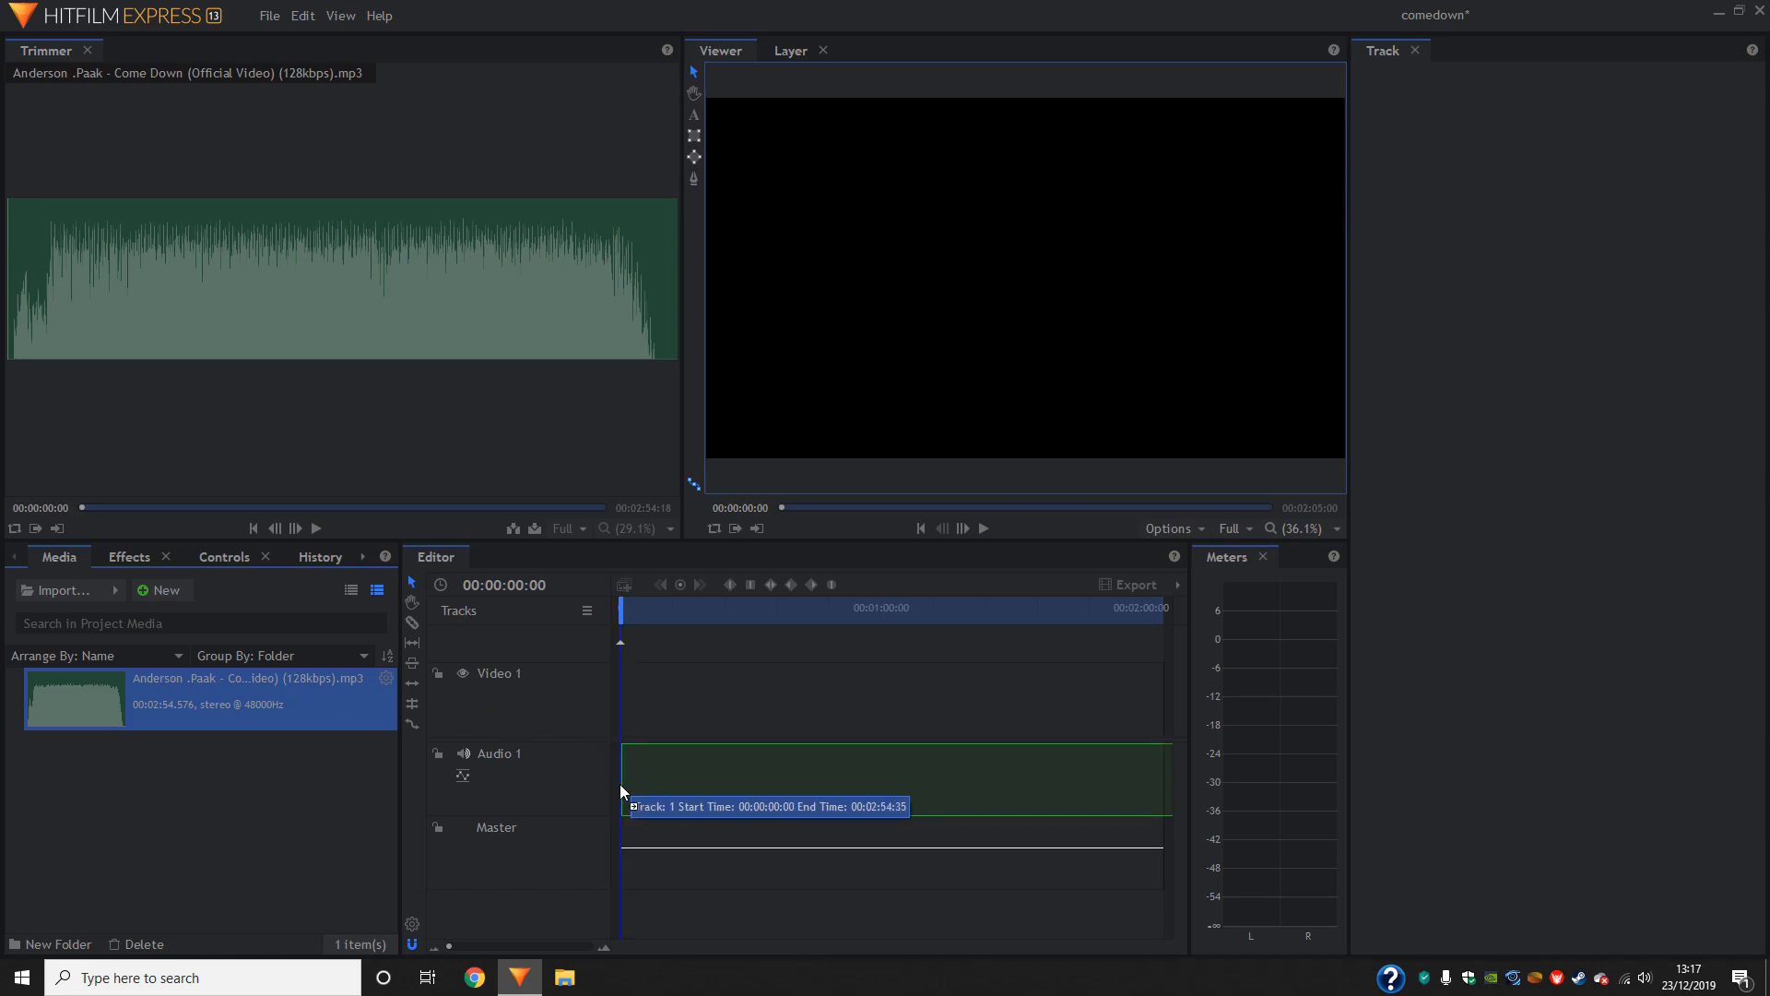
left_click_drag(620, 783, 611, 897)
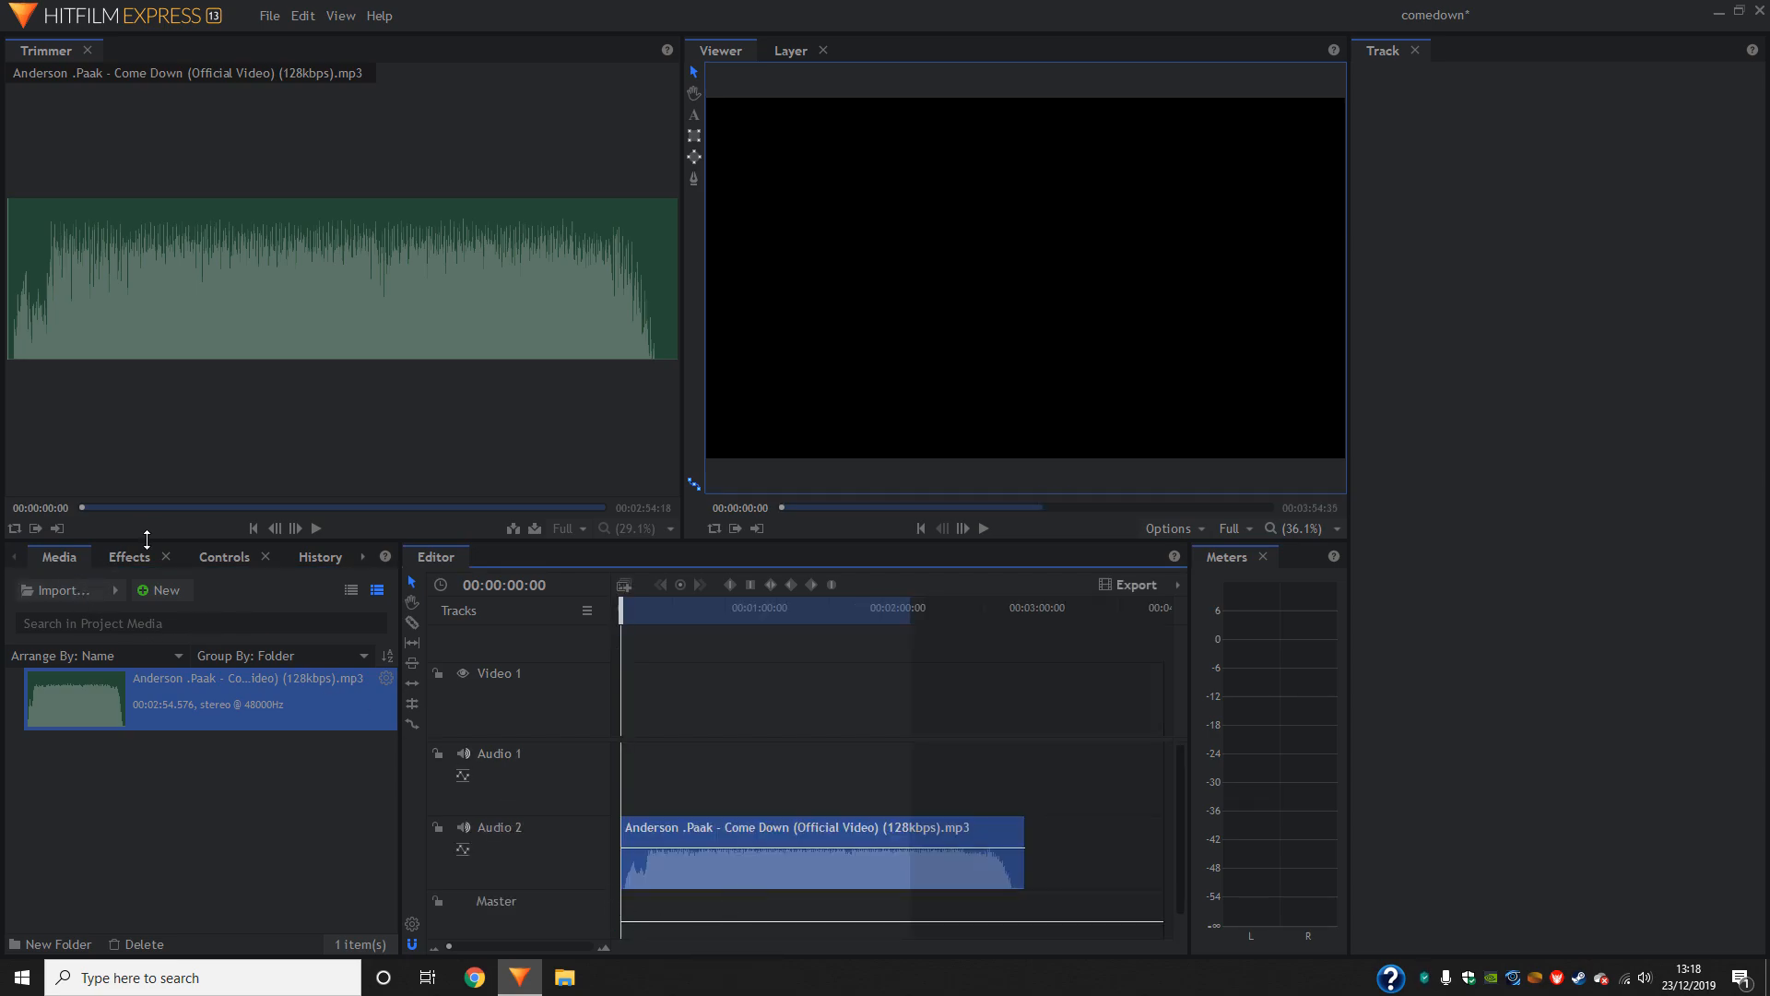
- Import the gameplay clips from the Tom Clancy's Rainbow Six Siege folder under Videos into the project media
left_click(92, 588)
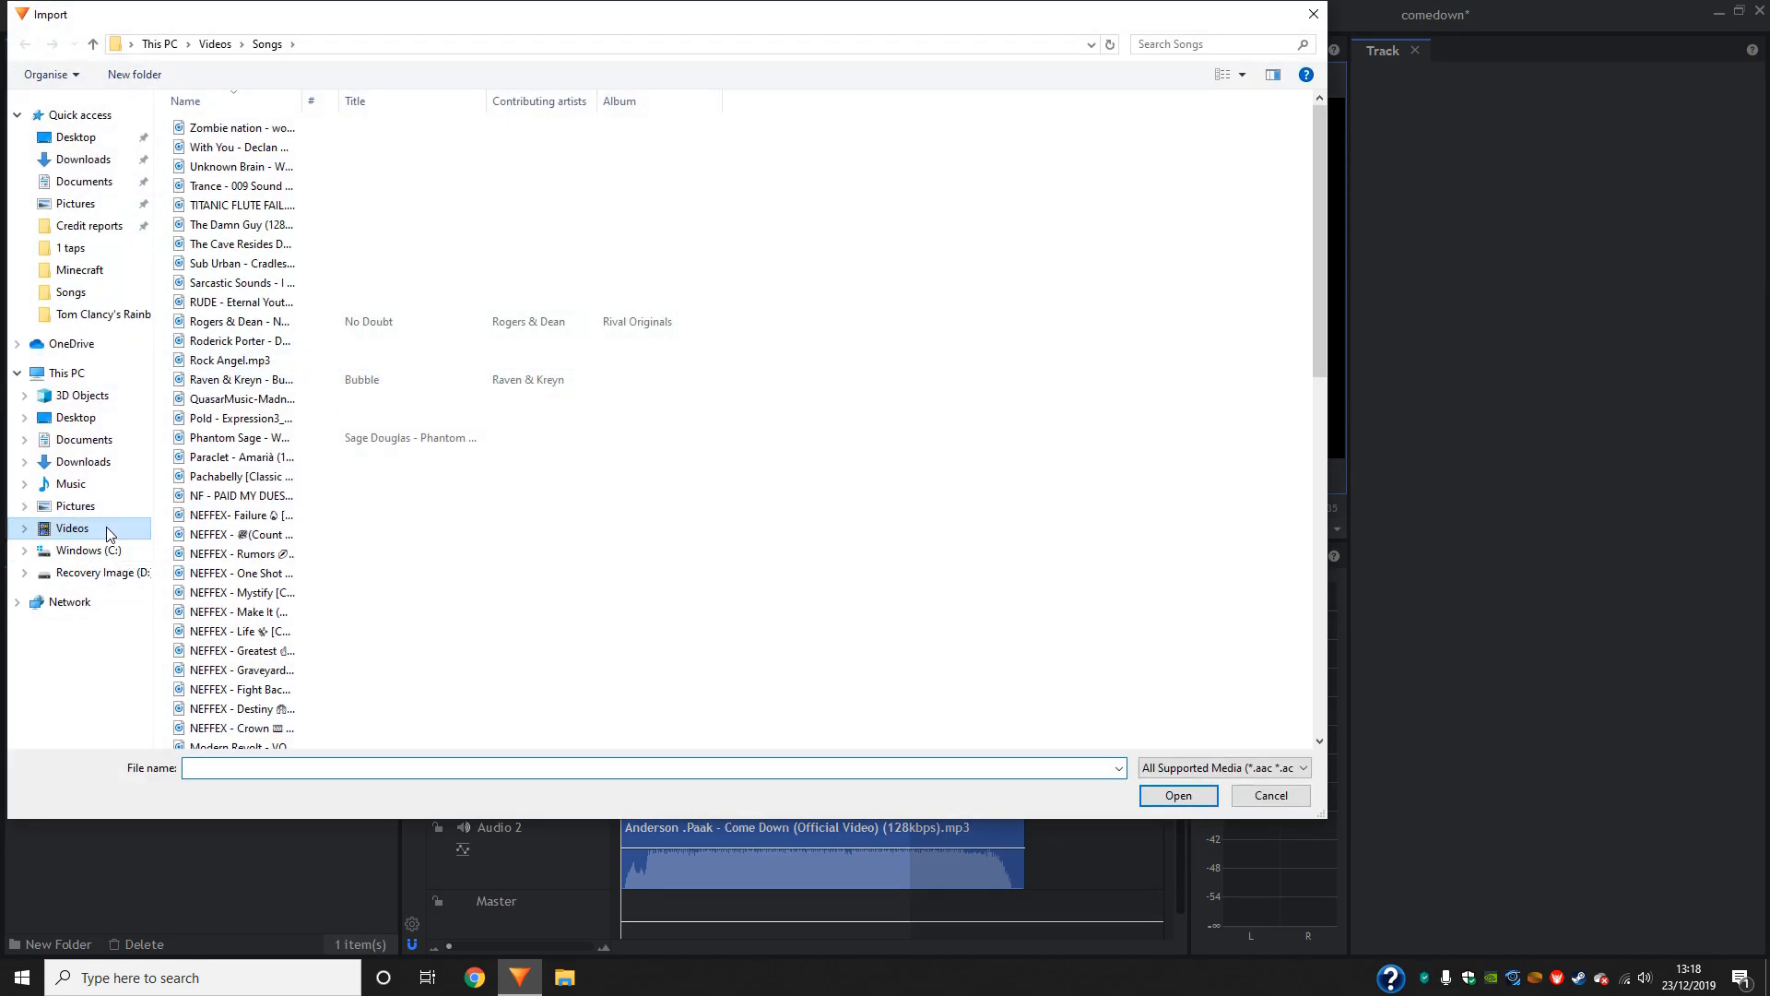
left_click(108, 529)
scroll(1143, 544, "down", 3)
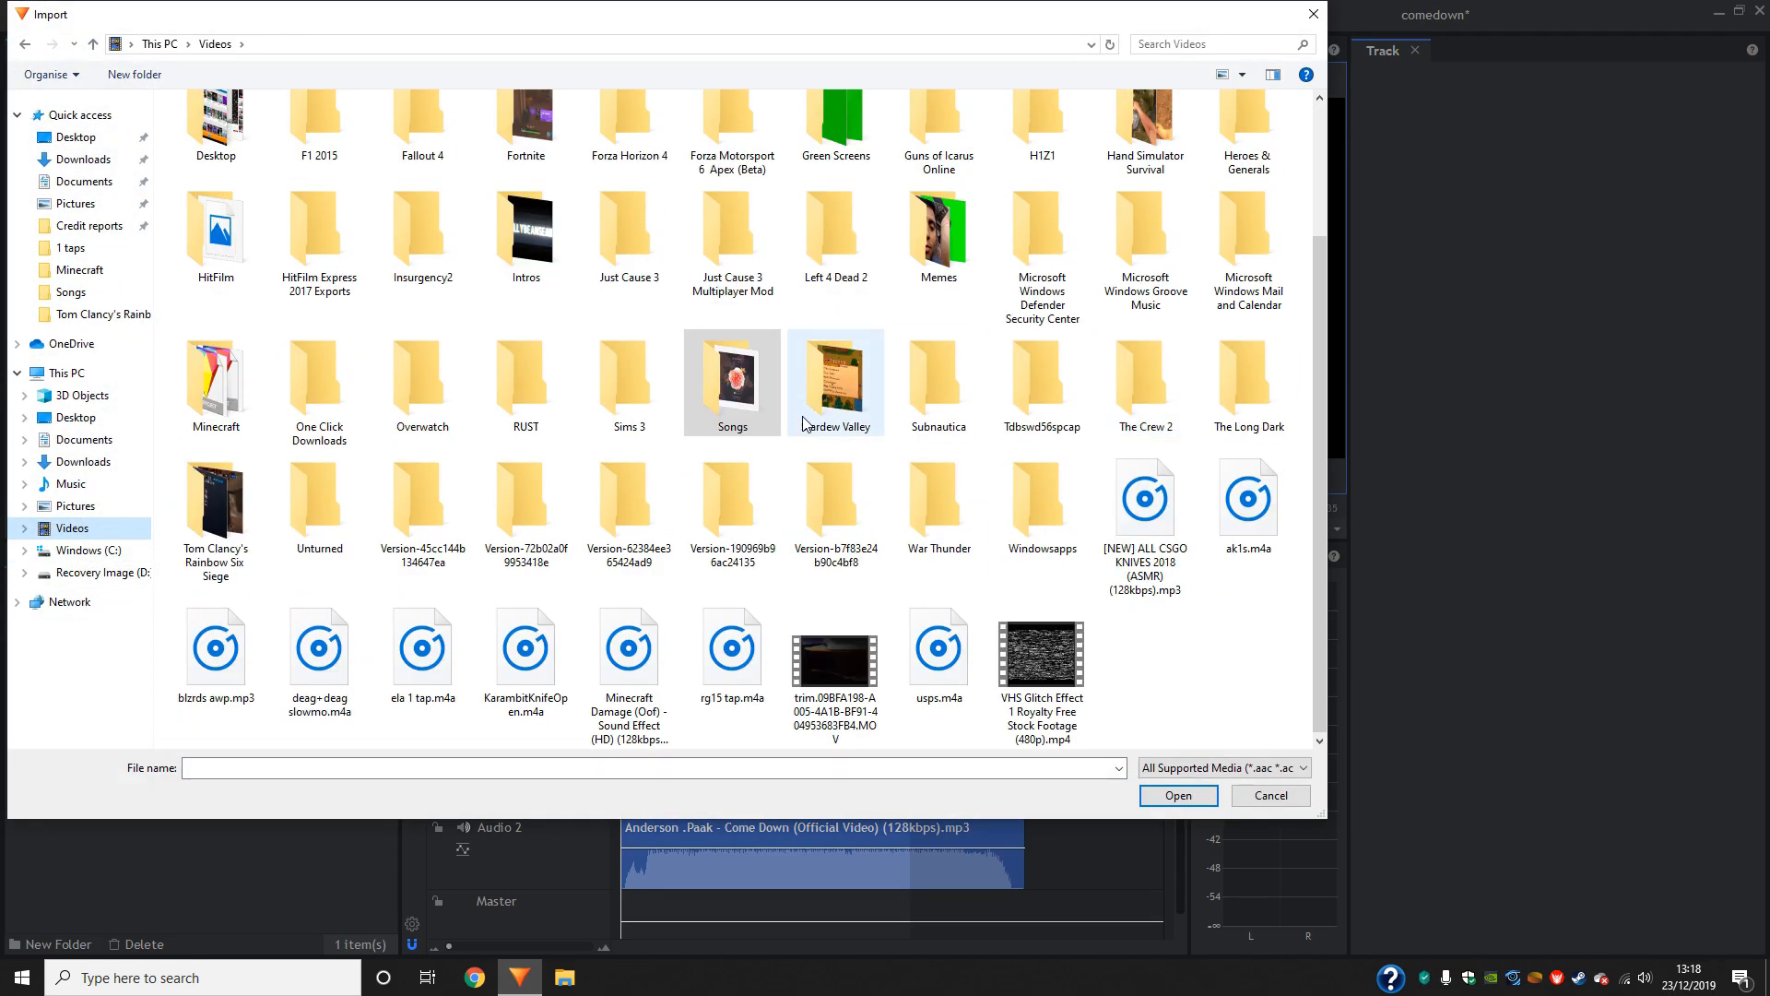
scroll(606, 442, "up", 3)
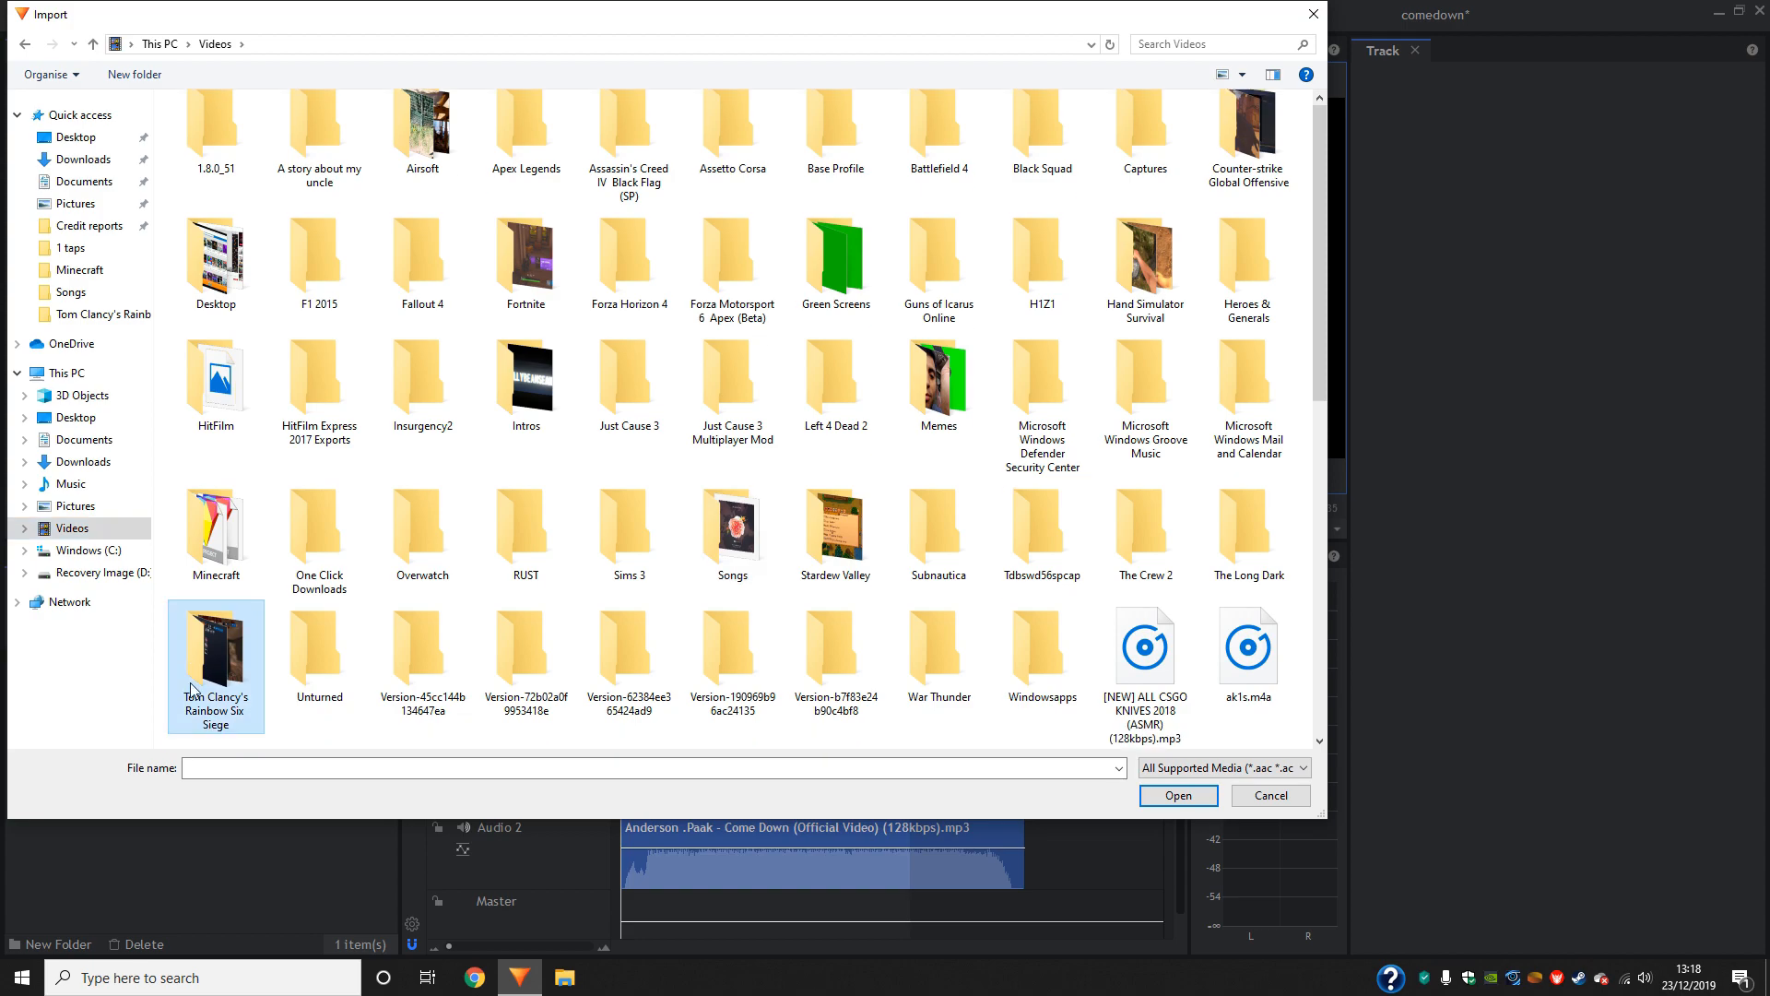
double_click(216, 673)
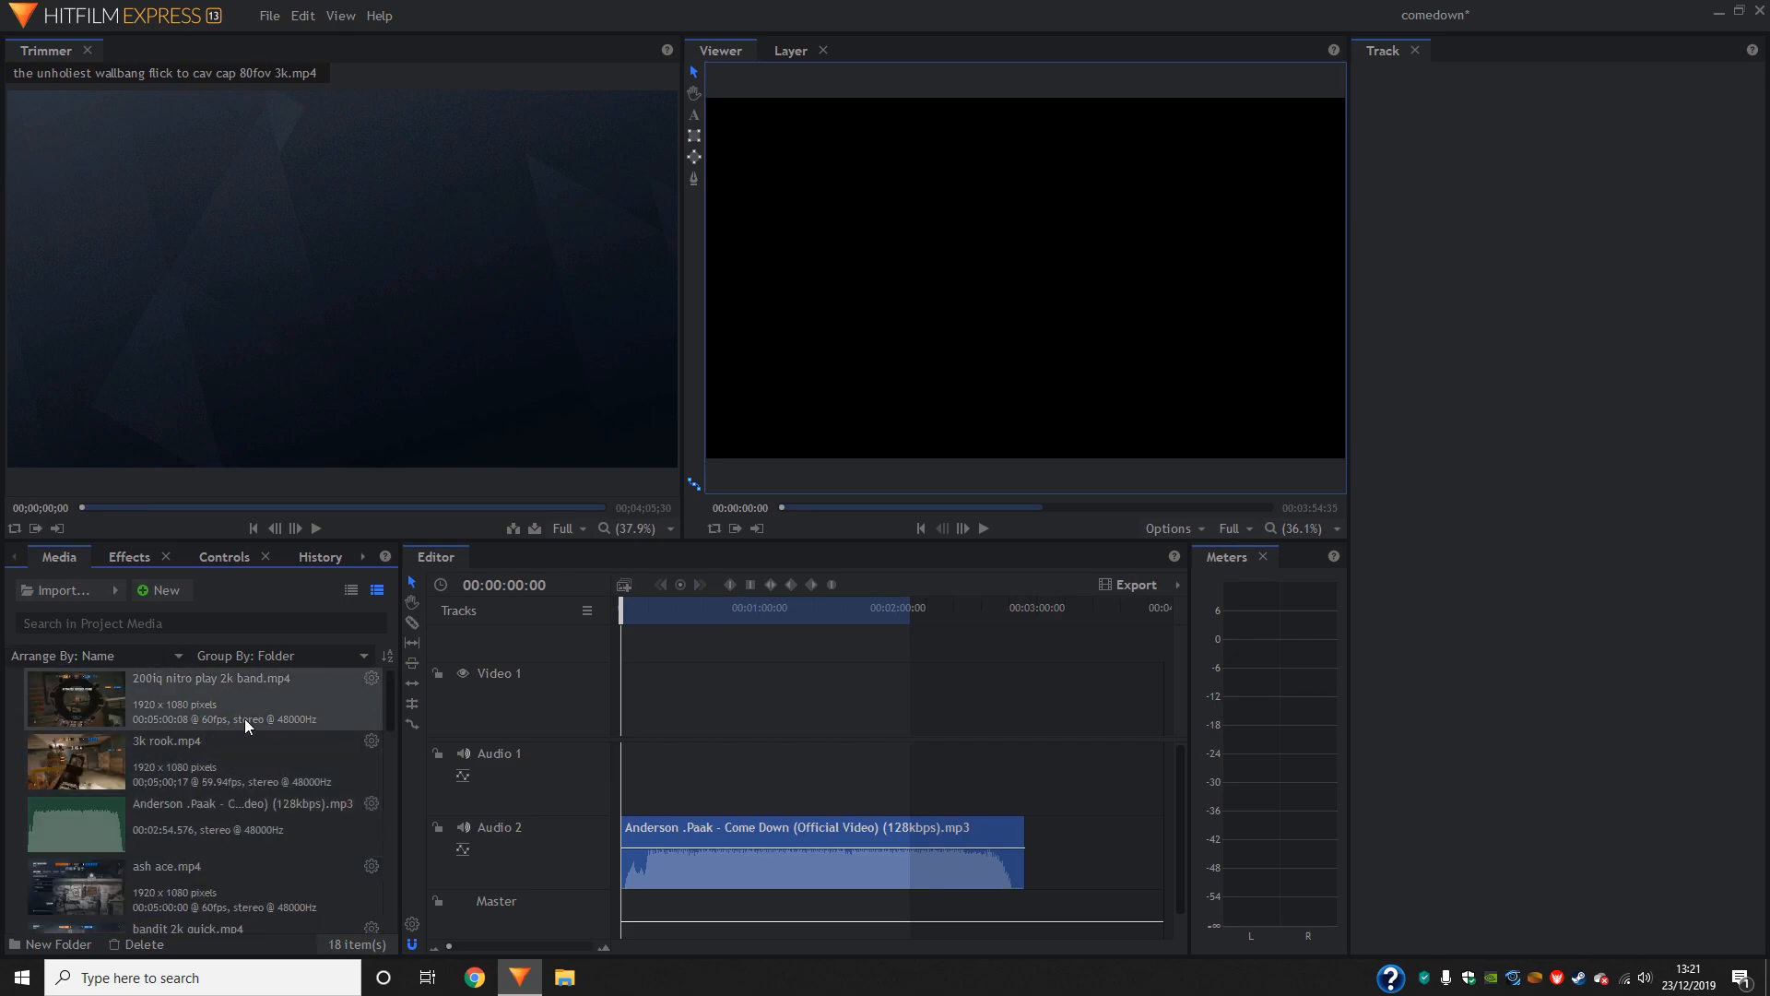
- Look through the imported gameplay clips in the project media list
scroll(249, 719, "down", 5)
scroll(263, 830, "up", 5)
scroll(230, 828, "down", 8)
scroll(337, 872, "up", 3)
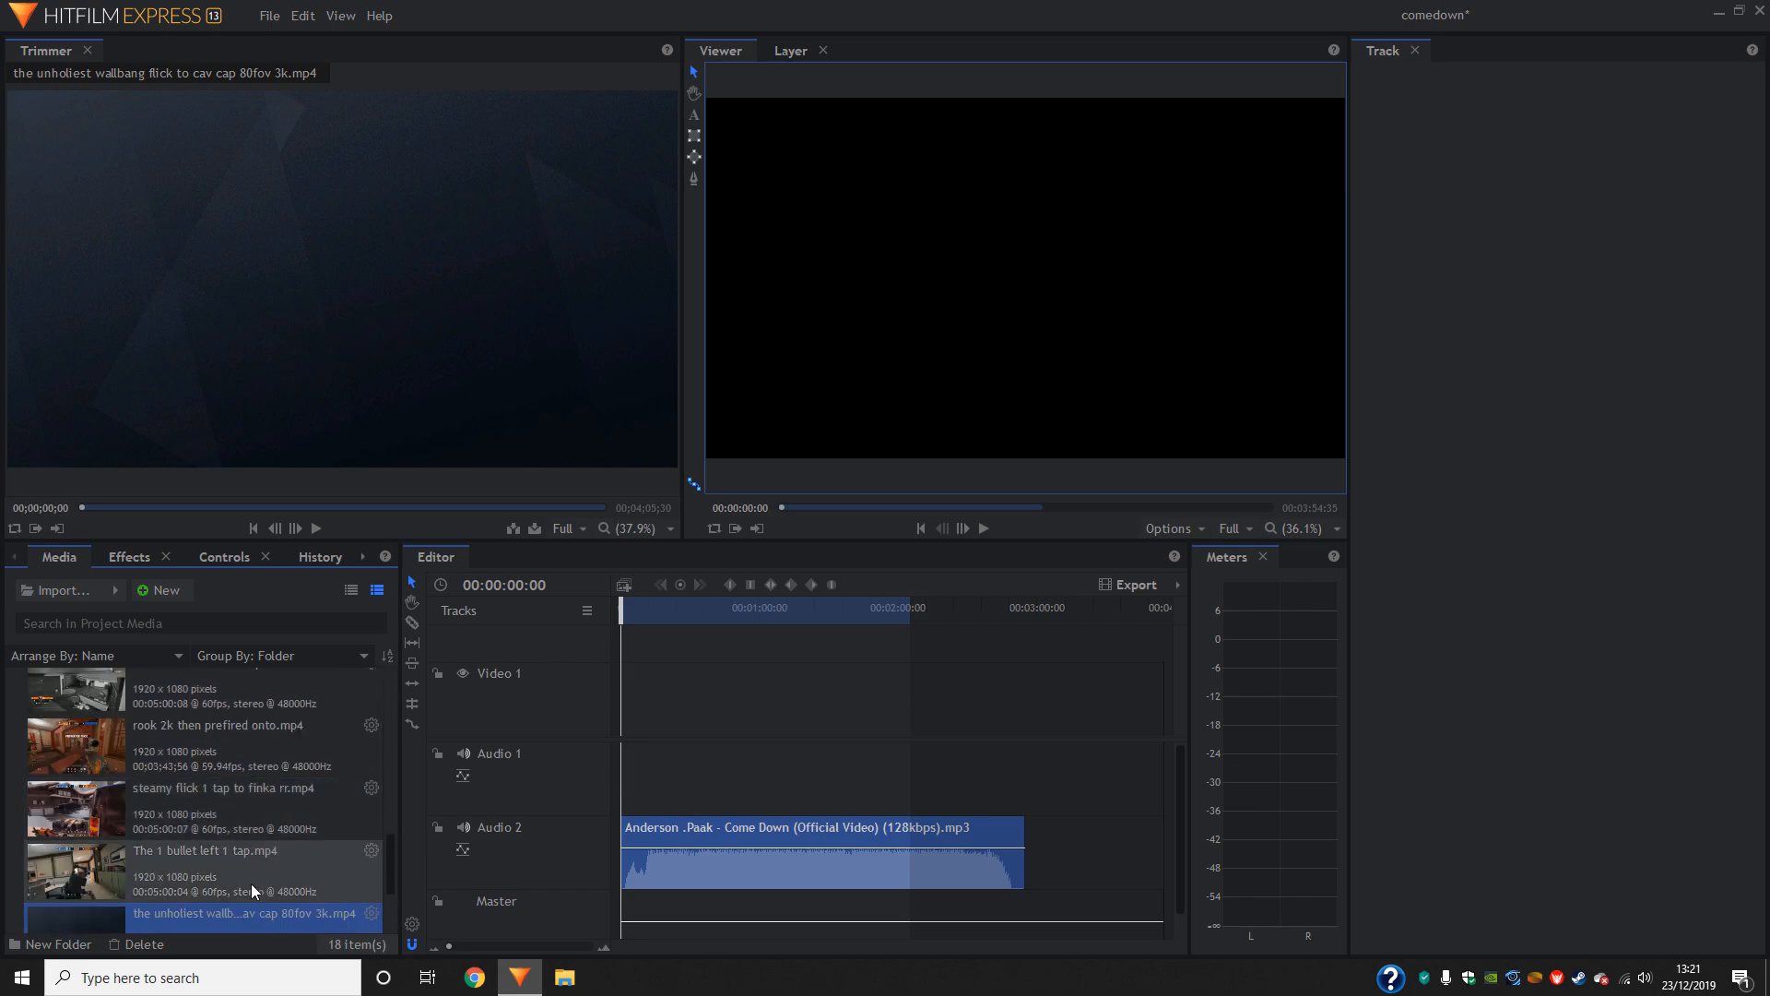
scroll(268, 829, "up", 3)
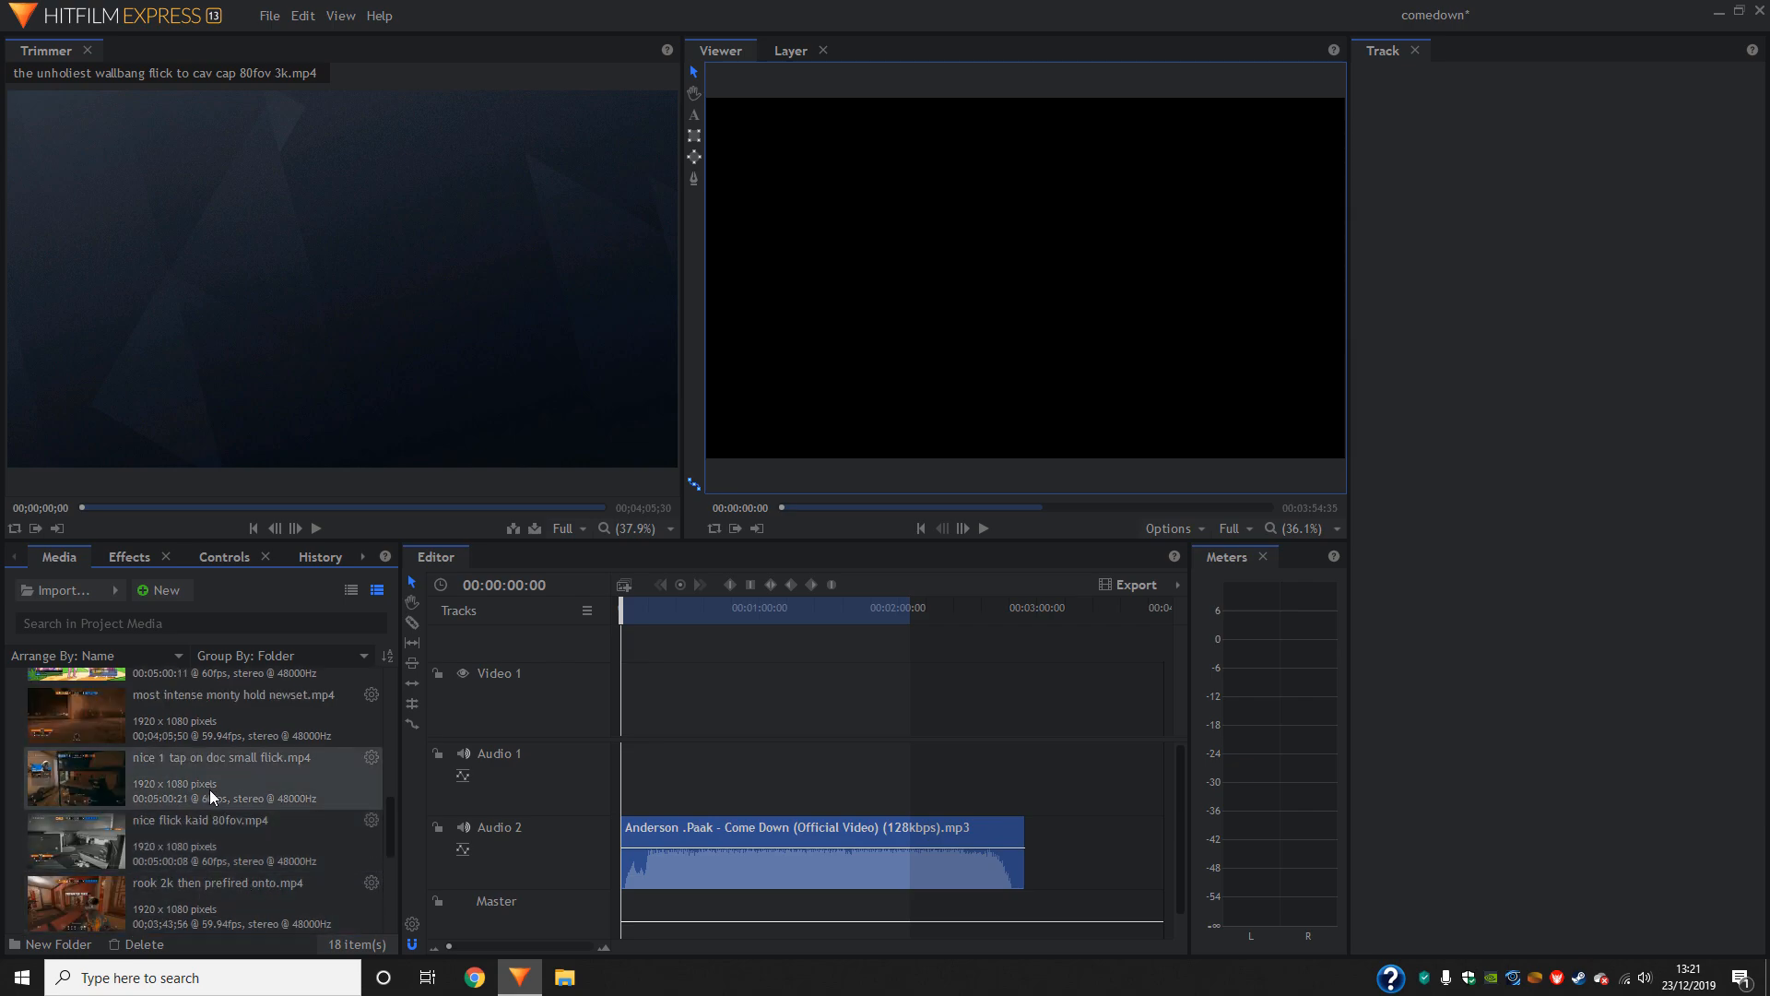
scroll(209, 789, "up", 6)
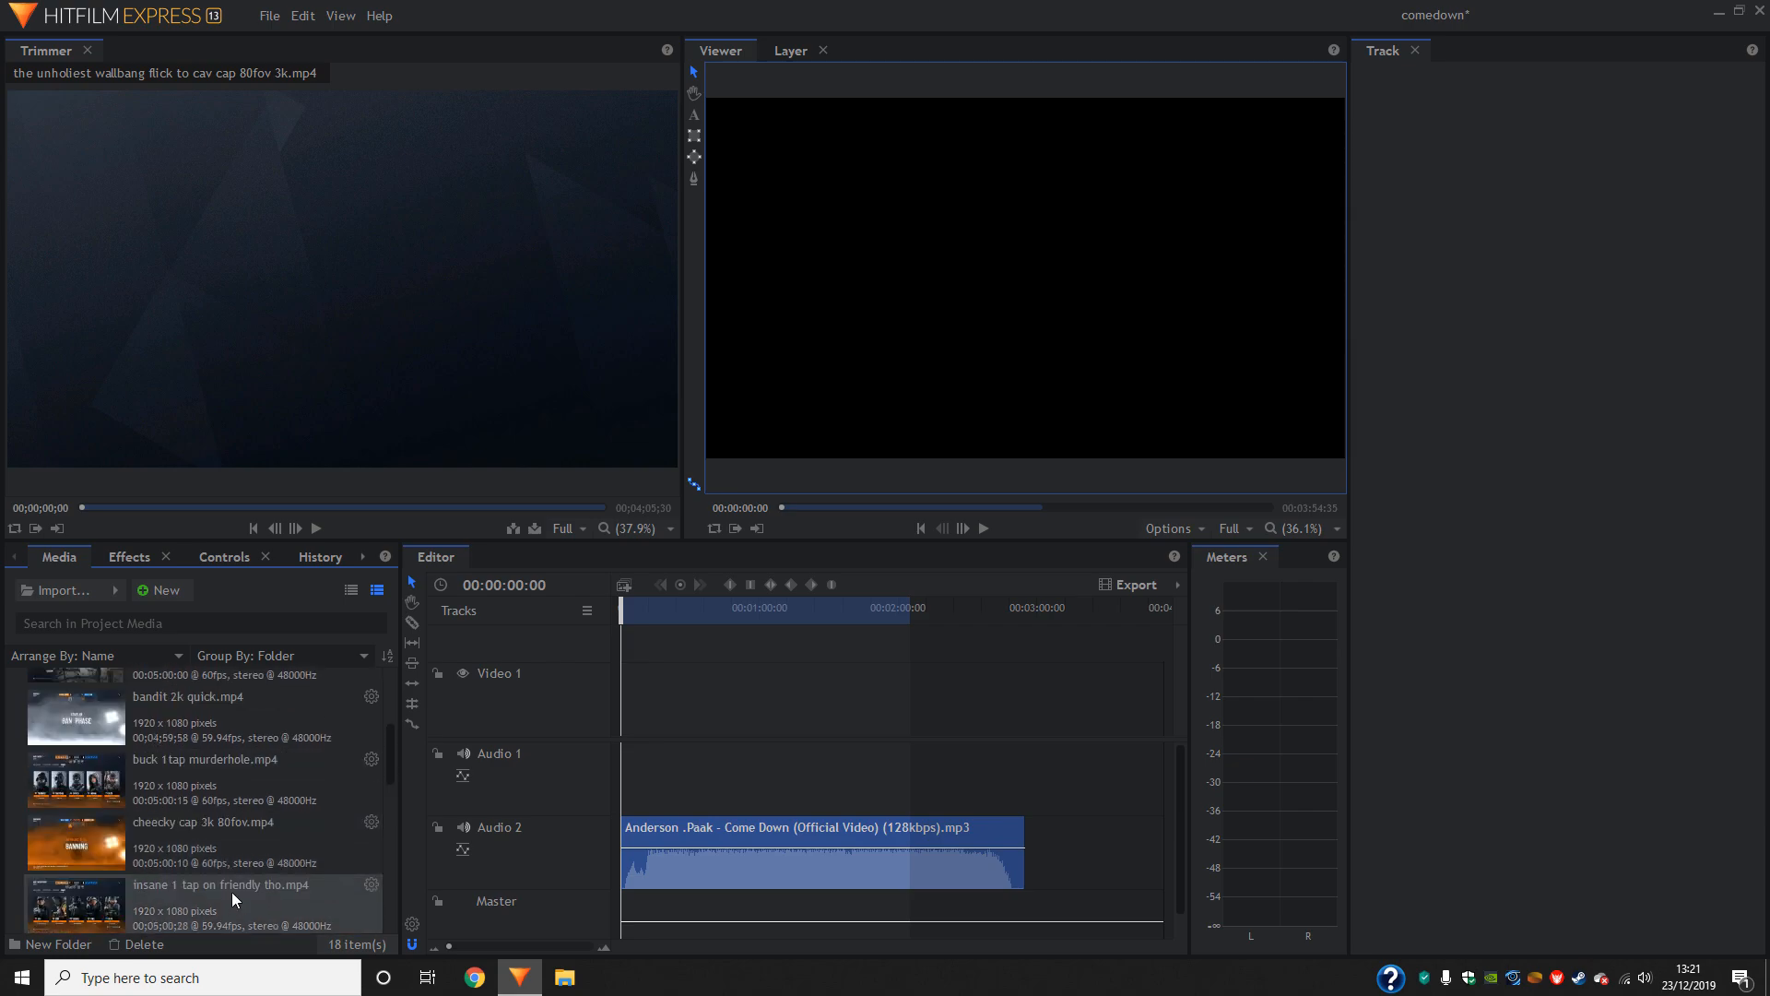
scroll(238, 892, "up", 3)
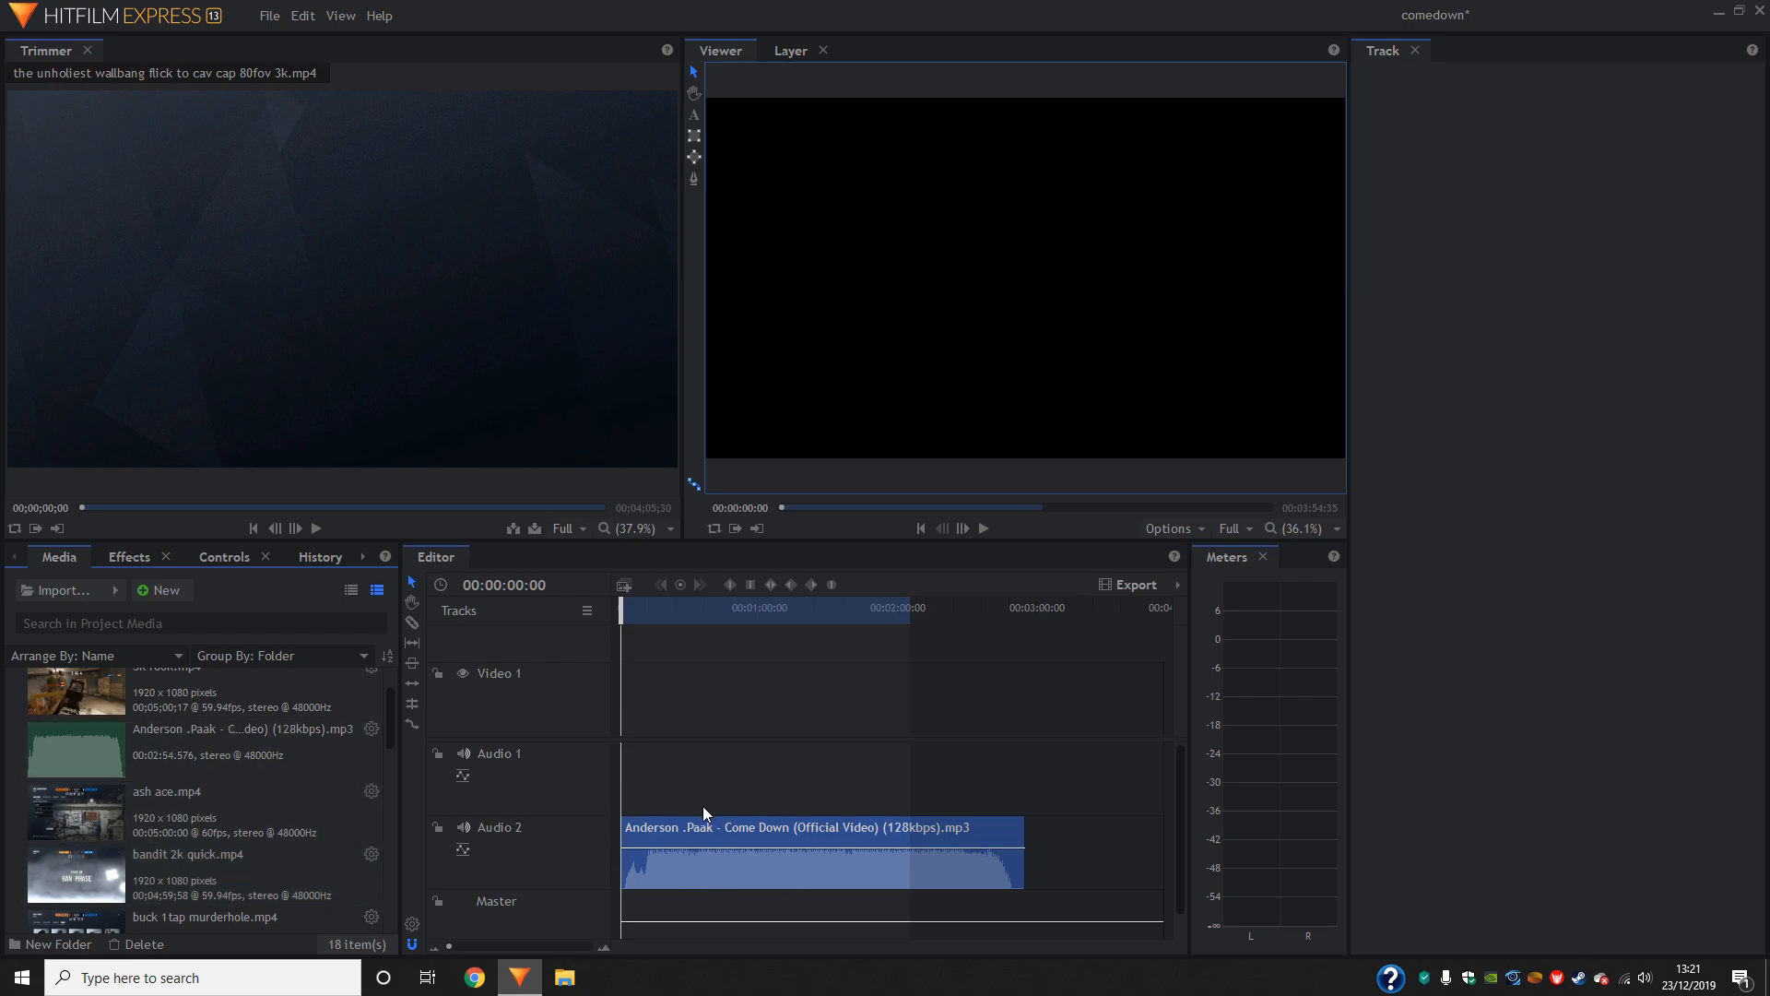
scroll(204, 826, "up", 1)
scroll(228, 826, "down", 12)
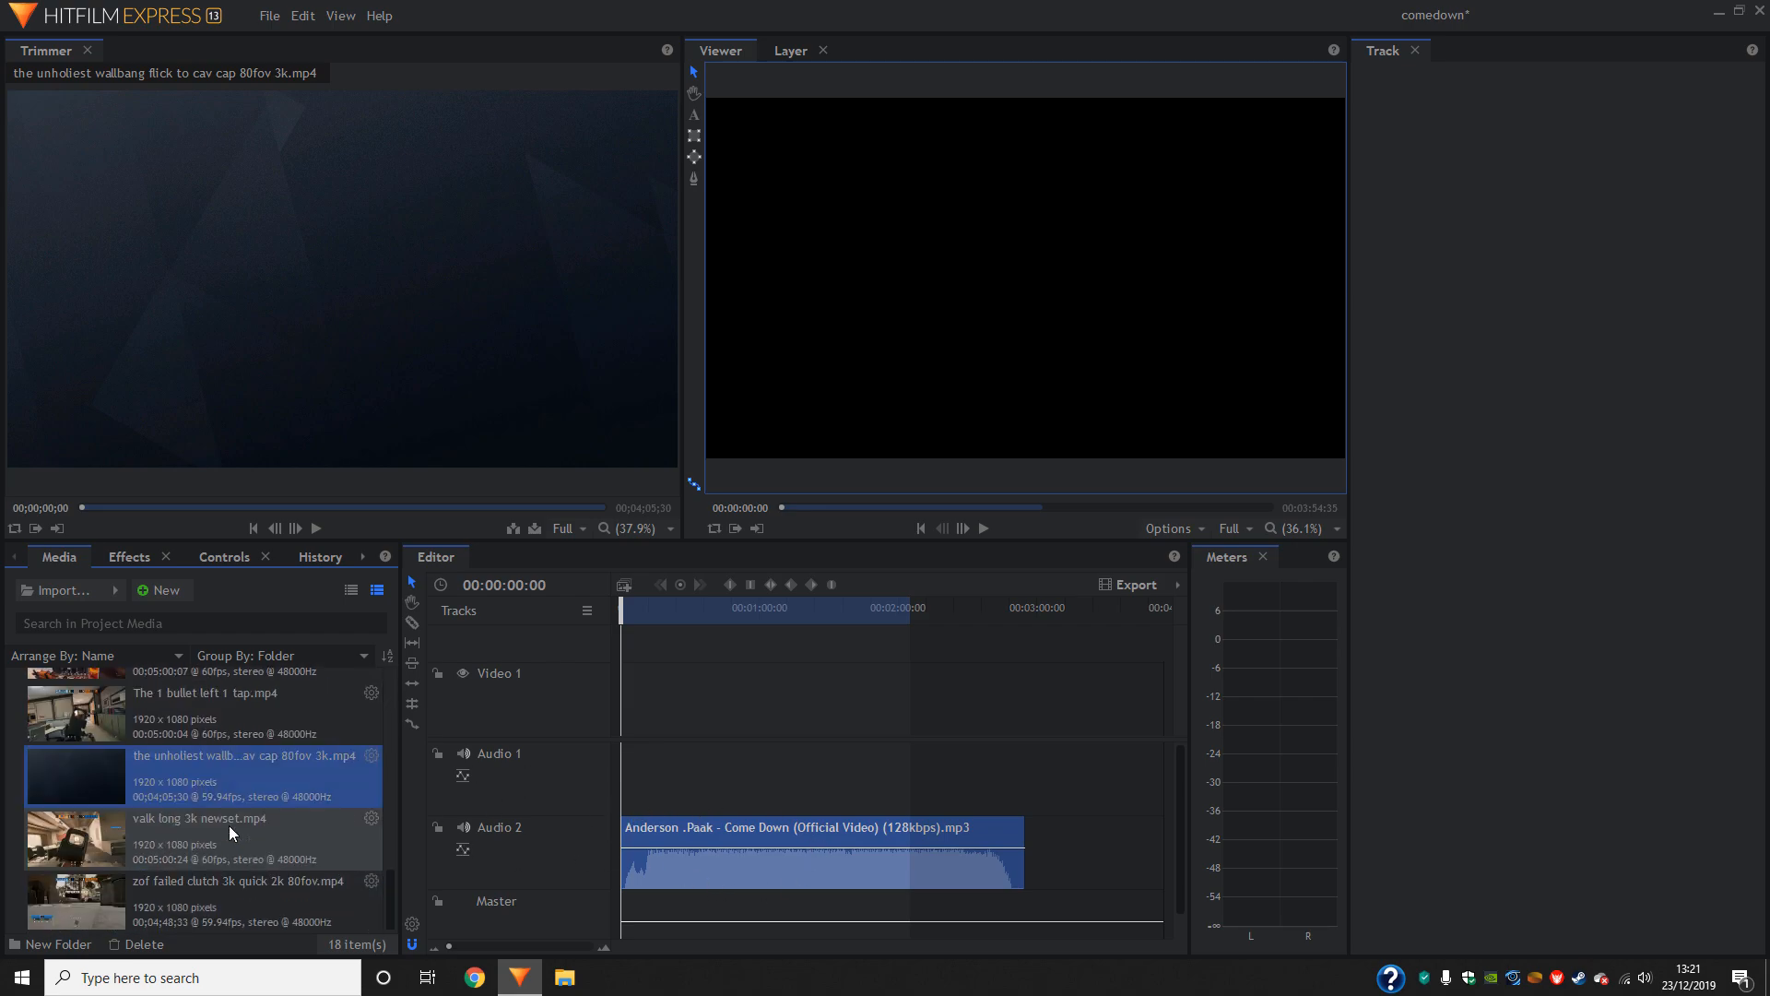
scroll(253, 896, "up", 3)
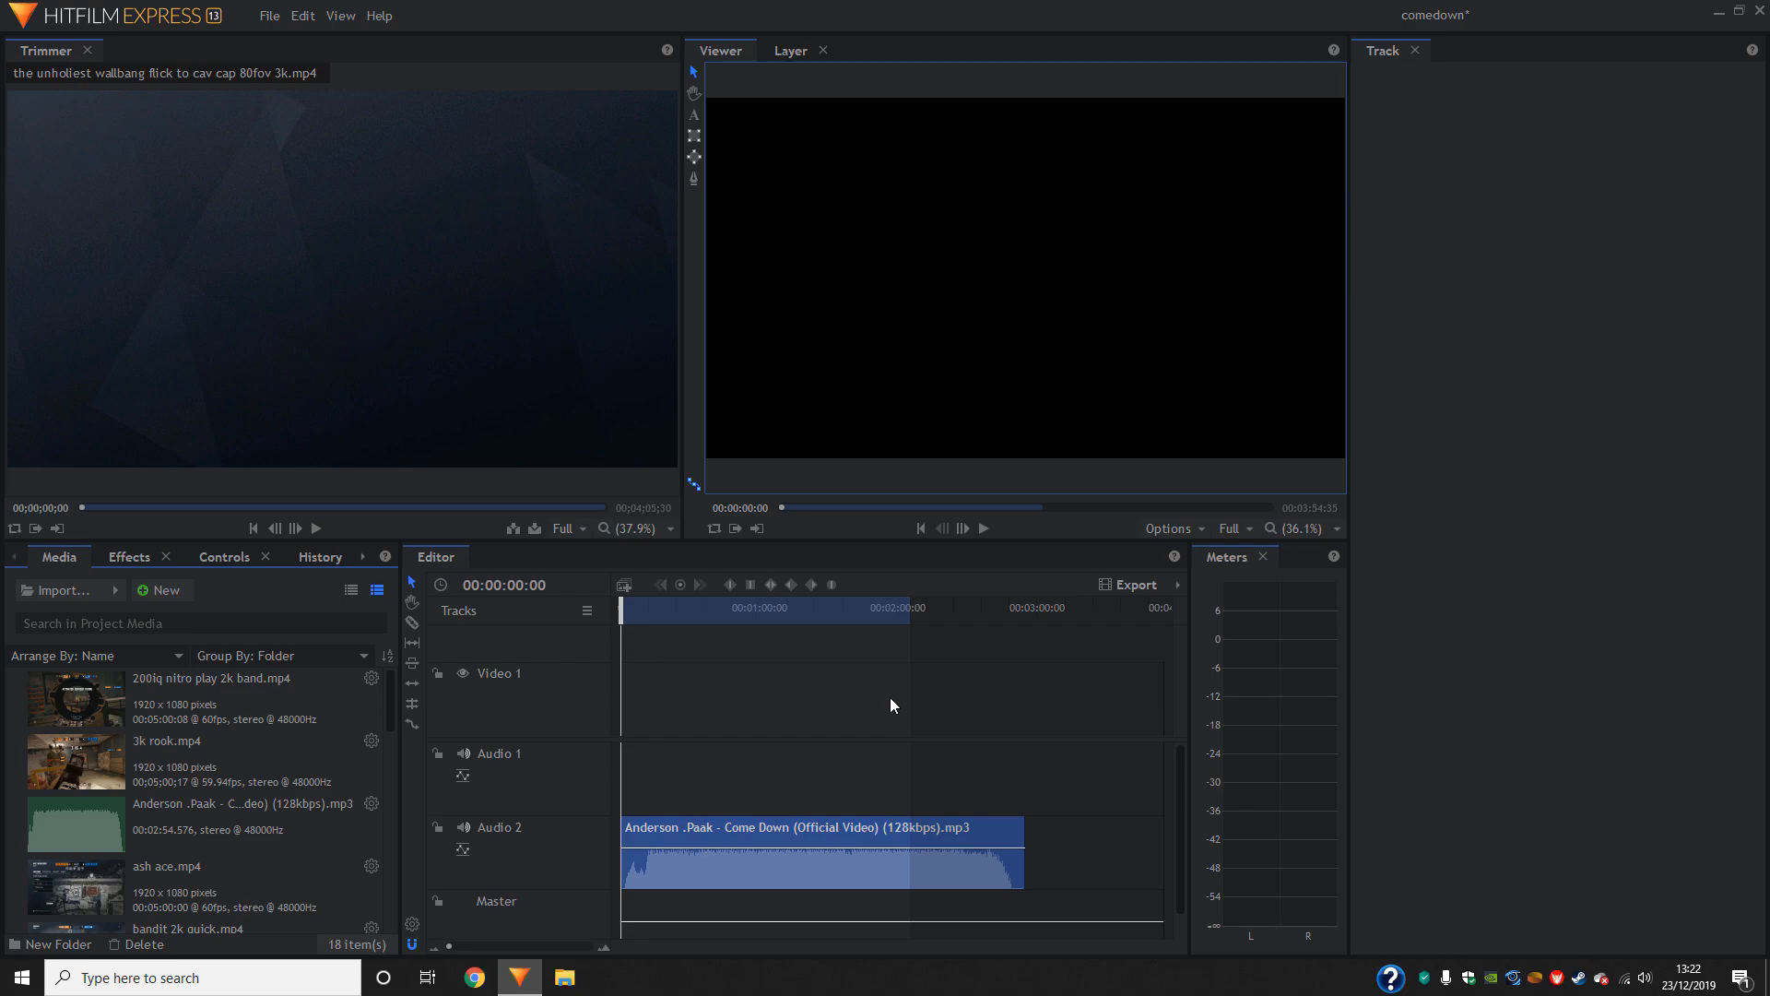
scroll(212, 786, "down", 10)
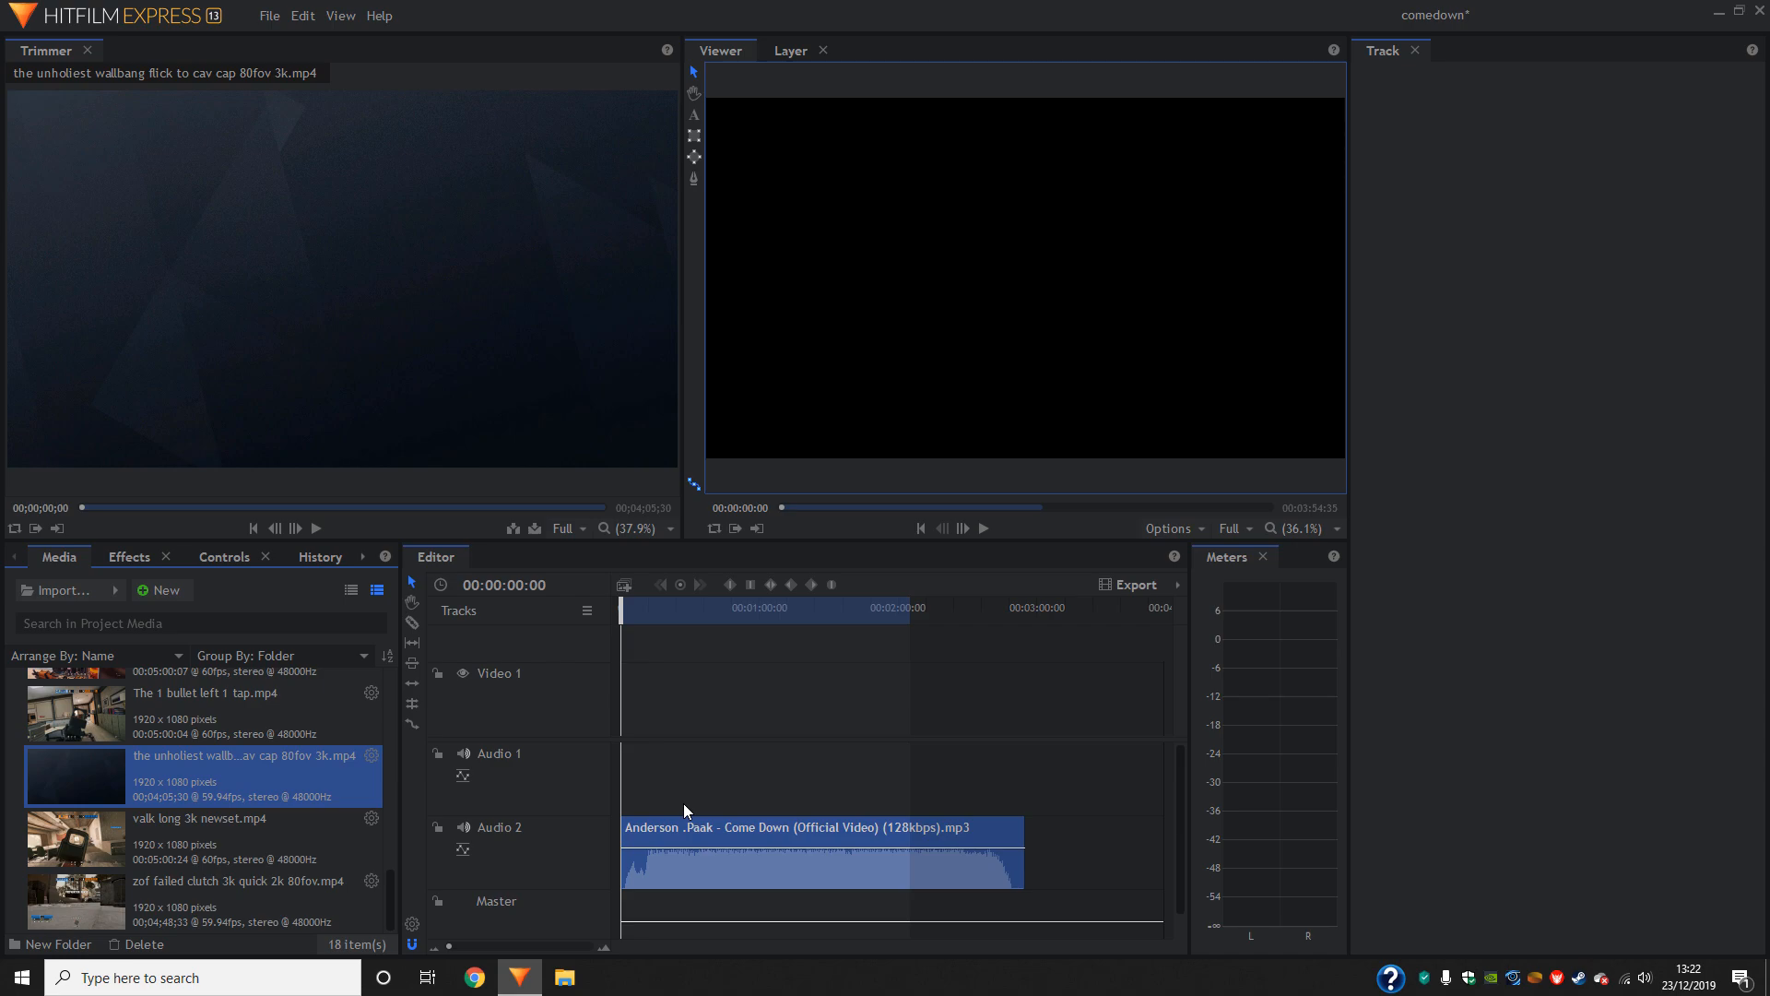
scroll(212, 811, "up", 10)
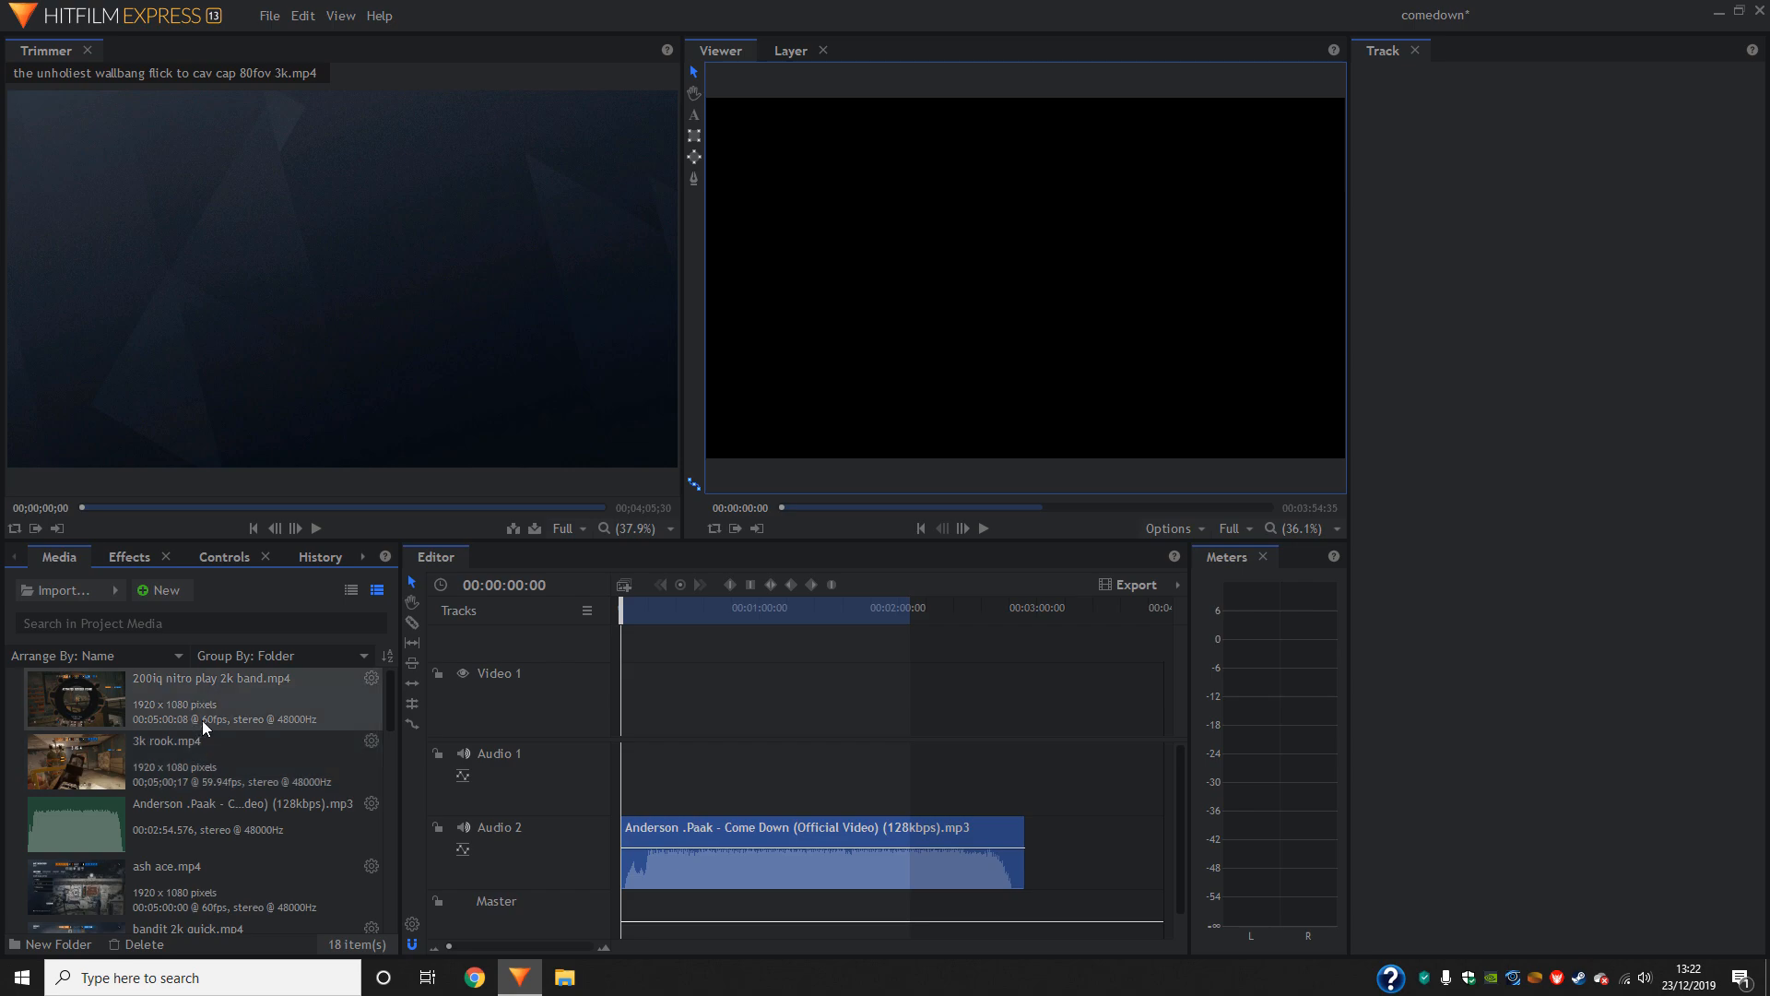
scroll(249, 765, "down", 10)
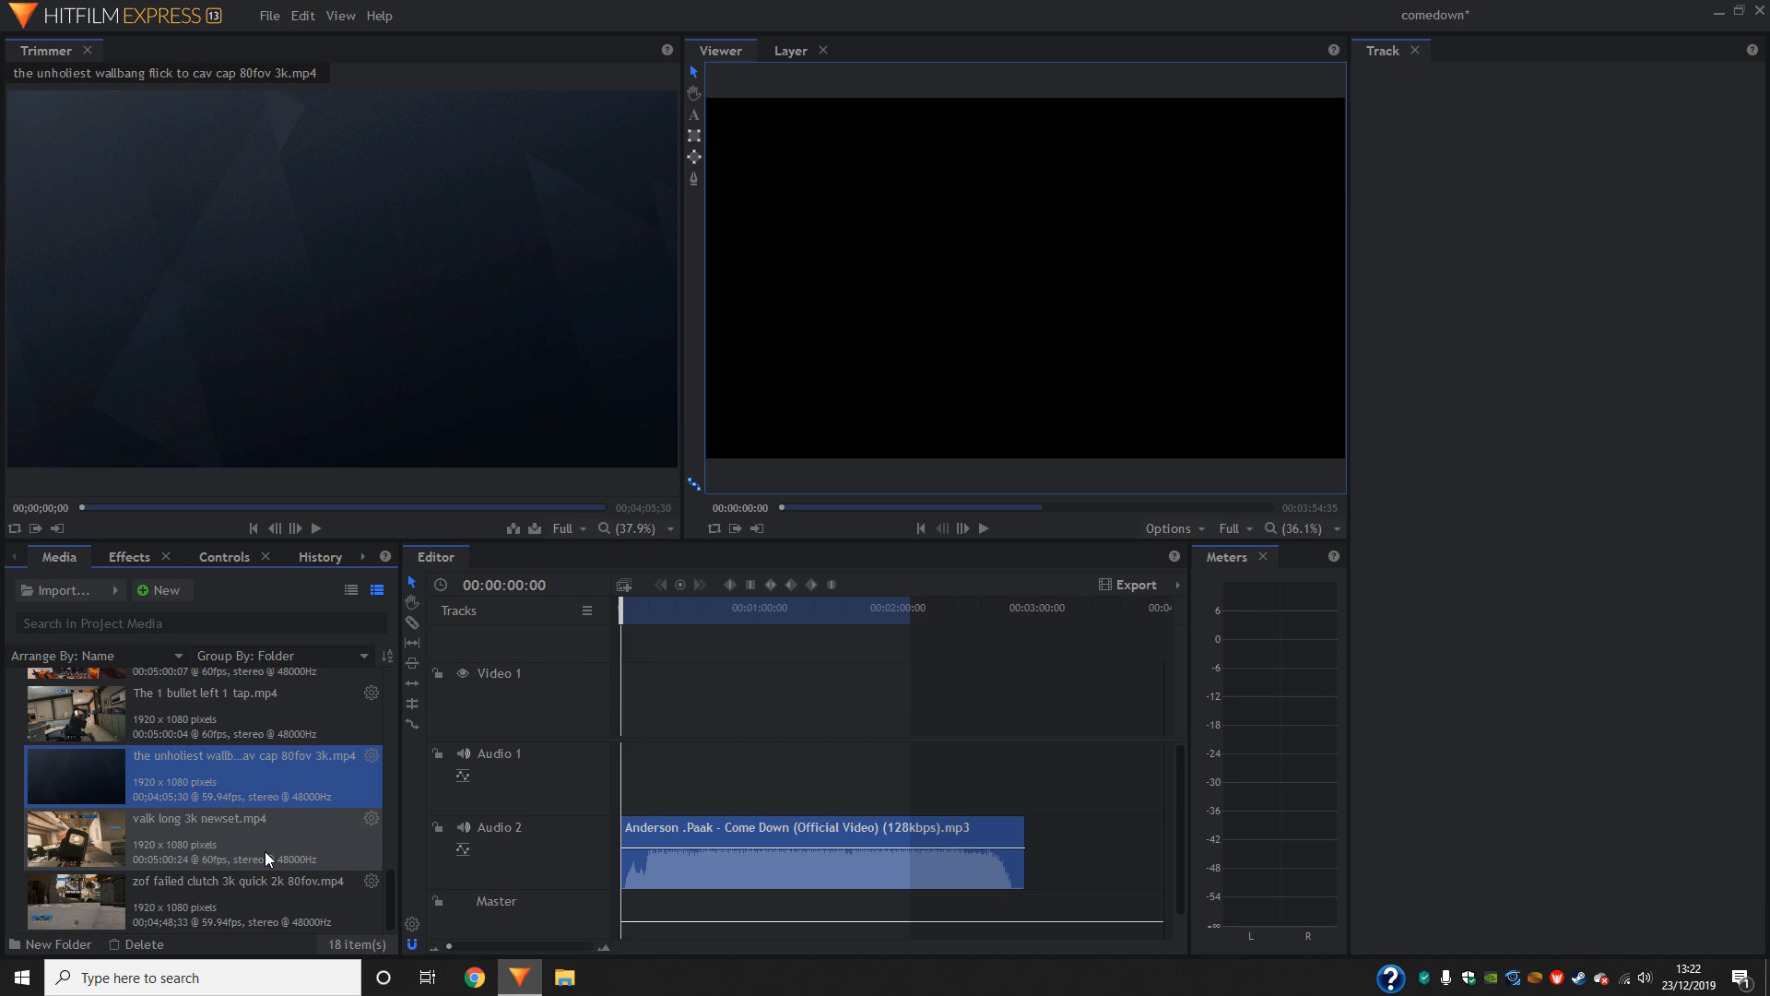
- Place insane 1 tap on friendly tho.mp4 at the start of the Video 1 track and play the timeline
left_click(982, 529)
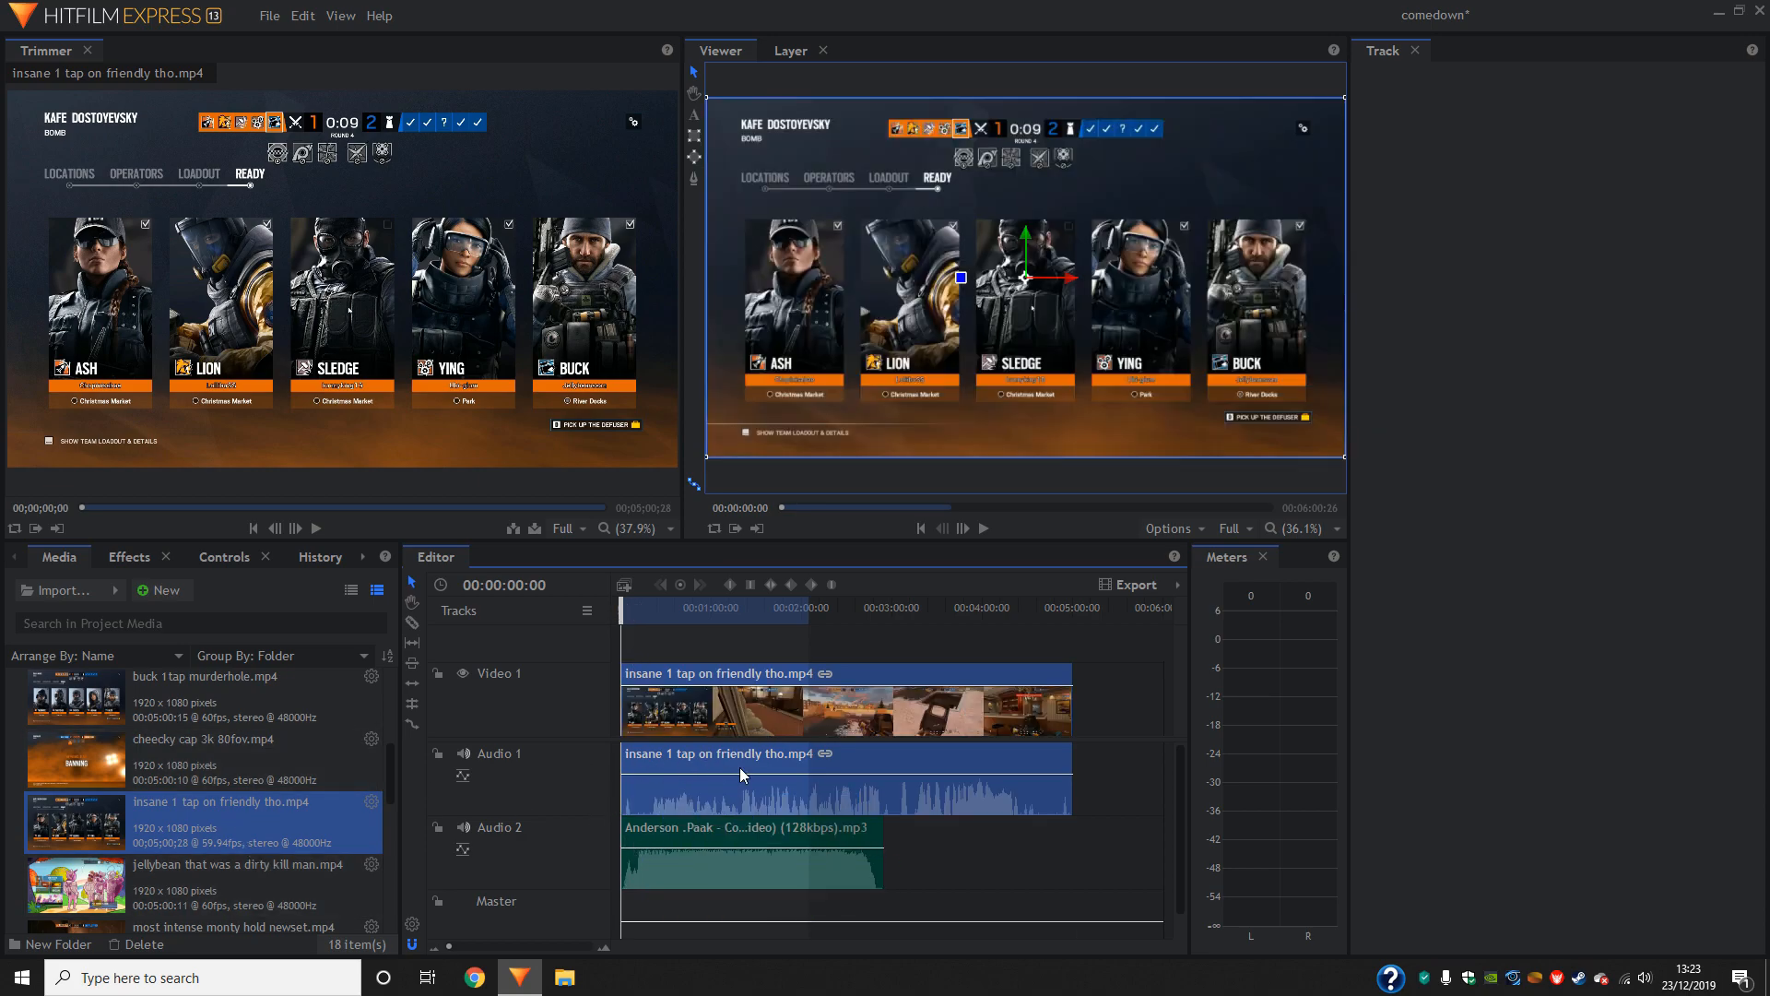
left_click(983, 532)
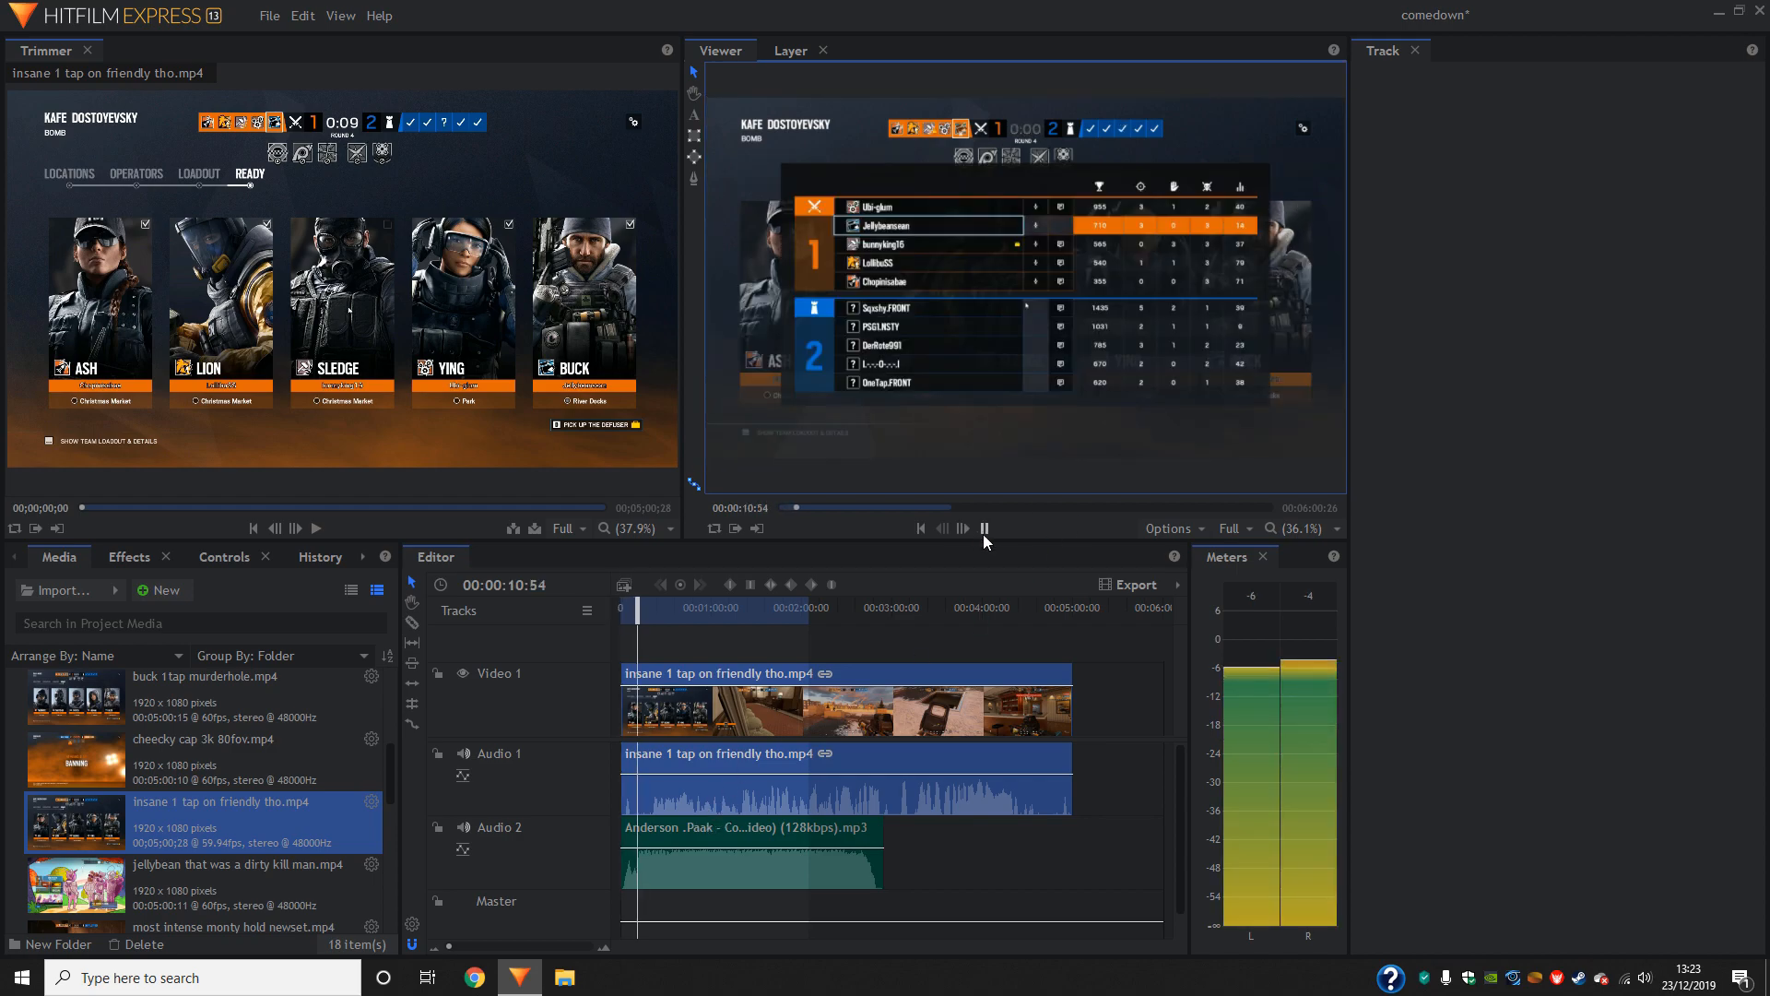
- Stop playback and slice insane 1 tap on friendly tho.mp4 at 00:03:51:40 on the timeline
left_click(982, 533)
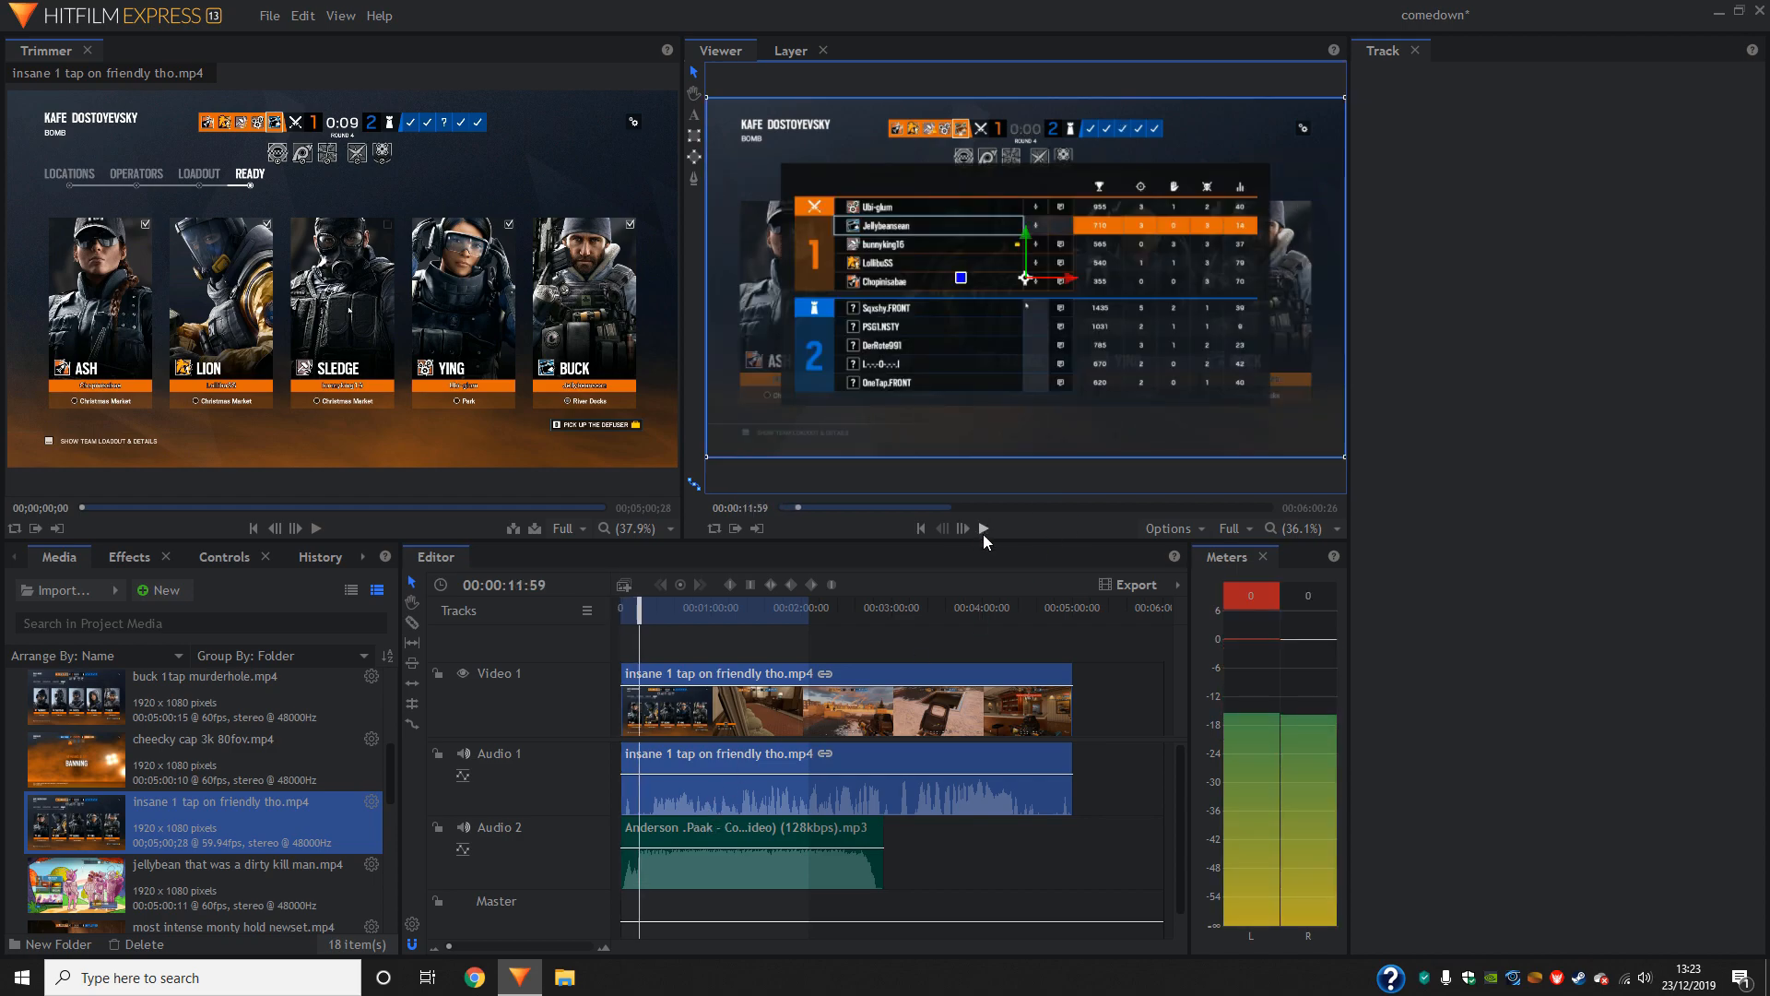
left_click(650, 616)
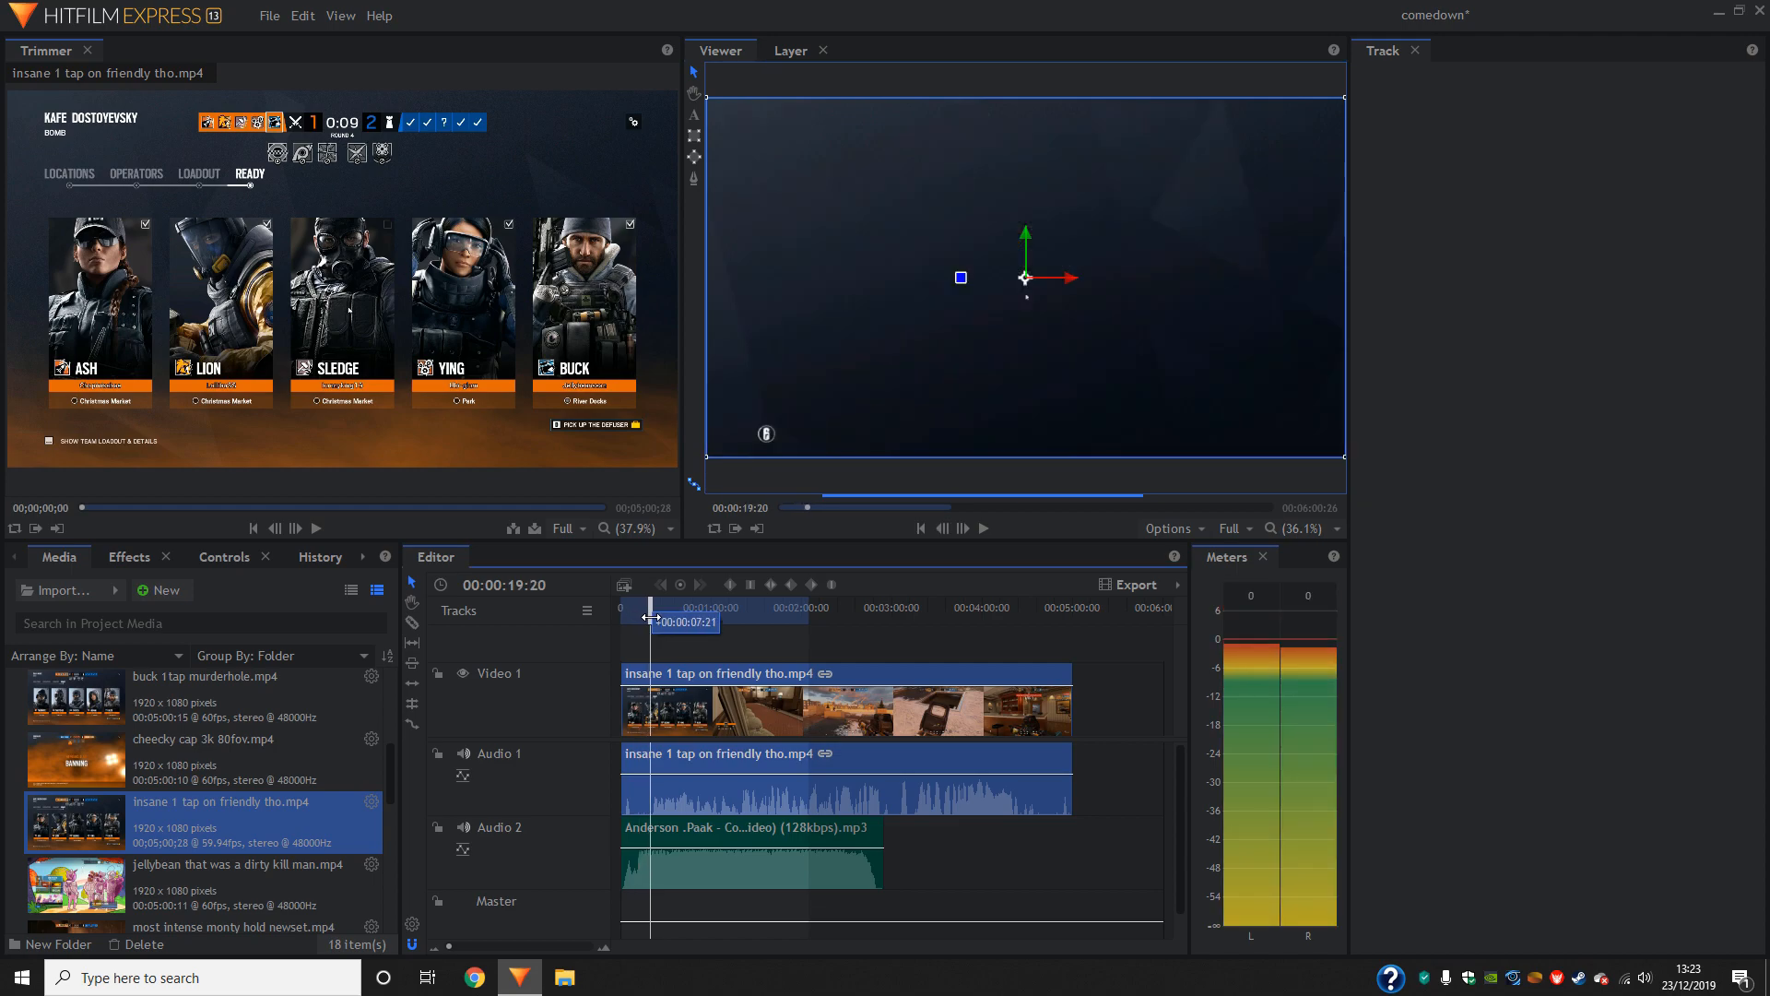
scroll(299, 777, "down", 5)
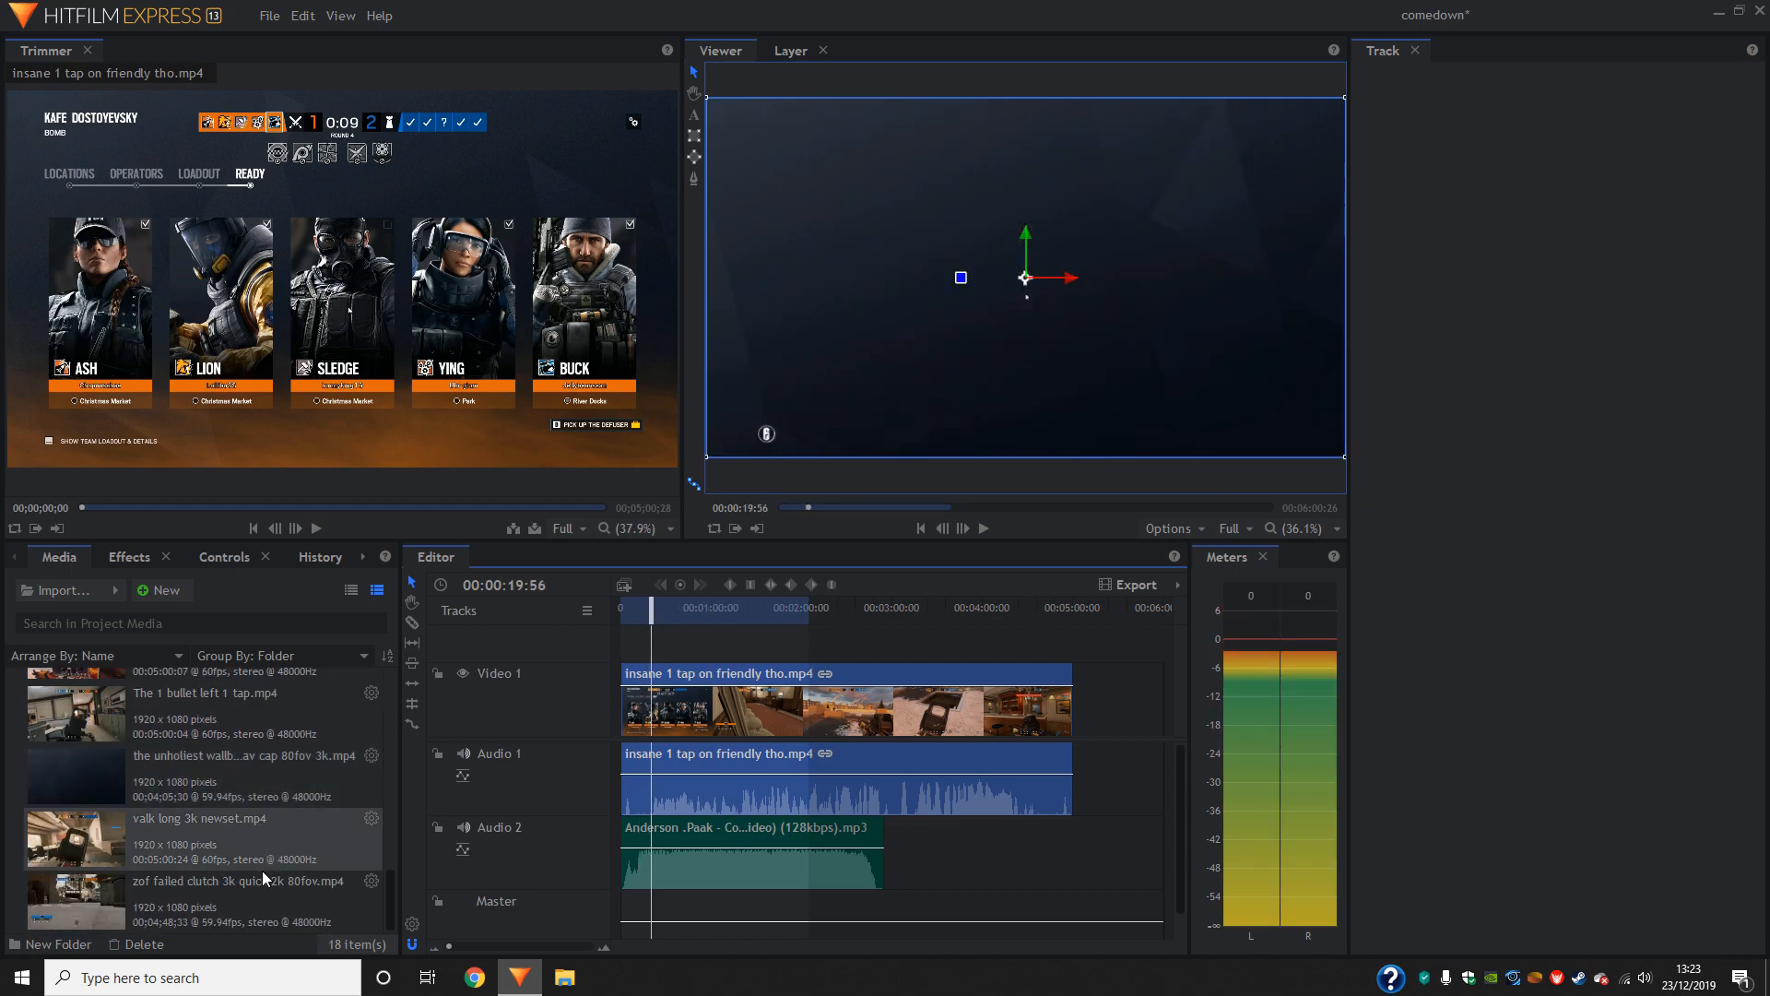
scroll(267, 869, "up", 5)
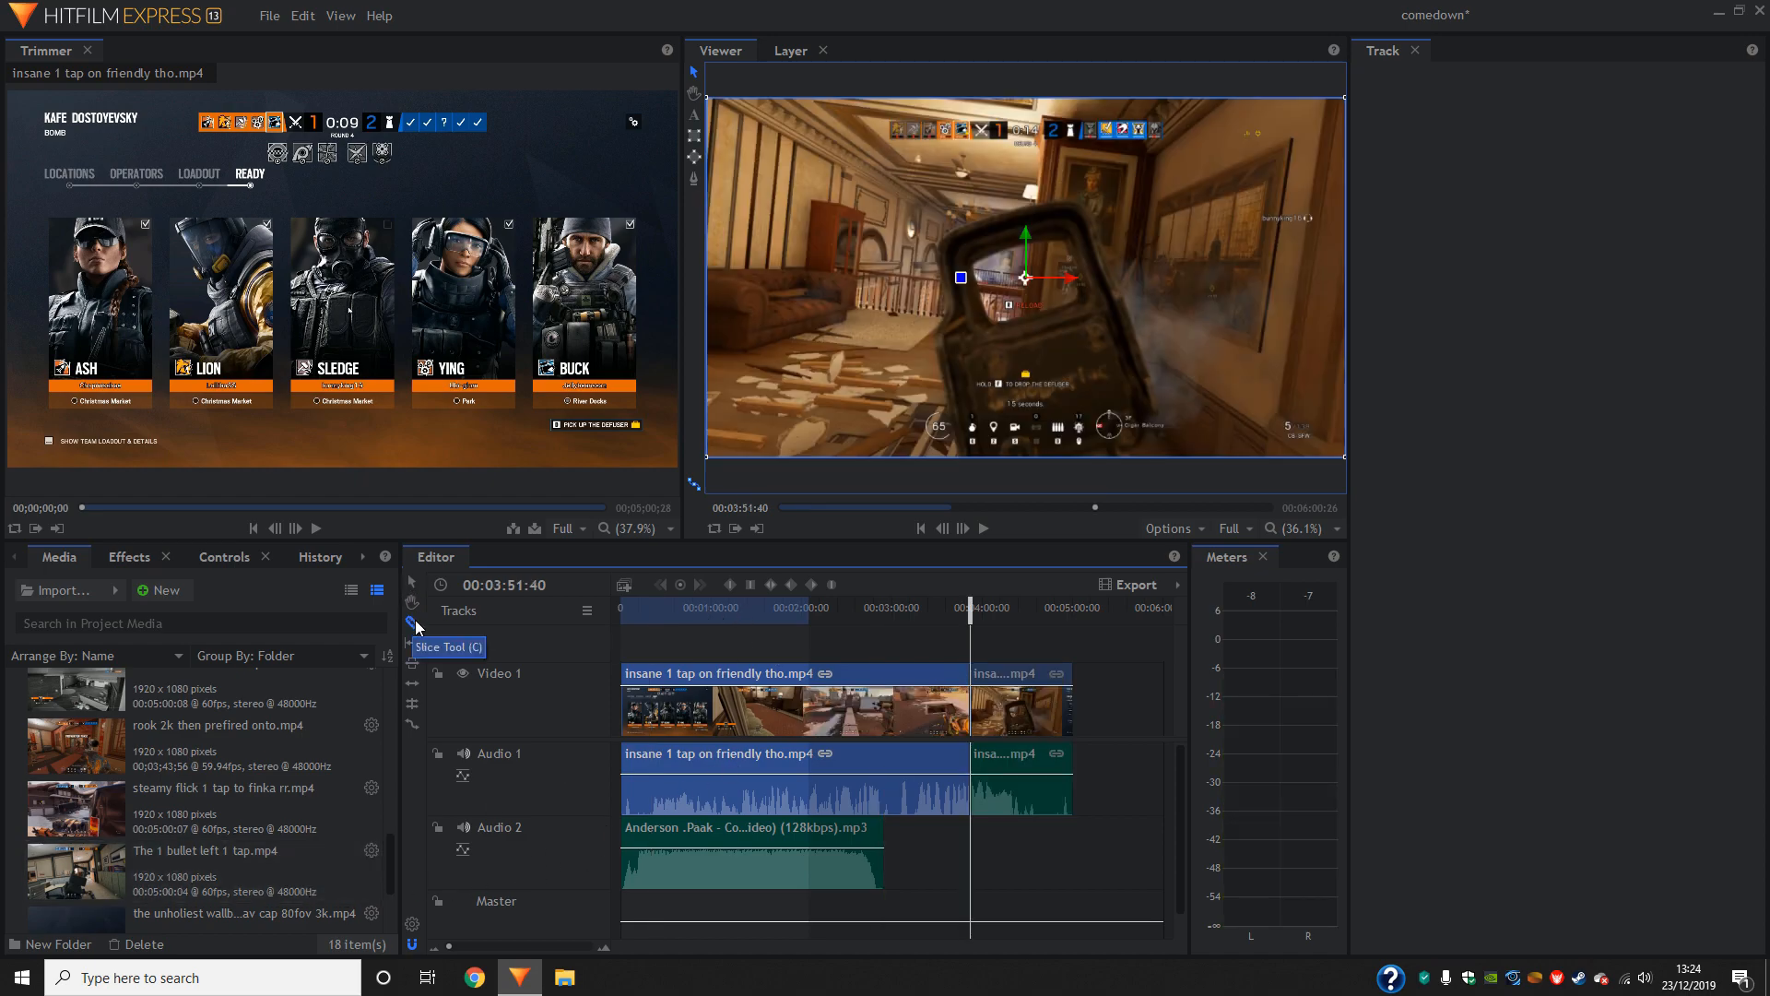
left_click(413, 624)
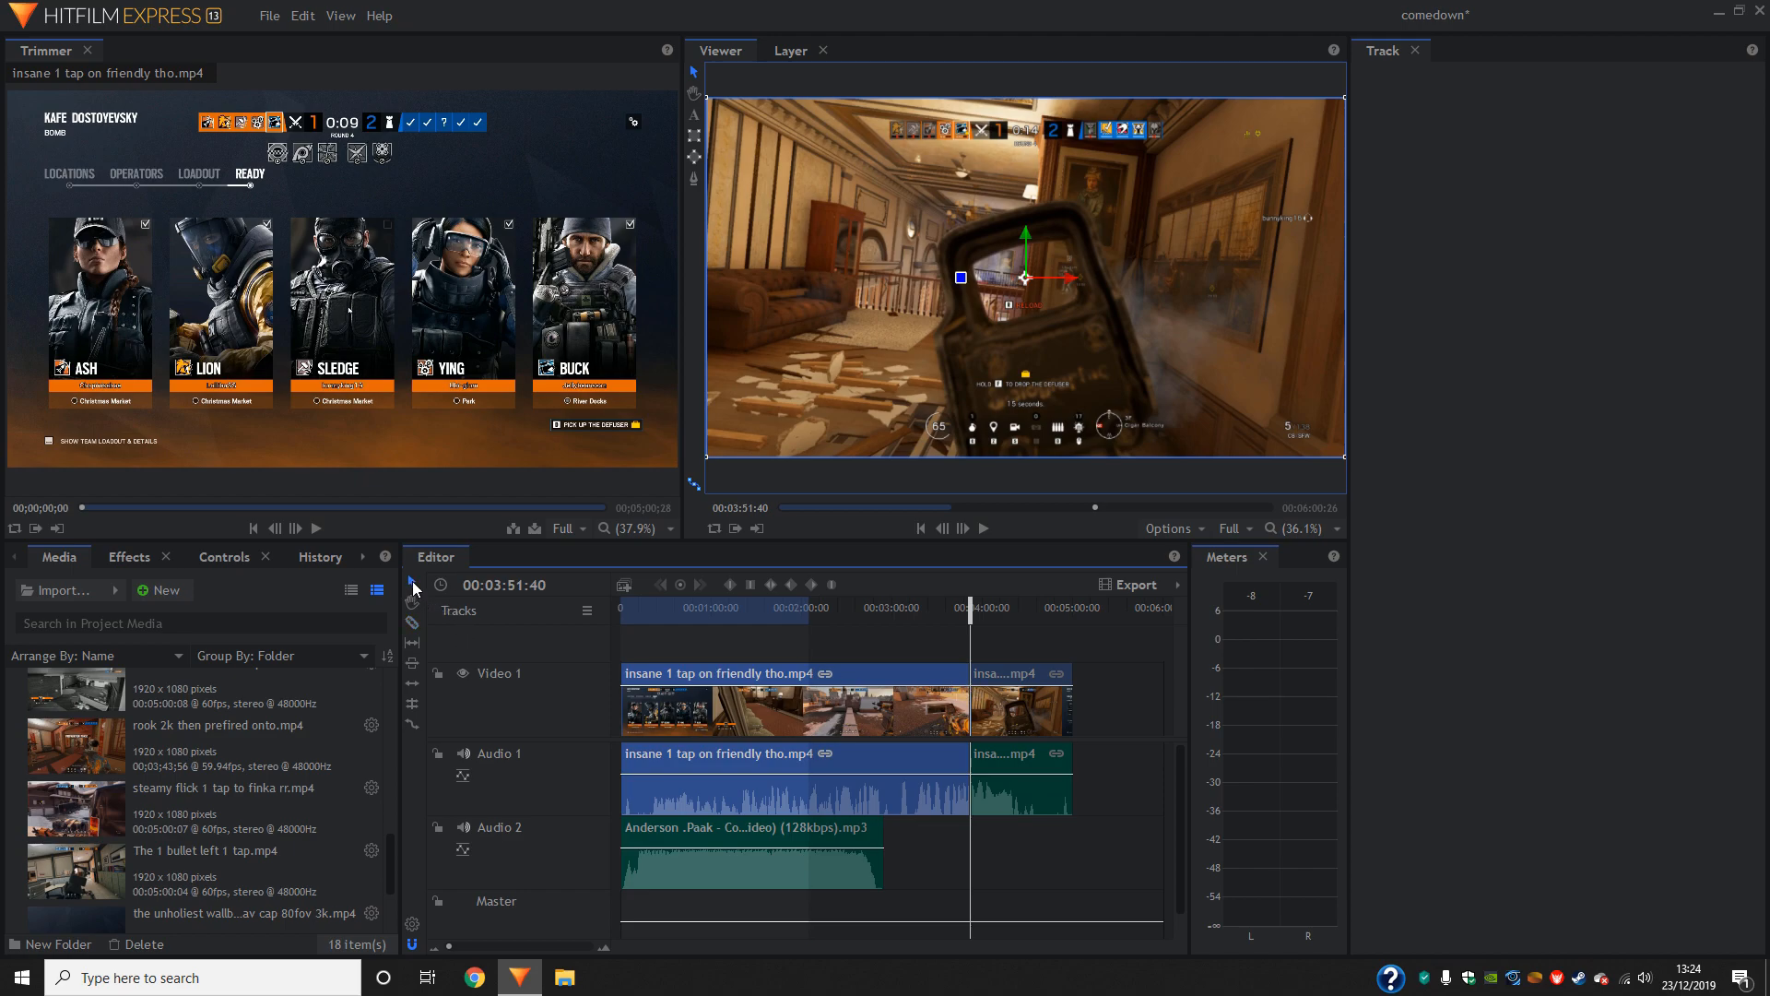
left_click(413, 623)
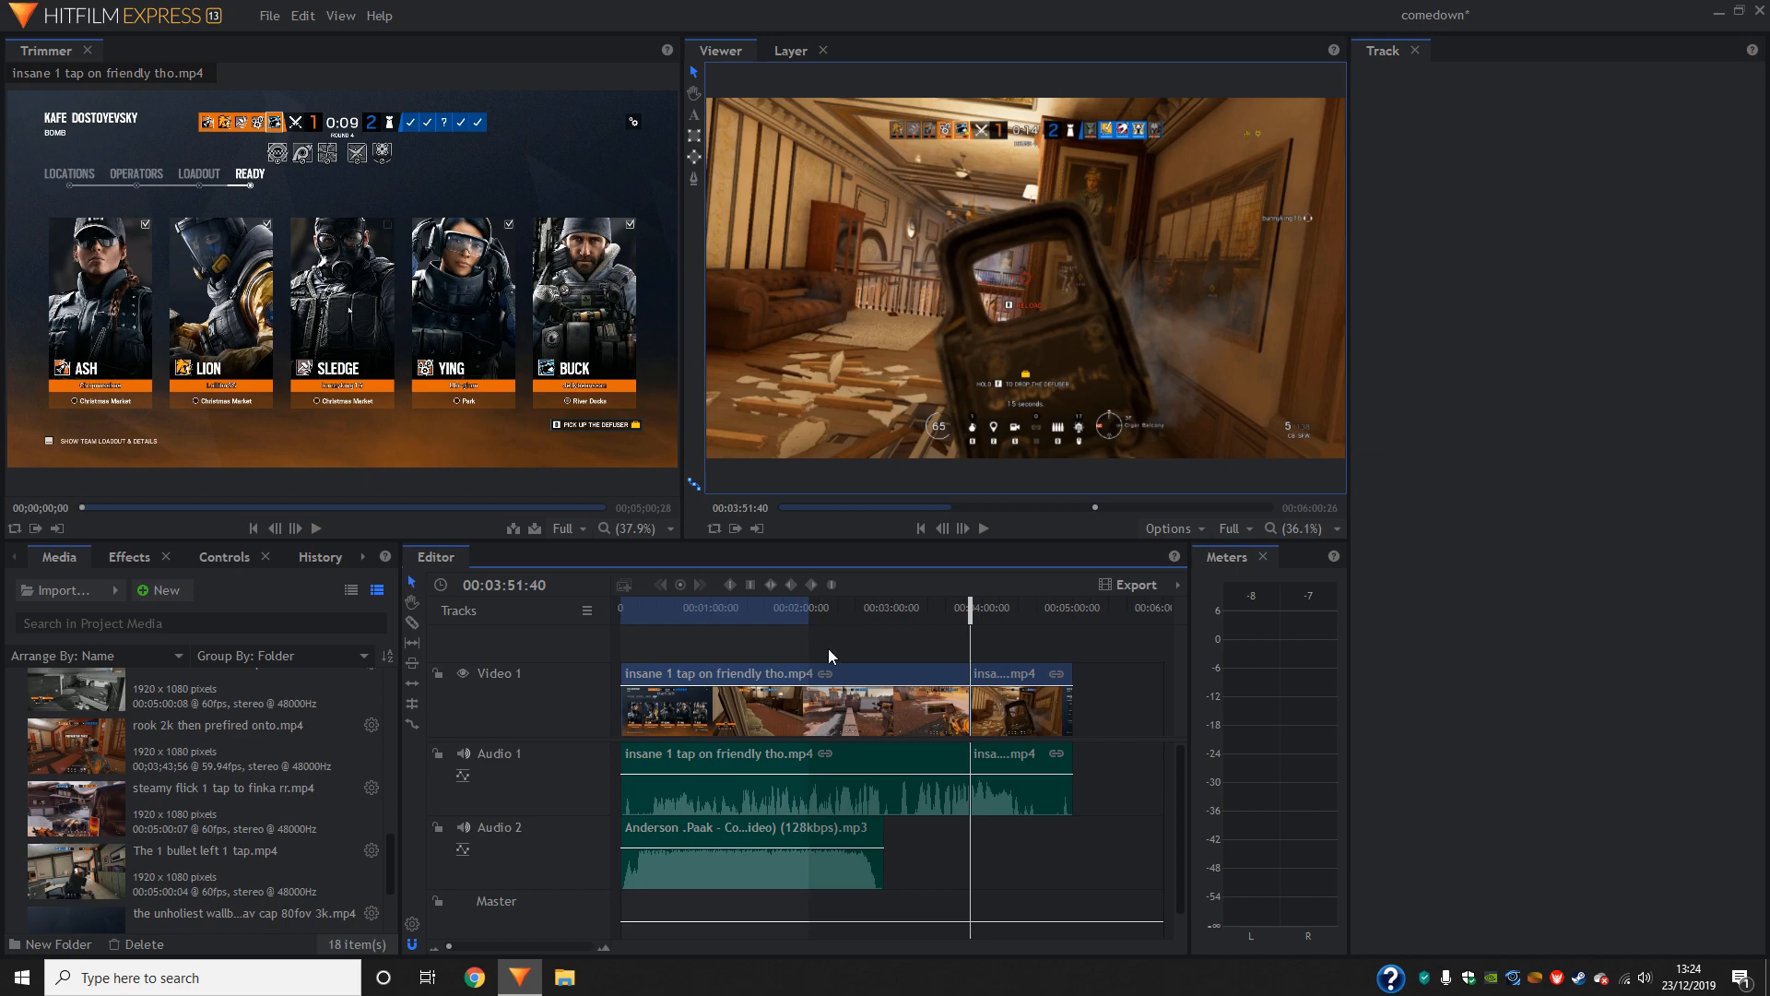
- Delete the part of the gameplay clip before the slice and move the remaining part to the timeline's start
left_click(870, 665)
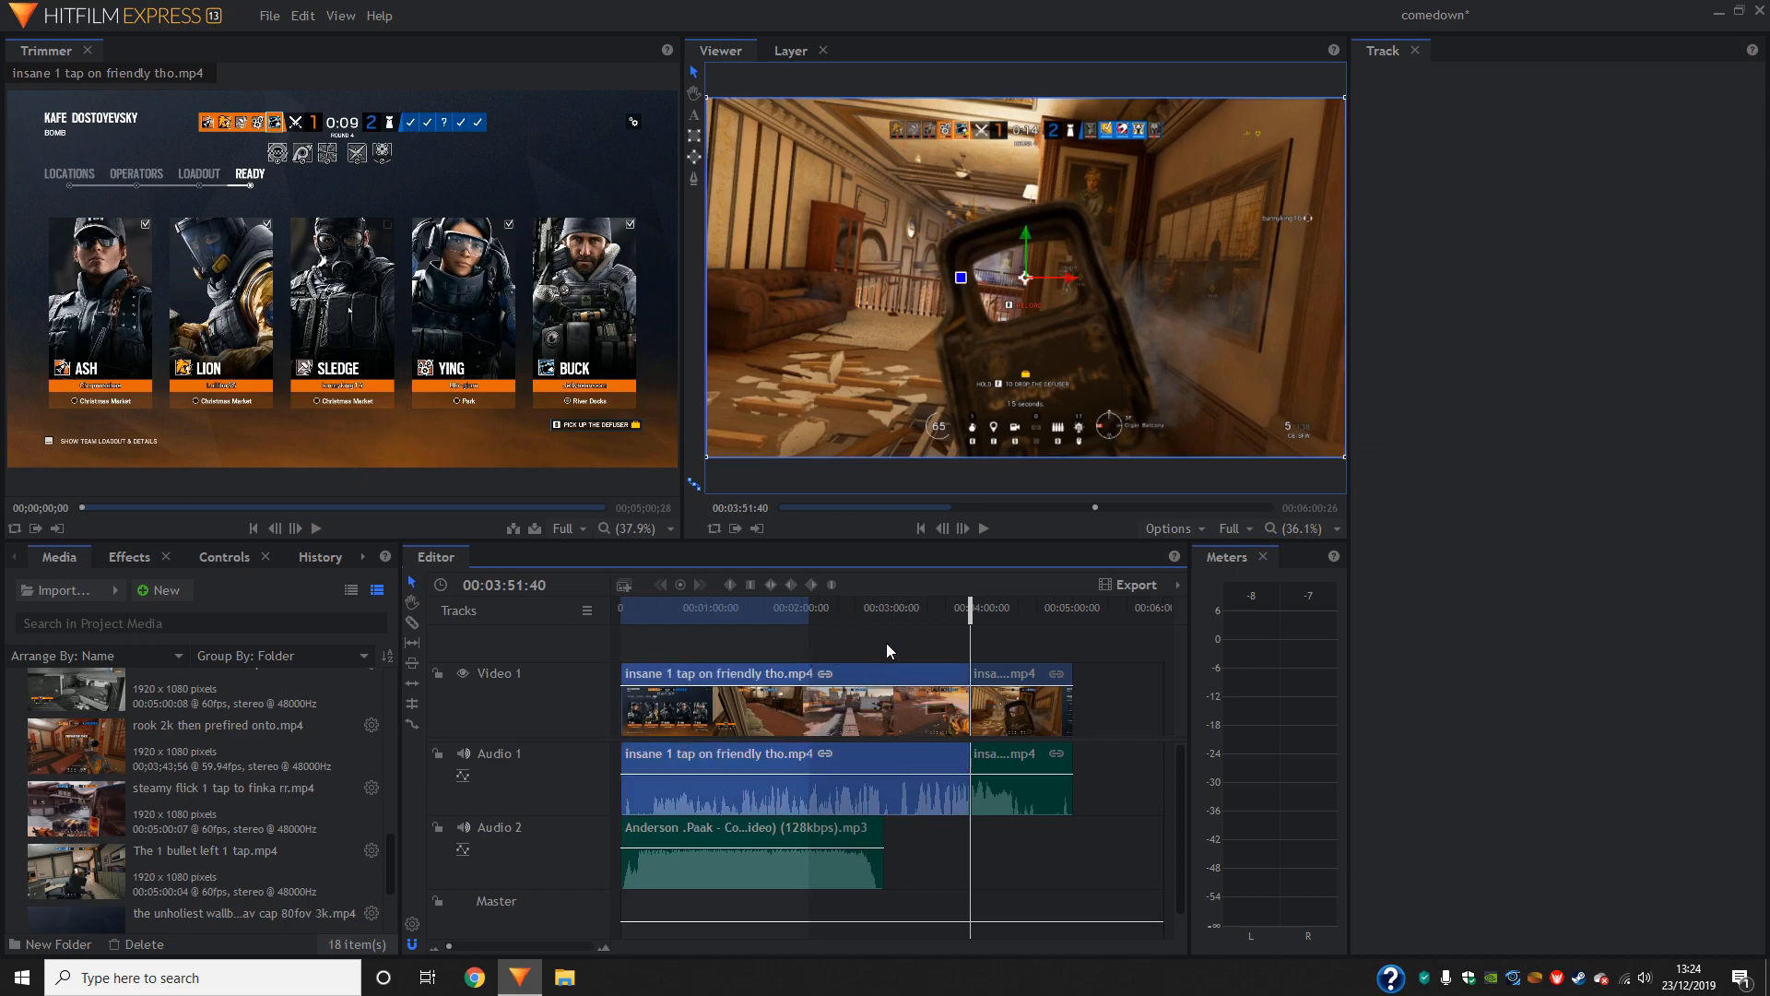
key("Delete")
left_click_drag(1029, 716, 675, 717)
- Play the timeline from the beginning and move the gameplay clip so that it starts at 00:00:07:31
left_click(922, 528)
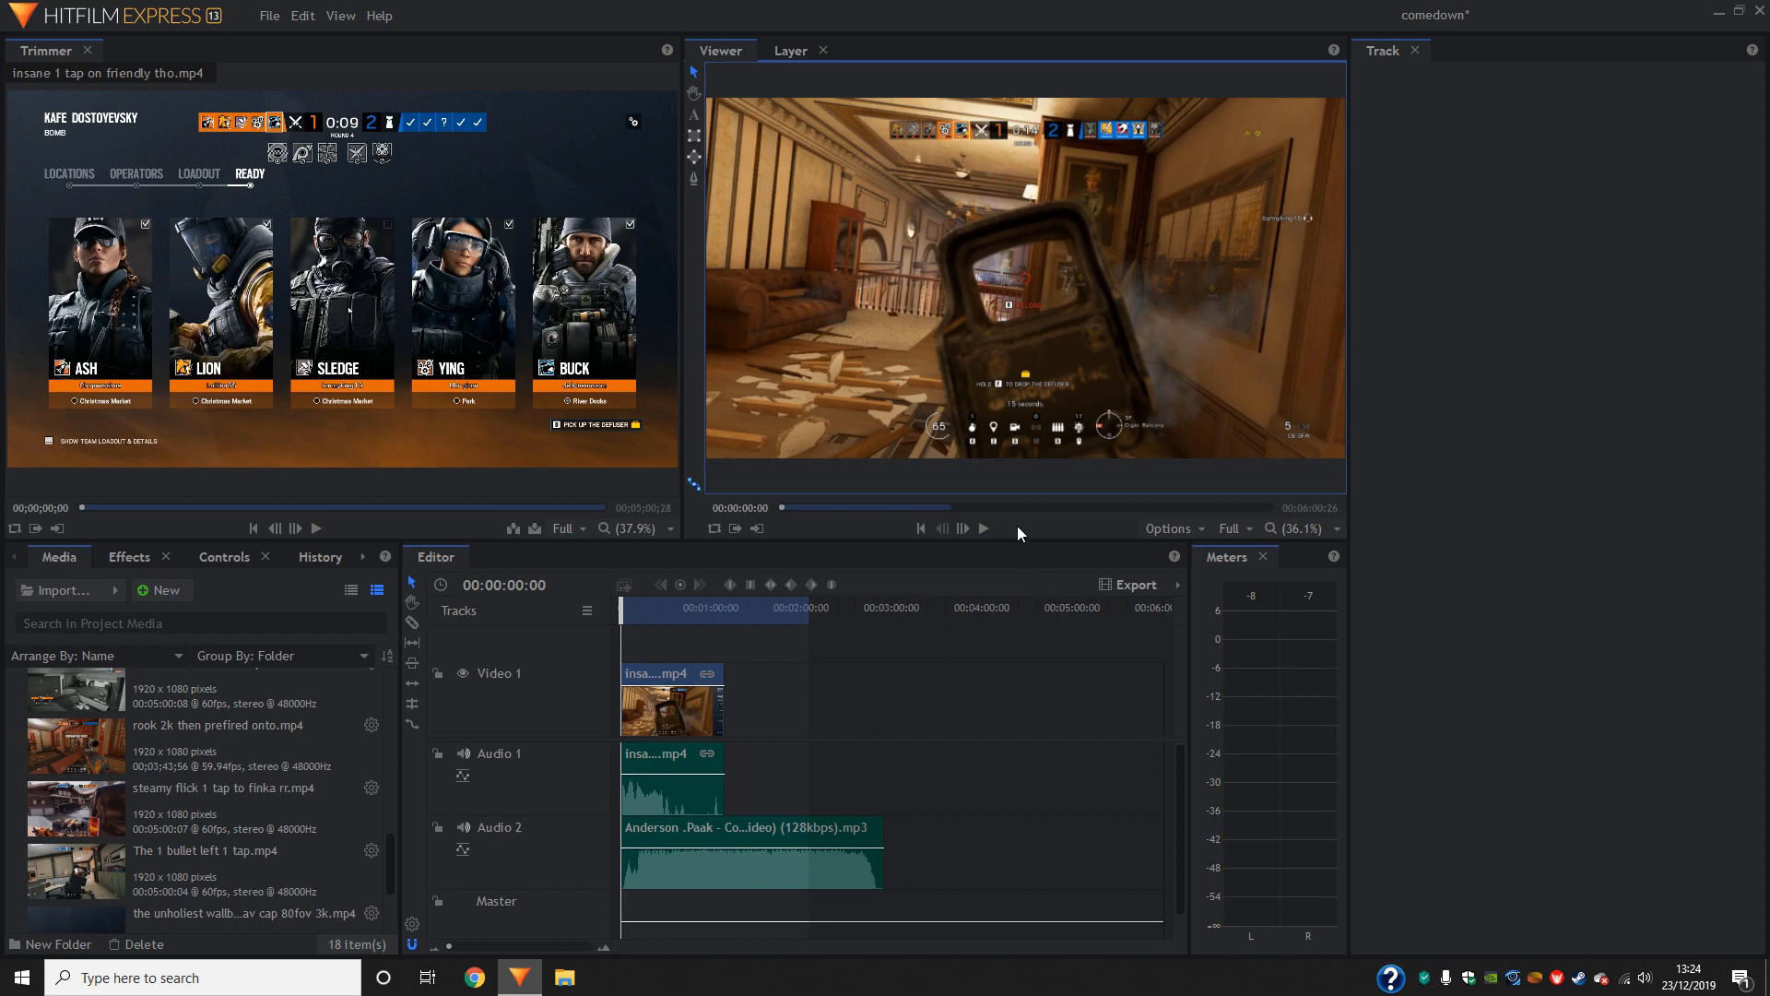
left_click(983, 528)
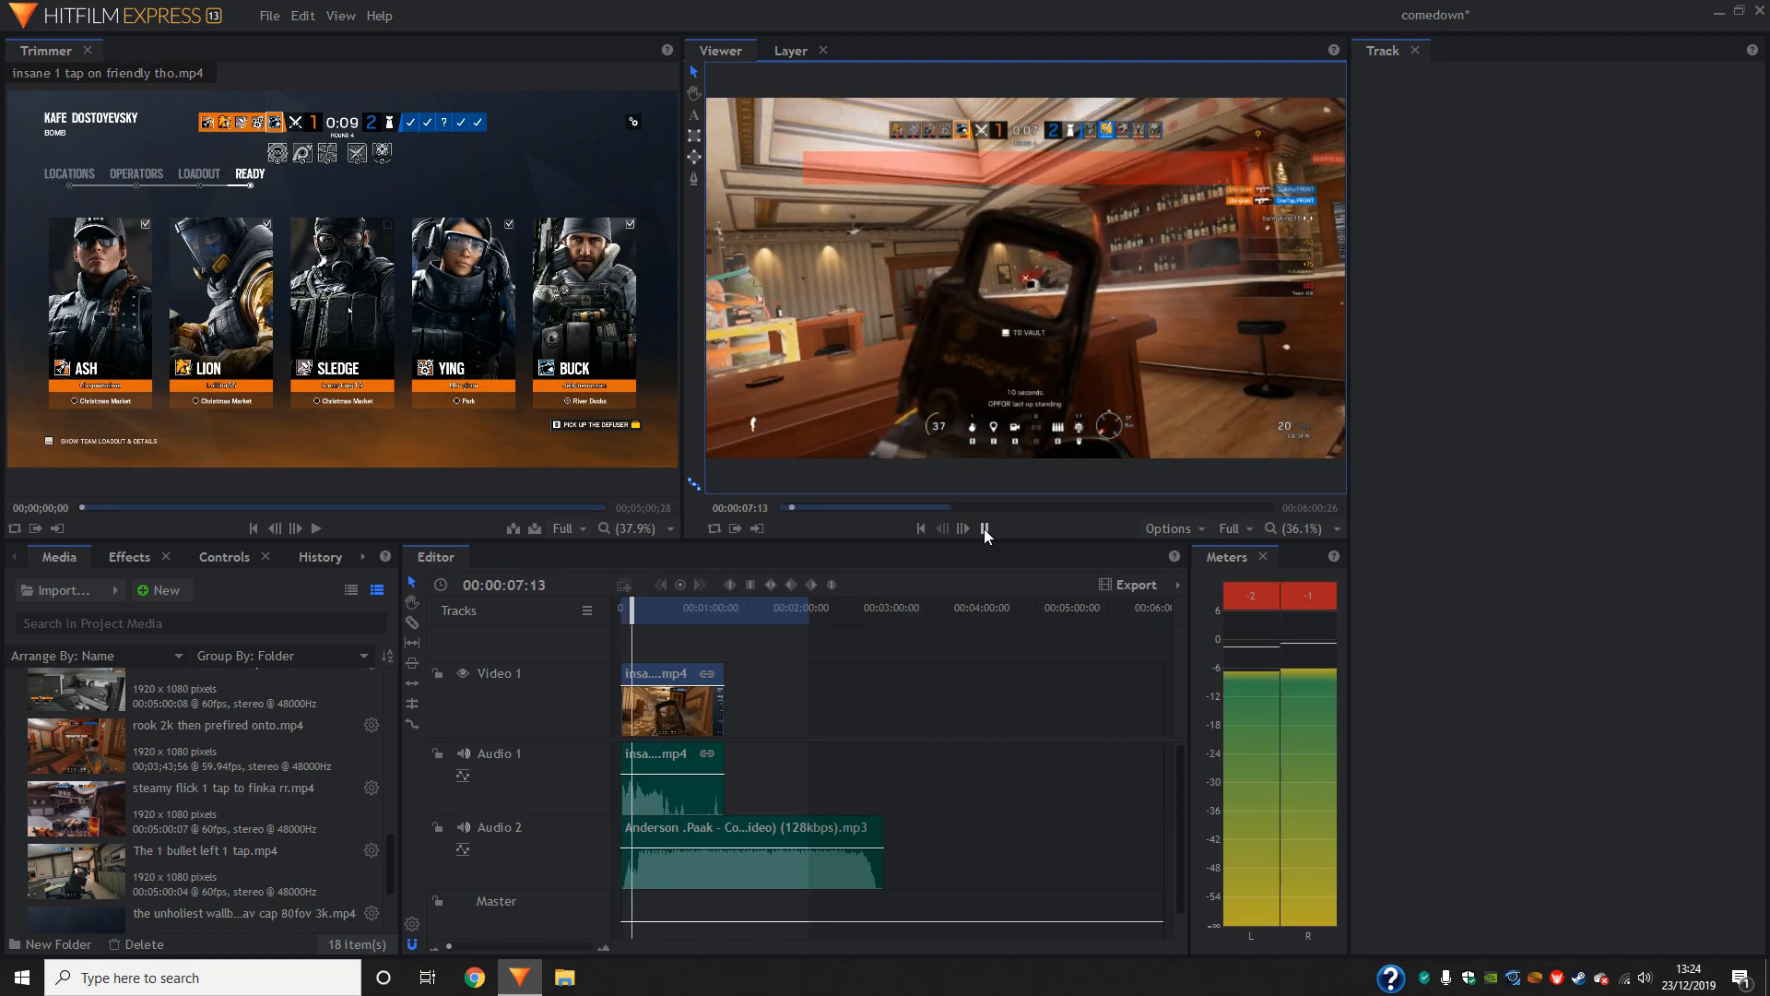
left_click(985, 529)
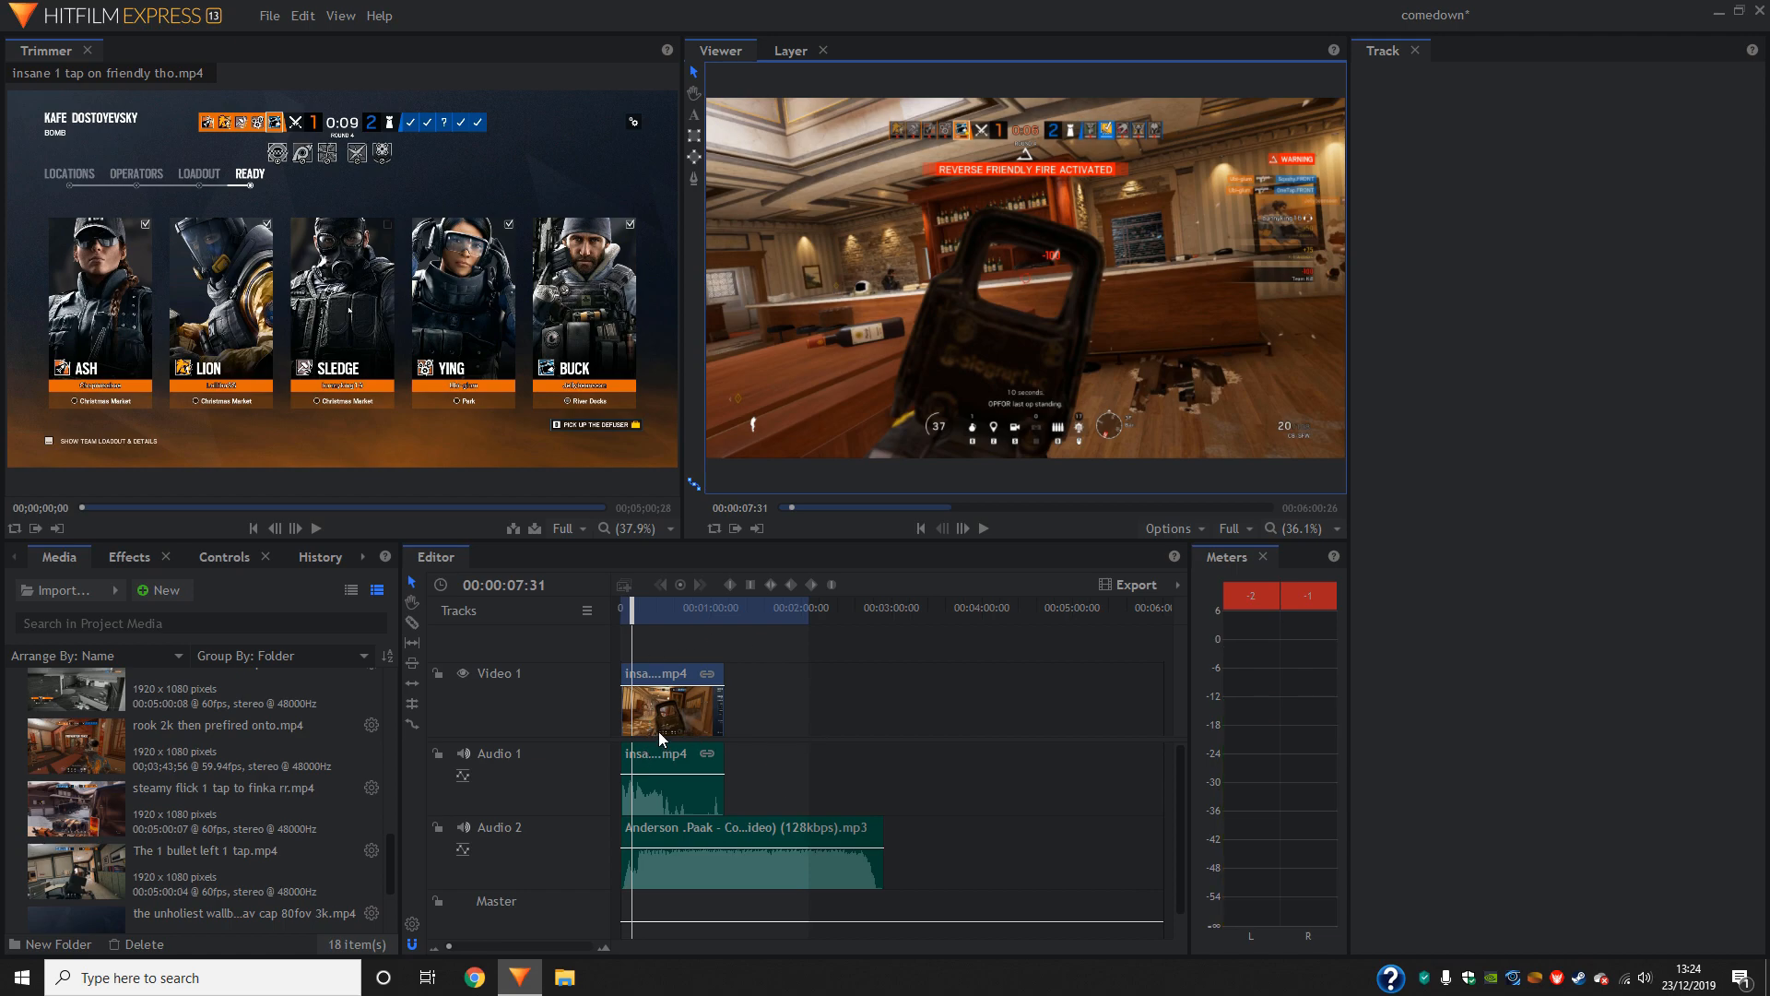
left_click_drag(672, 718, 684, 717)
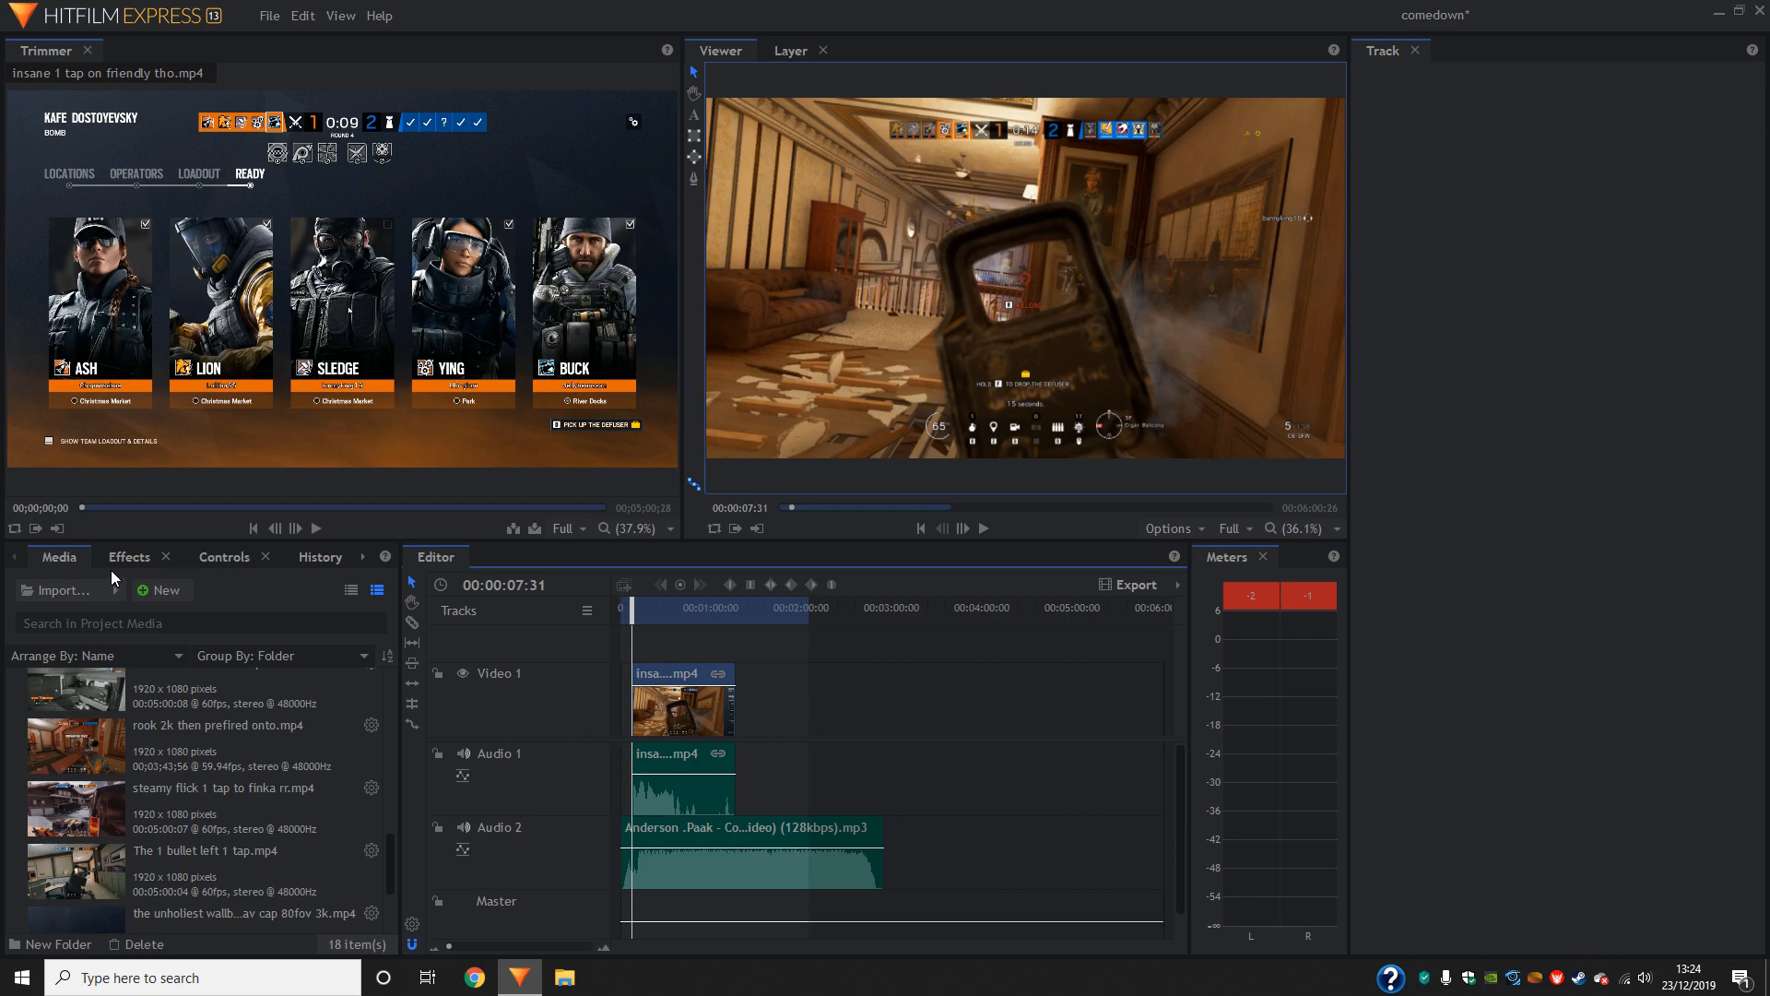
- Find the Fade to Color transition and apply it to the start of the gameplay clip on Video 1
left_click(129, 559)
left_click(140, 591)
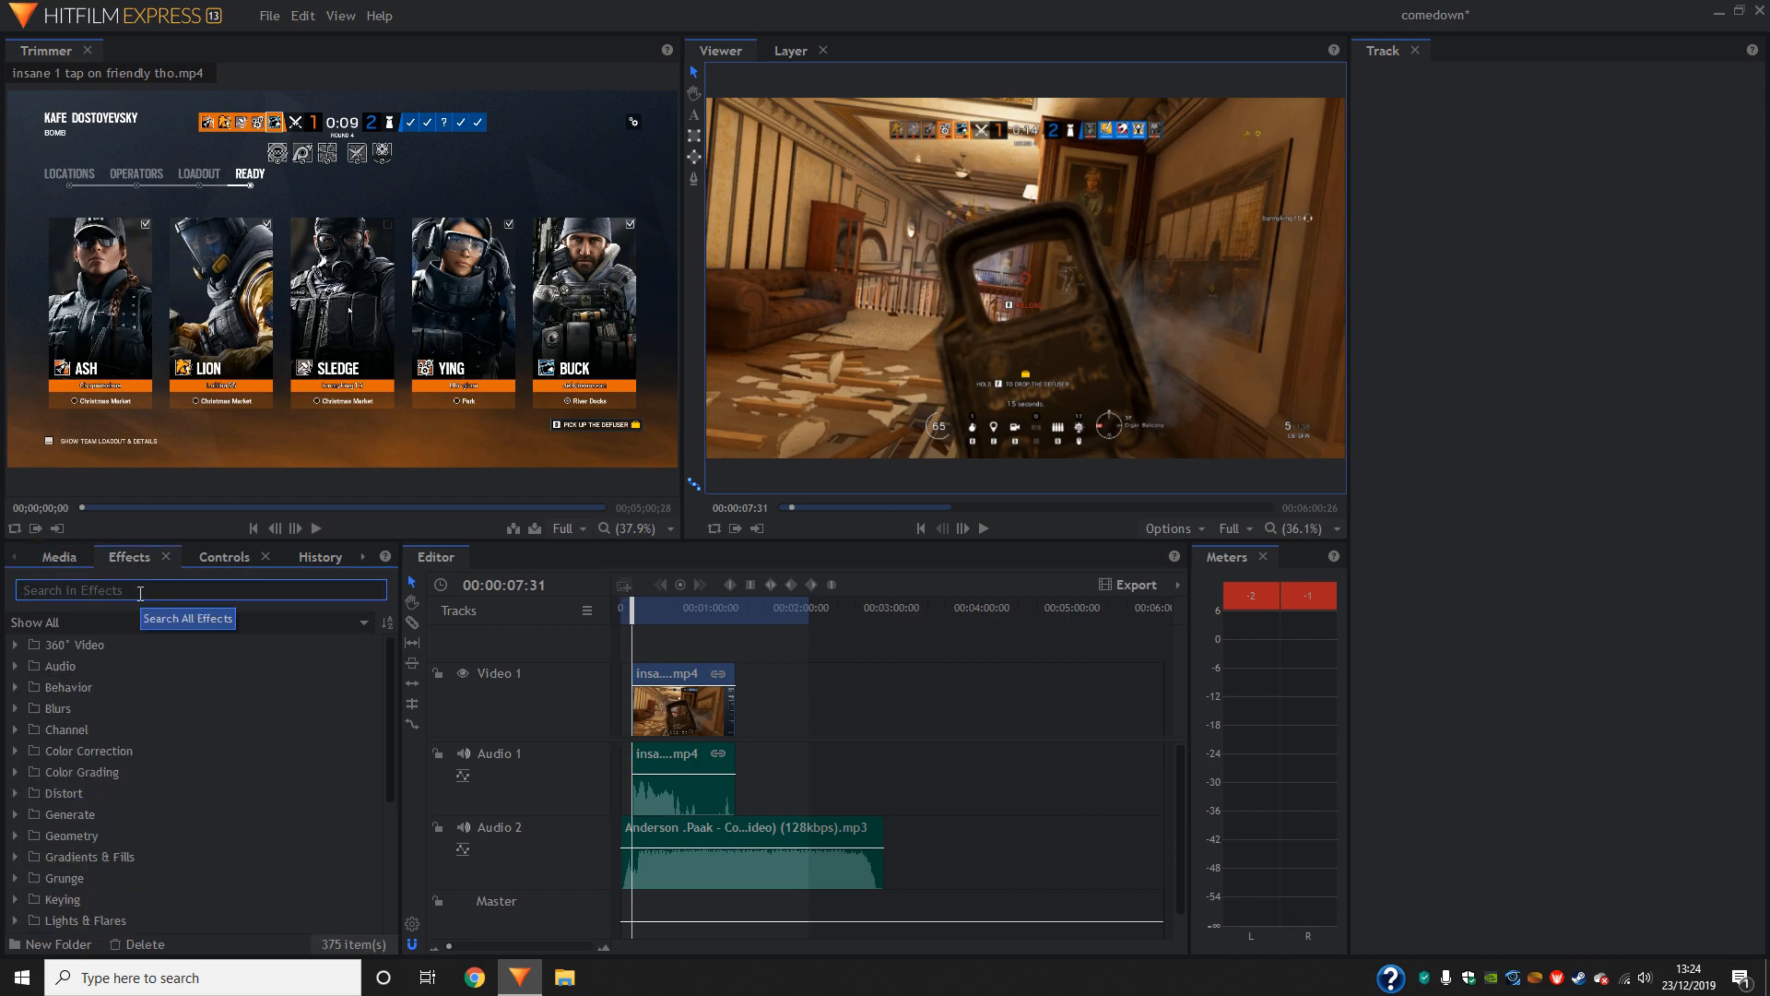
type("fade")
left_click(162, 730)
left_click_drag(636, 703, 643, 697)
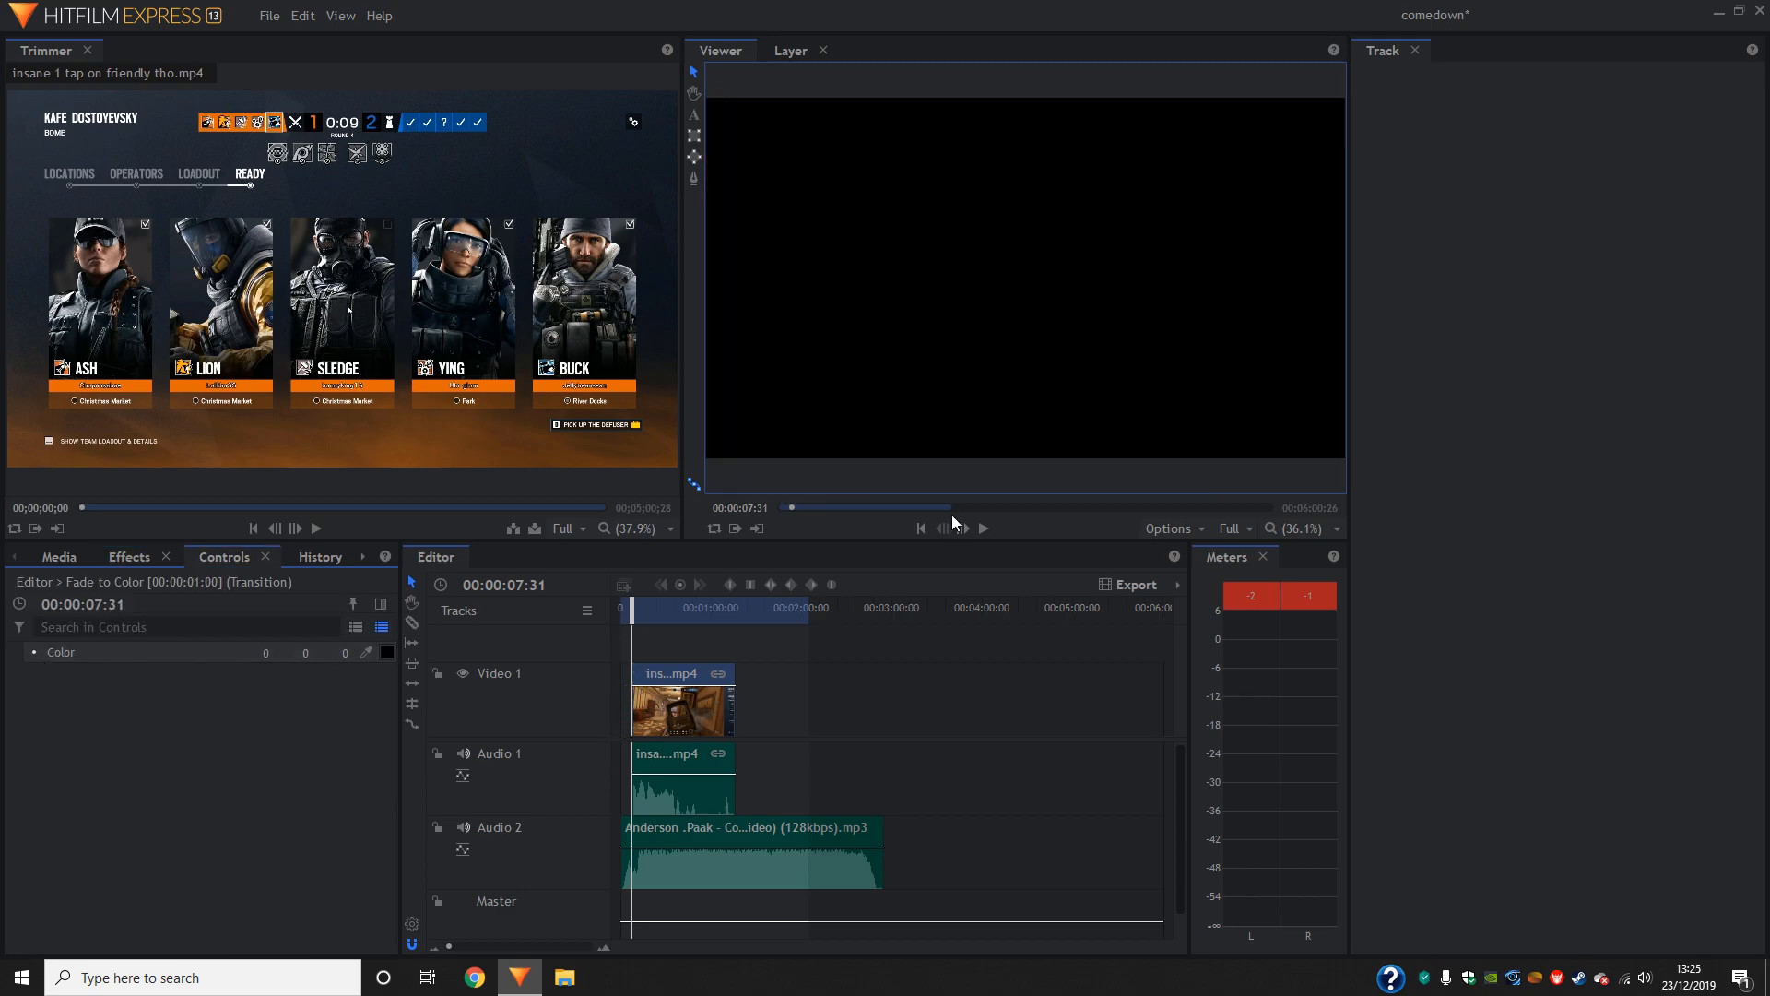
- Play back the fade, shift the gameplay clip earlier to start at about 5 seconds, and check it against the music
left_click(983, 527)
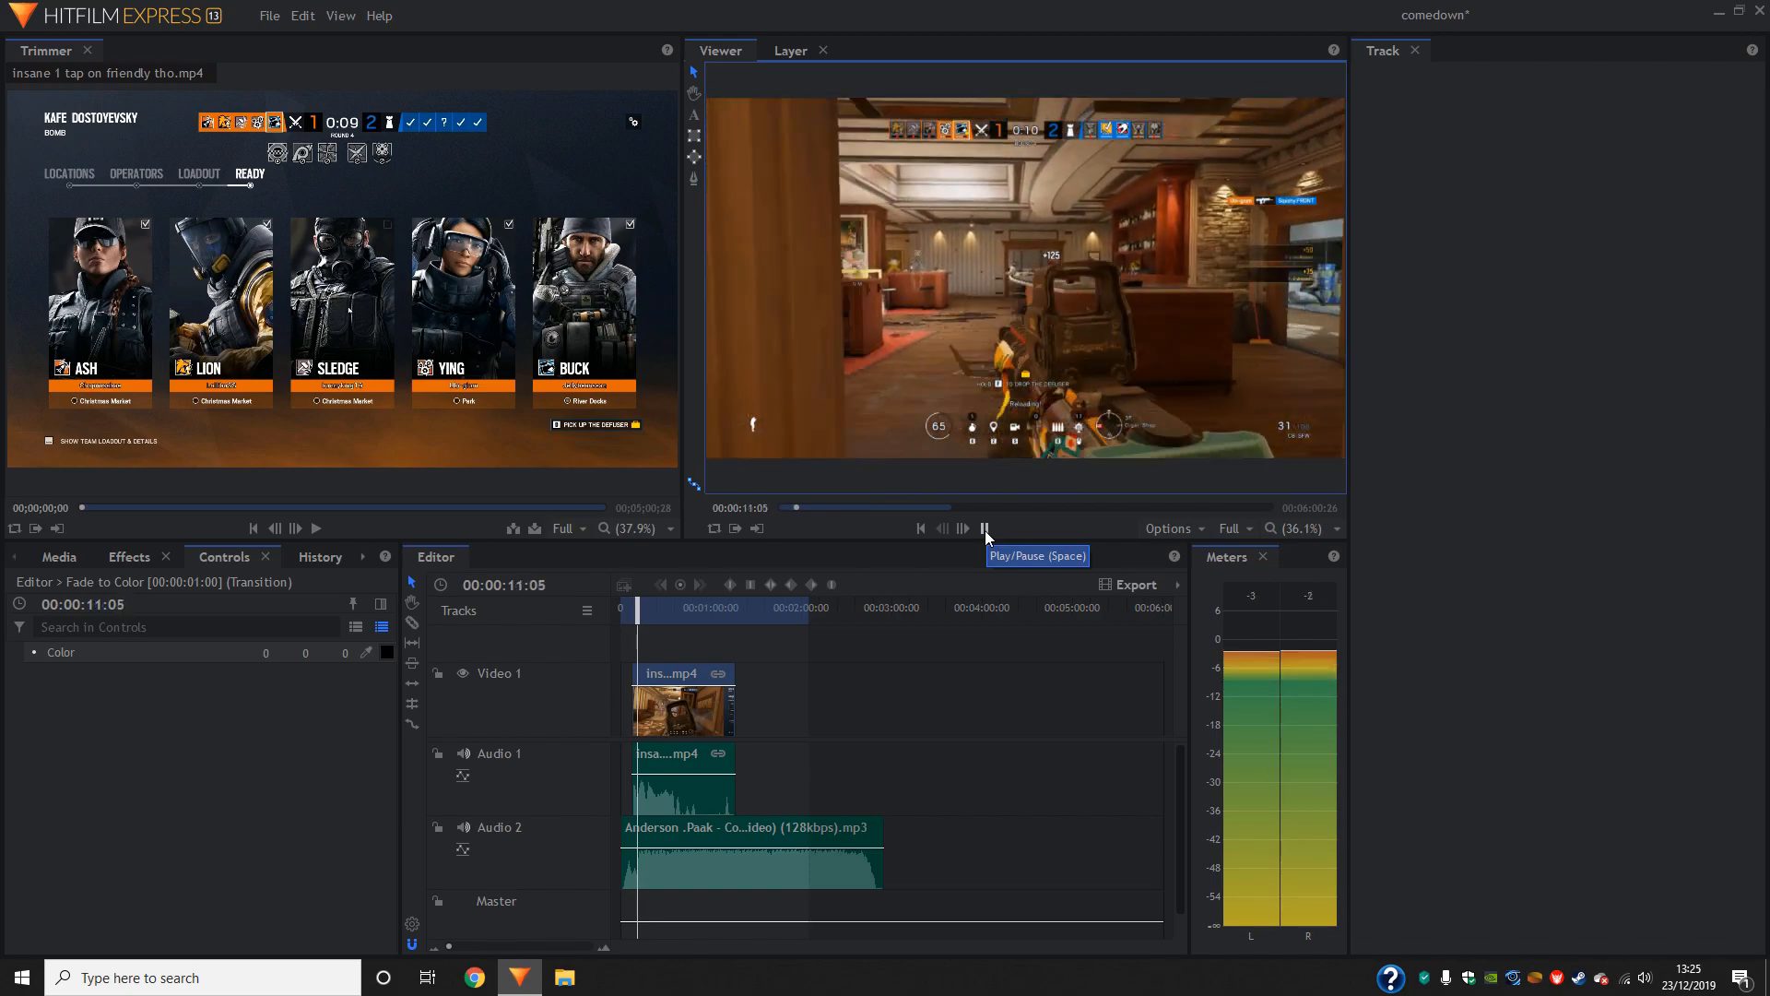
left_click(984, 529)
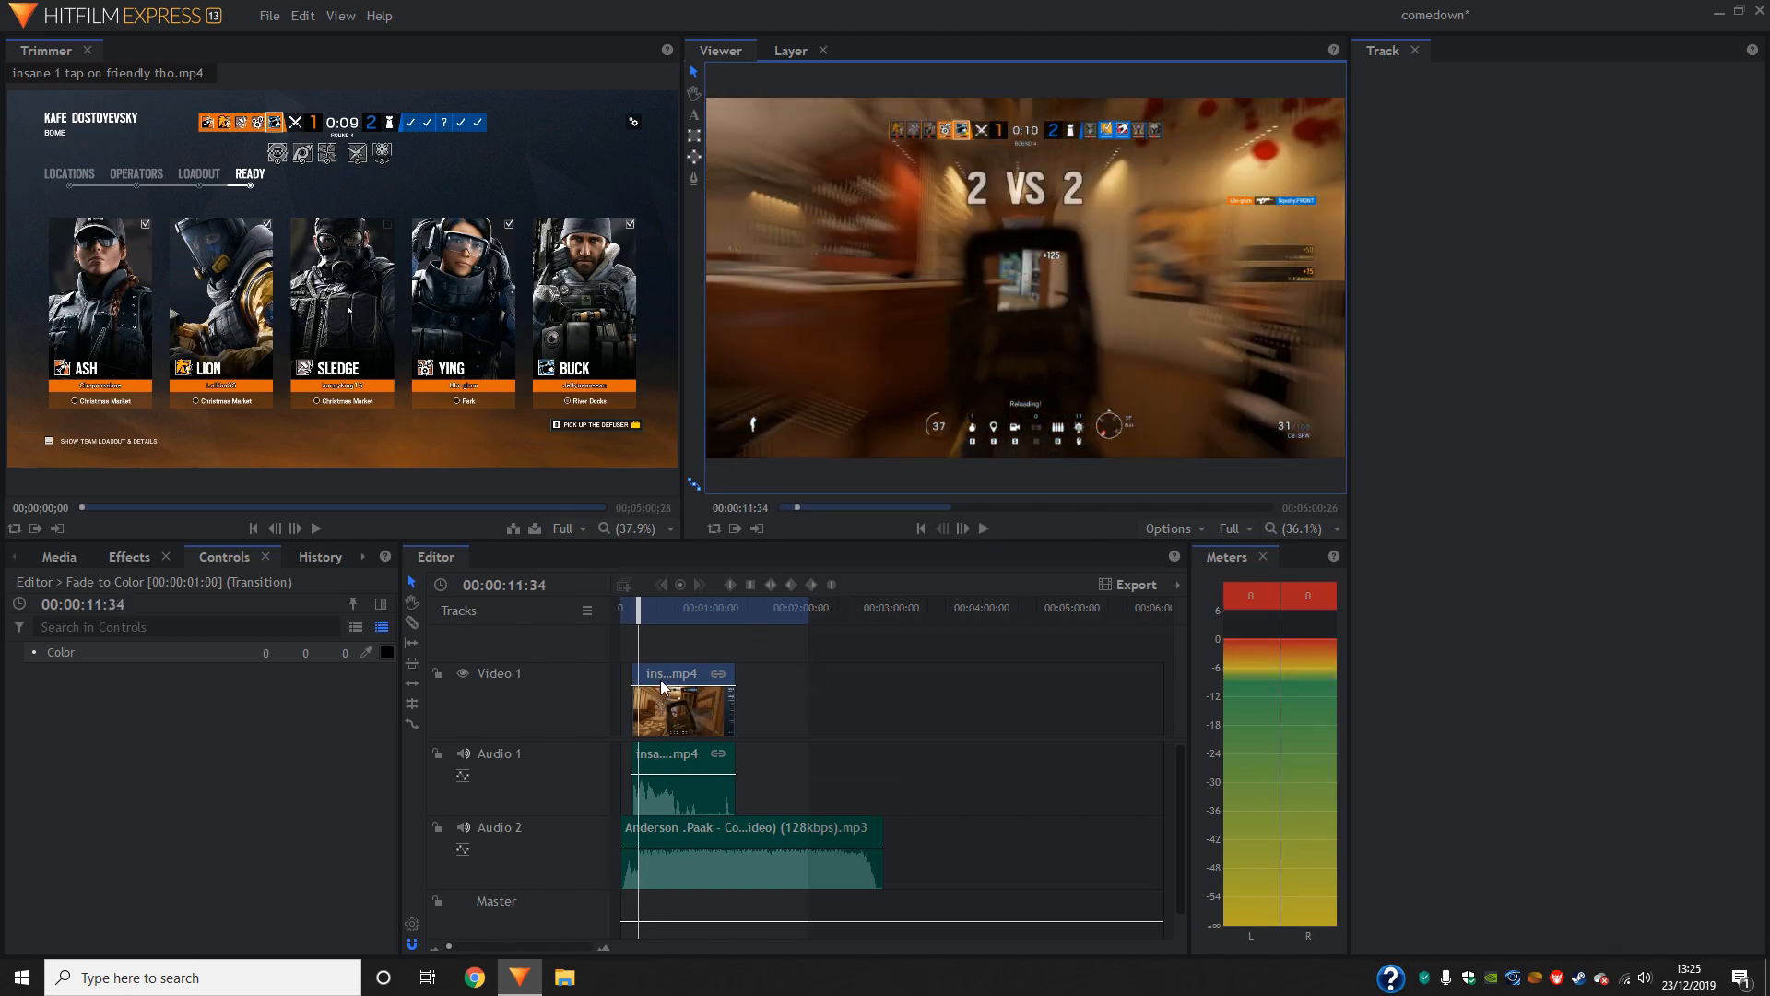
left_click(467, 945)
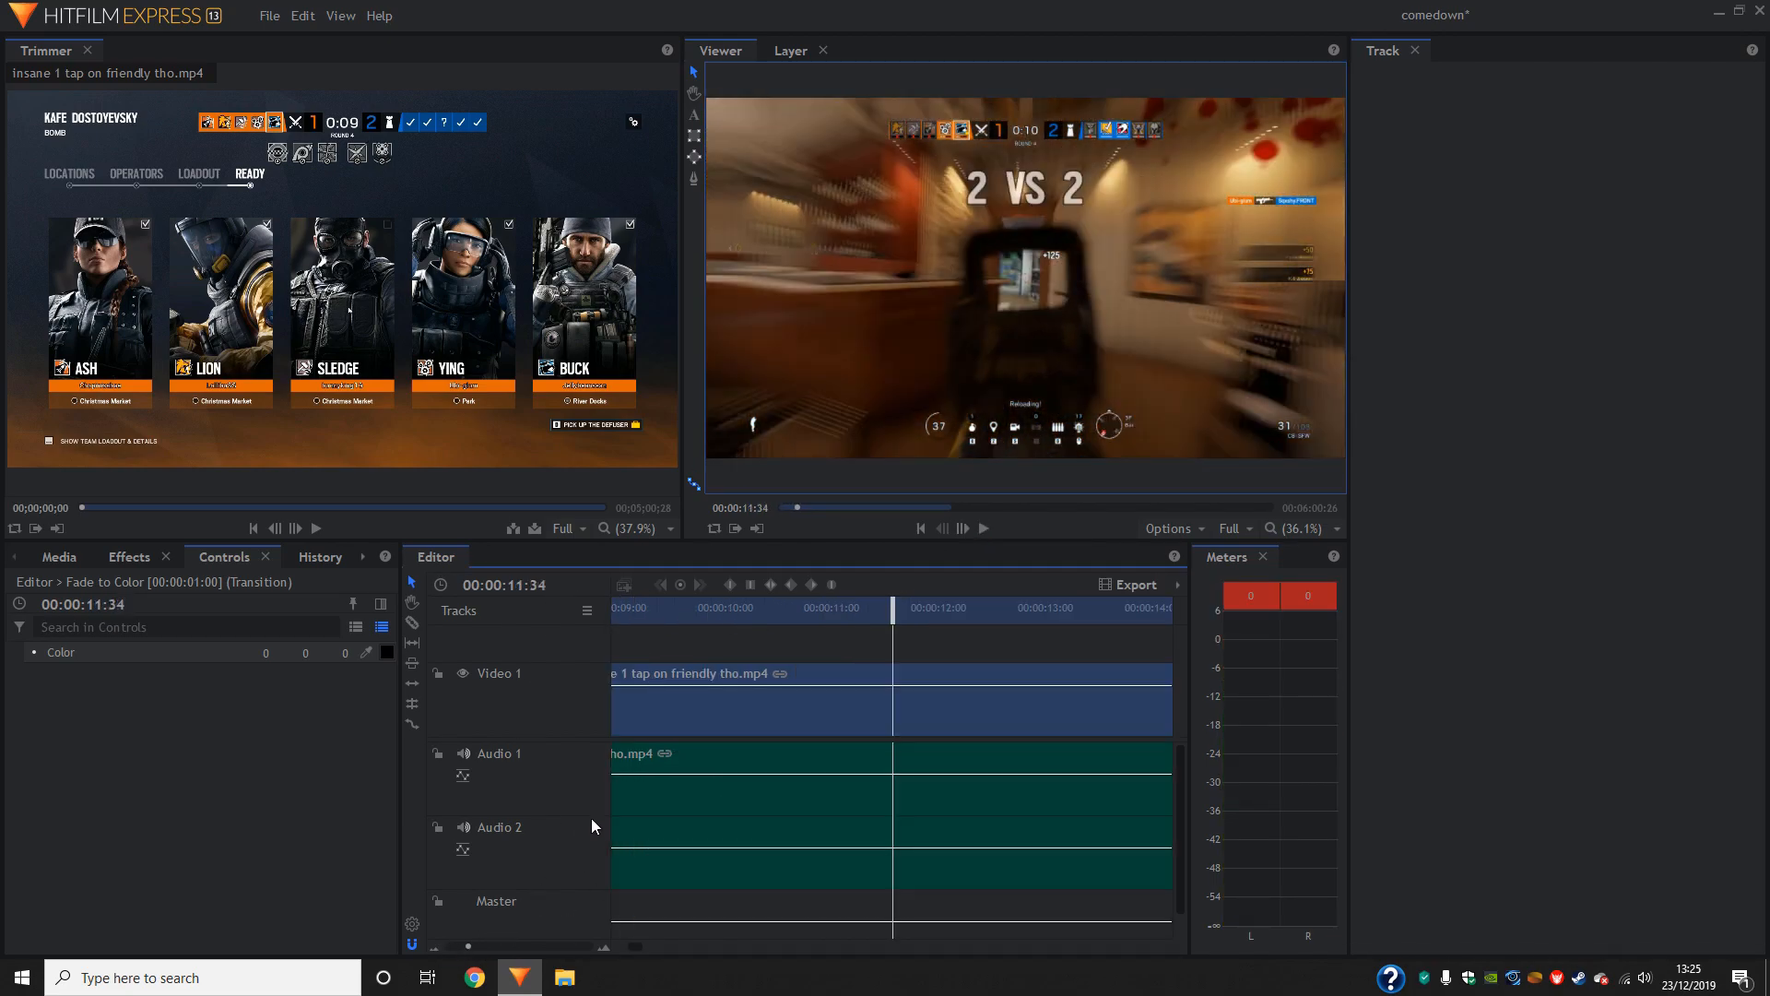
left_click_drag(469, 946, 453, 947)
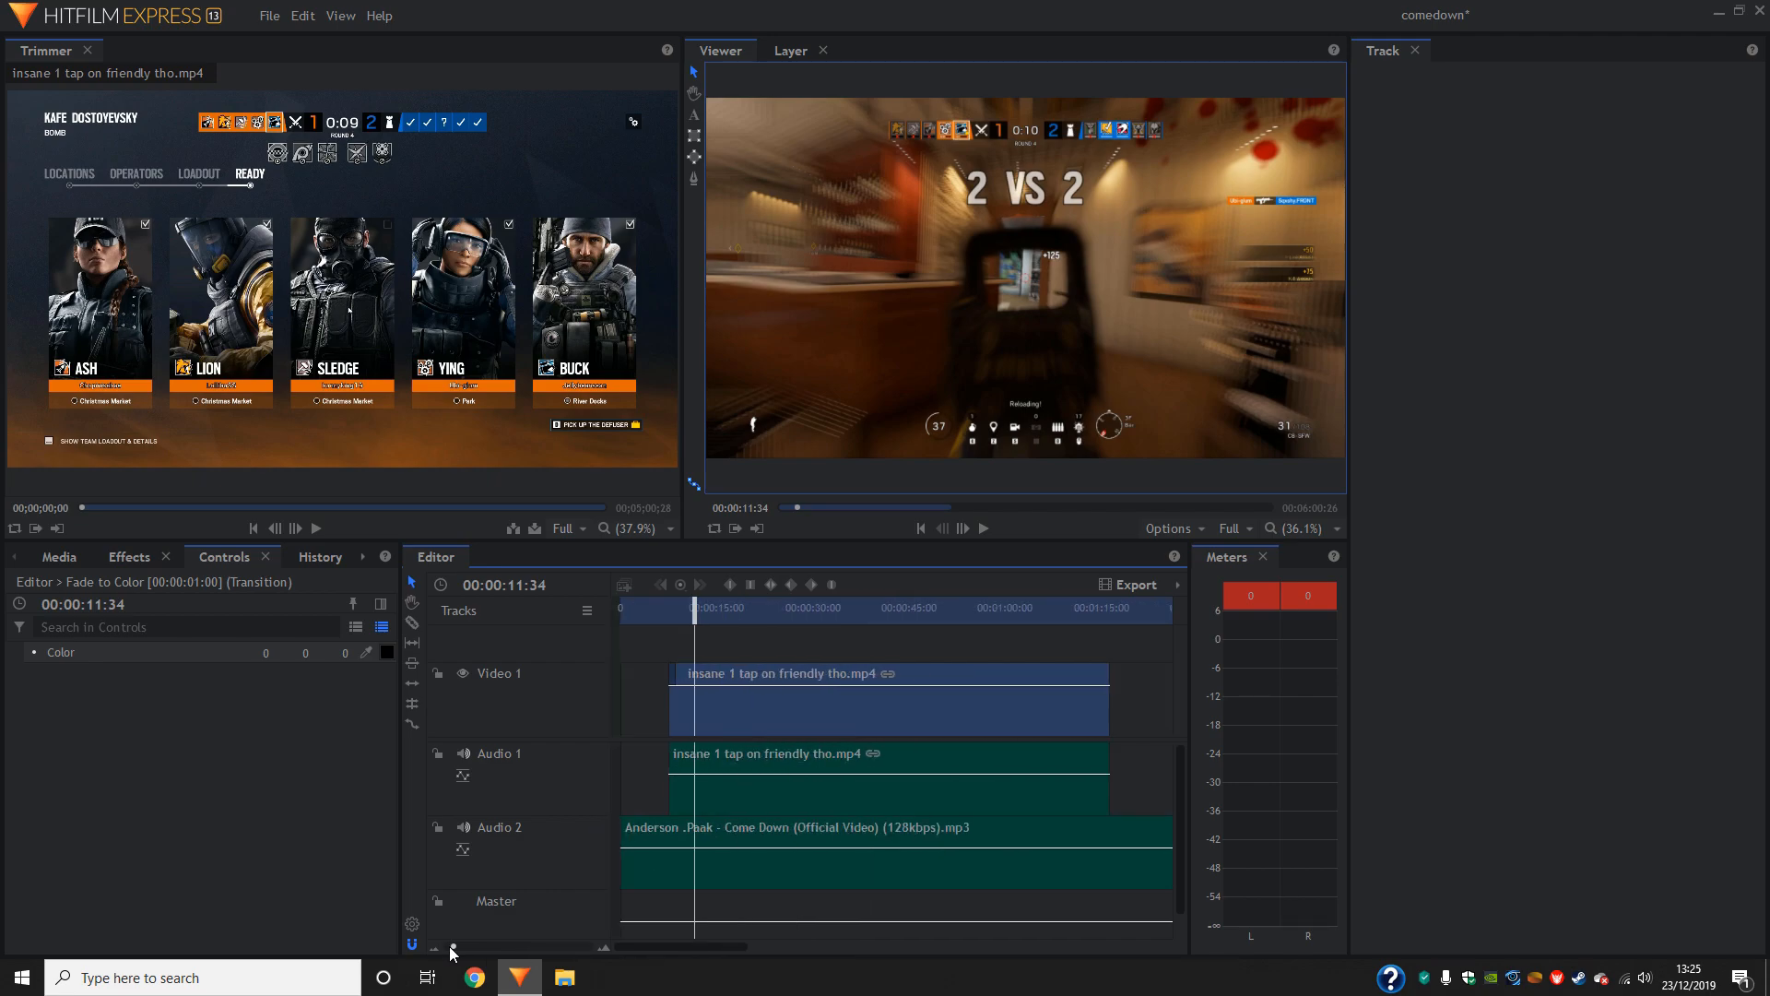
left_click_drag(727, 715, 709, 714)
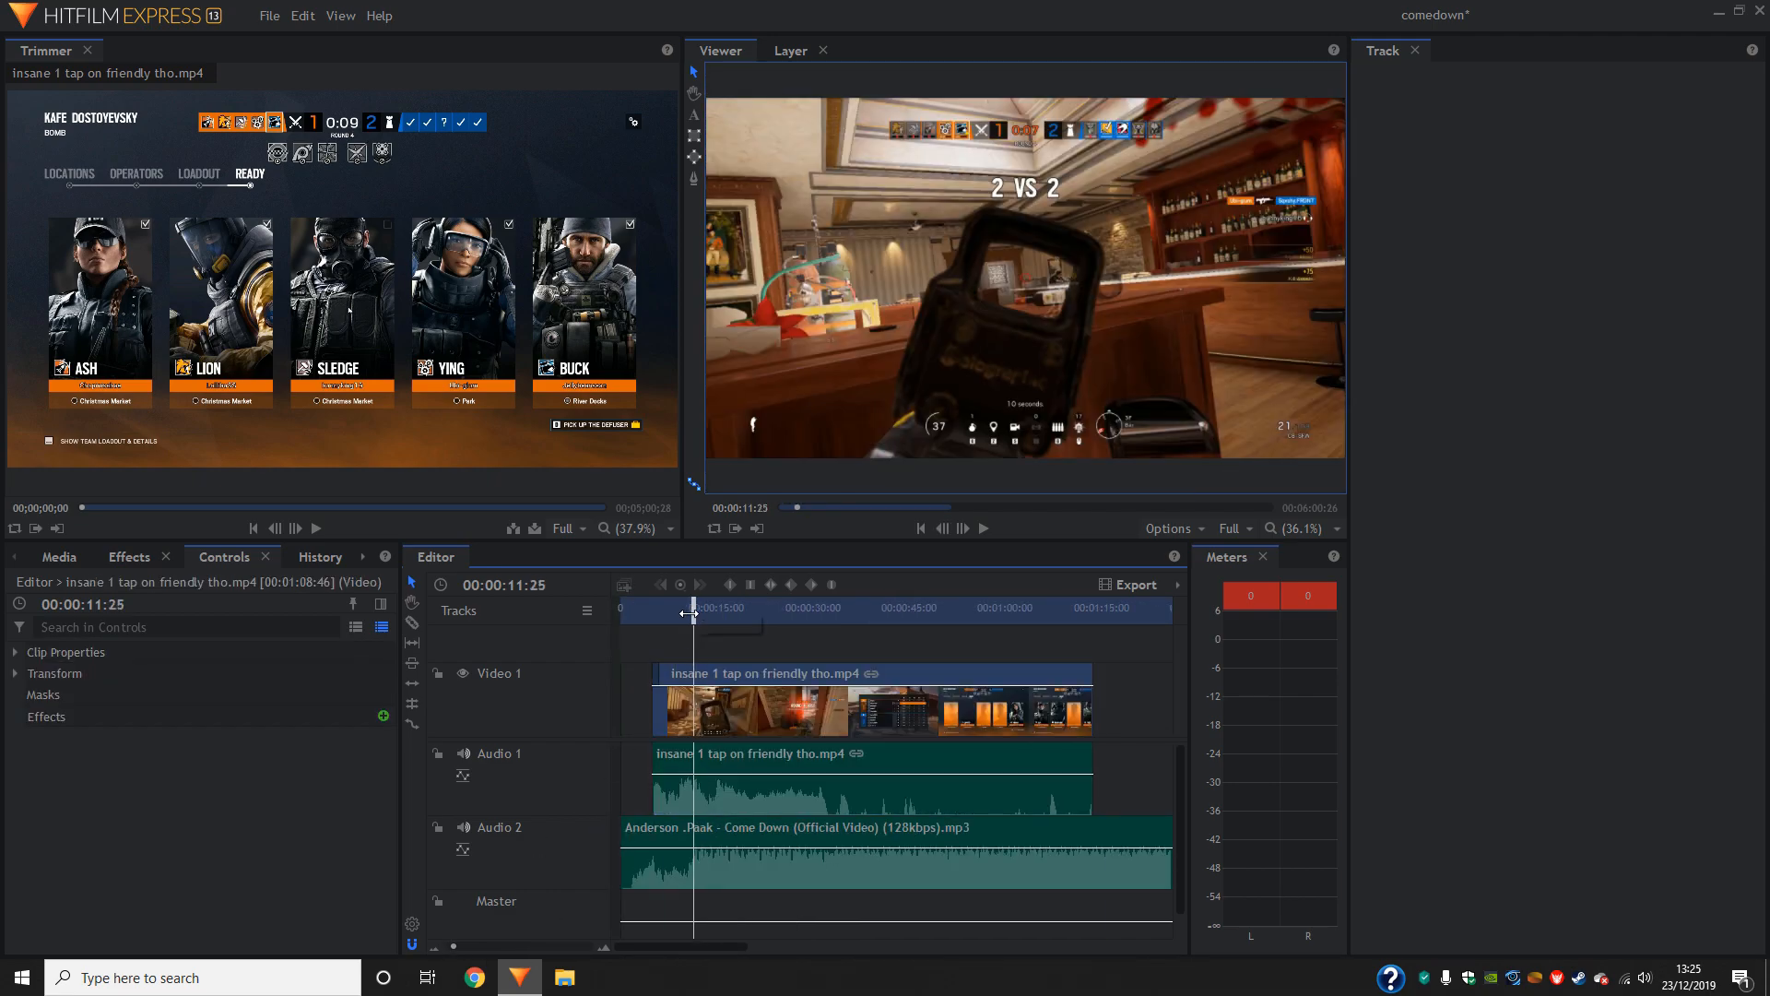
left_click_drag(692, 613, 672, 613)
left_click(985, 530)
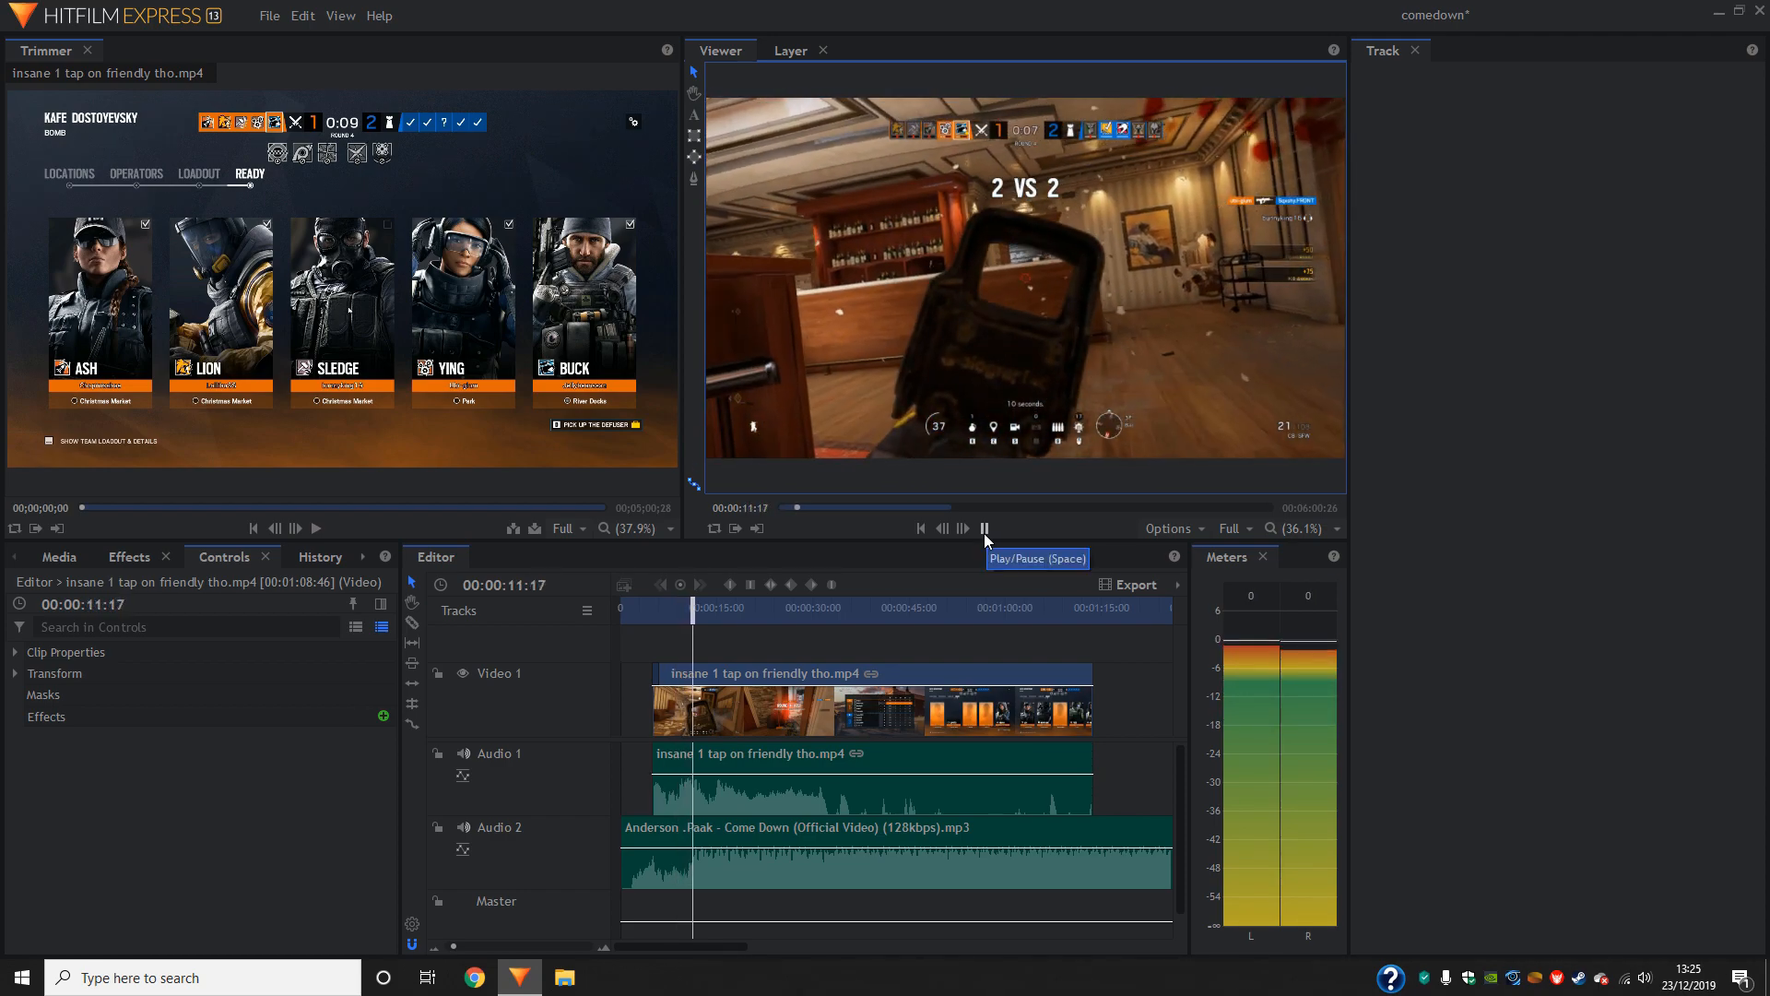
left_click(983, 533)
- Fine-tune the gameplay clip's start to about 4 seconds and replay it against the music
left_click_drag(717, 712, 702, 716)
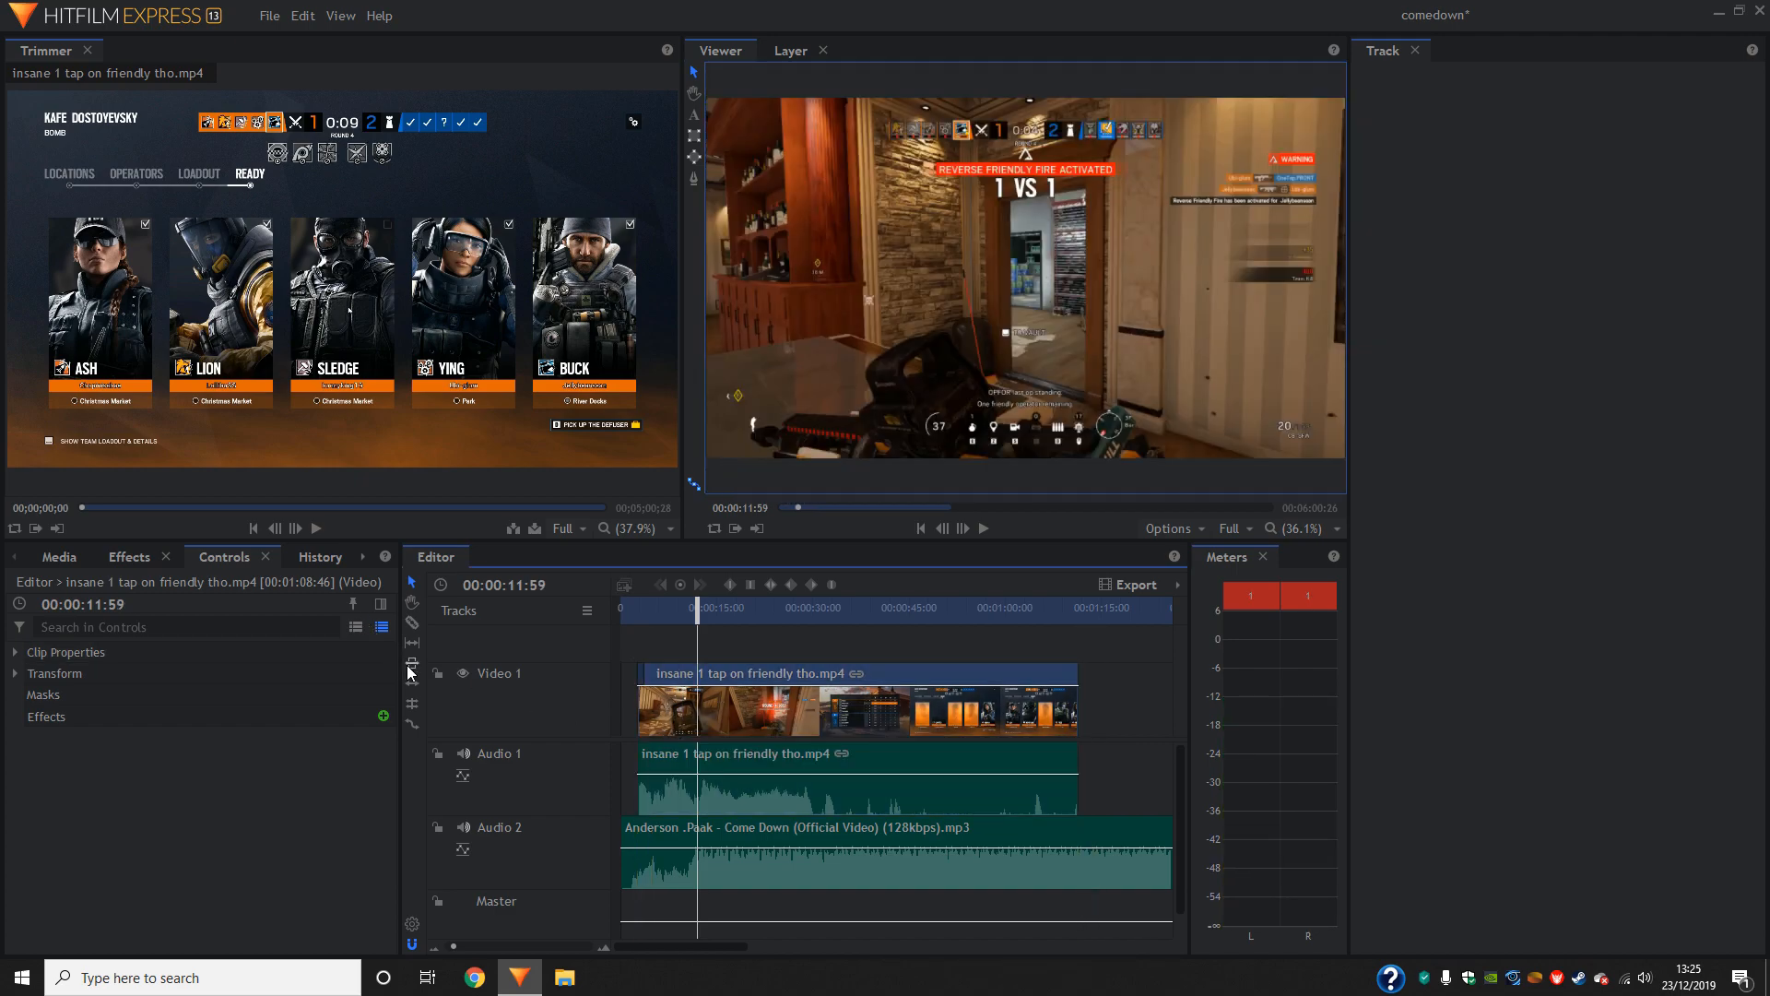
left_click_drag(677, 724, 678, 711)
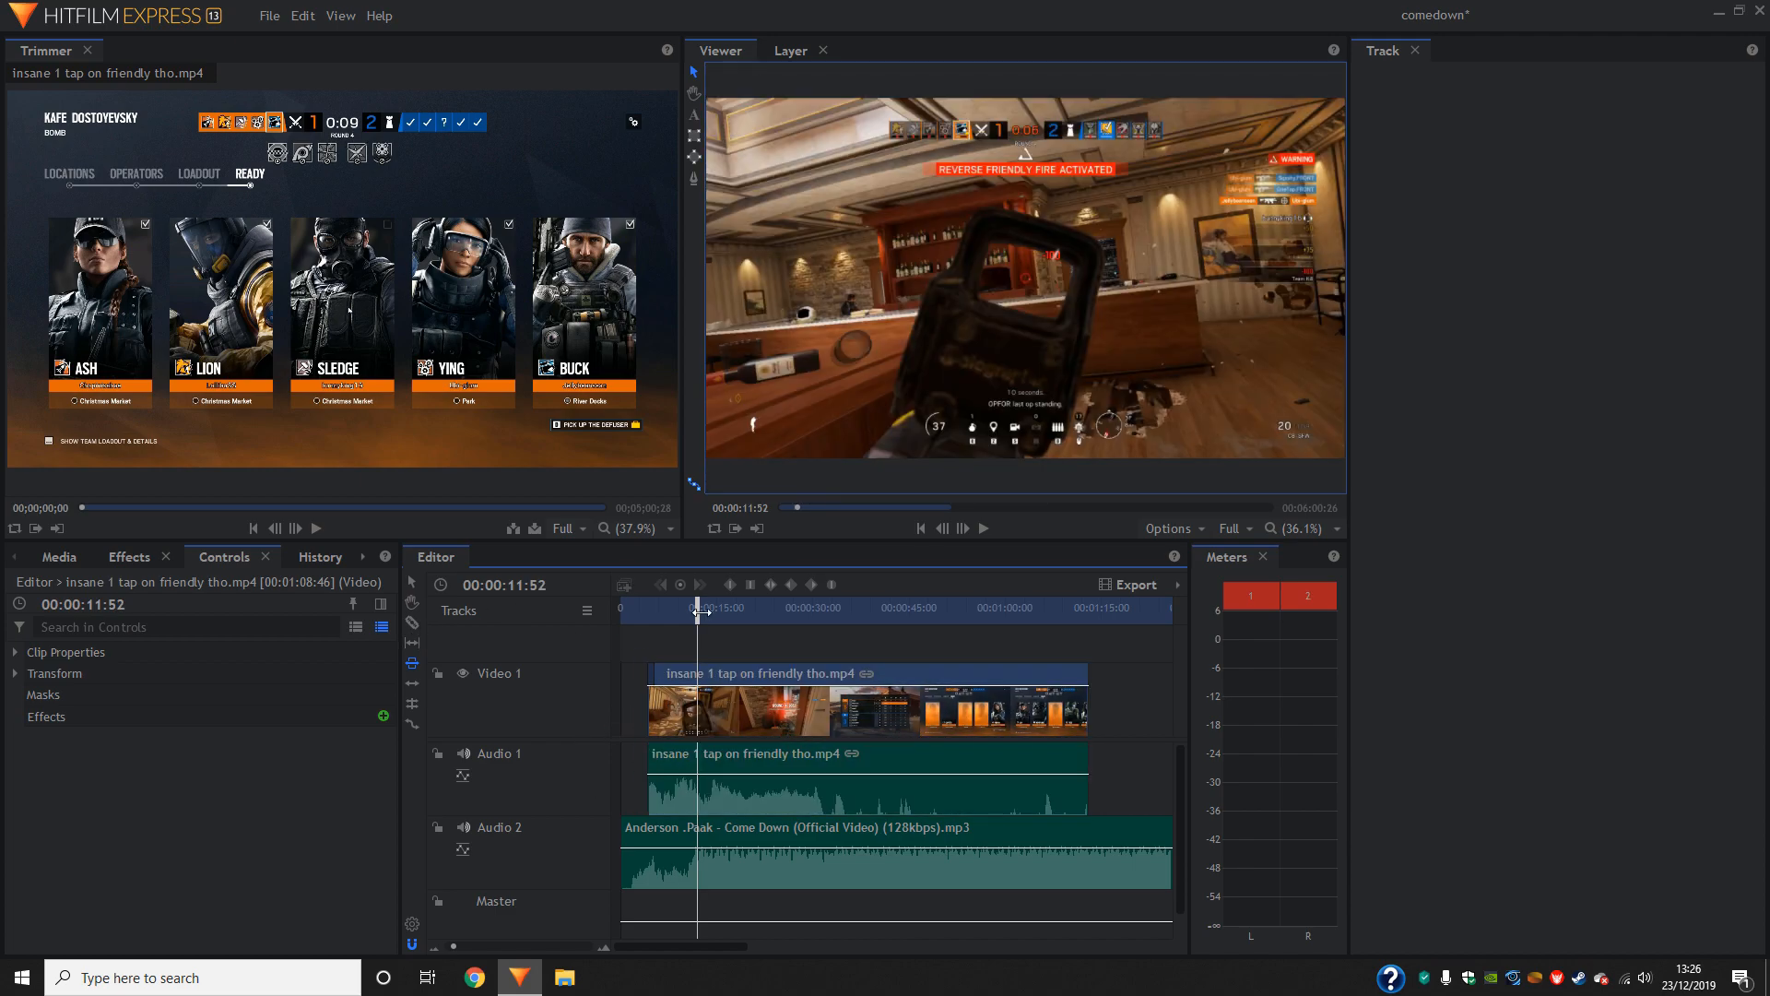
left_click_drag(698, 610, 689, 610)
left_click(977, 533)
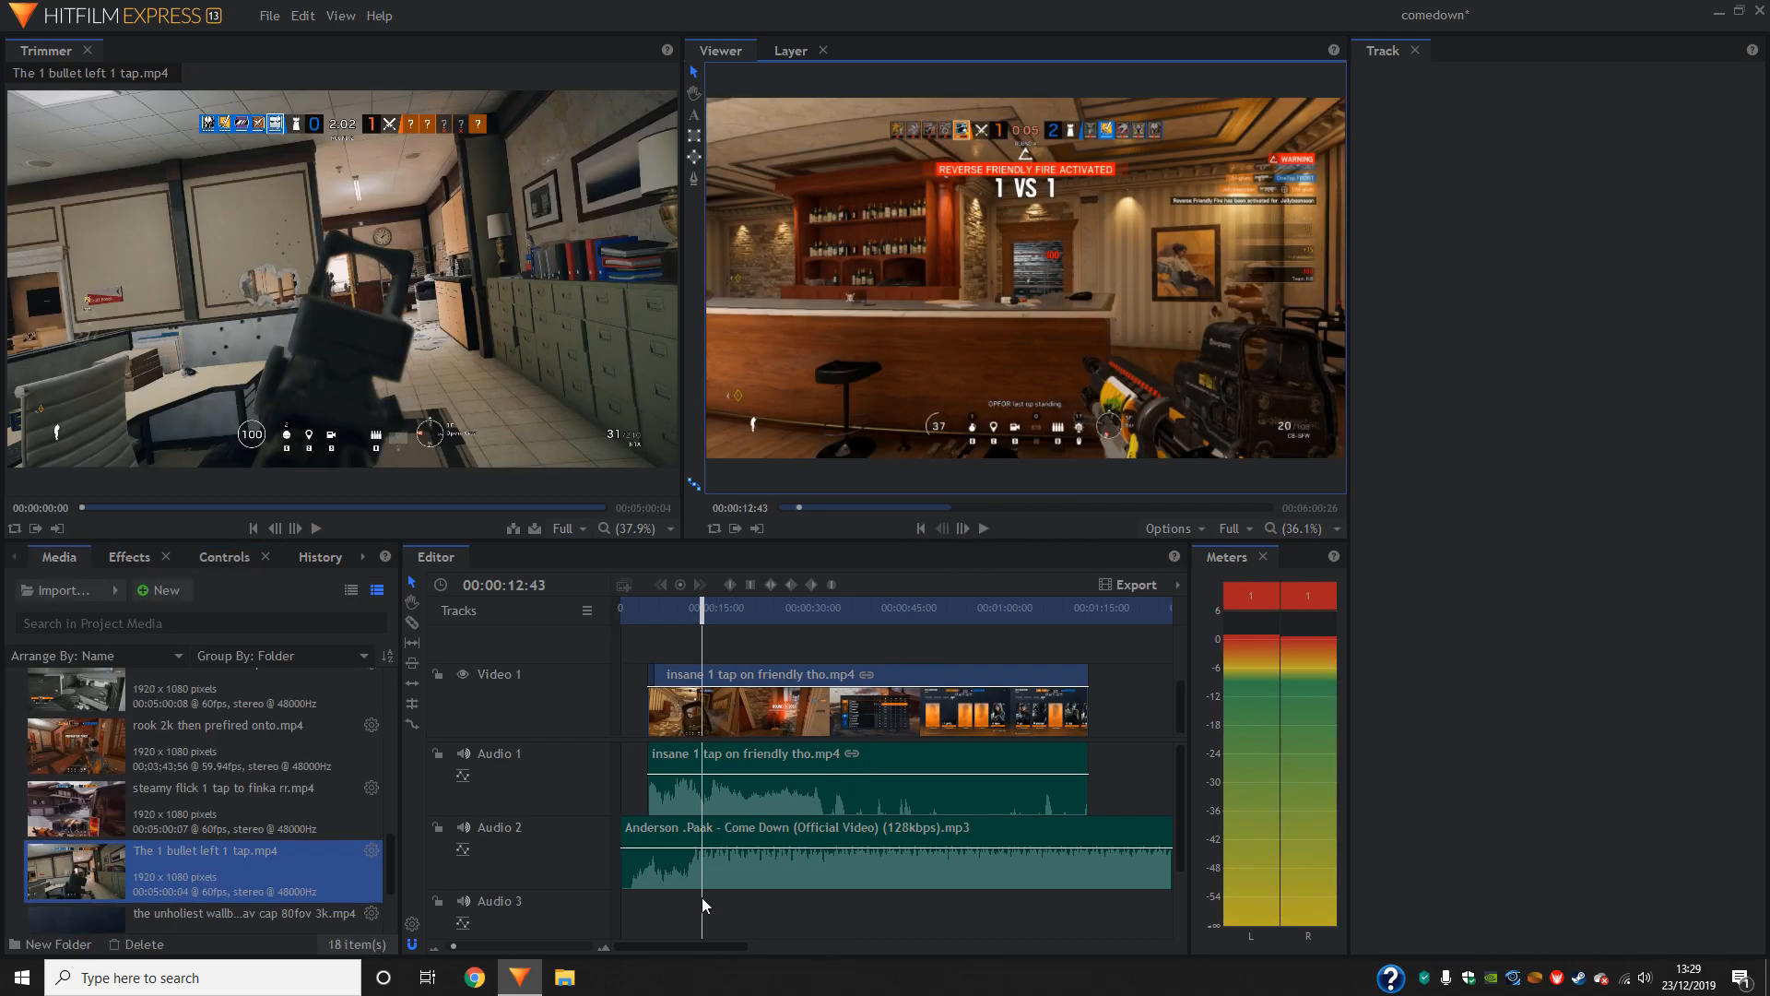
- Cut off the song's opening at 00:00:01:18 and move all the clips back so the song starts at the beginning of the timeline
left_click(923, 529)
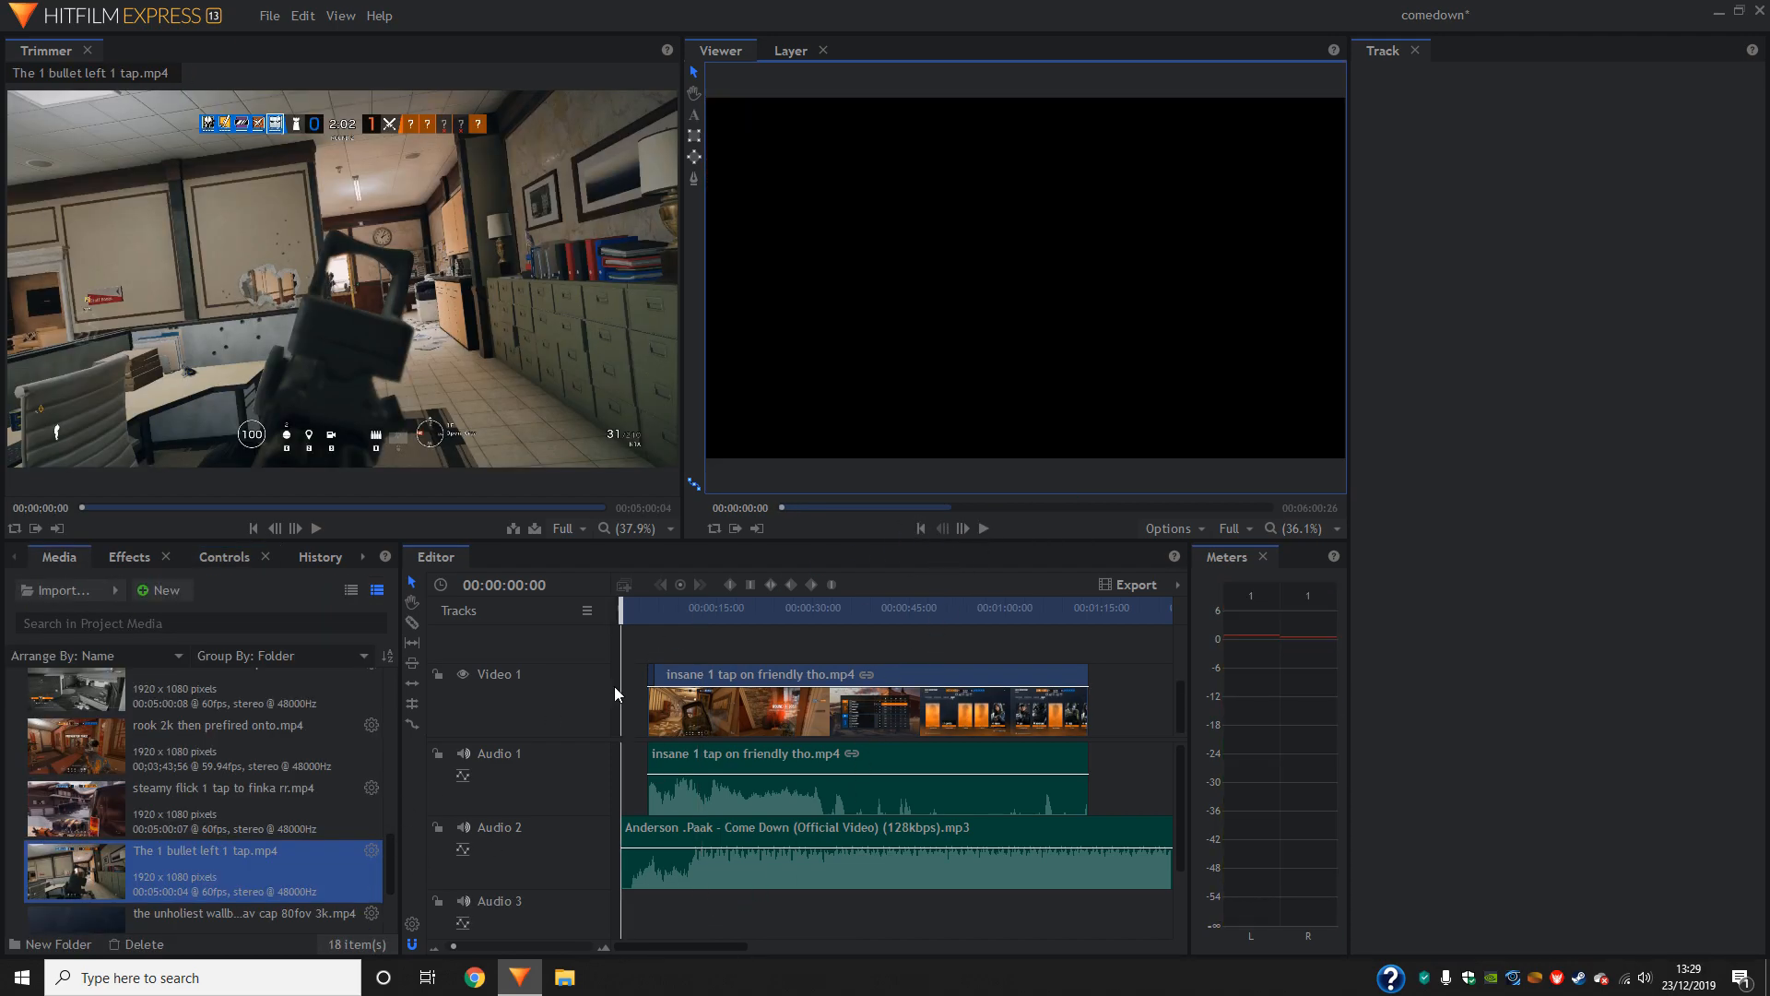
left_click(626, 620)
key("space")
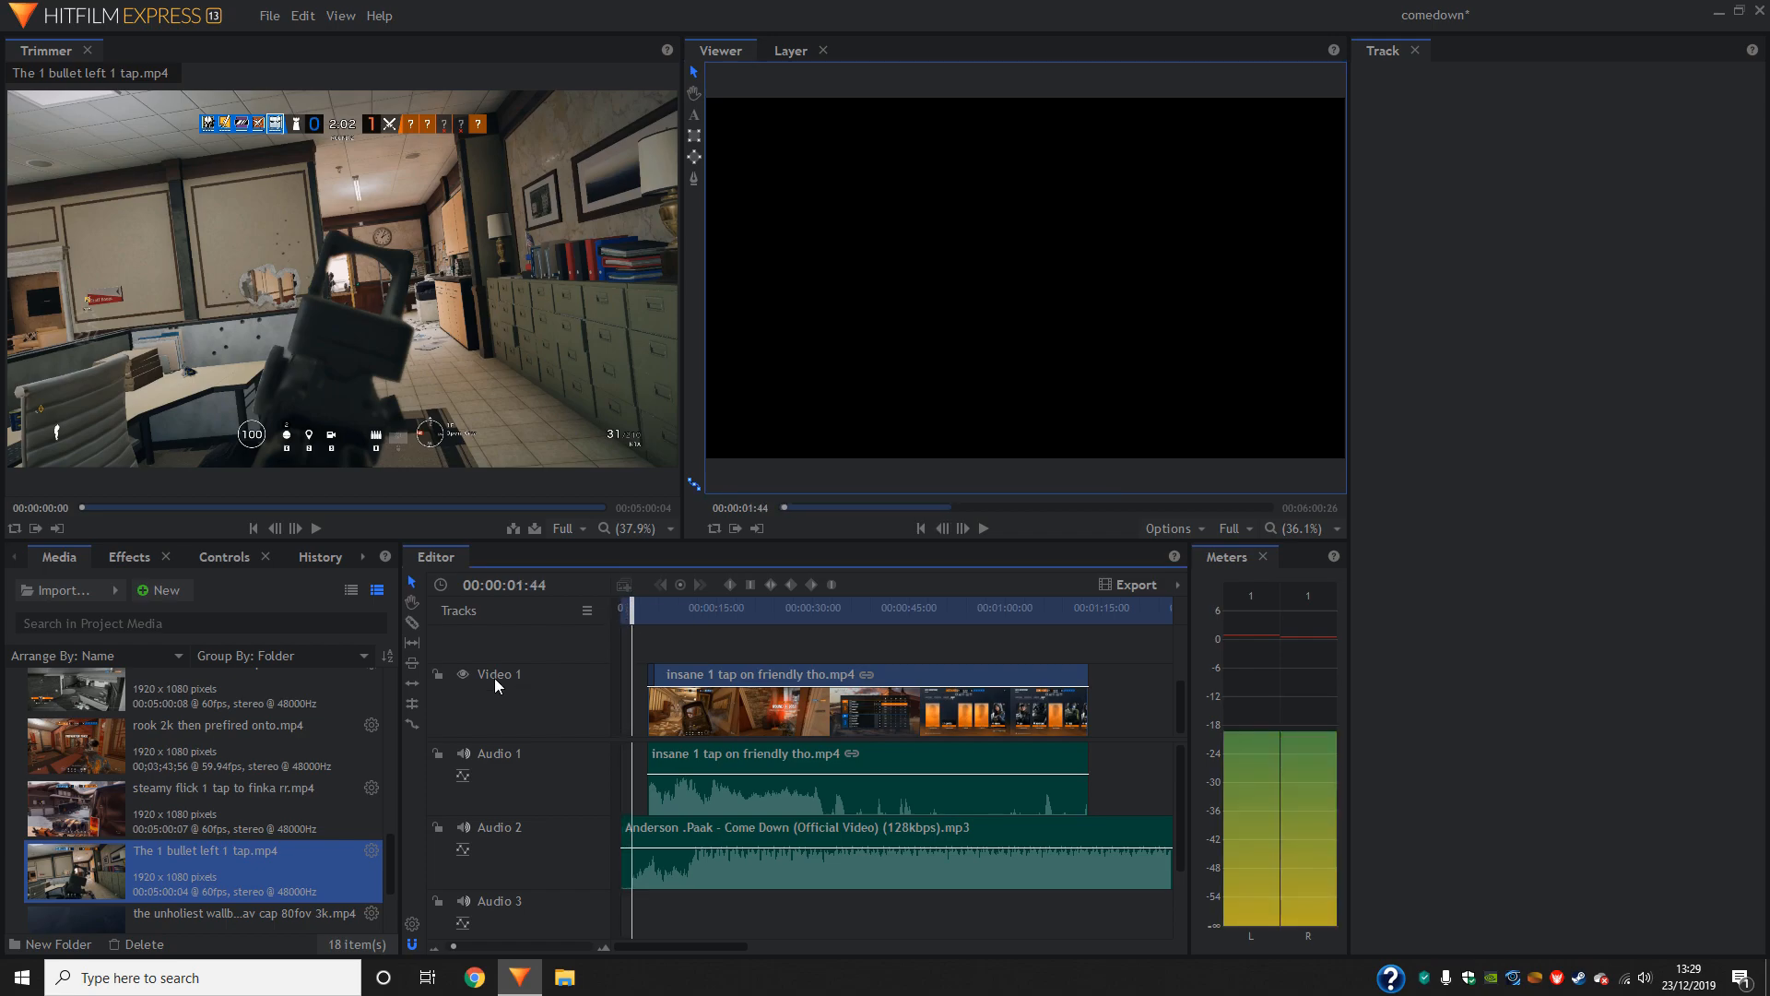
left_click(920, 529)
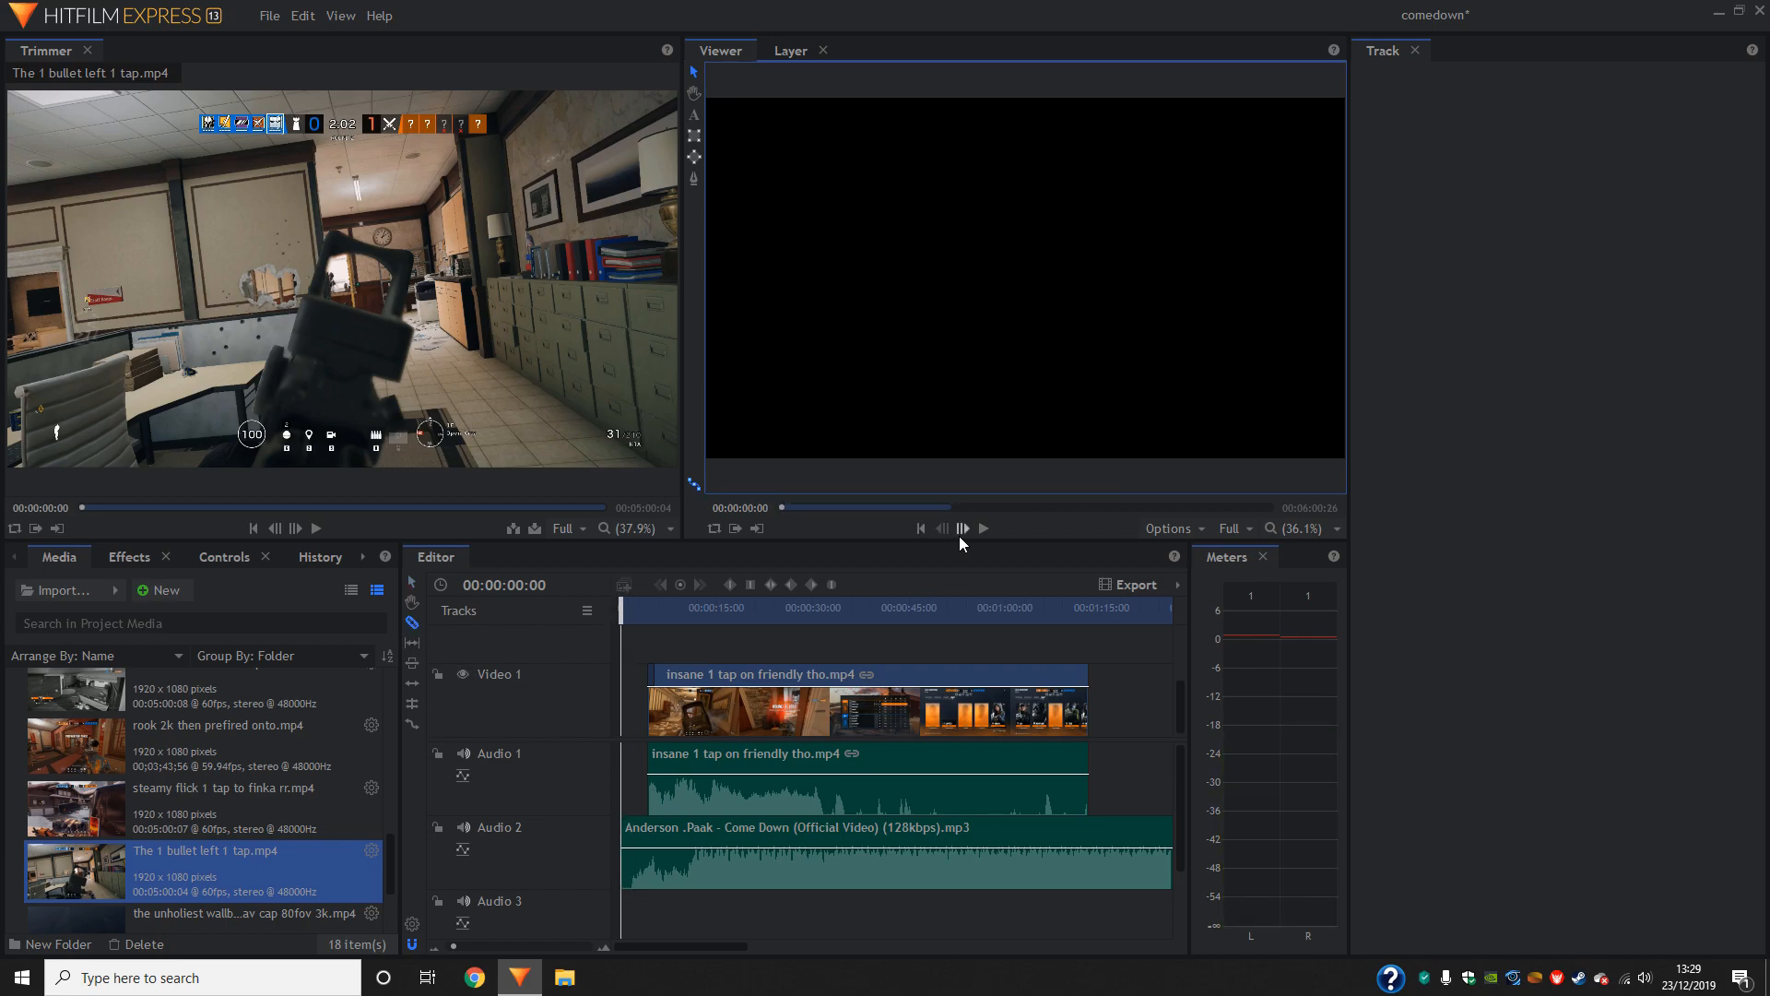
left_click(637, 612)
left_click(629, 611)
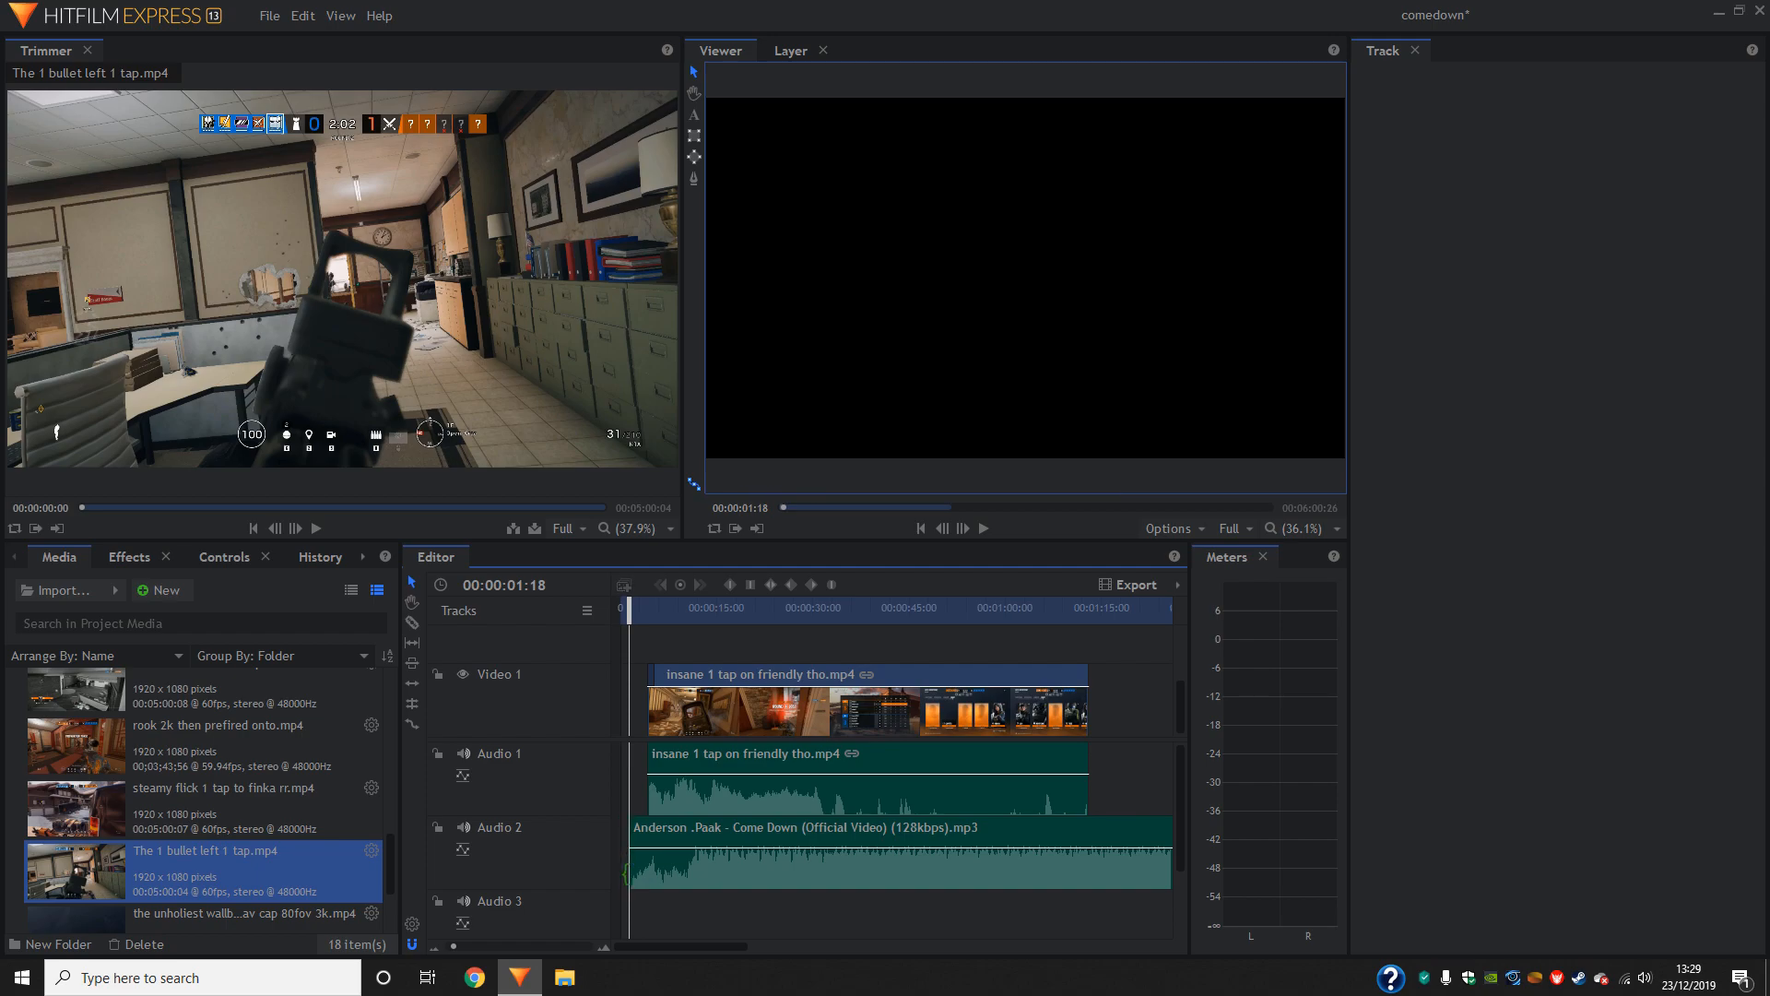
left_click_drag(623, 635, 1064, 903)
left_click_drag(904, 832, 891, 833)
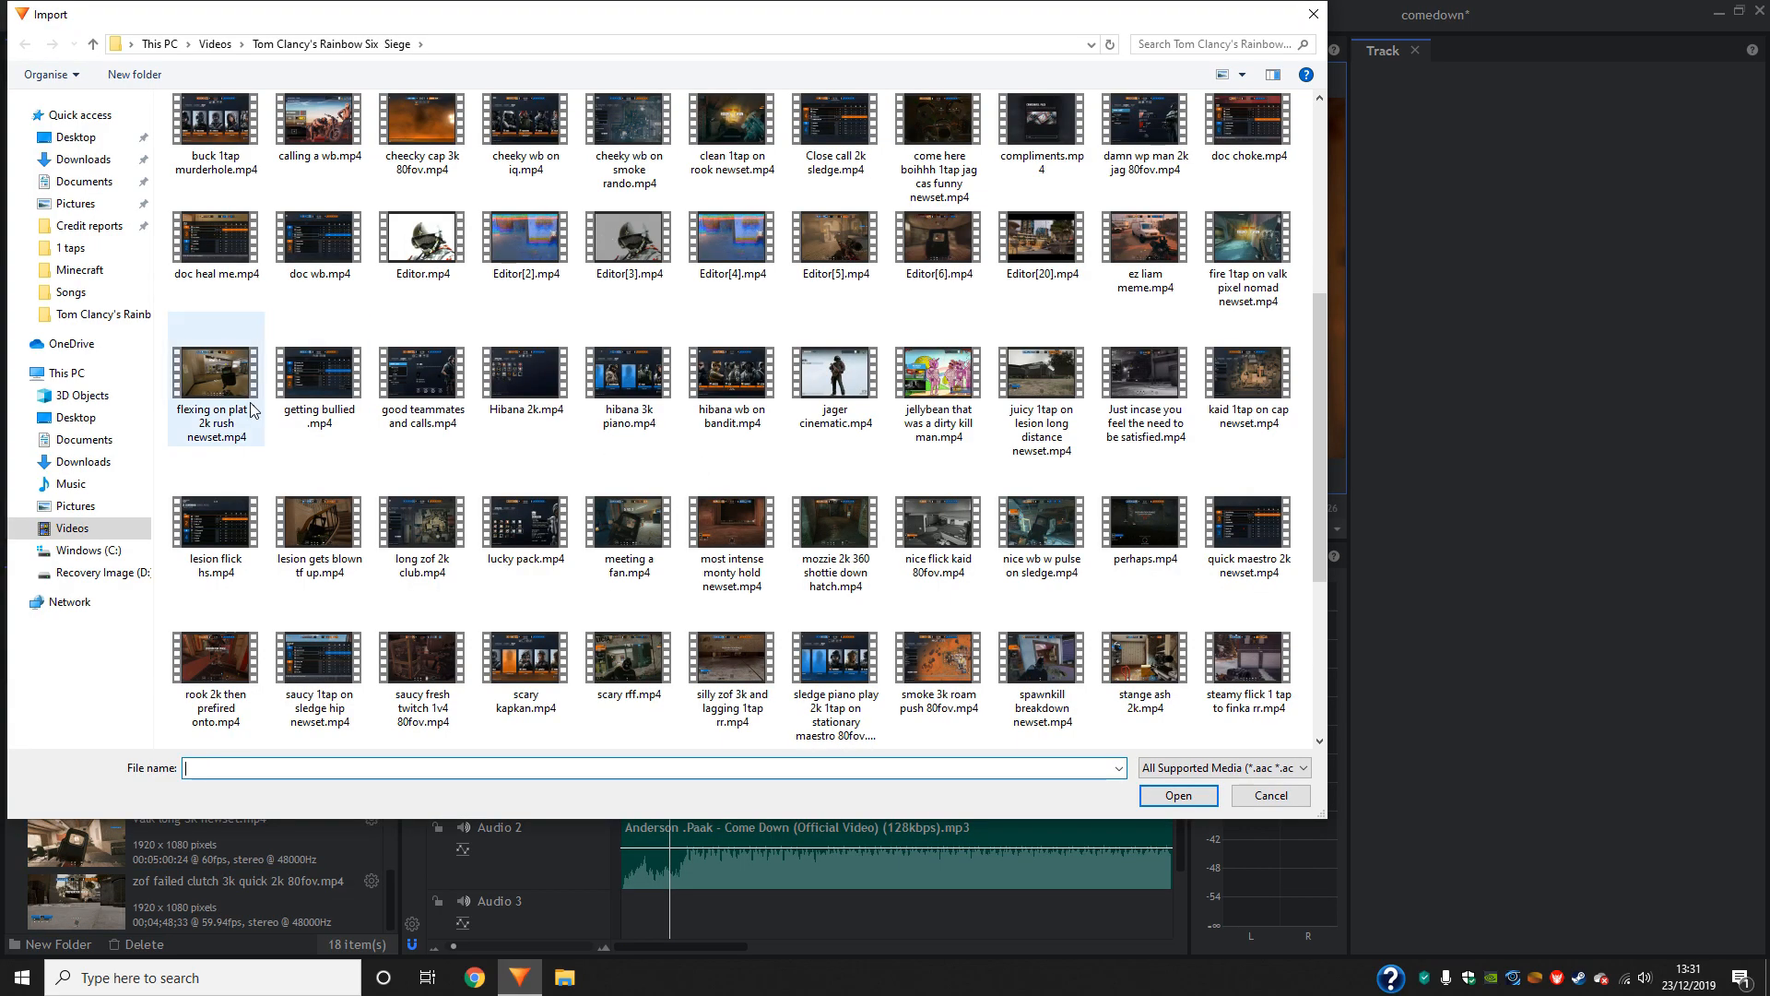
- Import flexing on plat 3 2k rush newset.mp4 and place it after the first gameplay clip on Video 1
double_click(239, 378)
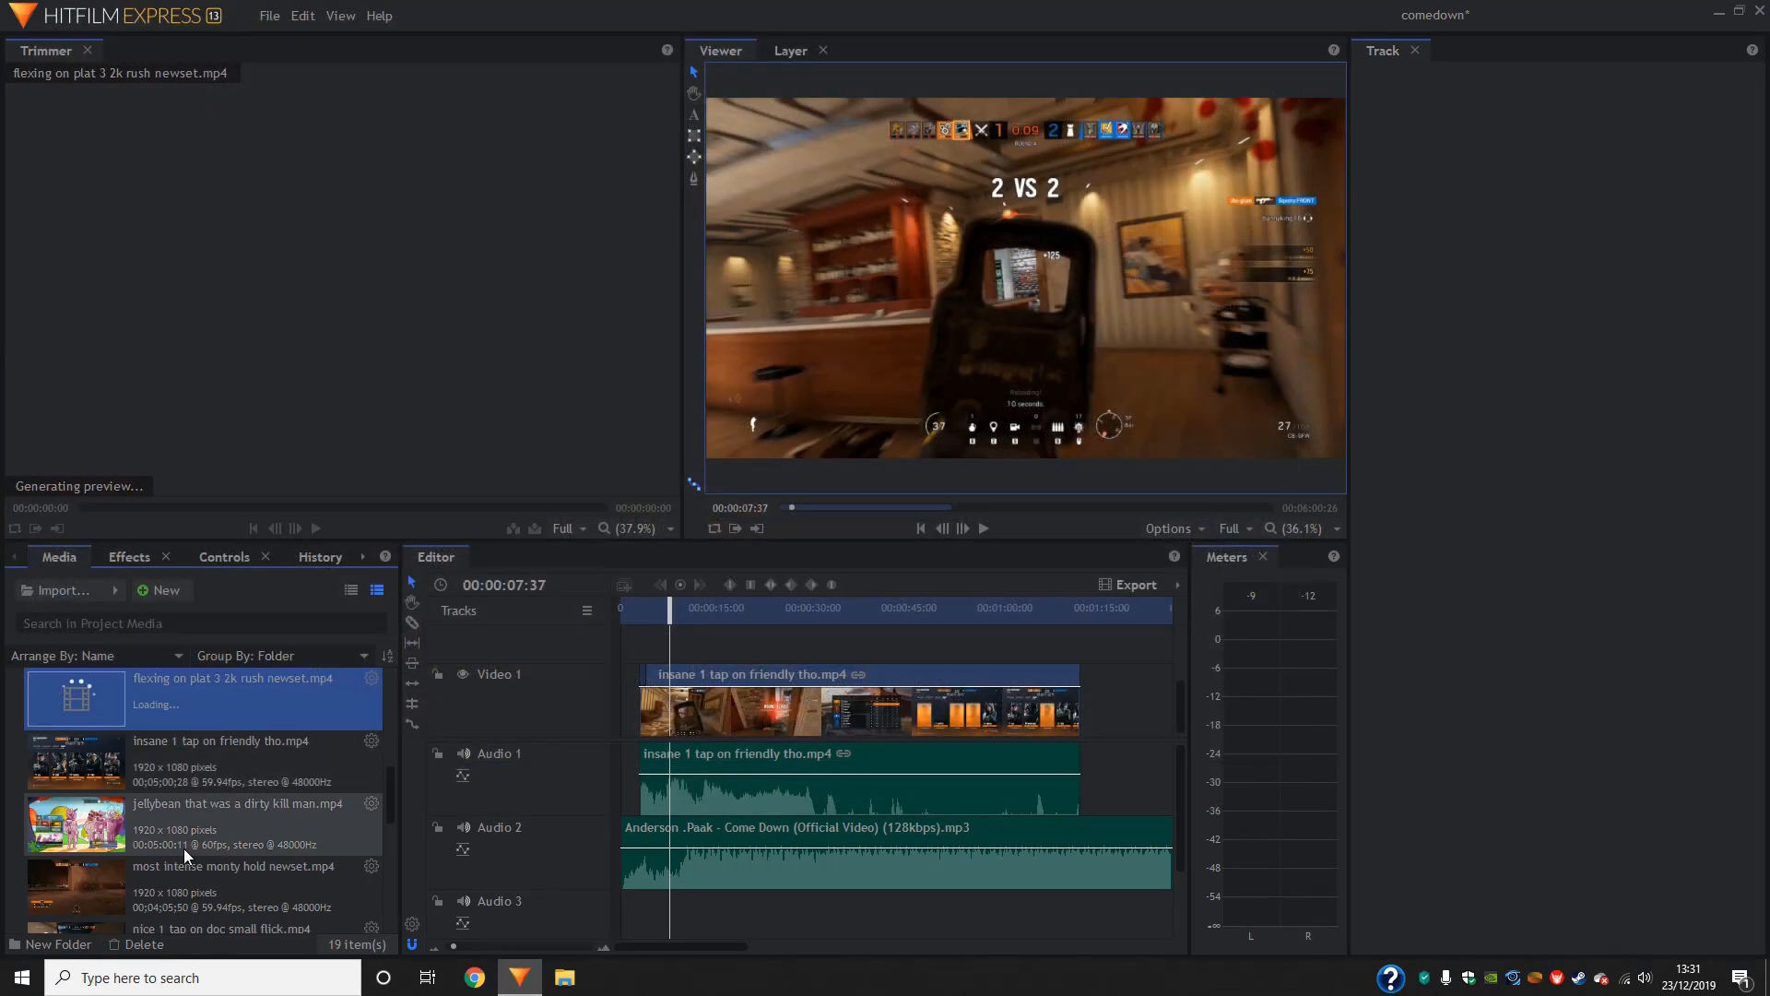
scroll(240, 693, "down", 5)
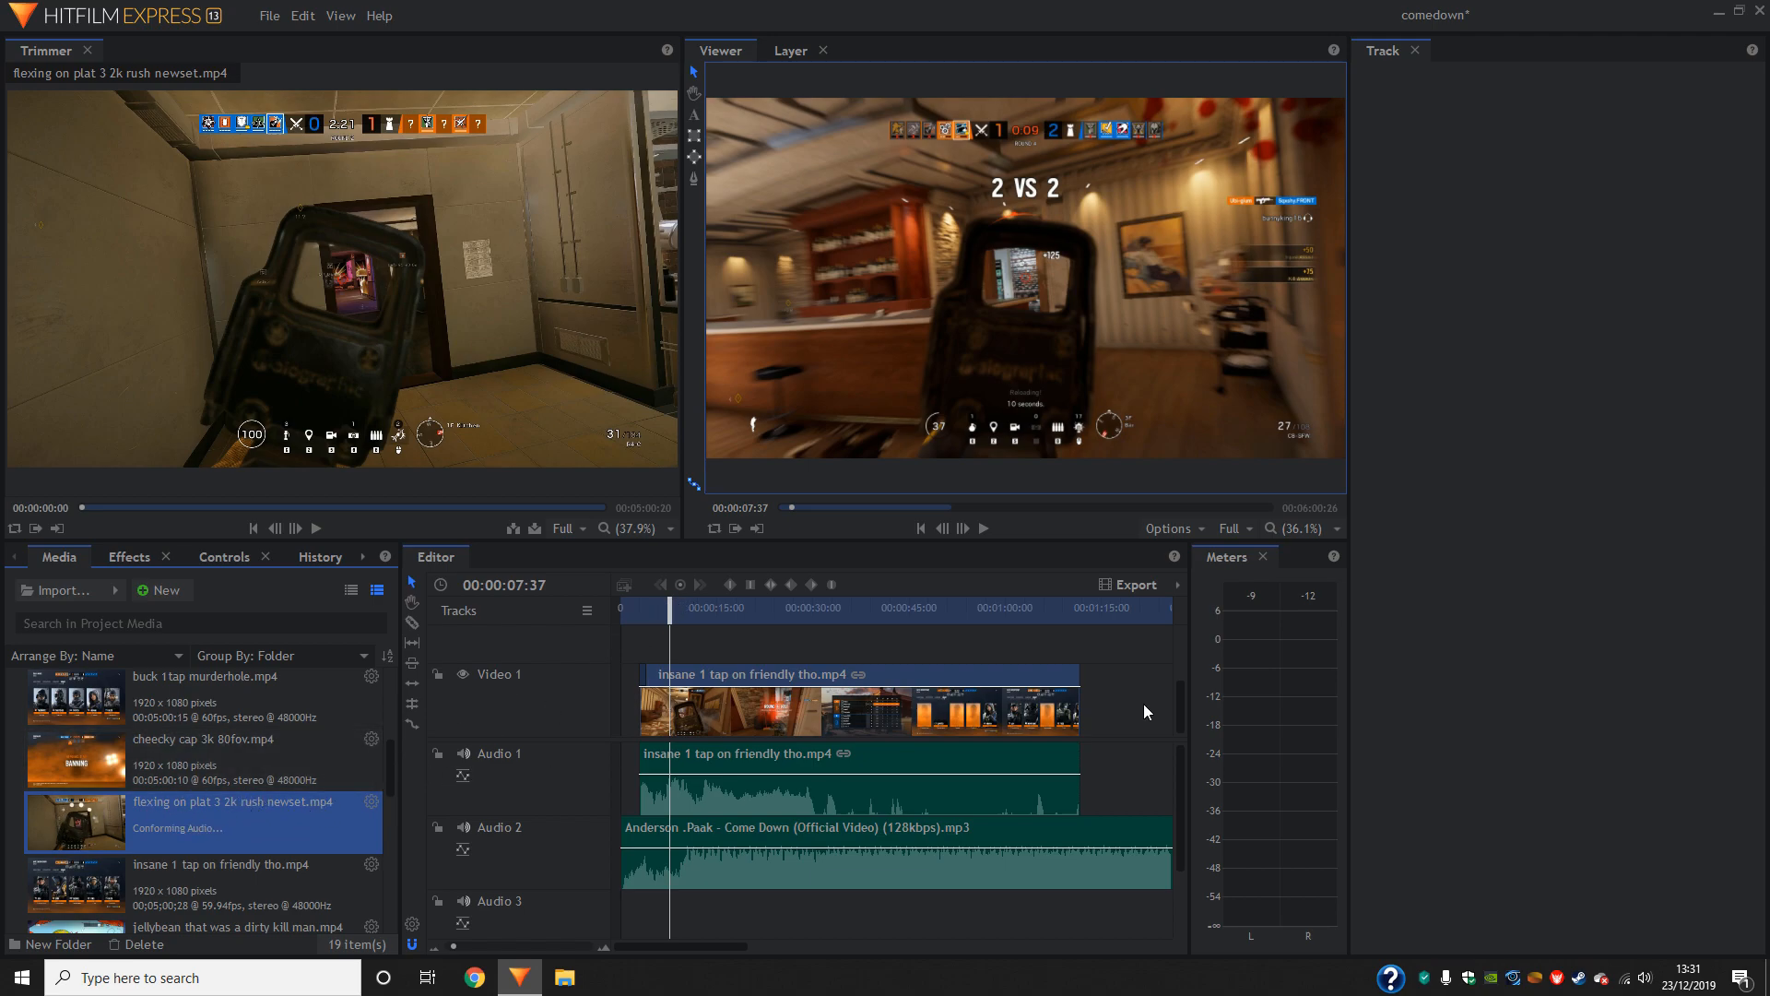
left_click_drag(337, 795, 876, 726)
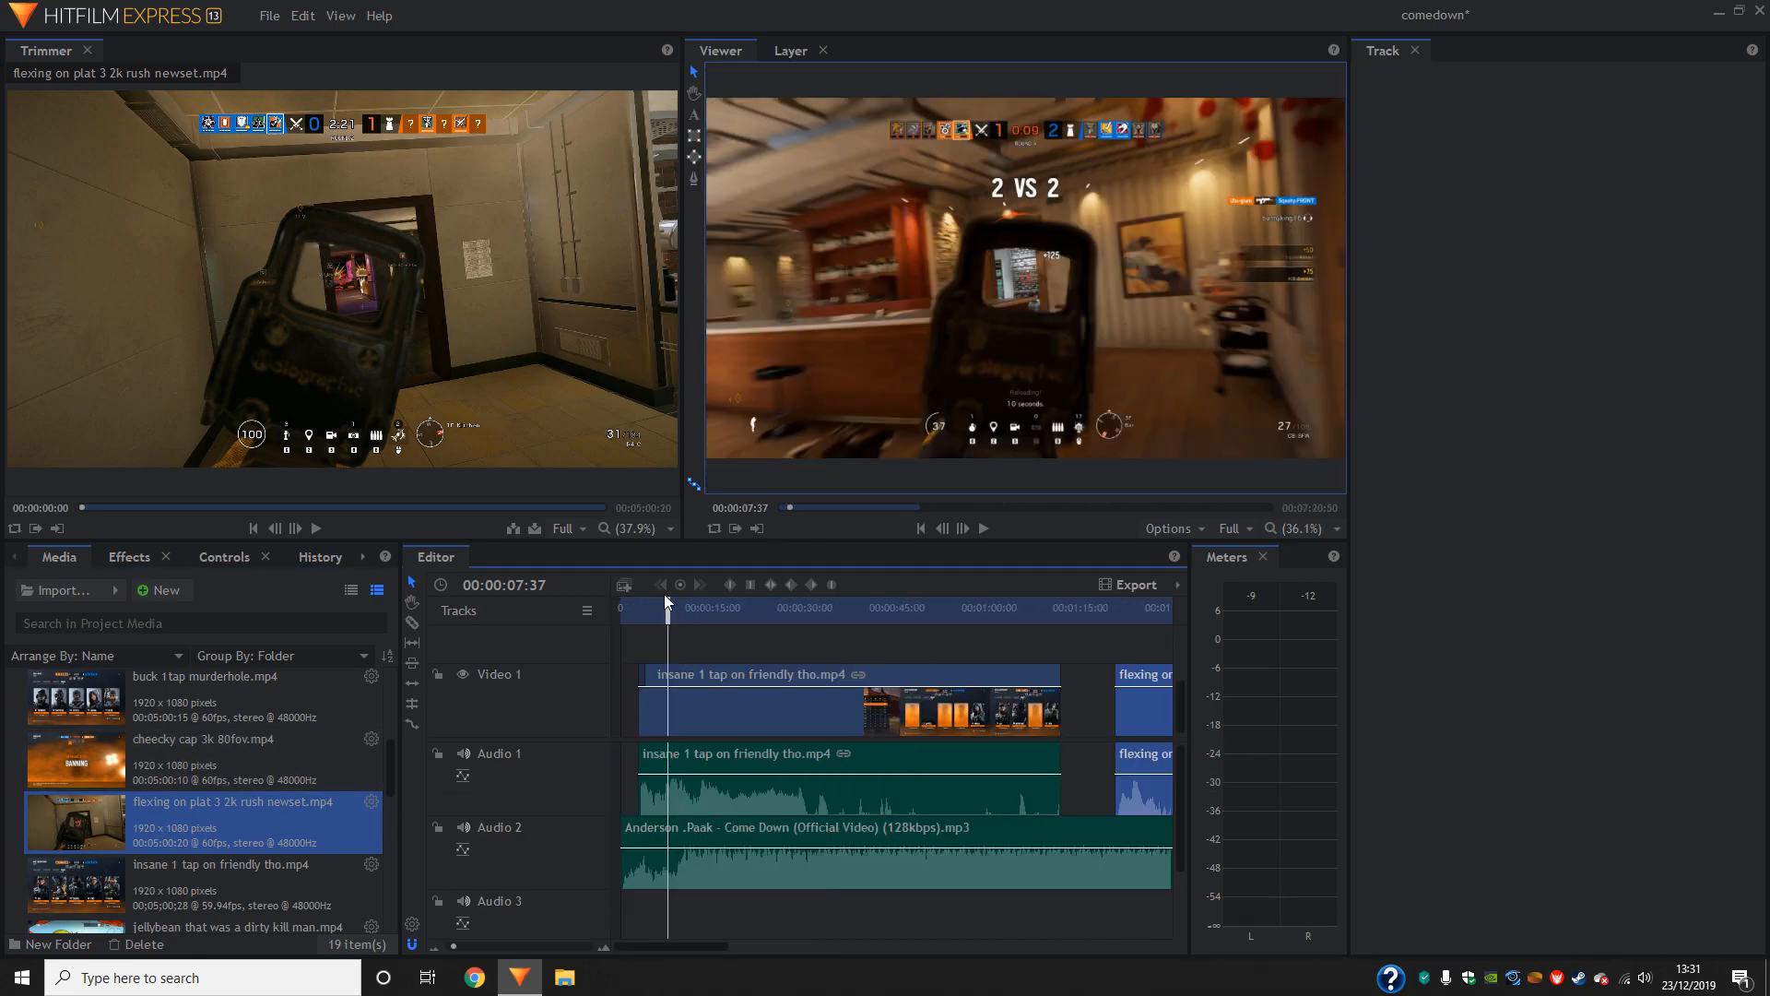
- Slice the second gameplay clip at 00:04:30:26, delete its earlier part and move the rest directly after the first clip
left_click_drag(668, 610, 849, 616)
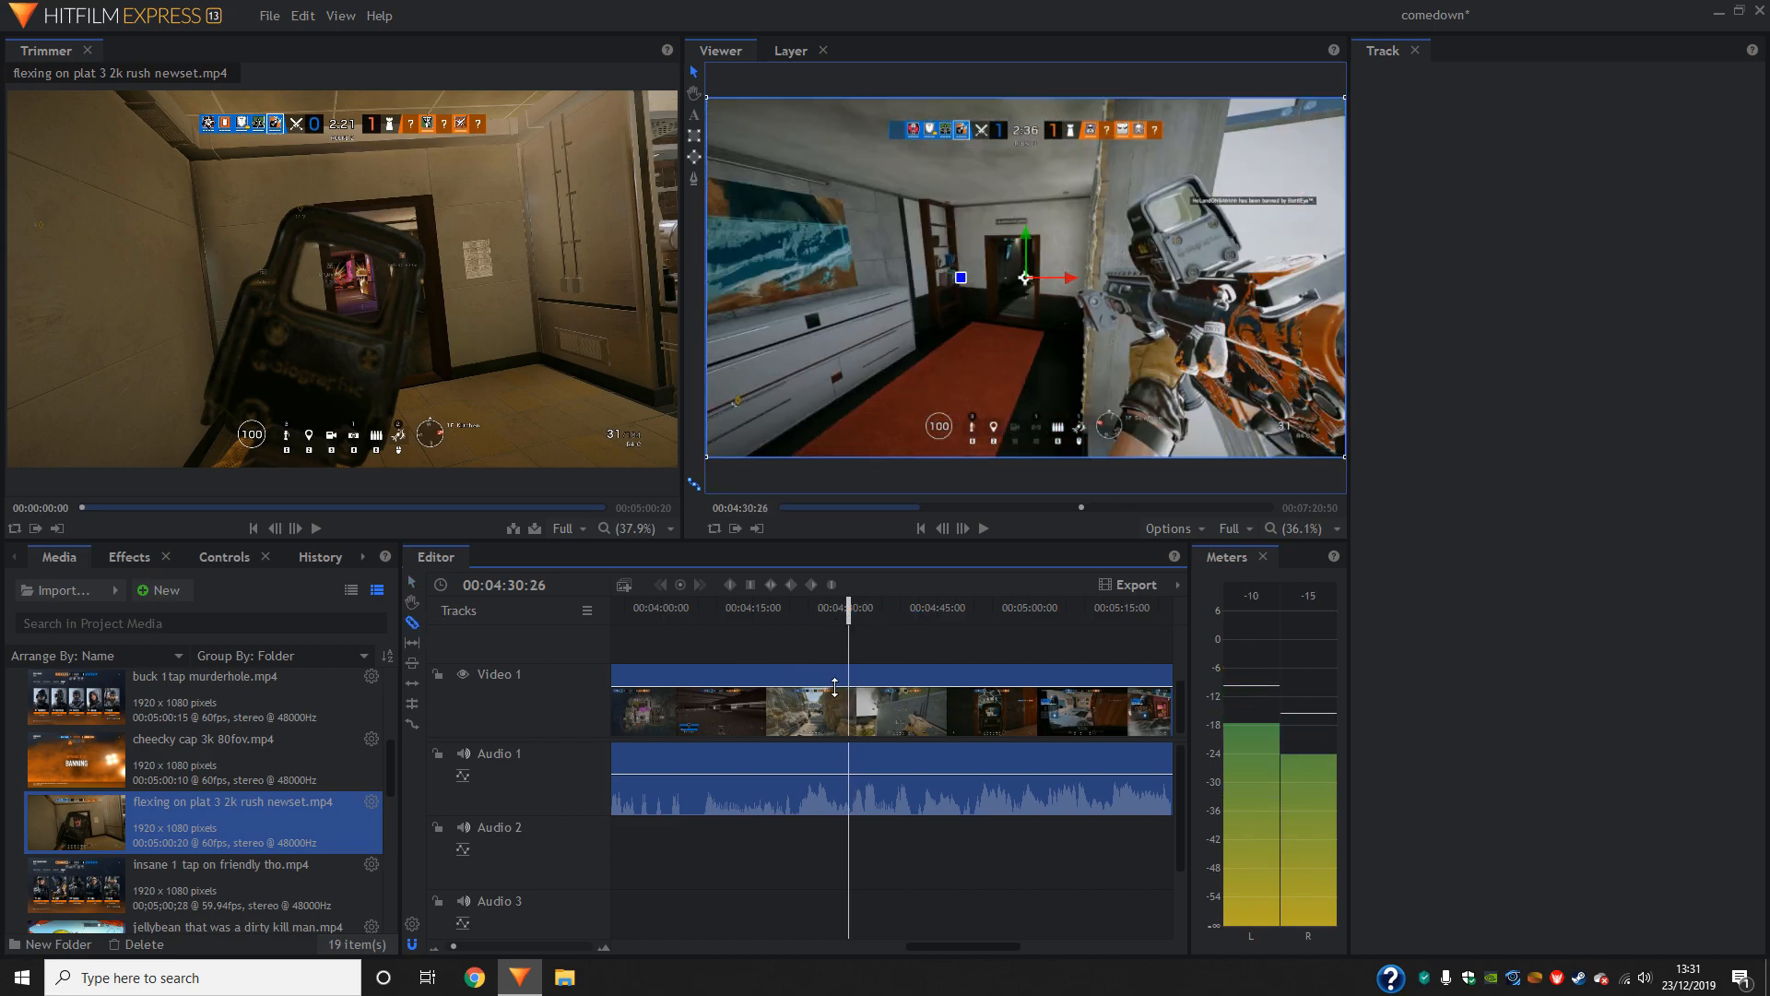
left_click(831, 686)
left_click(412, 582)
key("Delete")
left_click_drag(916, 717, 978, 709)
- Play back the first gameplay clip from 00:00:09:58 and the start of the second clip to check them against the music
left_click(435, 946)
left_click_drag(940, 624, 630, 653)
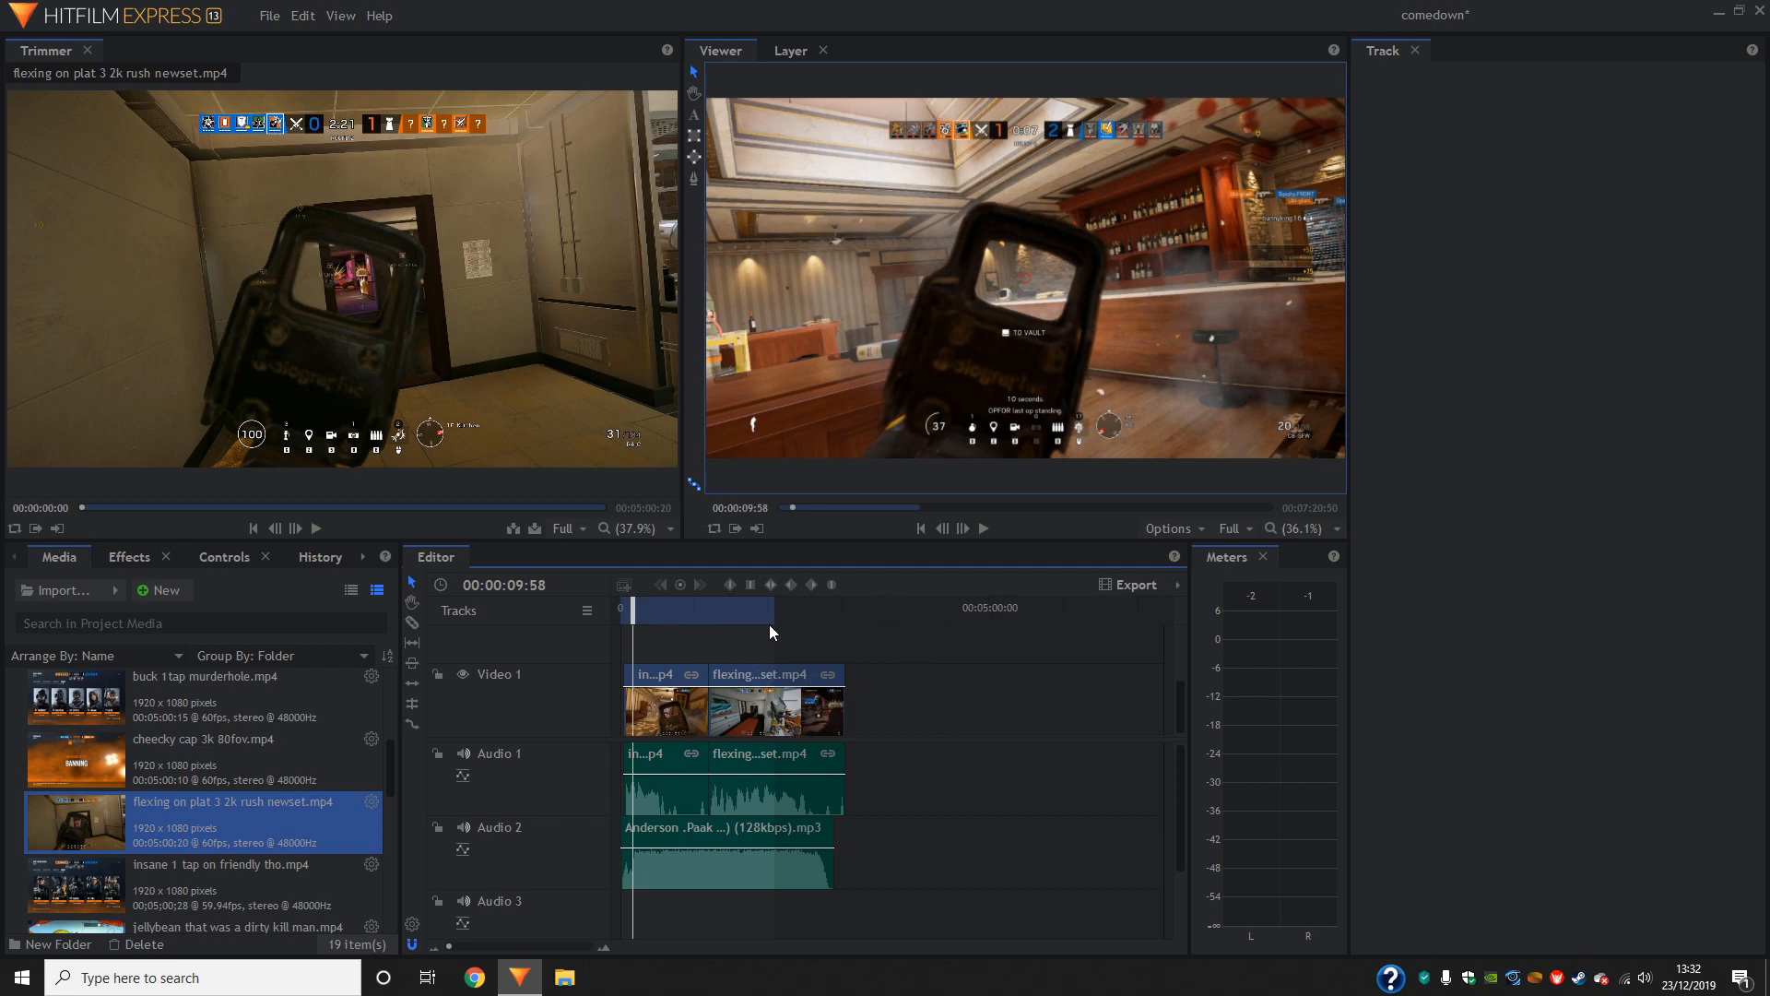
left_click(983, 532)
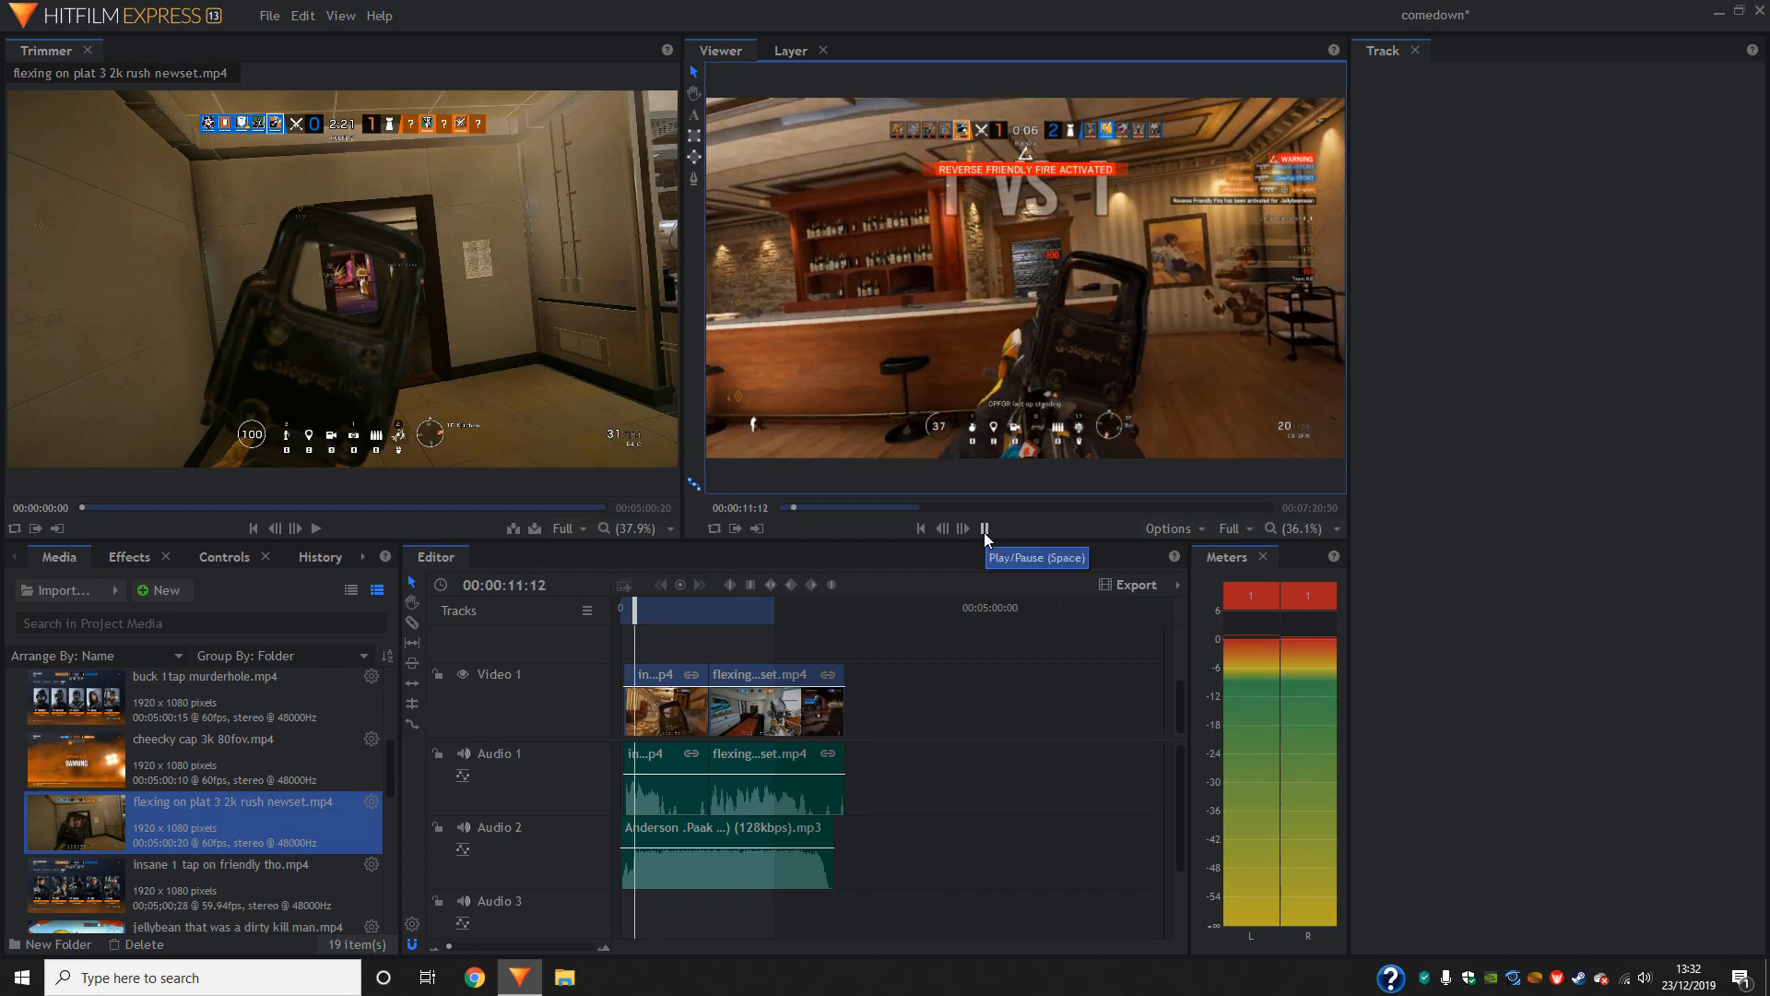
left_click(465, 944)
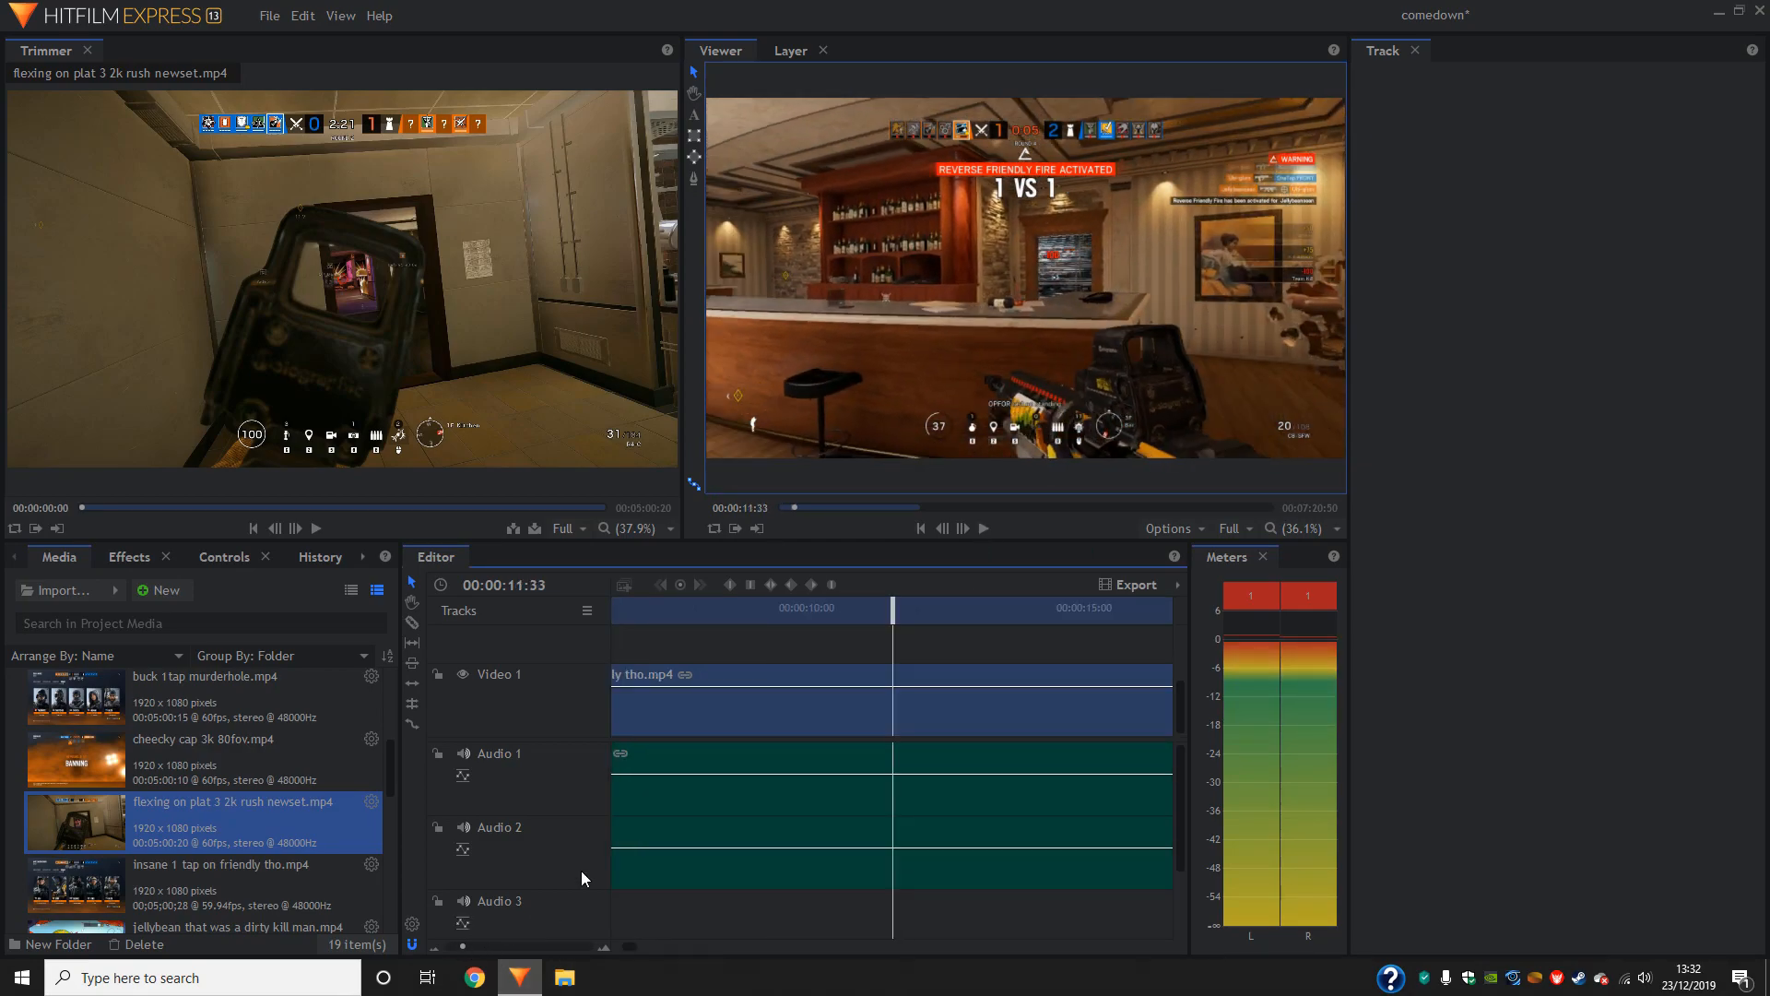
mouse_move(892, 611)
left_mouse_down()
mouse_move(811, 626)
mouse_move(922, 627)
left_mouse_up()
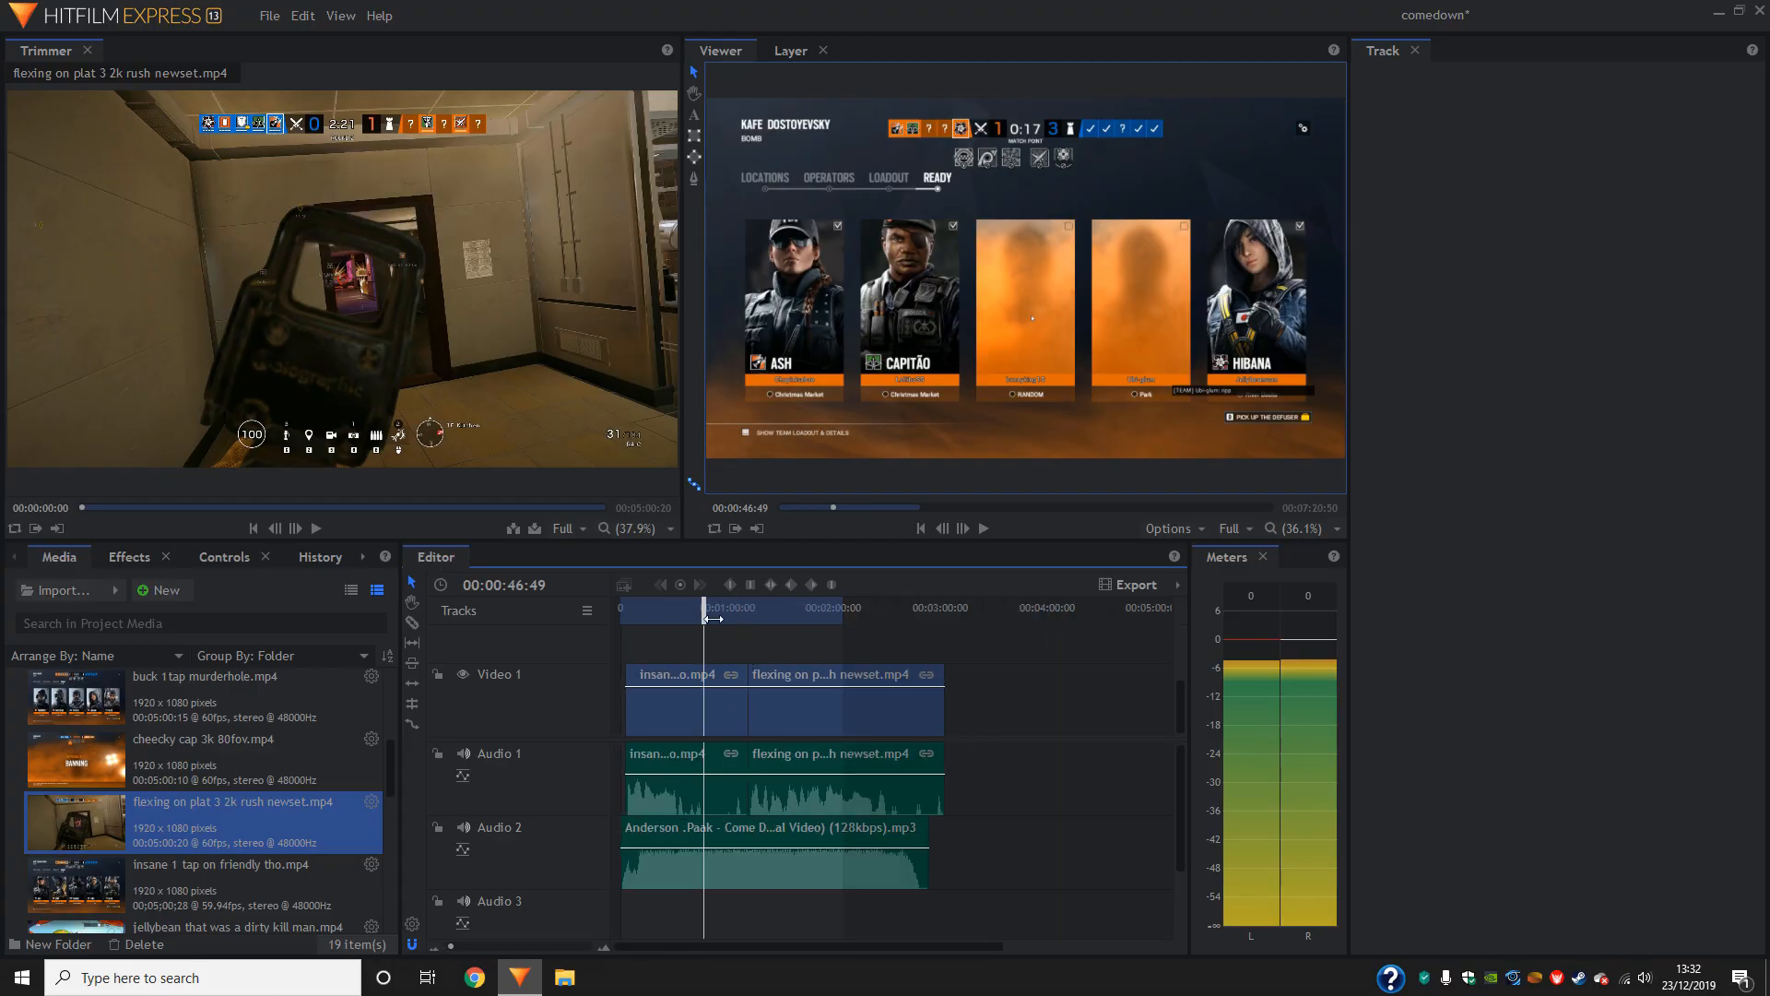
left_click_drag(708, 627, 756, 627)
left_click(983, 529)
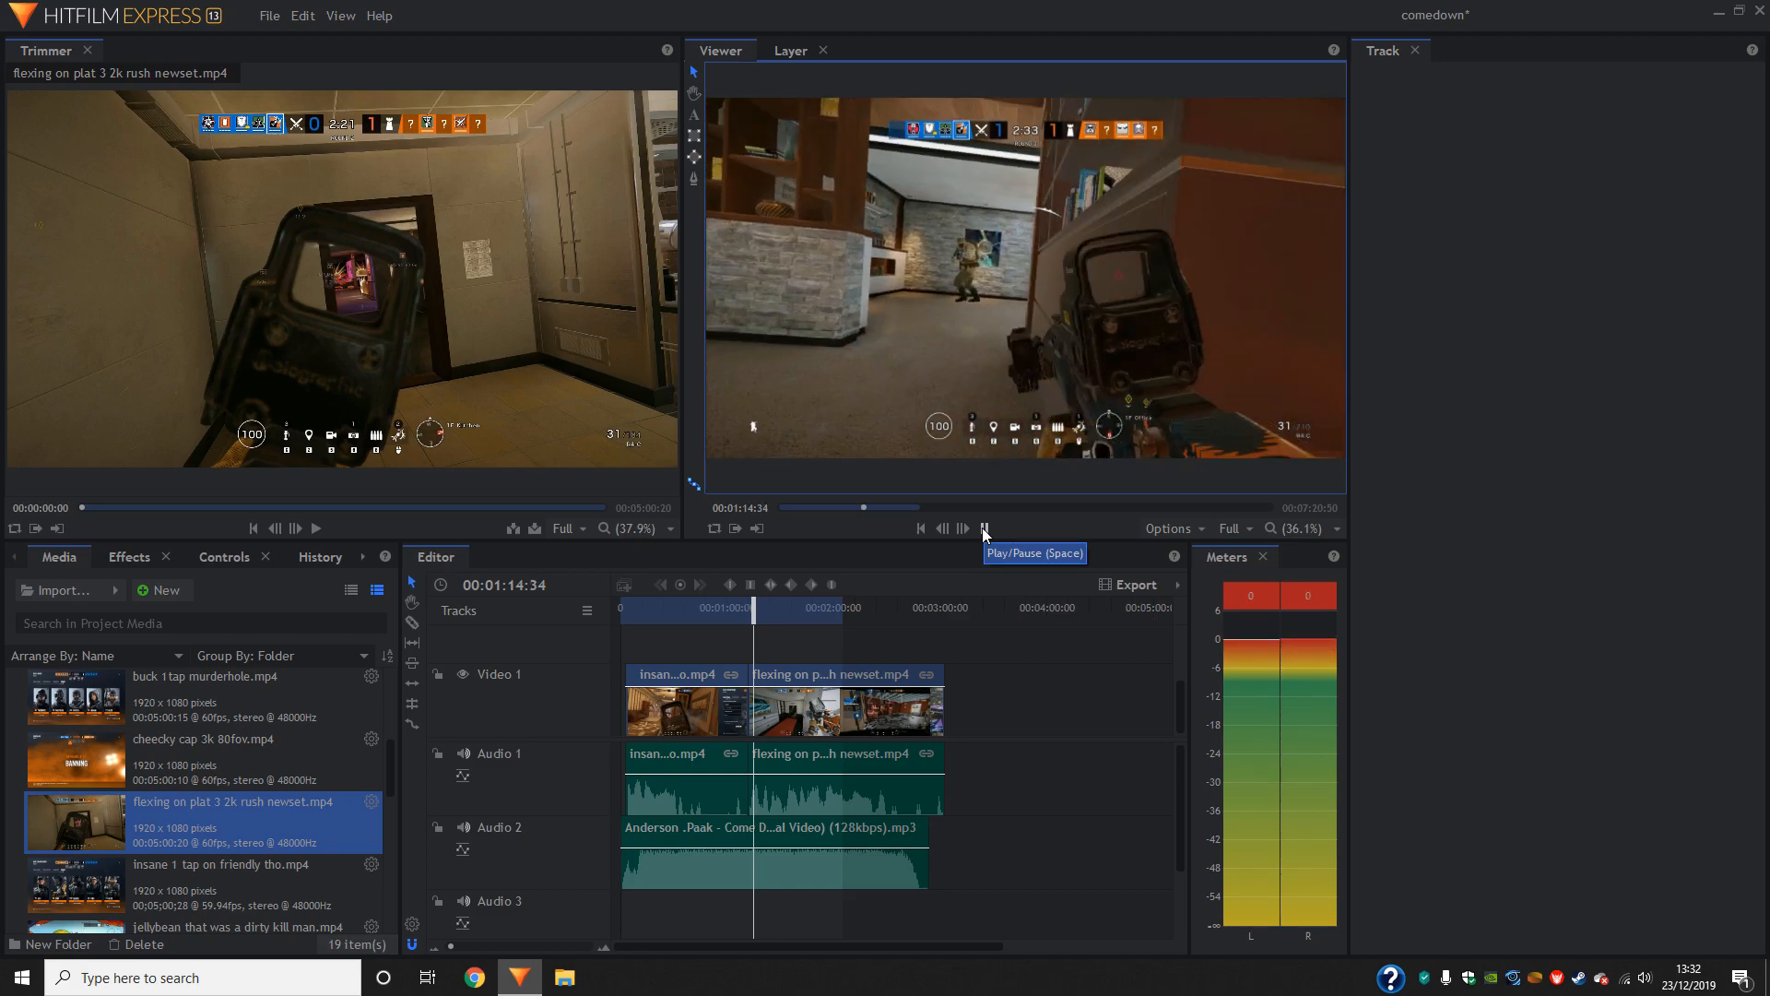
- Slice the second gameplay clip at 00:01:13:29 and delete the part before the cut
left_click(982, 527)
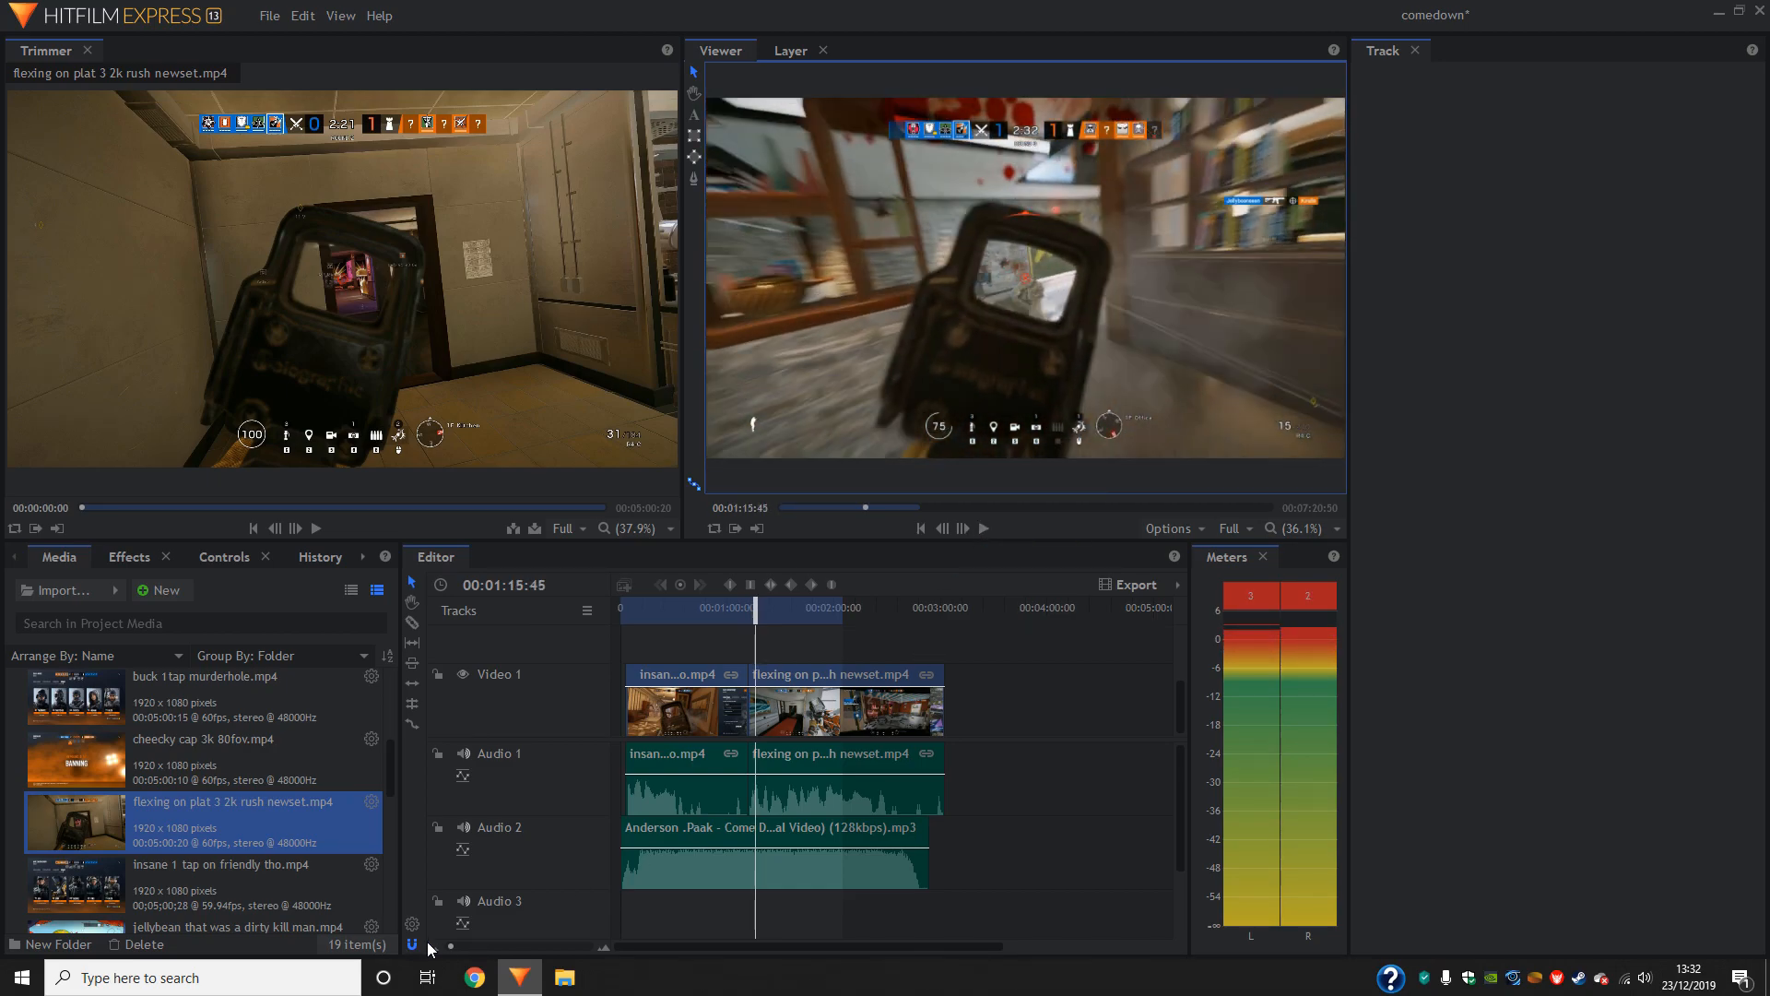
left_click_drag(450, 946, 459, 946)
left_click_drag(891, 603, 881, 614)
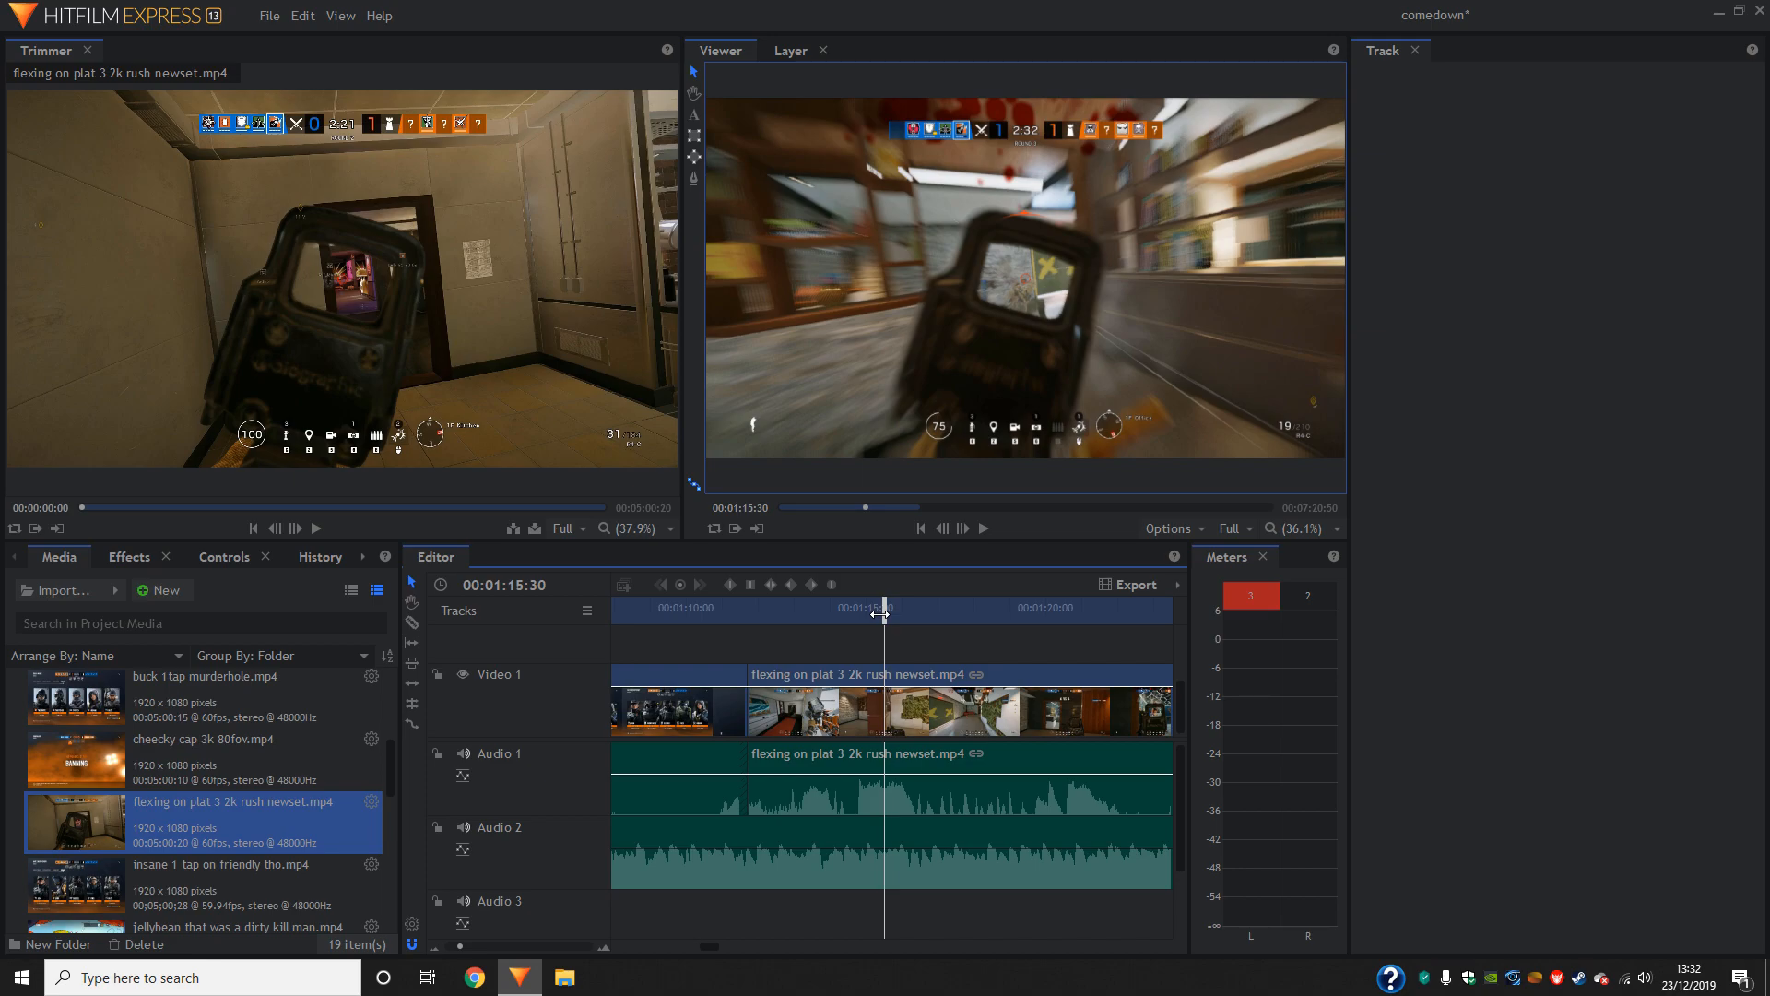
left_click_drag(880, 614, 811, 635)
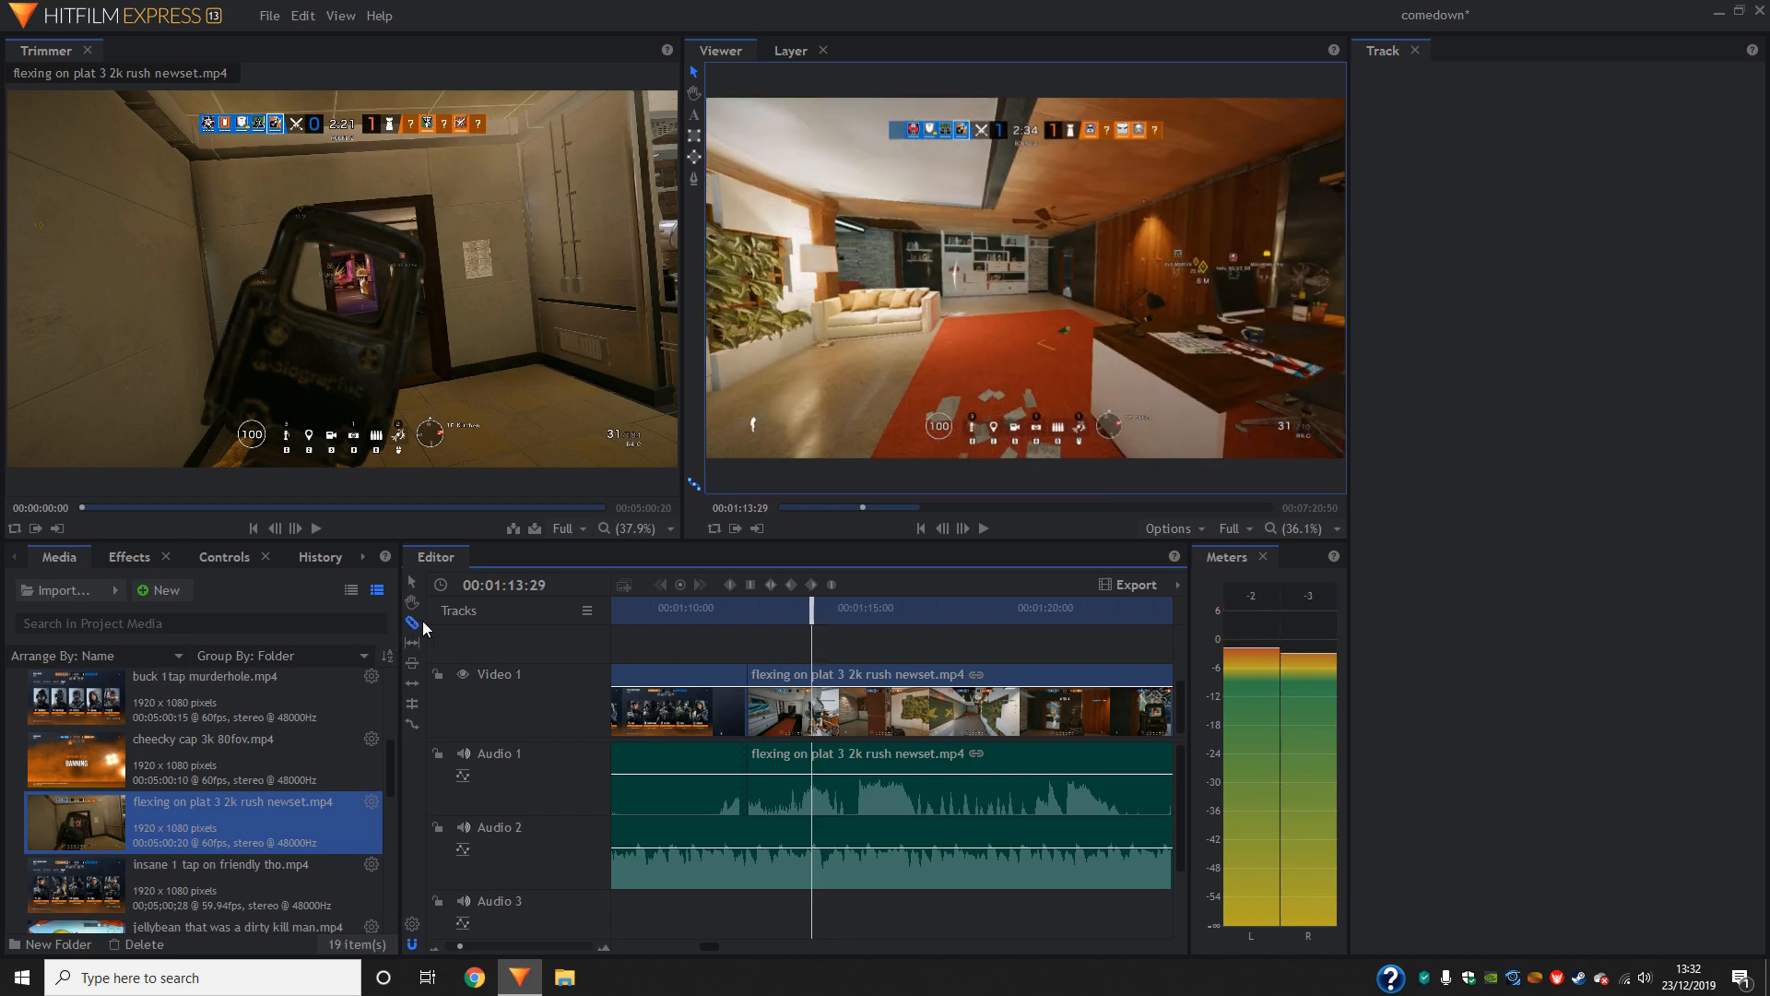
key("ctrl+shift+d")
left_click(779, 699)
key("Delete")
- Slice the first gameplay clip at 00:00:12:07 and delete everything after the cut
left_click_drag(811, 634, 646, 683)
left_click_drag(805, 683, 931, 698)
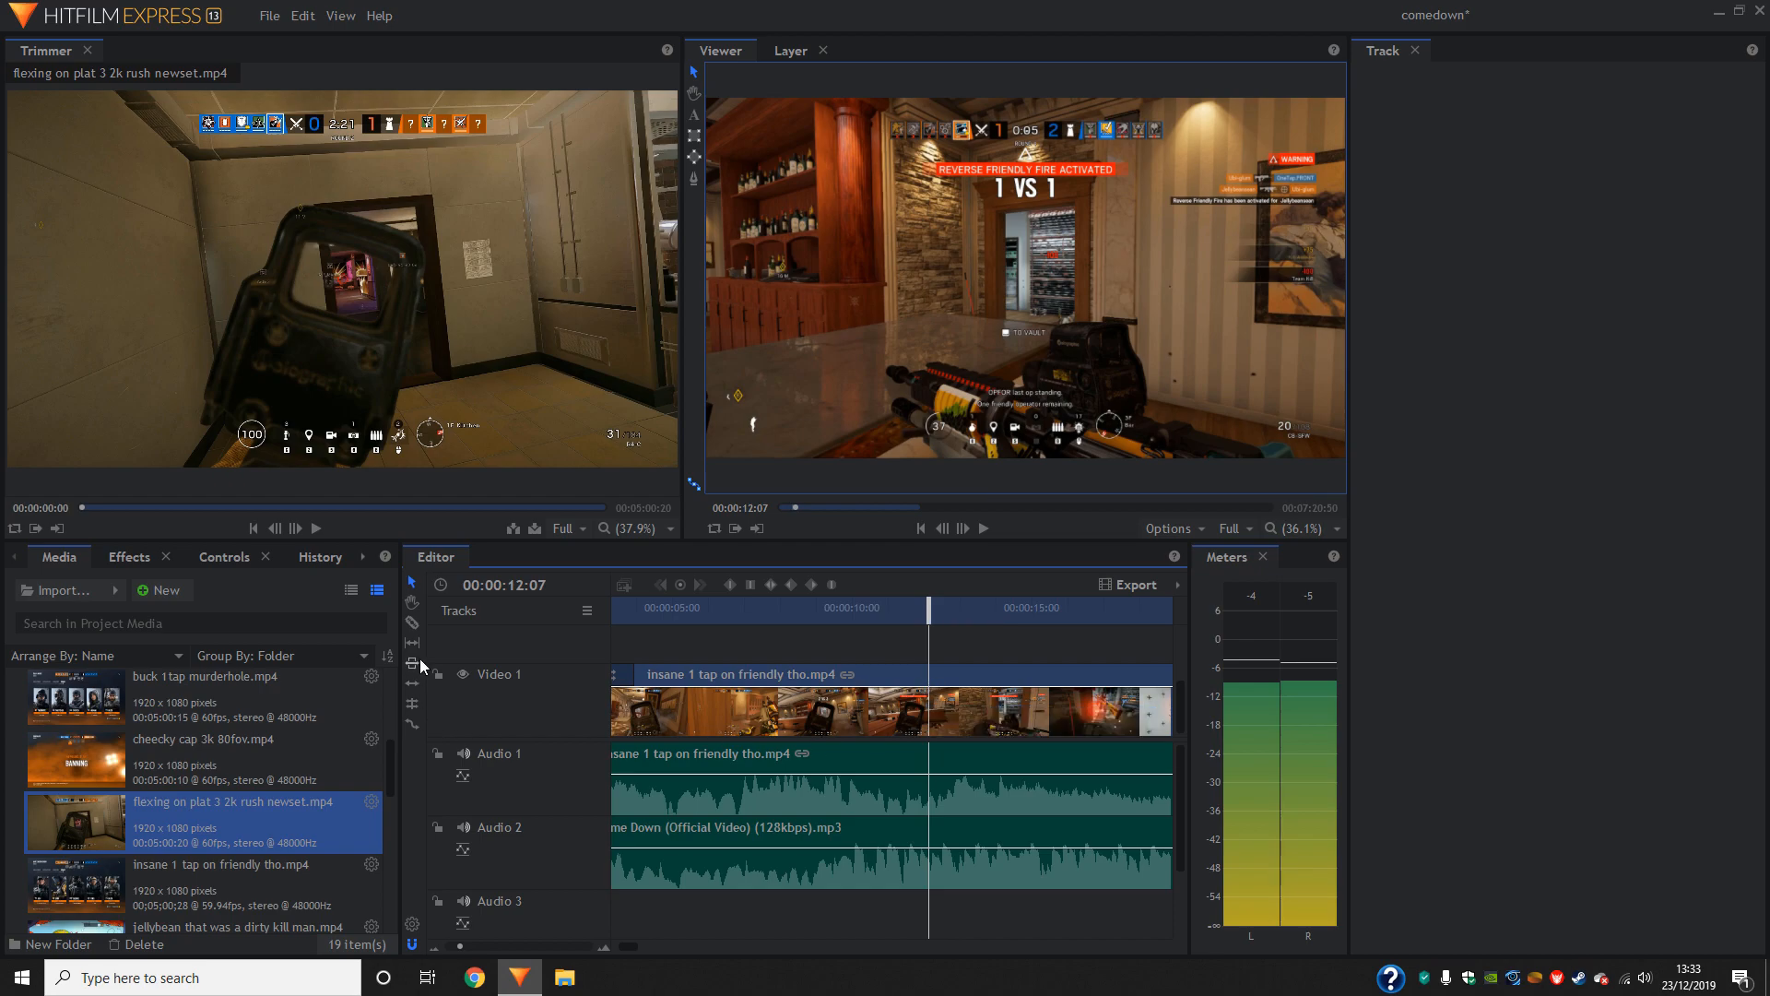
left_click(929, 701)
key("v")
left_click(967, 703)
key("Delete")
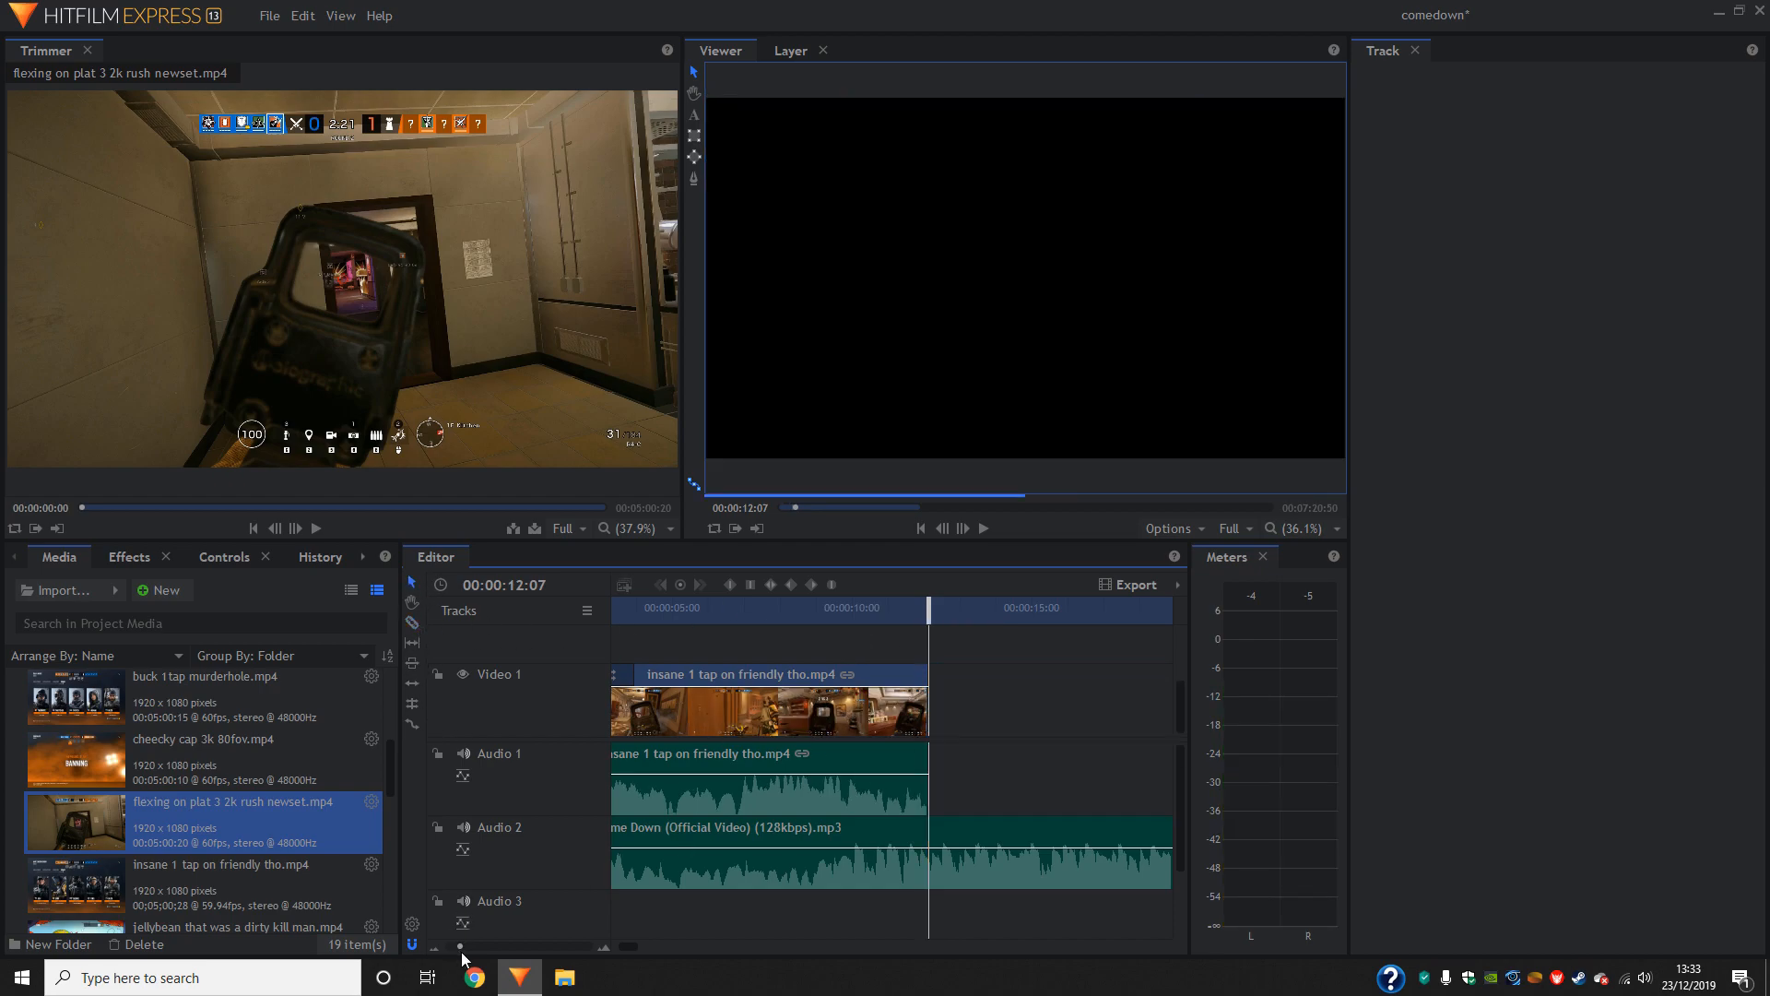
- Move the flexing on plat 3 2k rush newset.mp4 clip back so it directly follows the first gameplay clip
left_click_drag(460, 946, 458, 949)
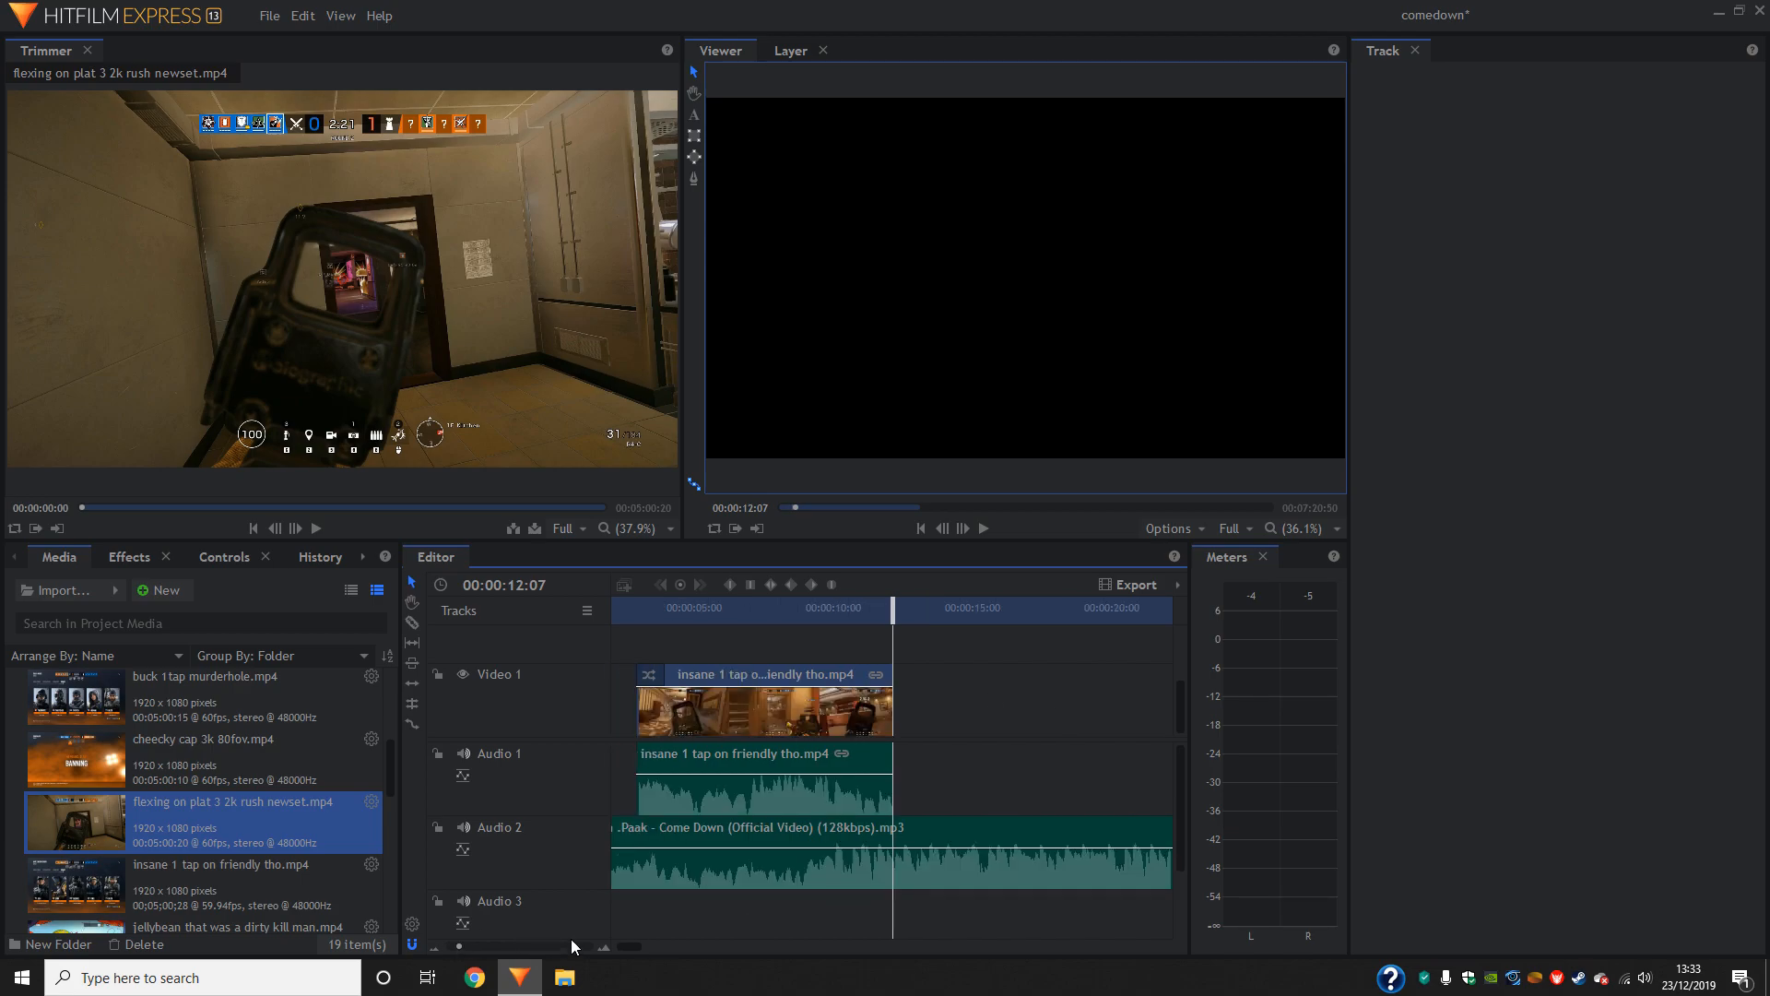
left_click_drag(638, 946, 719, 945)
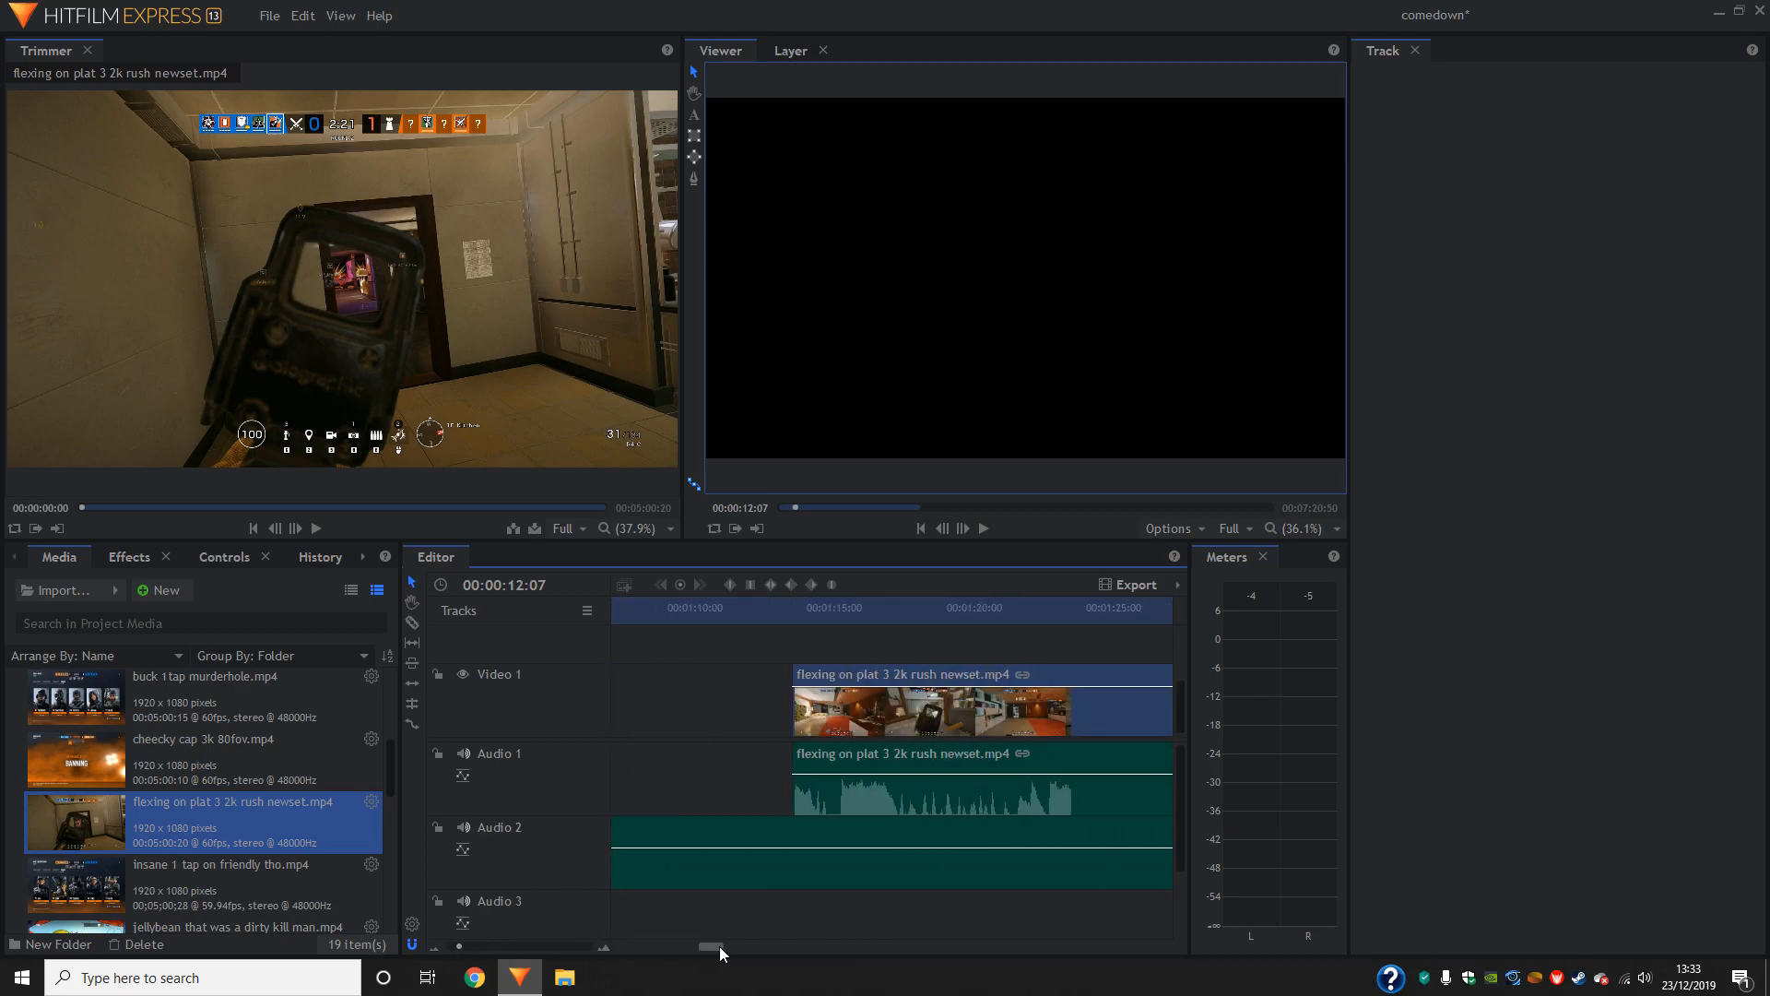
left_click_drag(850, 710, 1014, 713)
- Trim the end of the first gameplay clip to 00:00:11:31 and move the second clip up against it
left_click(920, 529)
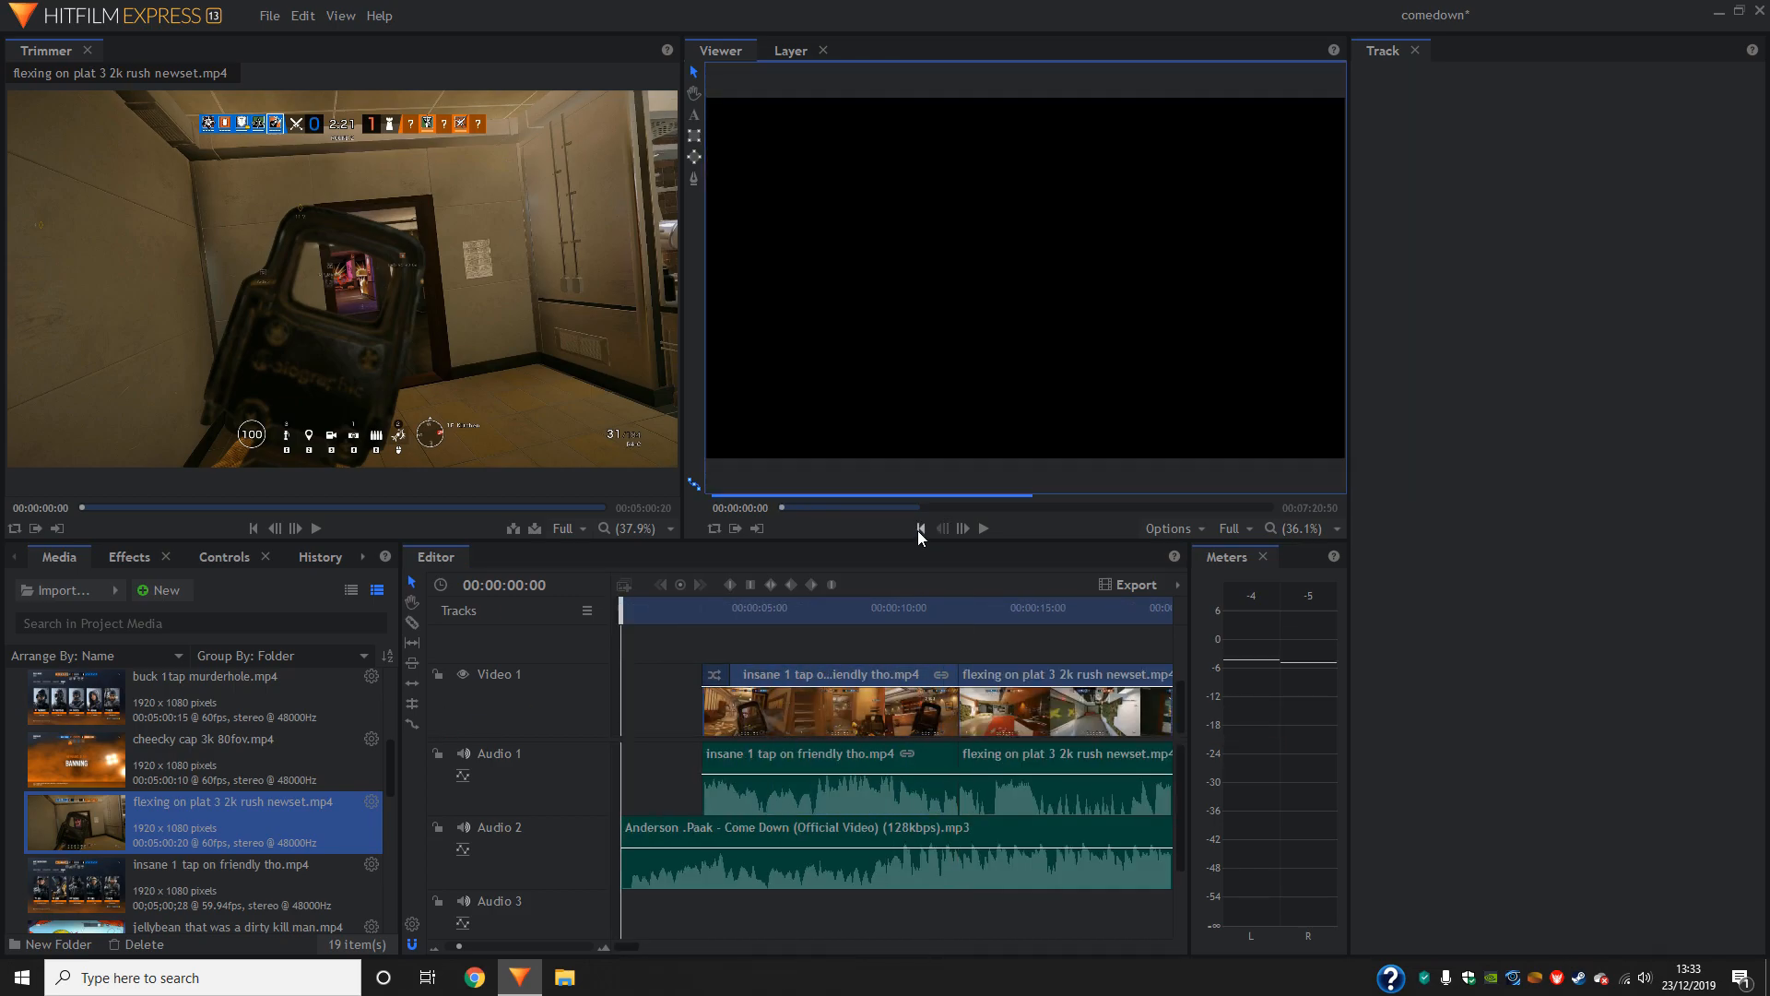
left_click_drag(621, 613, 944, 654)
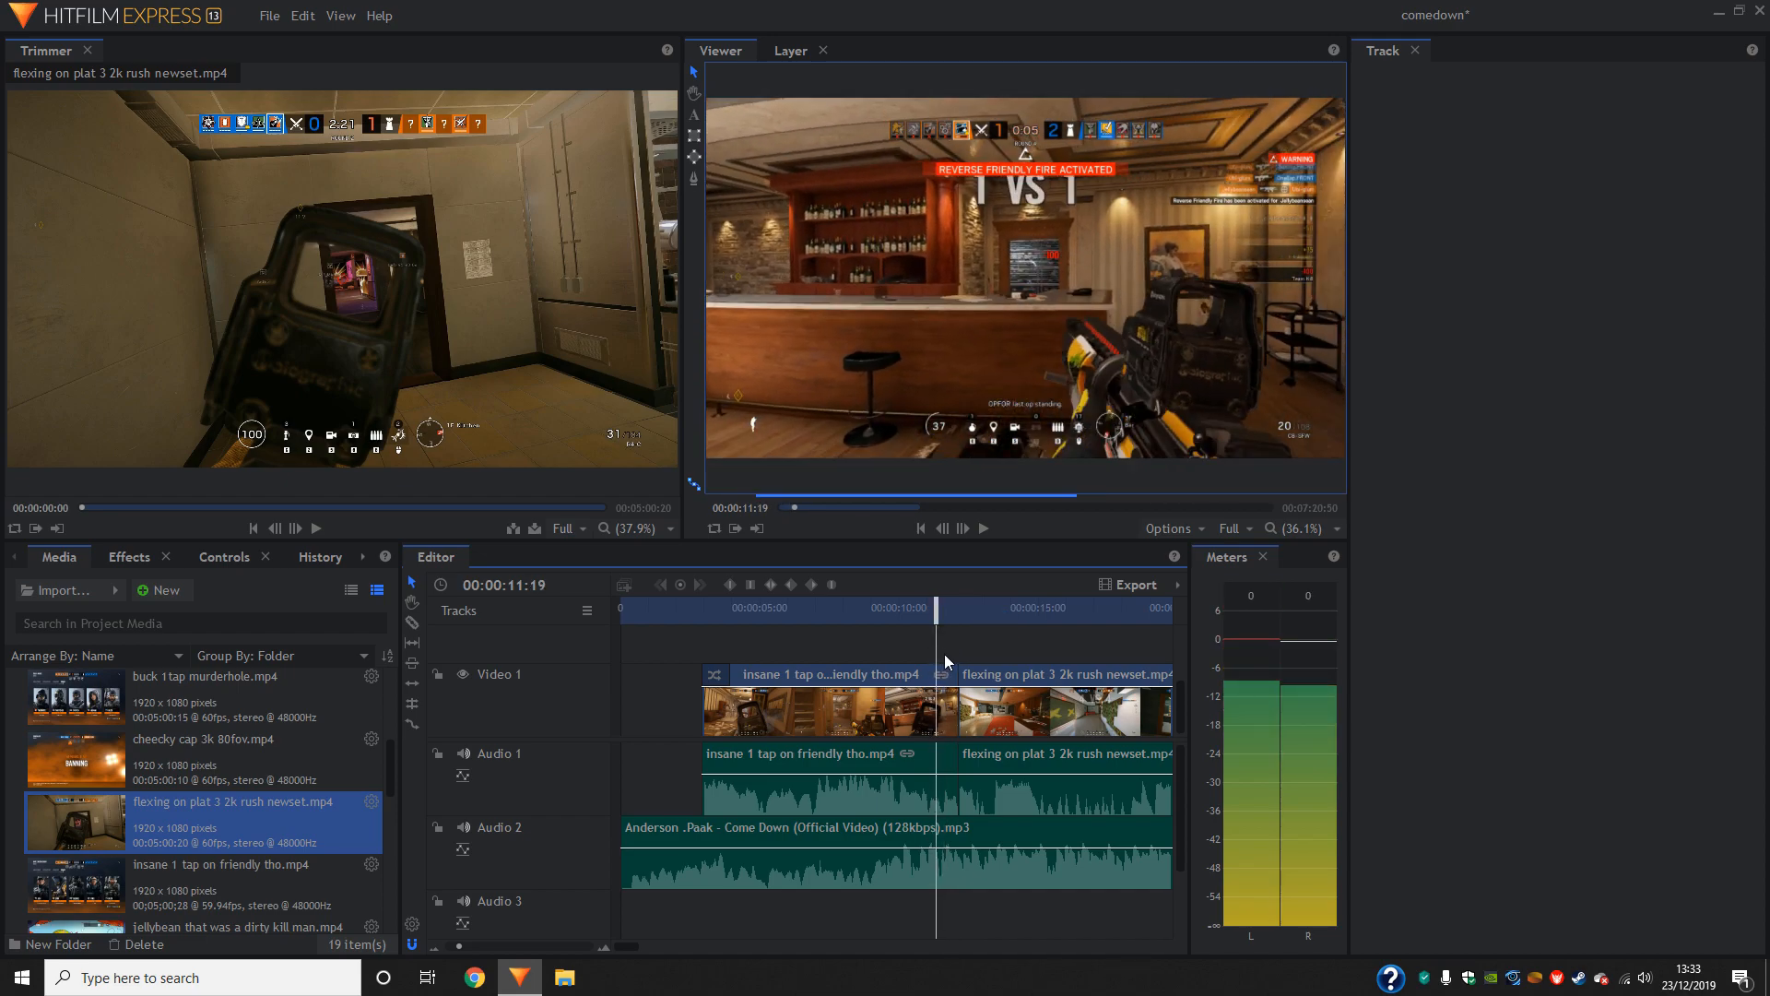
left_click(965, 529)
left_click(966, 530)
left_click(966, 530)
left_click(966, 530)
left_click(966, 530)
left_click(967, 530)
left_click(967, 530)
left_click(966, 530)
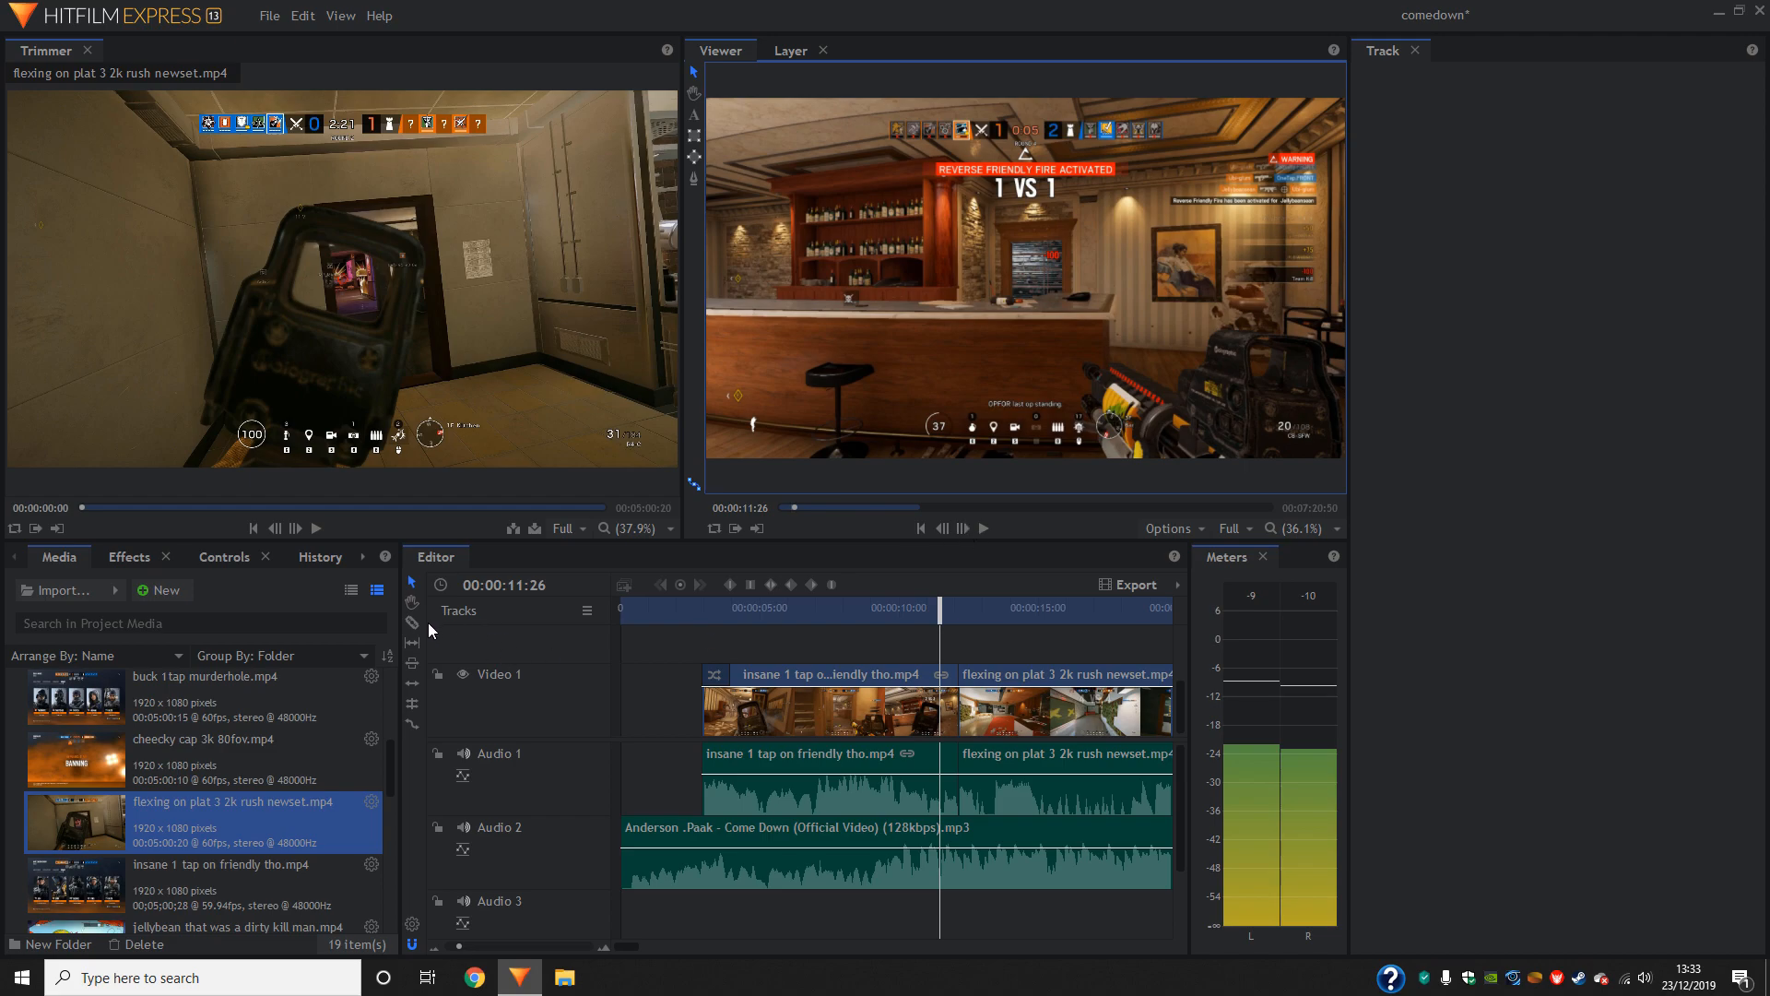
key("c")
left_click(964, 529)
left_click(964, 529)
left_click(964, 529)
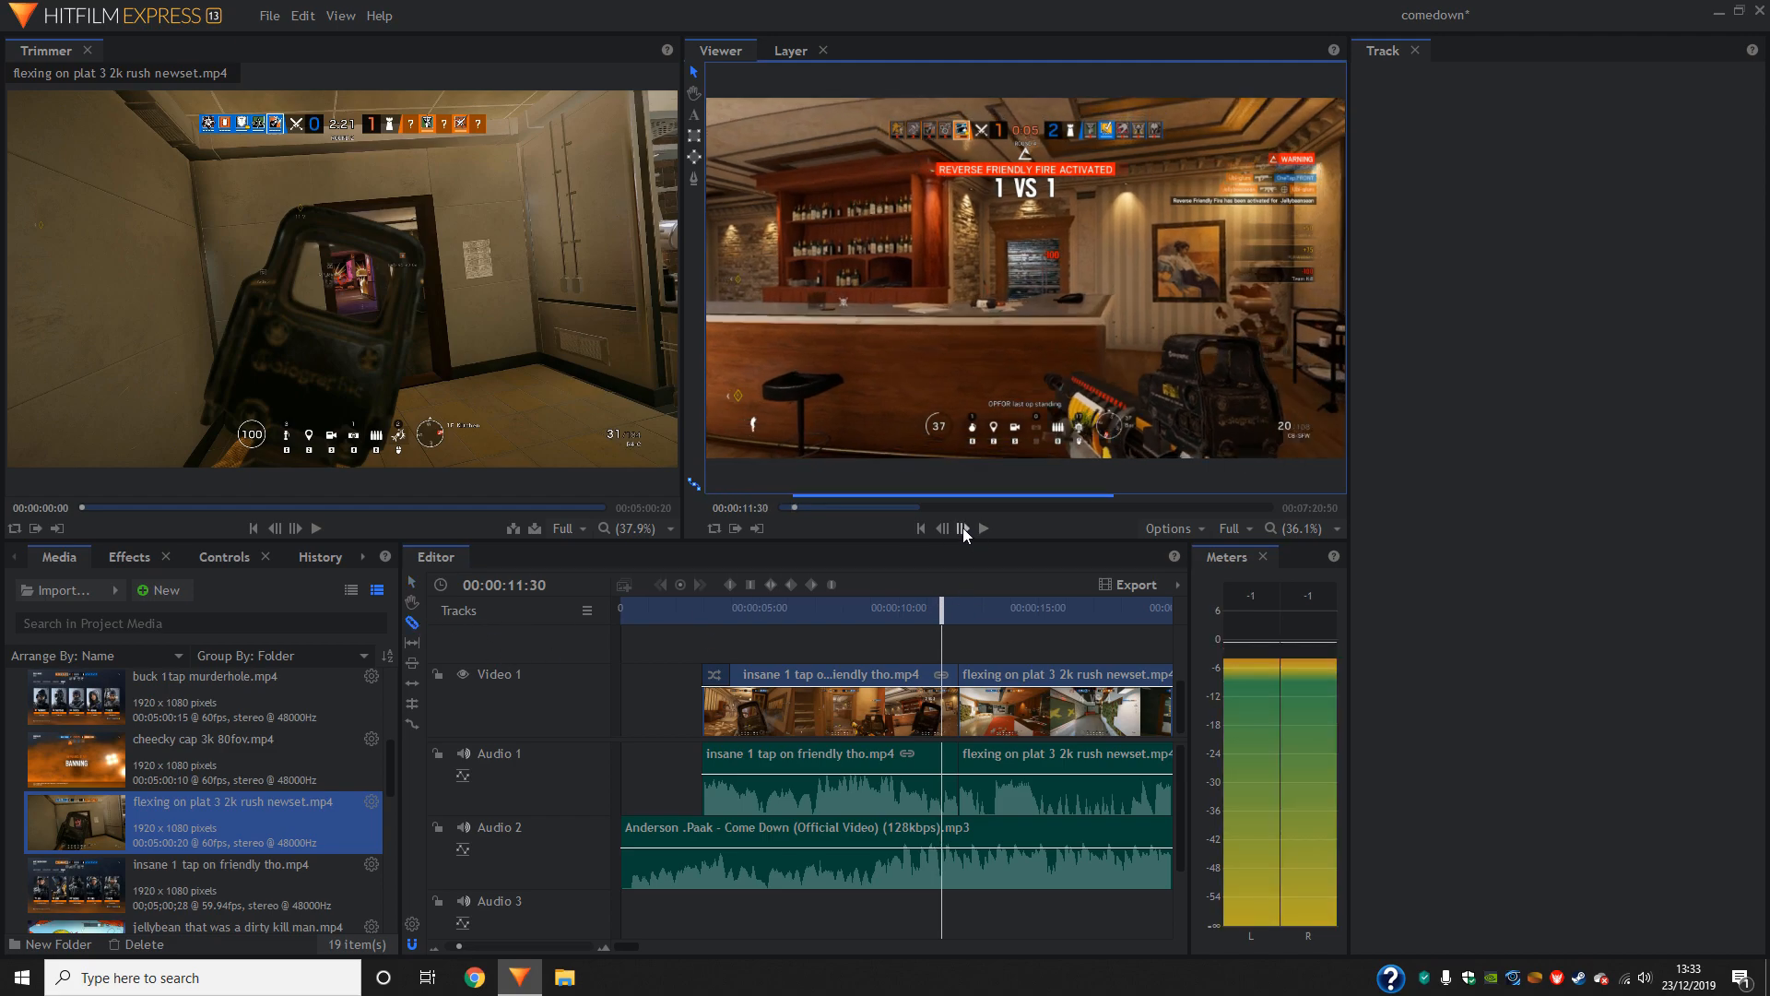
left_click(964, 529)
left_click(965, 529)
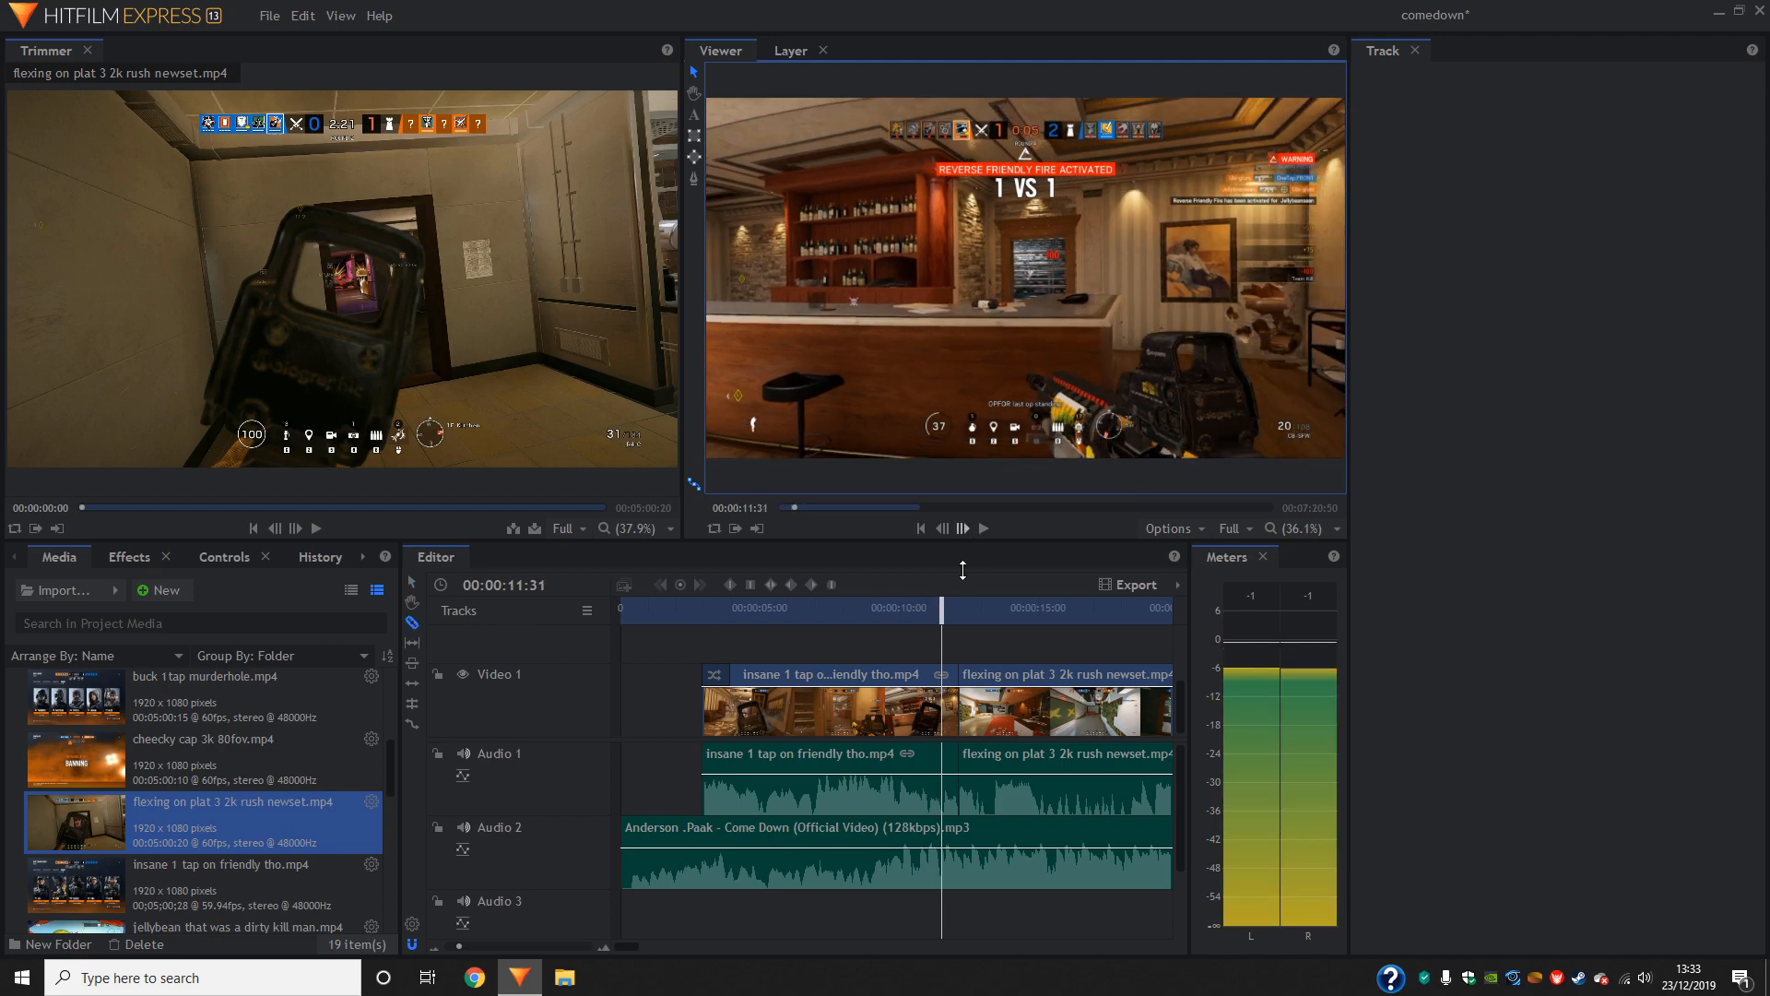
left_click(941, 709)
left_click(412, 583)
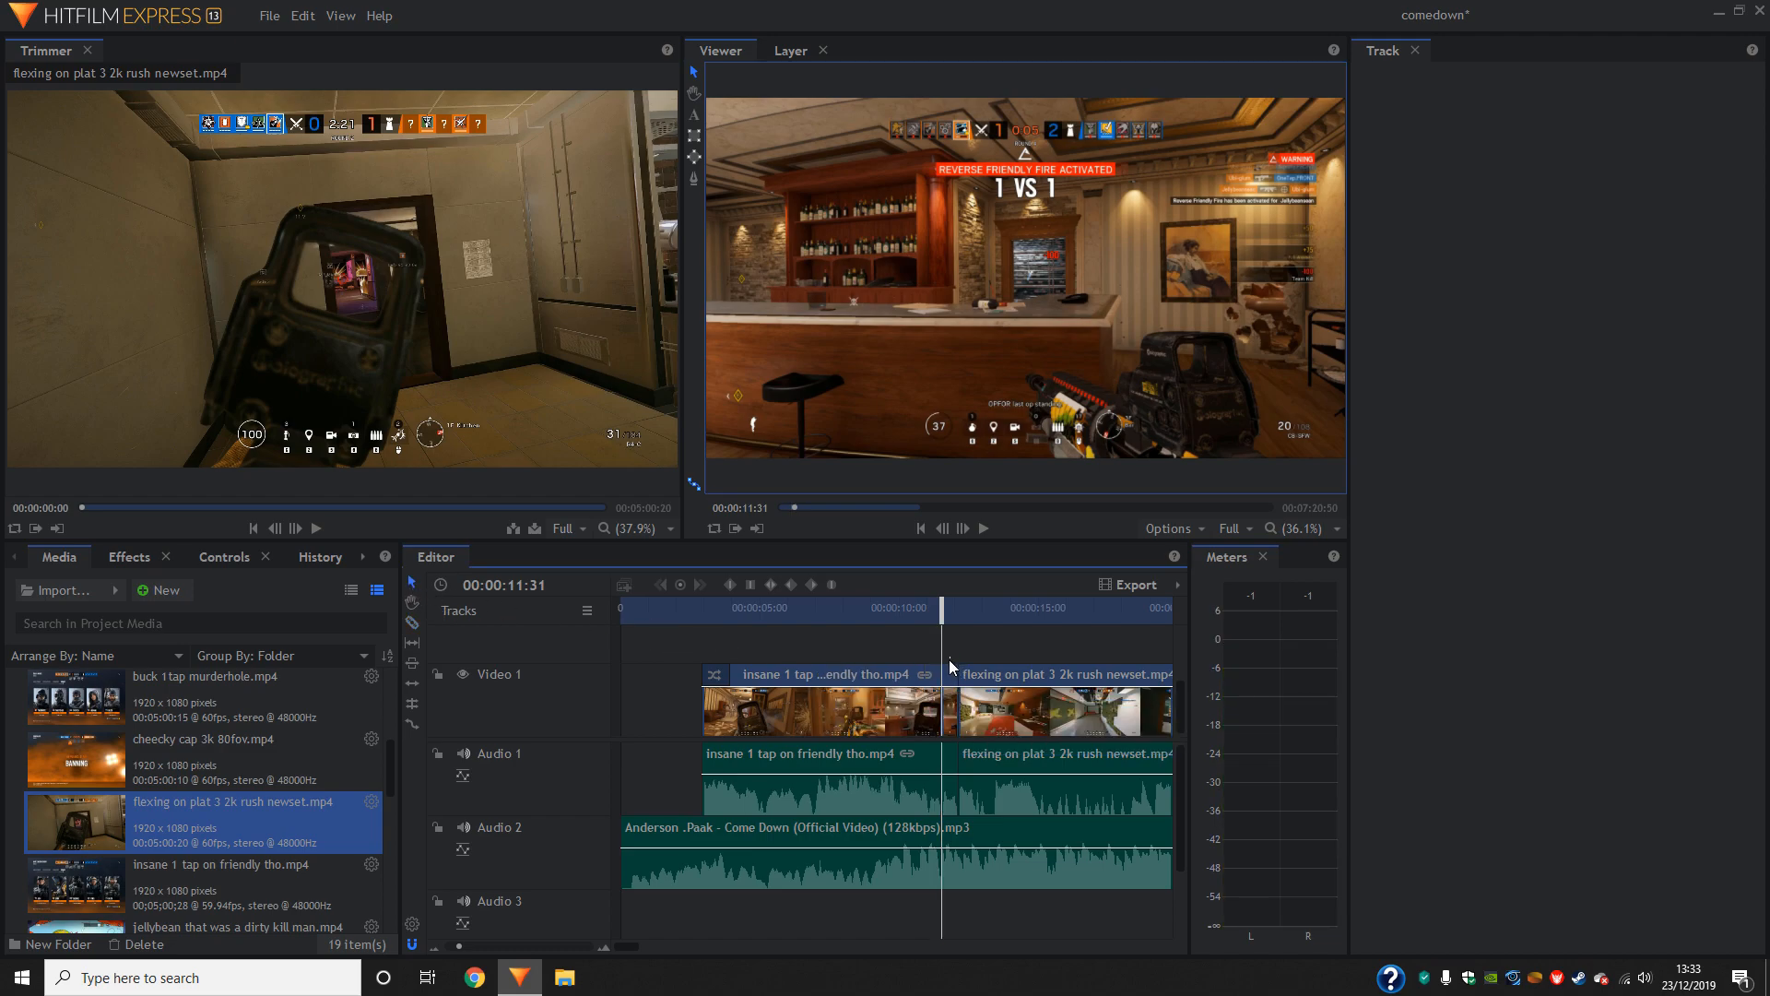
left_click(950, 705)
key("Delete")
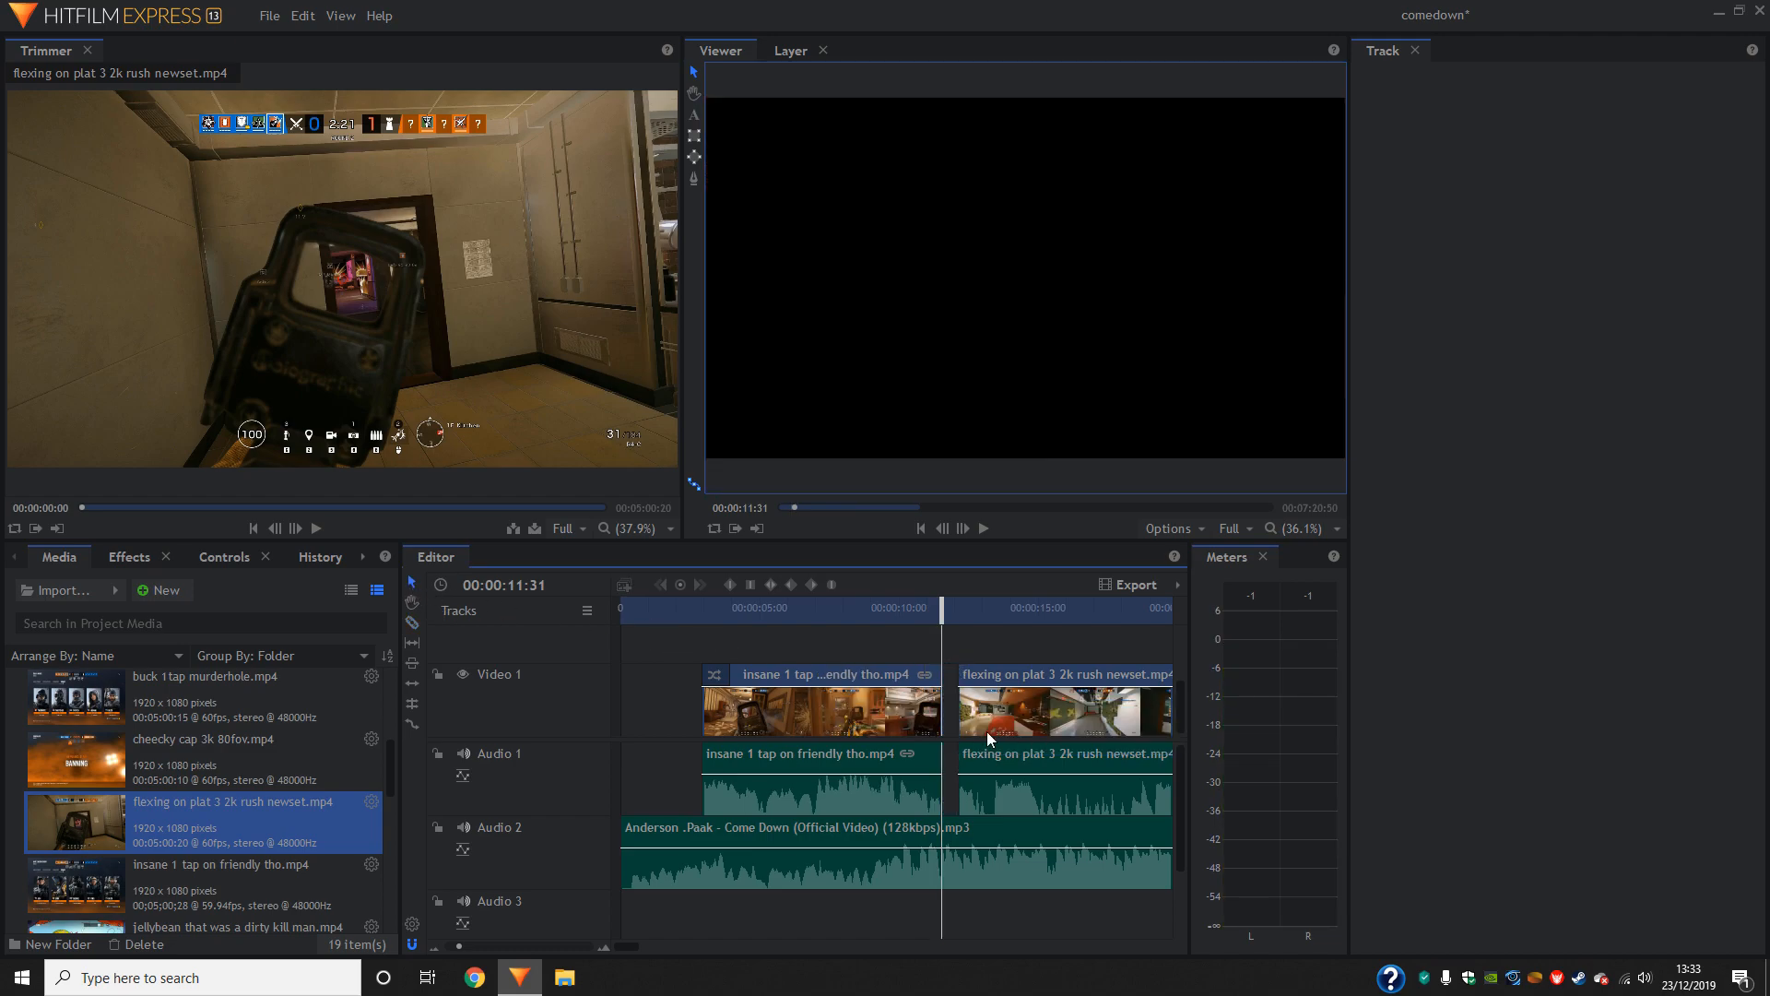
left_click_drag(989, 716, 970, 716)
- Slice the second gameplay clip at 00:00:11:48, delete the piece before the cut and close the gap
left_click(964, 528)
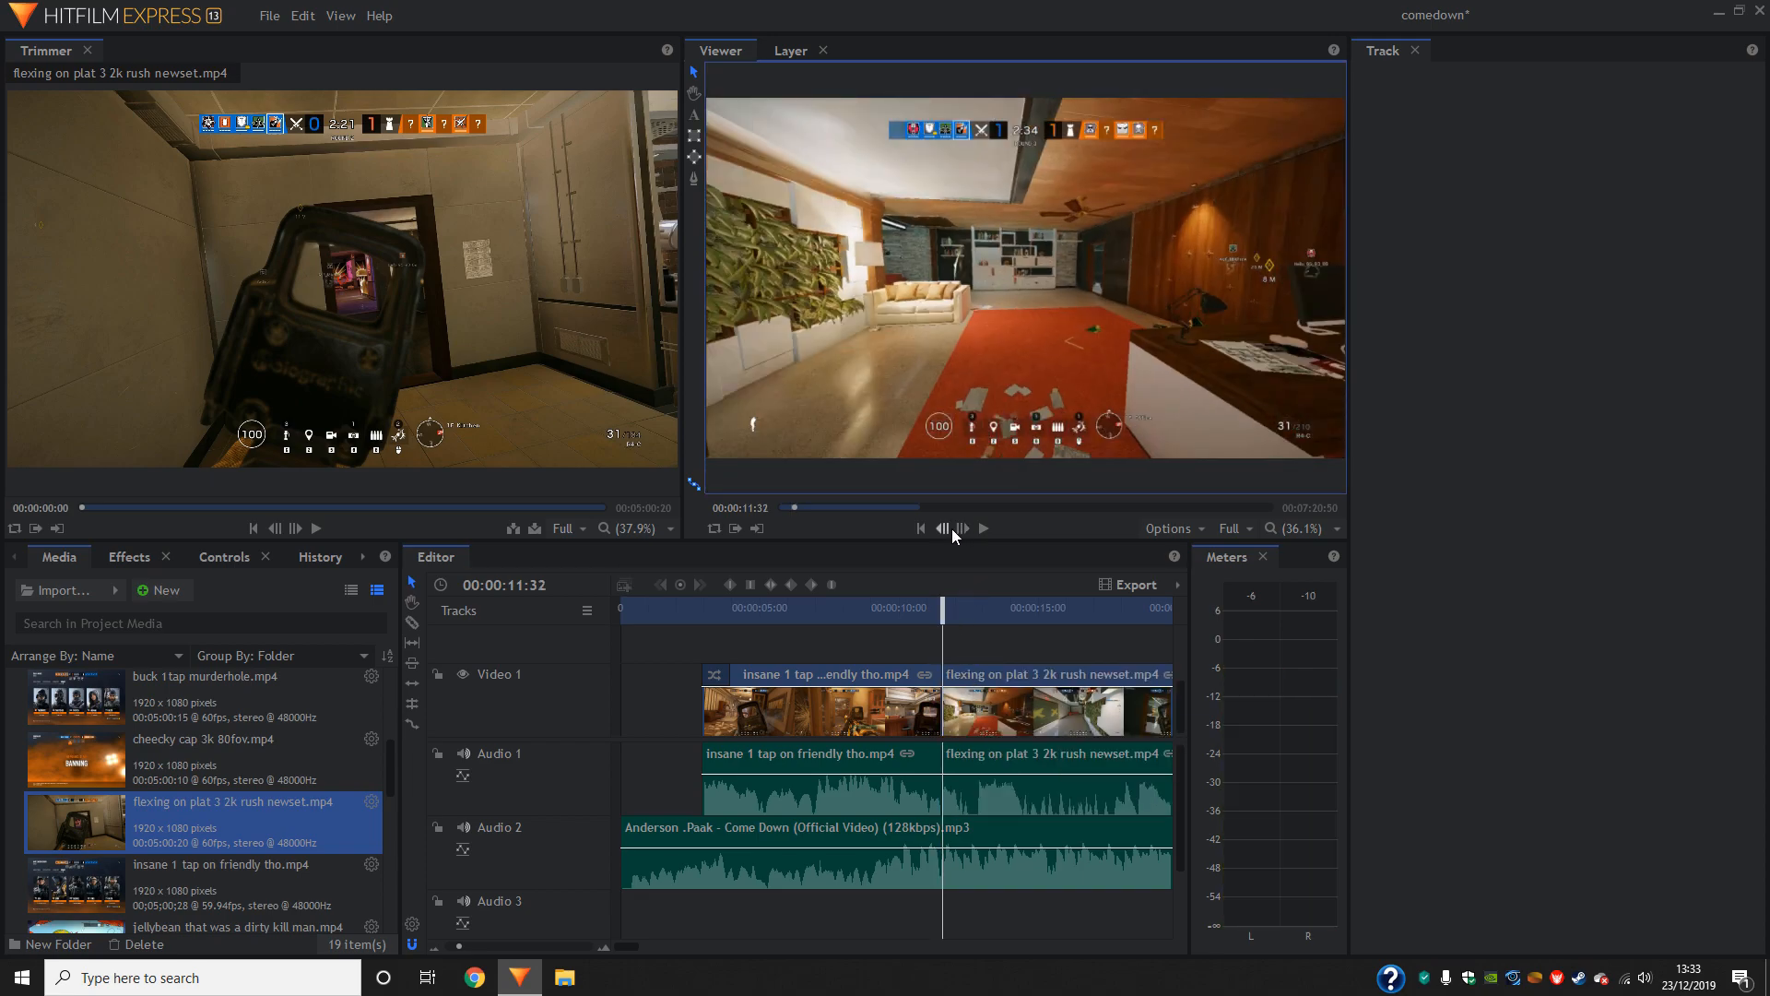
left_click(965, 529)
left_click(964, 529)
left_click(964, 530)
left_click(964, 529)
left_click(964, 529)
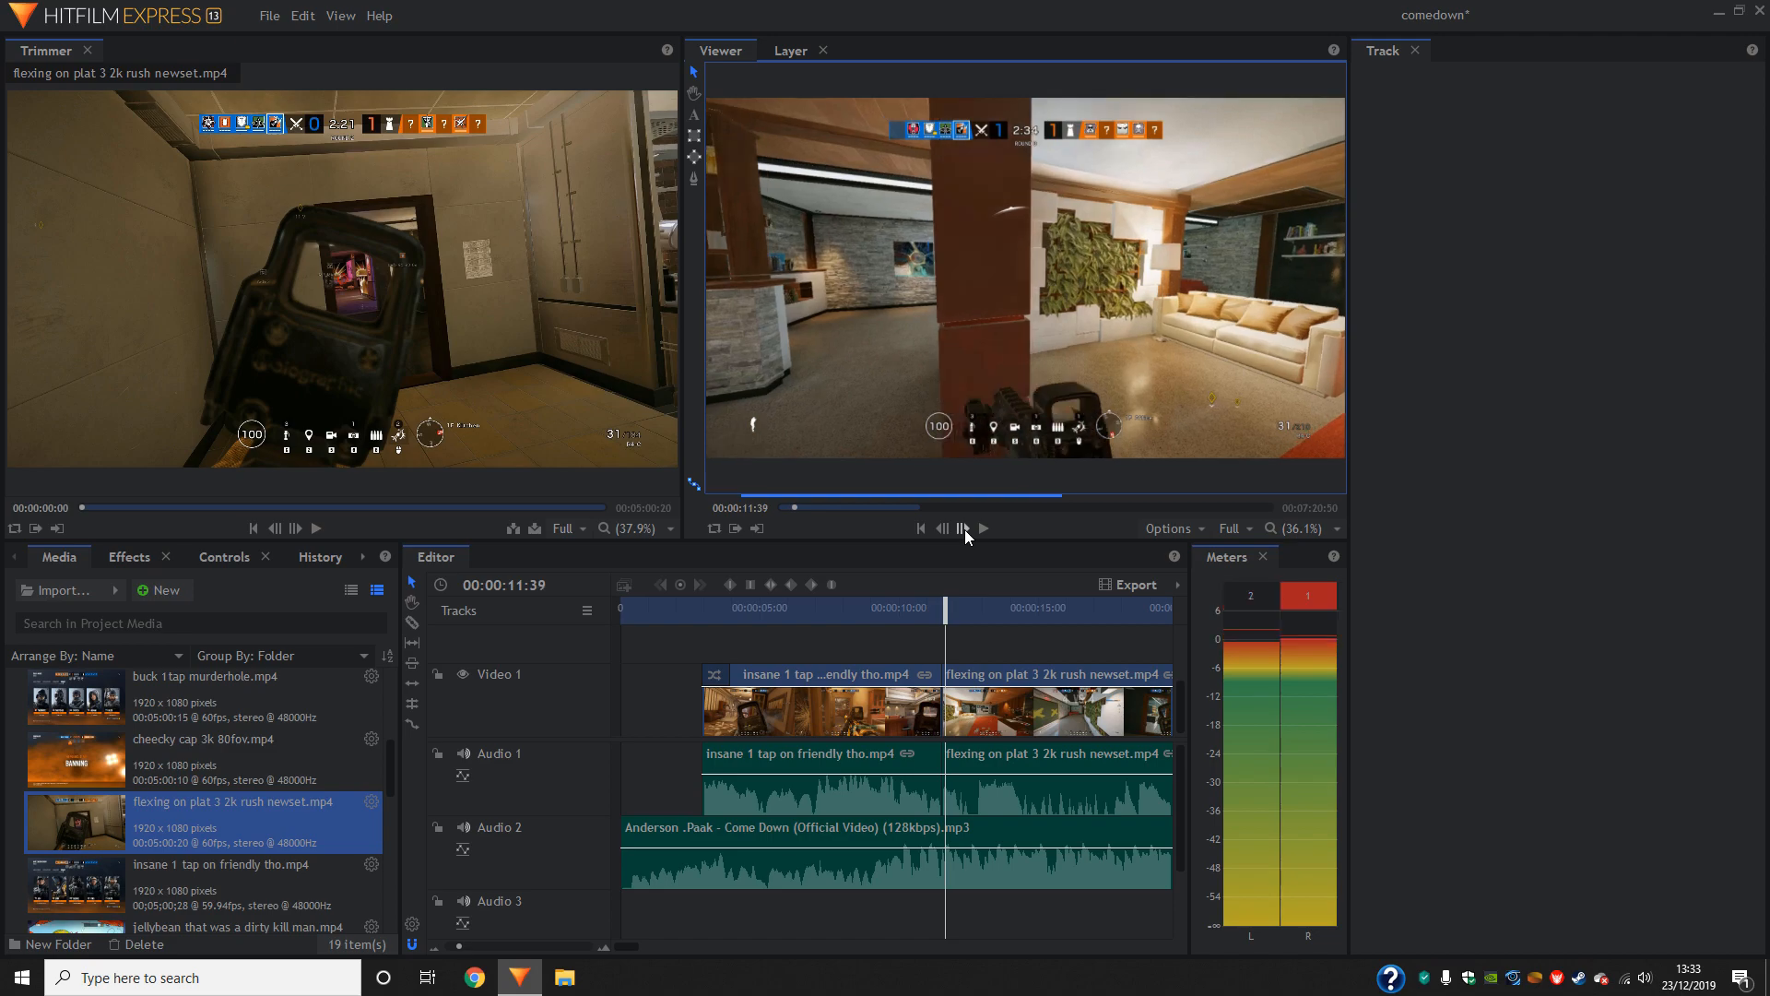
left_click(965, 529)
left_click(966, 529)
left_click(966, 529)
left_click(966, 530)
left_click(966, 529)
left_click(966, 529)
left_click(966, 529)
left_click(966, 530)
left_click(966, 529)
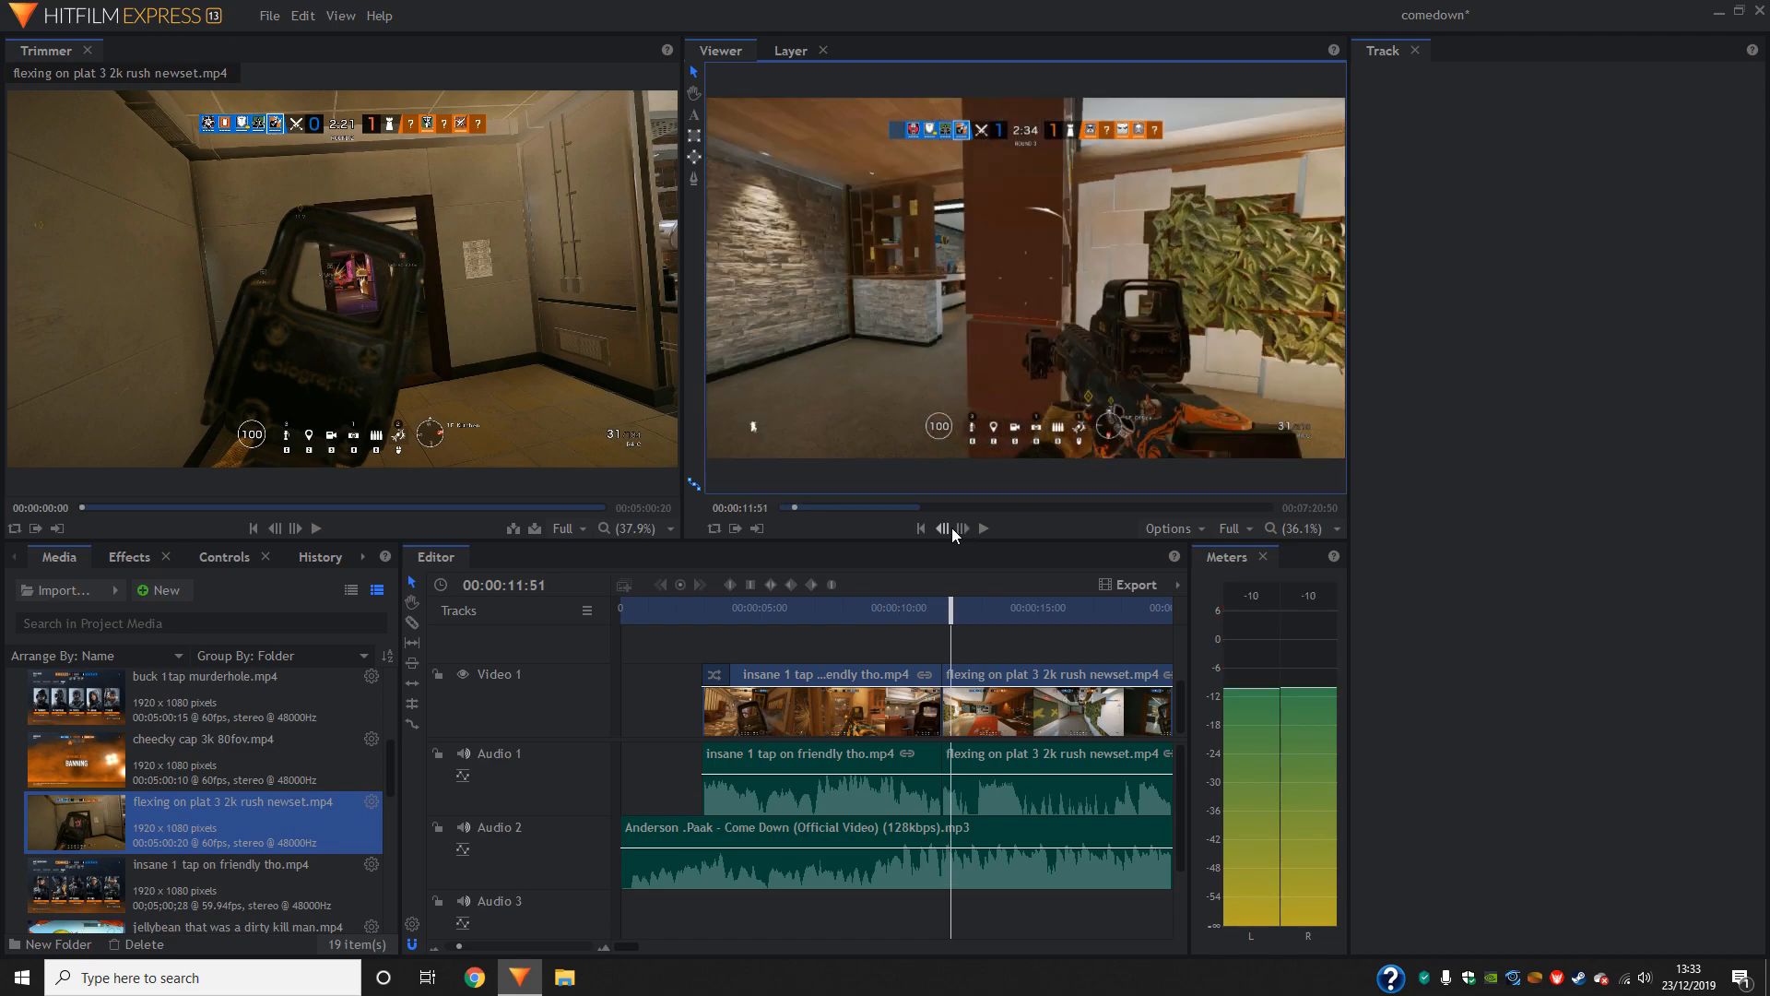
left_click(948, 528)
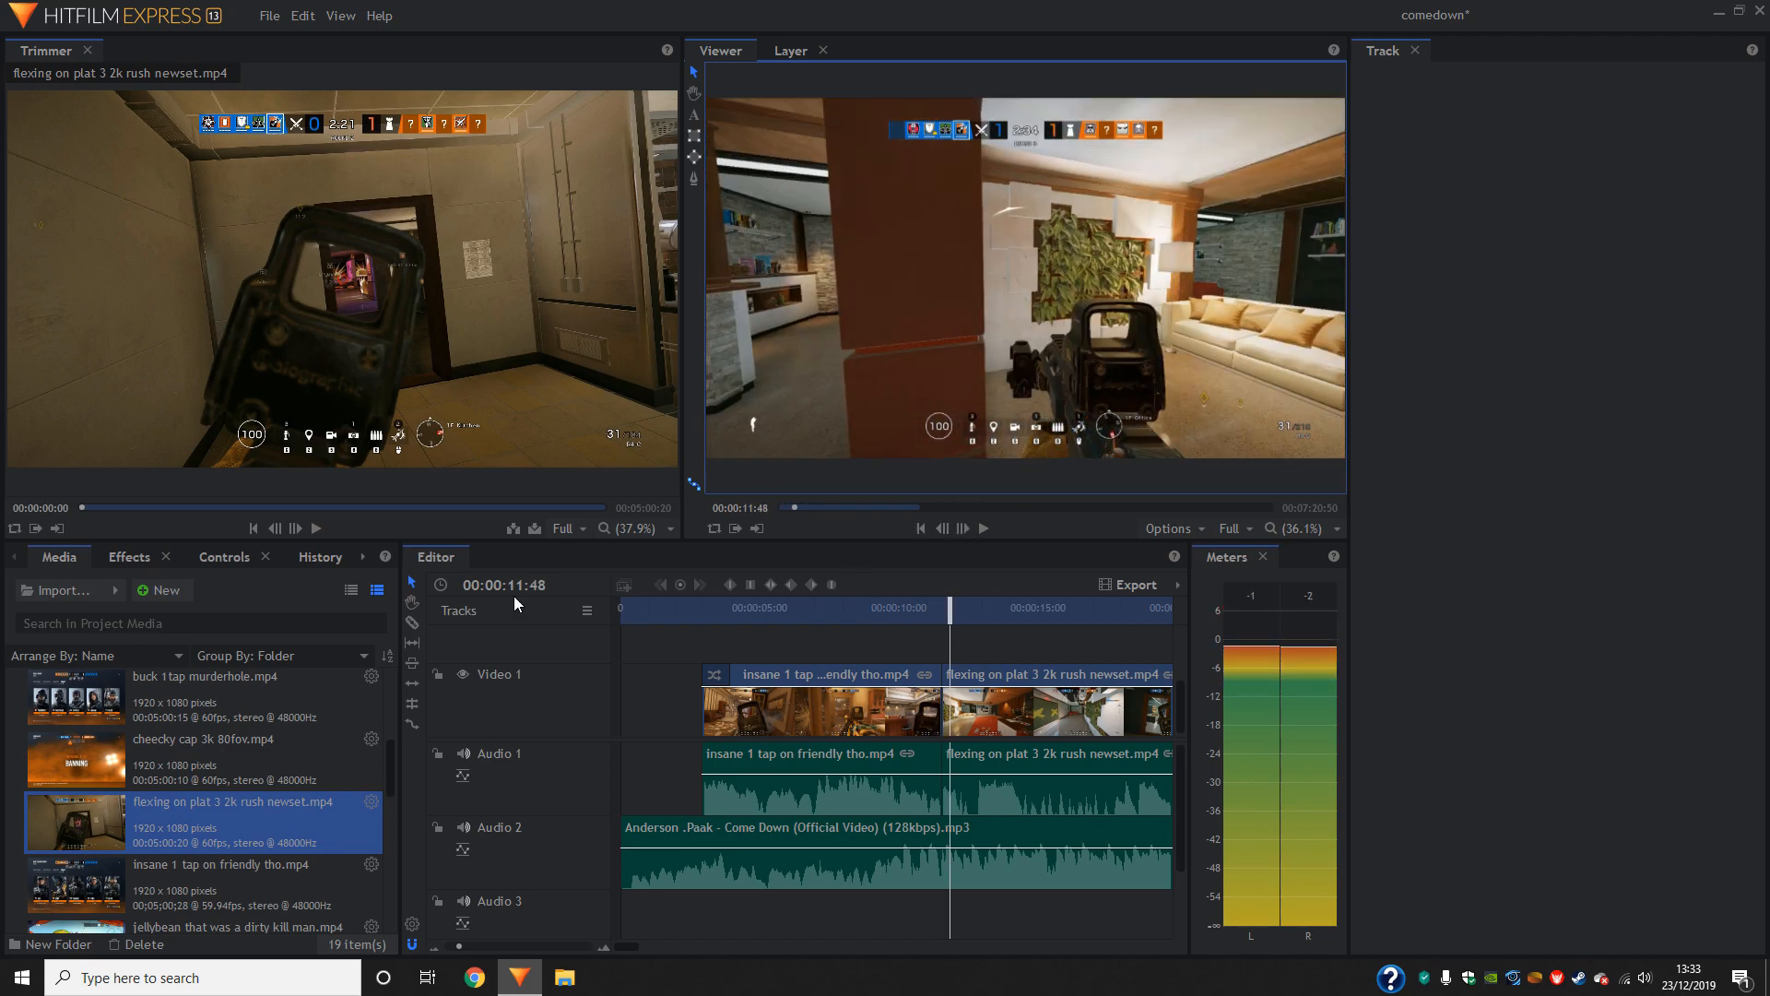
left_click(412, 622)
left_click(950, 720)
left_click(412, 583)
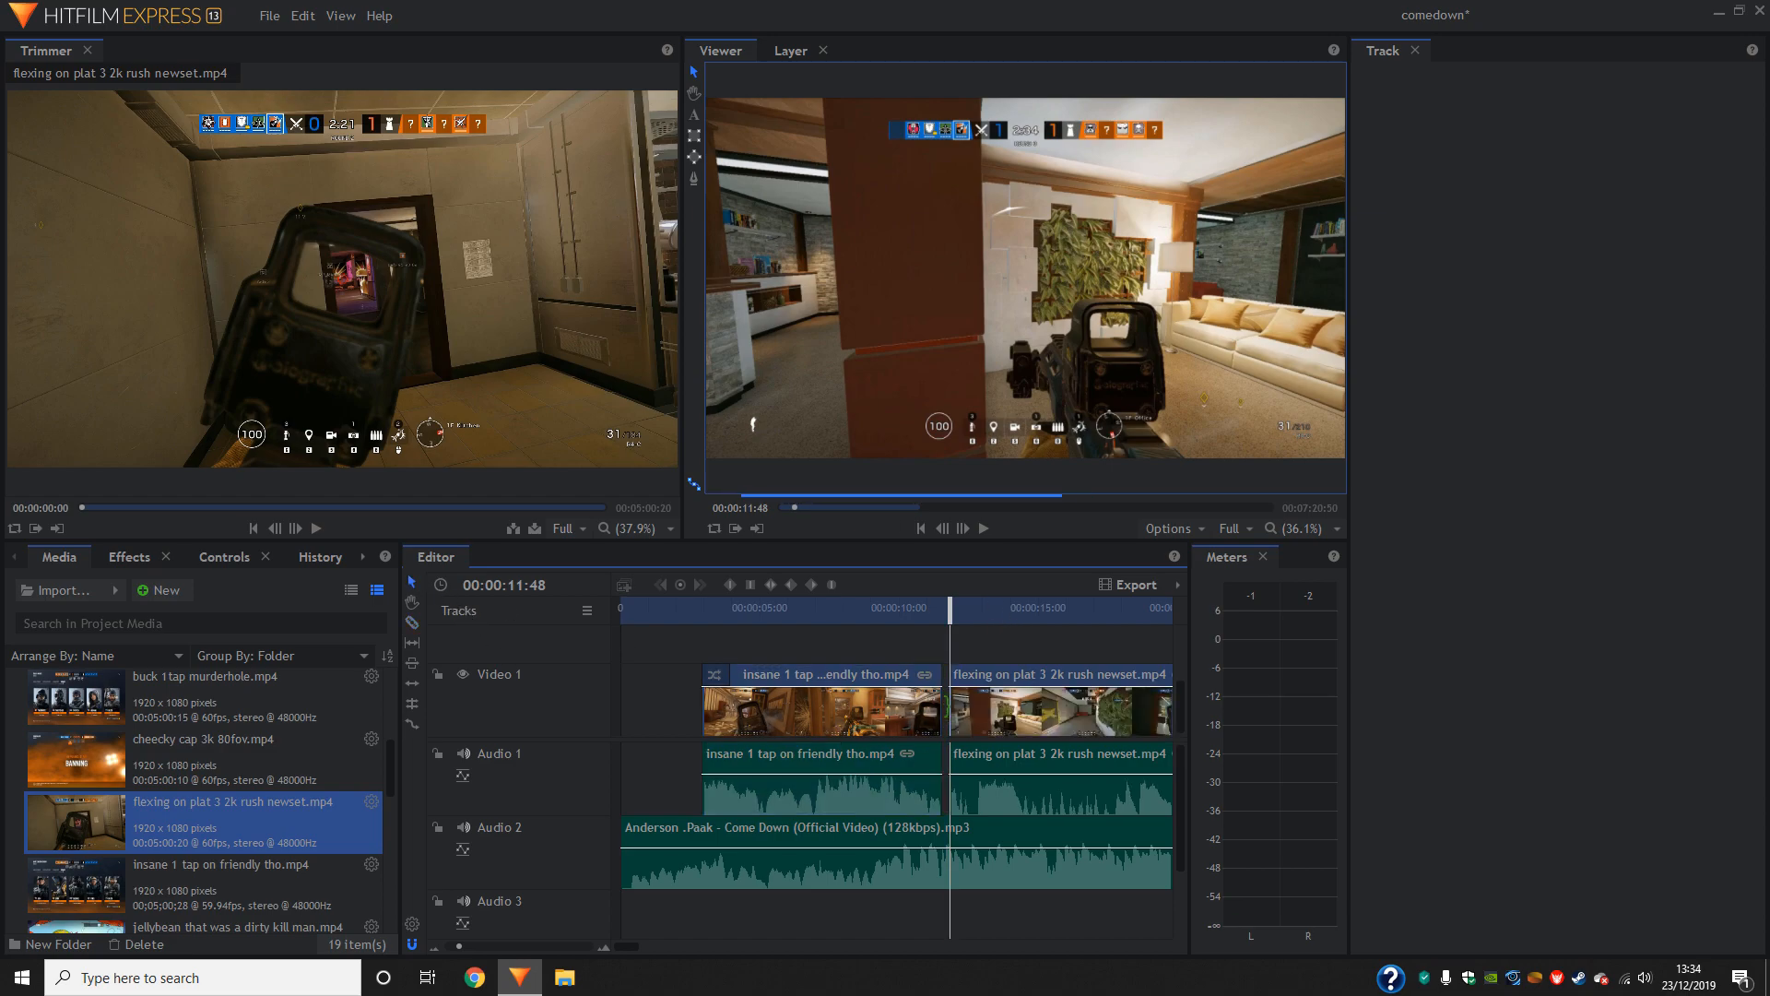
left_click(960, 717)
left_click_drag(960, 714, 953, 710)
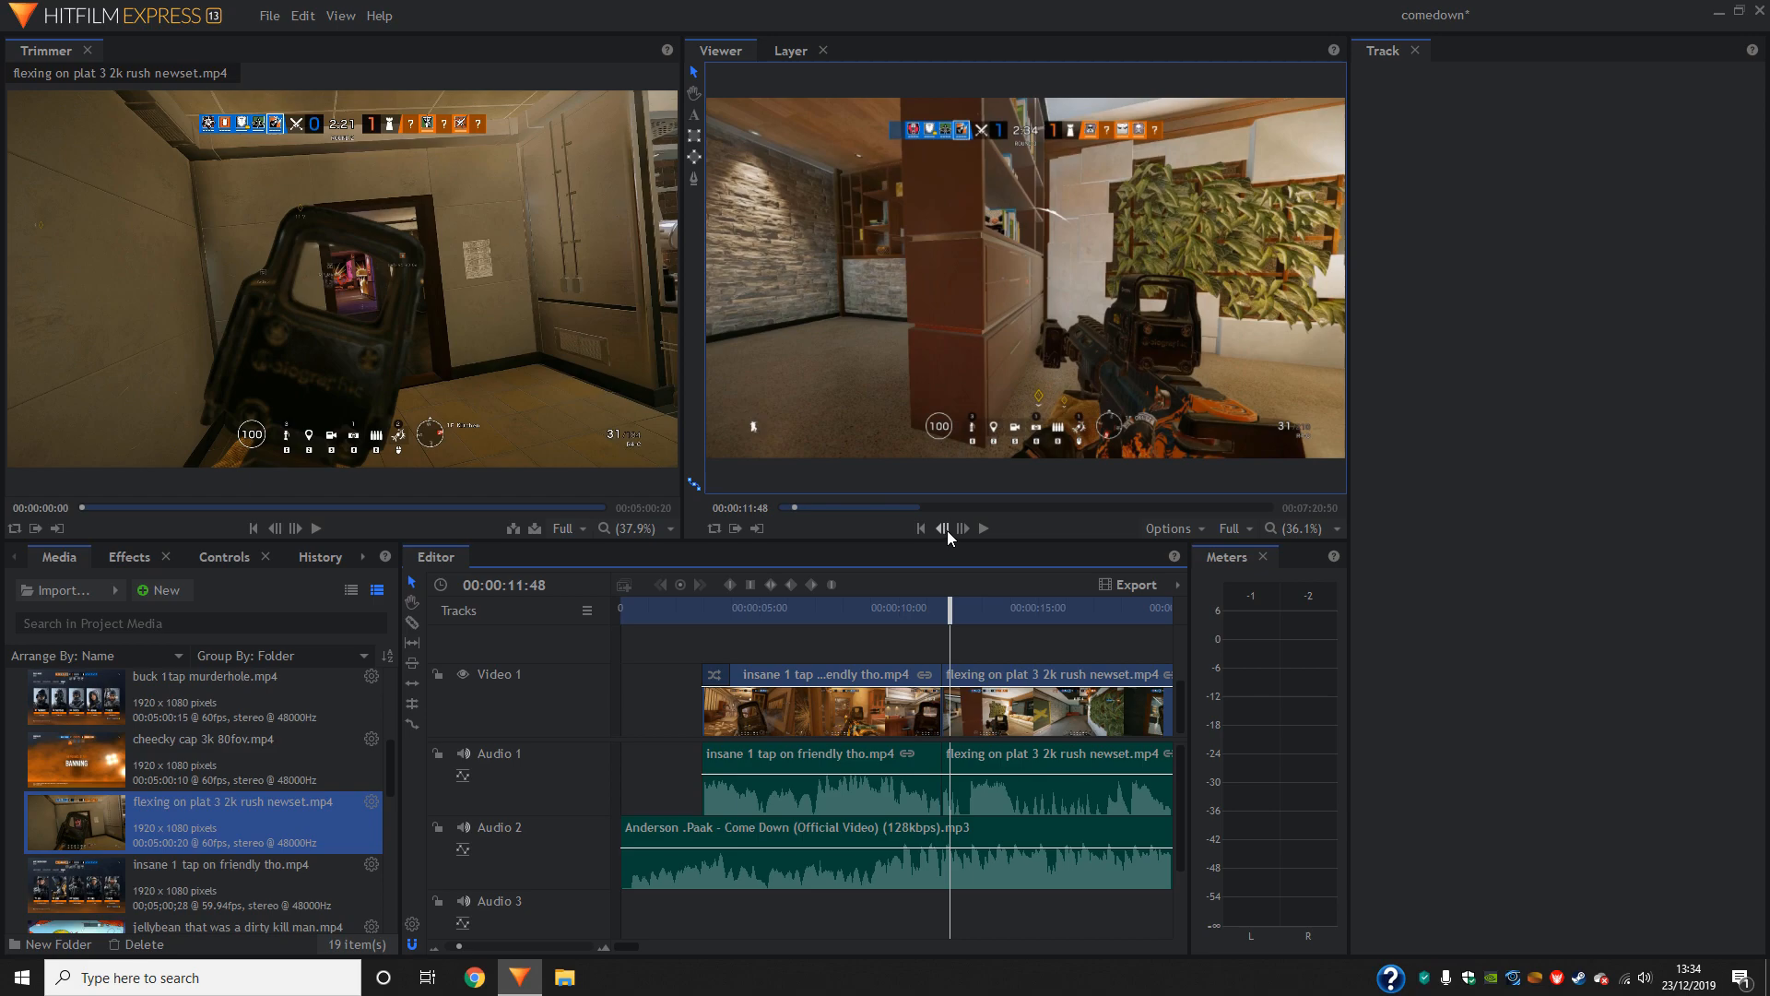
- Step frame by frame across the join between the first and second gameplay clips to examine the transition
left_click(946, 529)
left_click(946, 529)
left_click(946, 529)
left_click(944, 529)
left_click(945, 529)
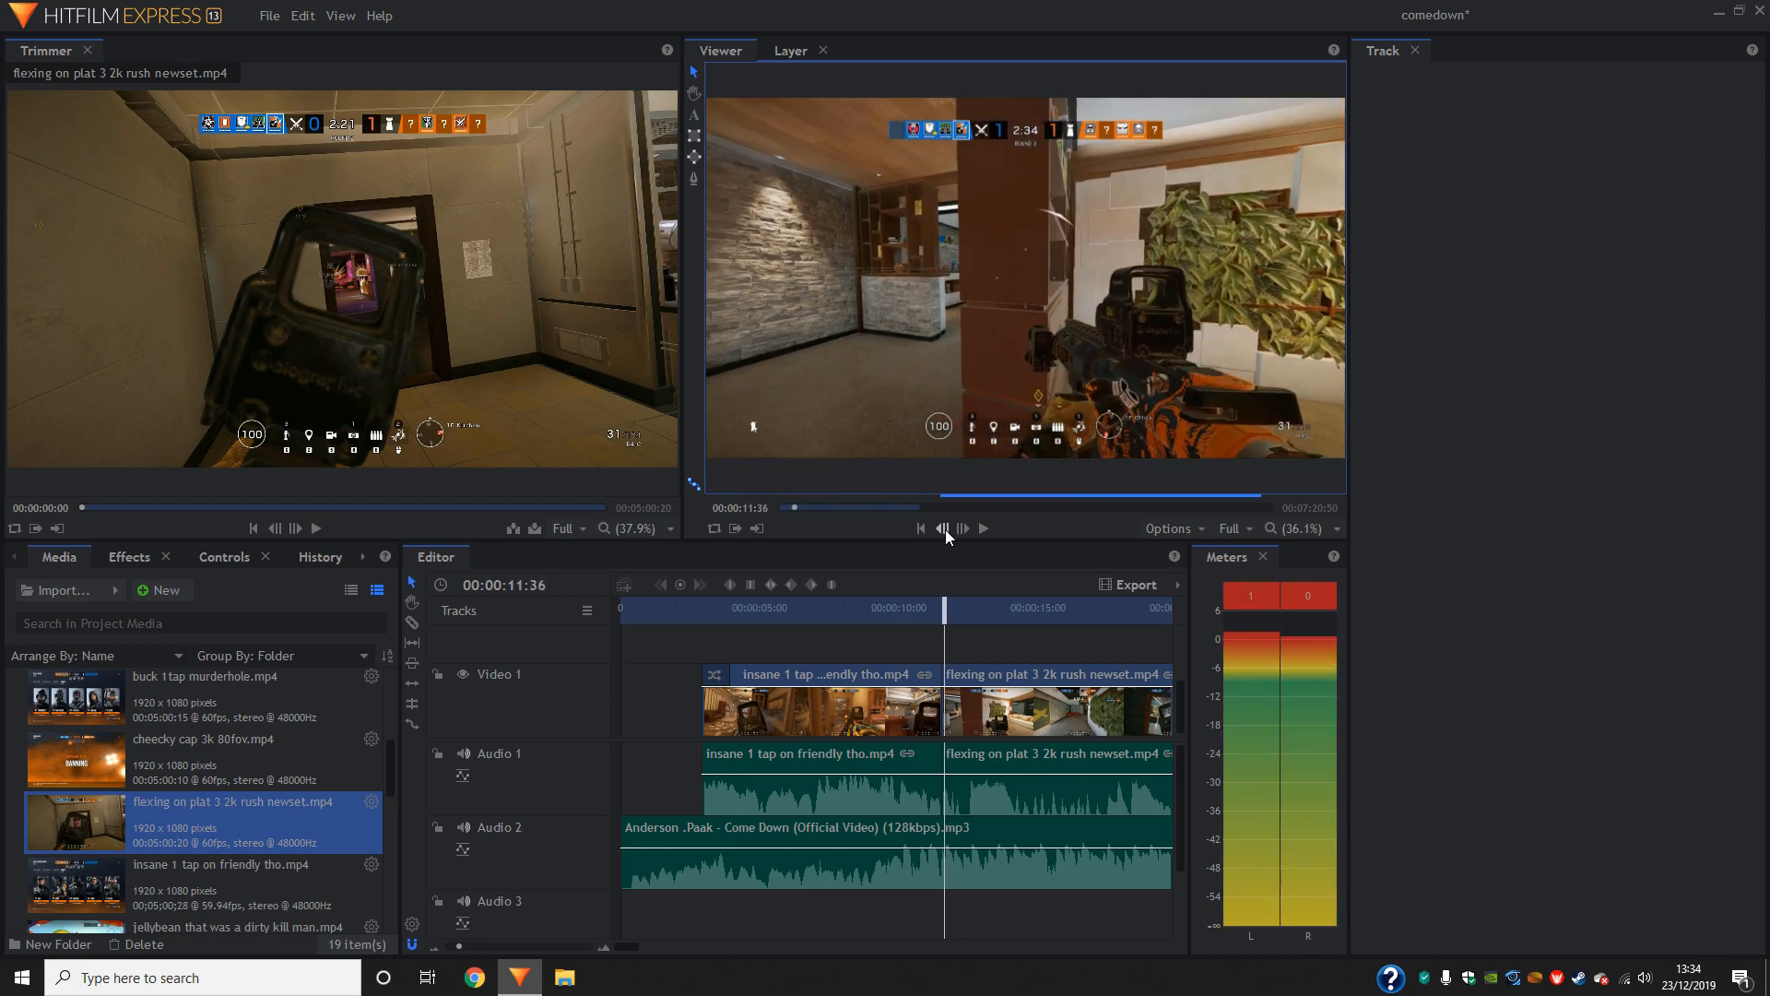
left_click(945, 529)
left_click(944, 529)
left_click(960, 534)
left_click(960, 534)
left_click(959, 534)
left_click(942, 534)
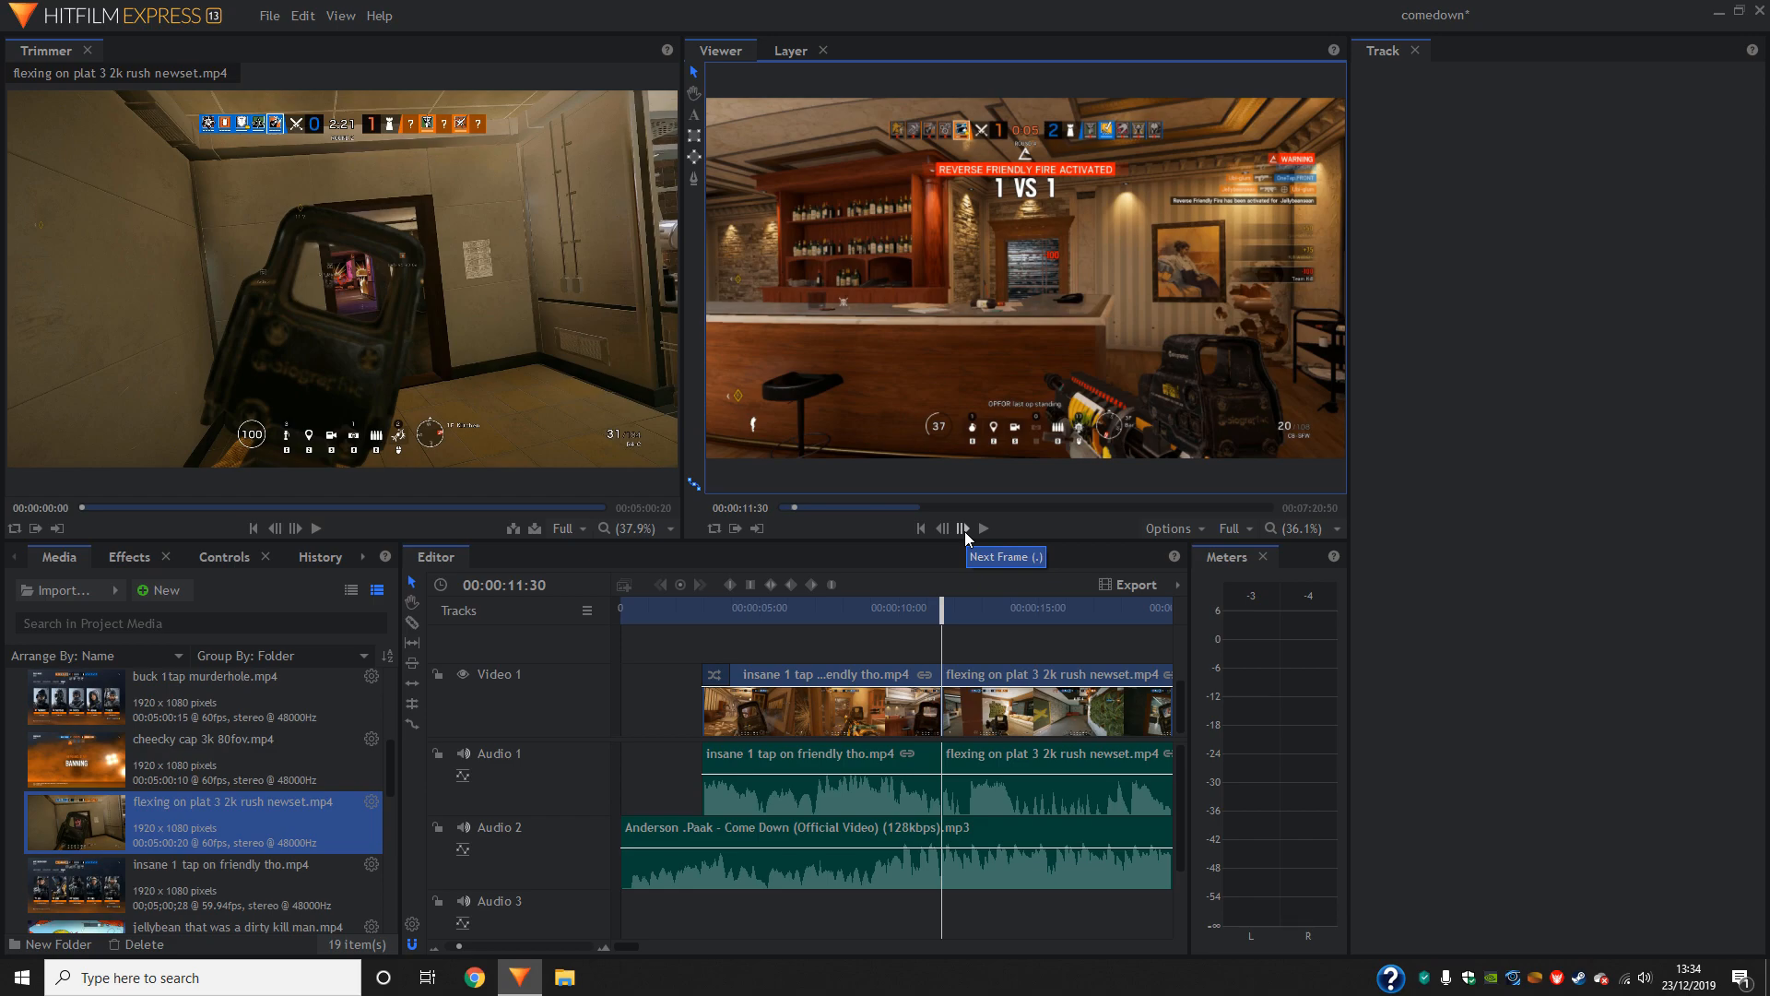
- Slice the second gameplay clip at 00:00:12:08, delete the short piece before the cut and move the rest against the first clip
left_click(964, 531)
left_click(964, 531)
left_click(965, 531)
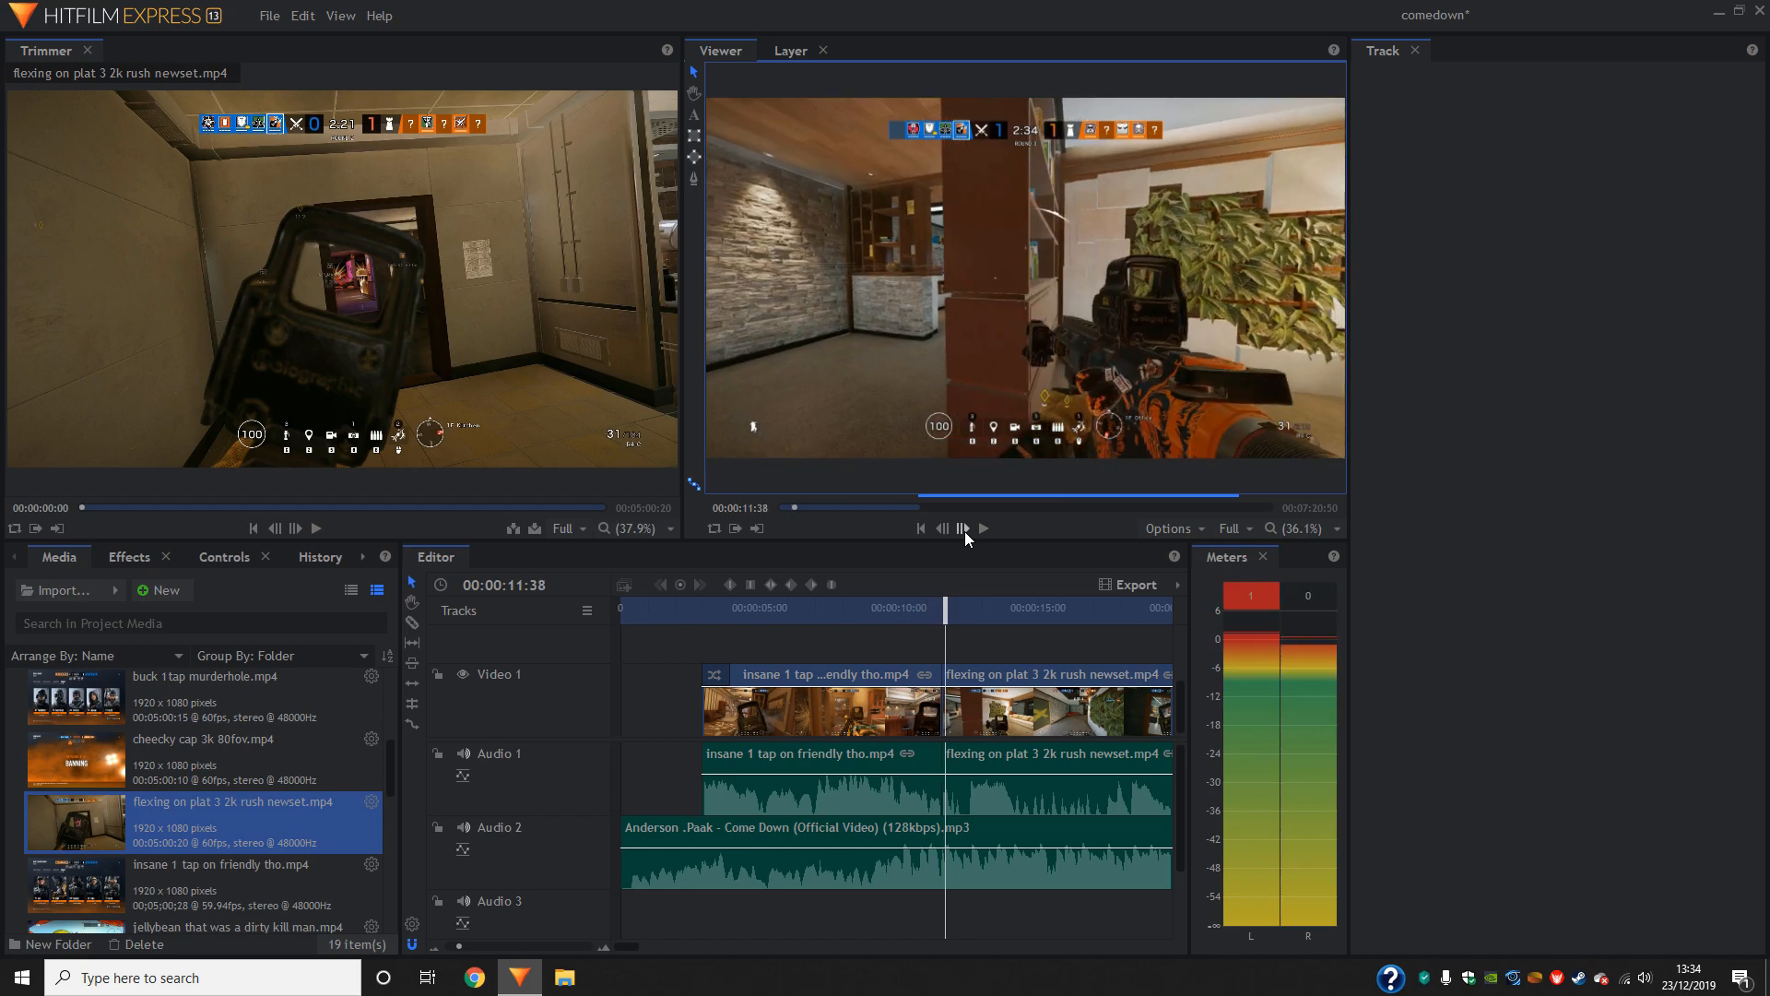
left_click(965, 531)
left_click(964, 532)
left_click(965, 531)
left_click(964, 531)
left_click(964, 531)
left_click(965, 531)
left_click(965, 531)
left_click(964, 531)
left_click(965, 531)
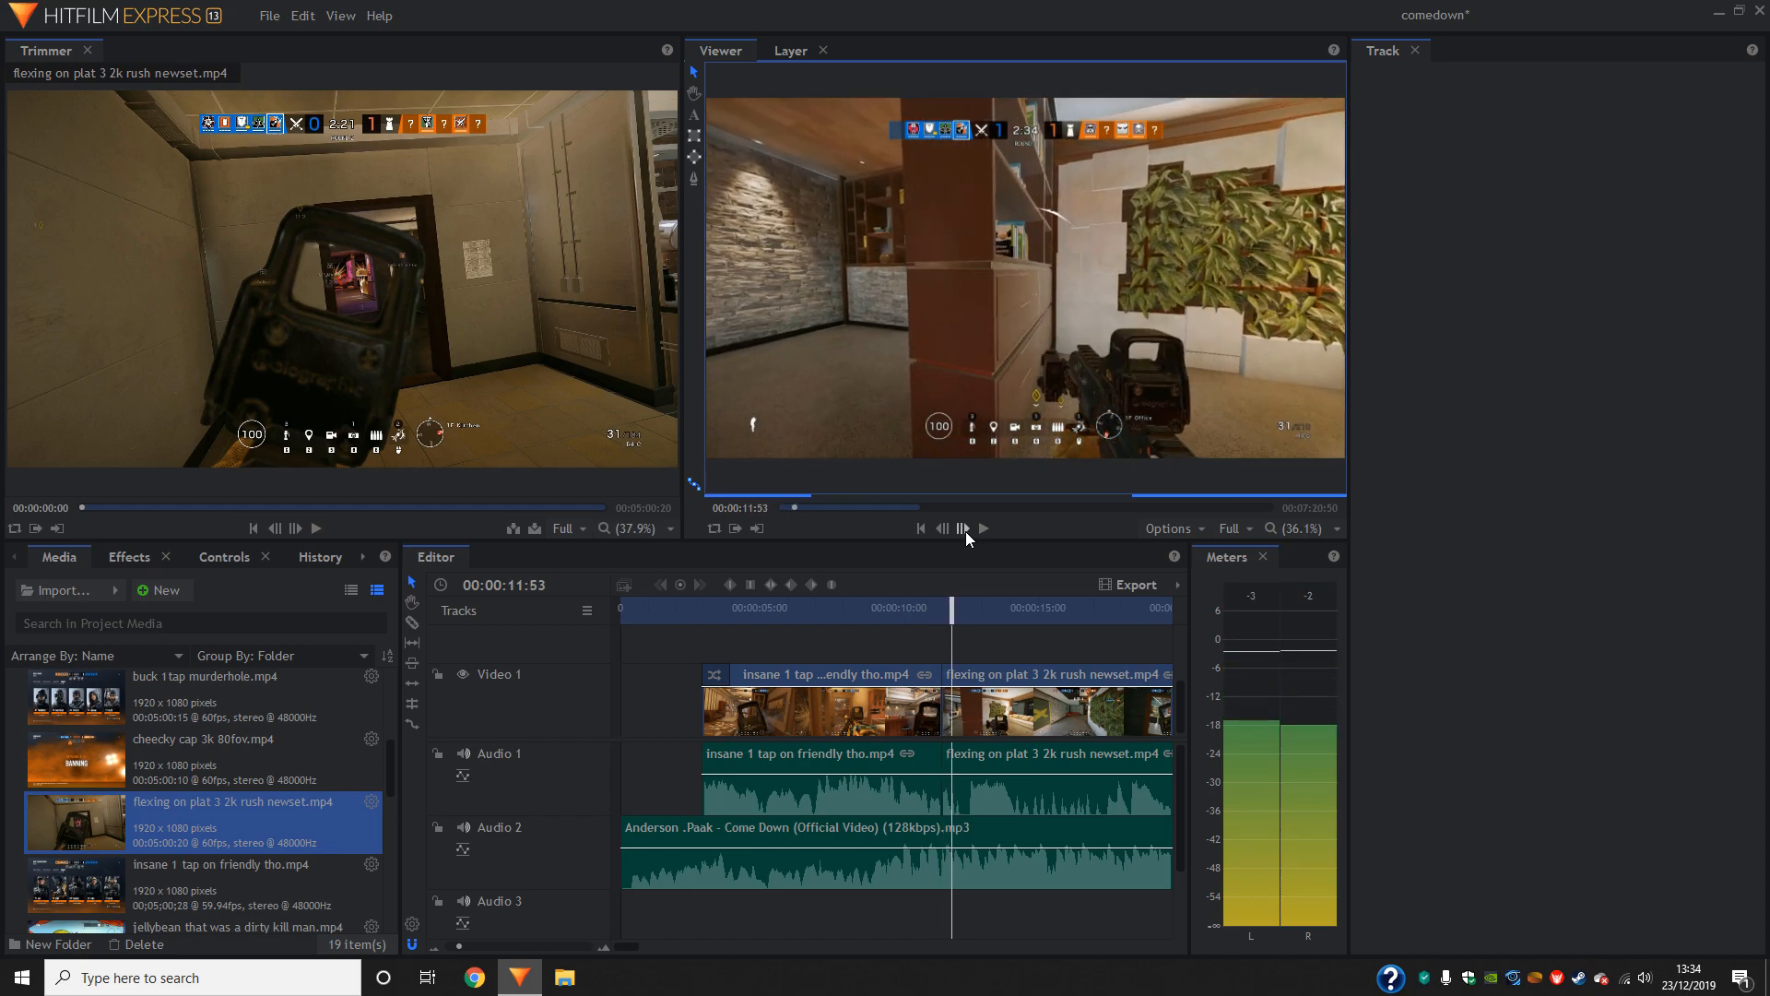
left_click(965, 531)
left_click(966, 531)
left_click(965, 531)
left_click(965, 531)
left_click(965, 531)
left_click(968, 531)
left_click(968, 532)
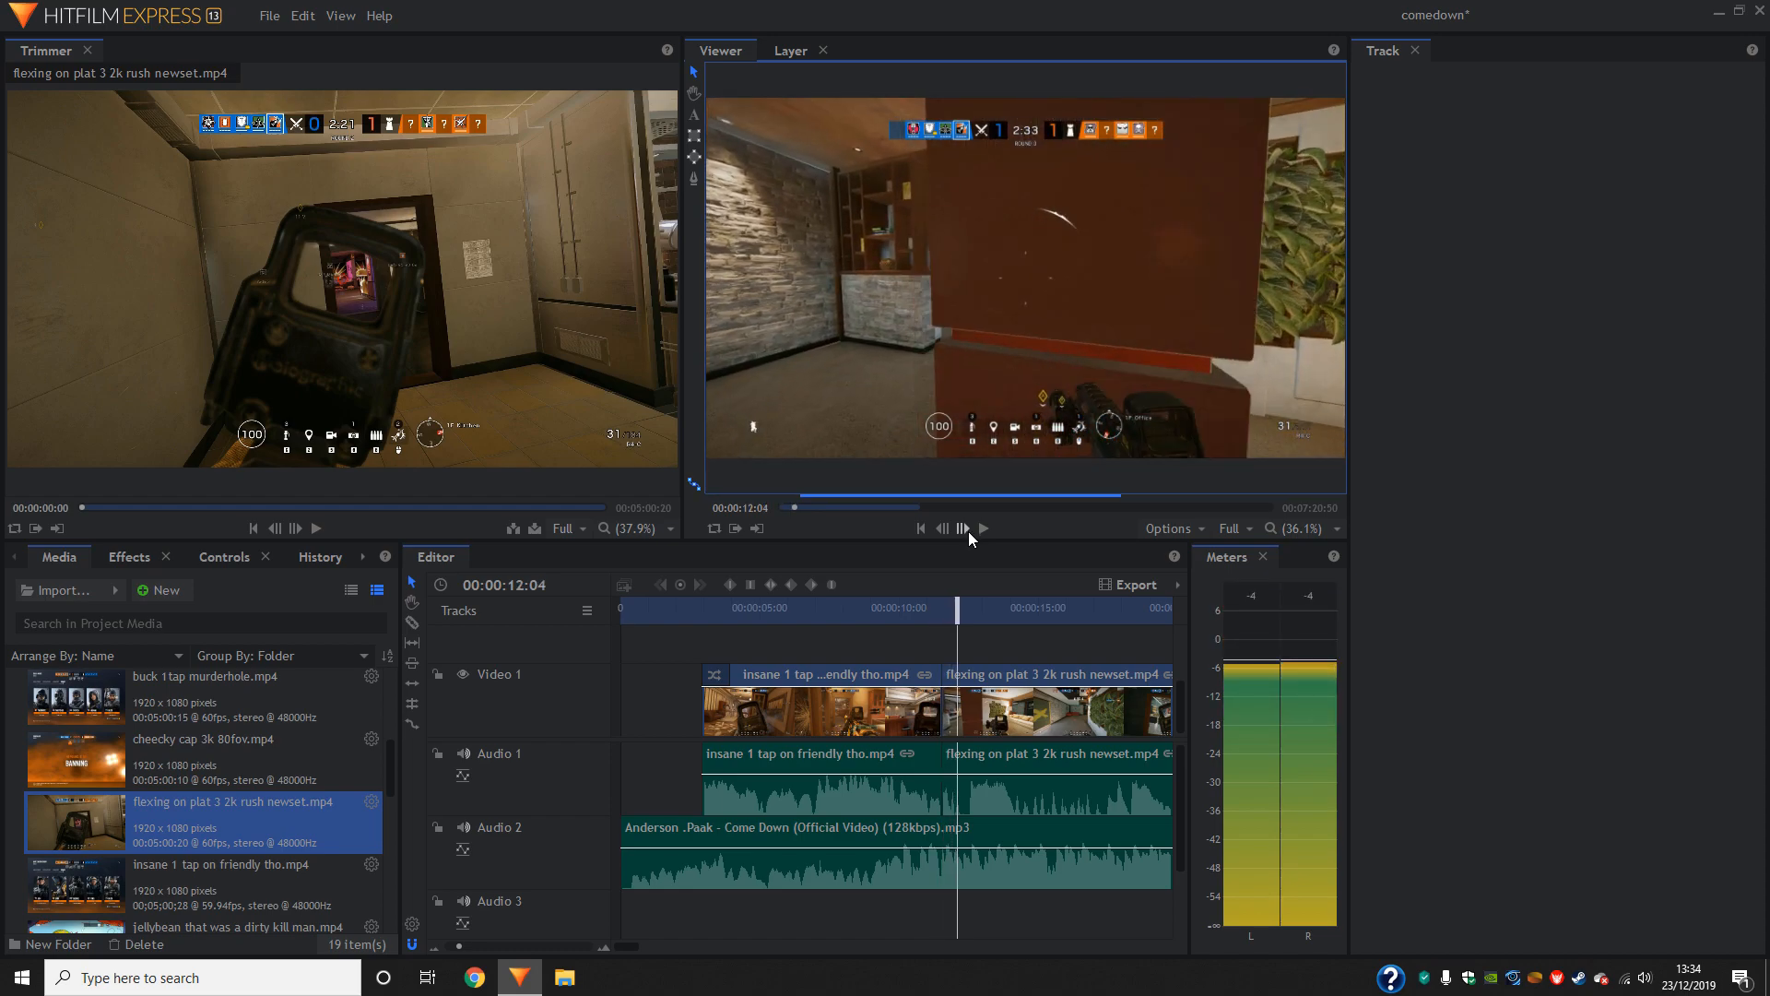
left_click(968, 531)
left_click(968, 531)
left_click(968, 531)
left_click(968, 531)
left_click(968, 531)
left_click(968, 531)
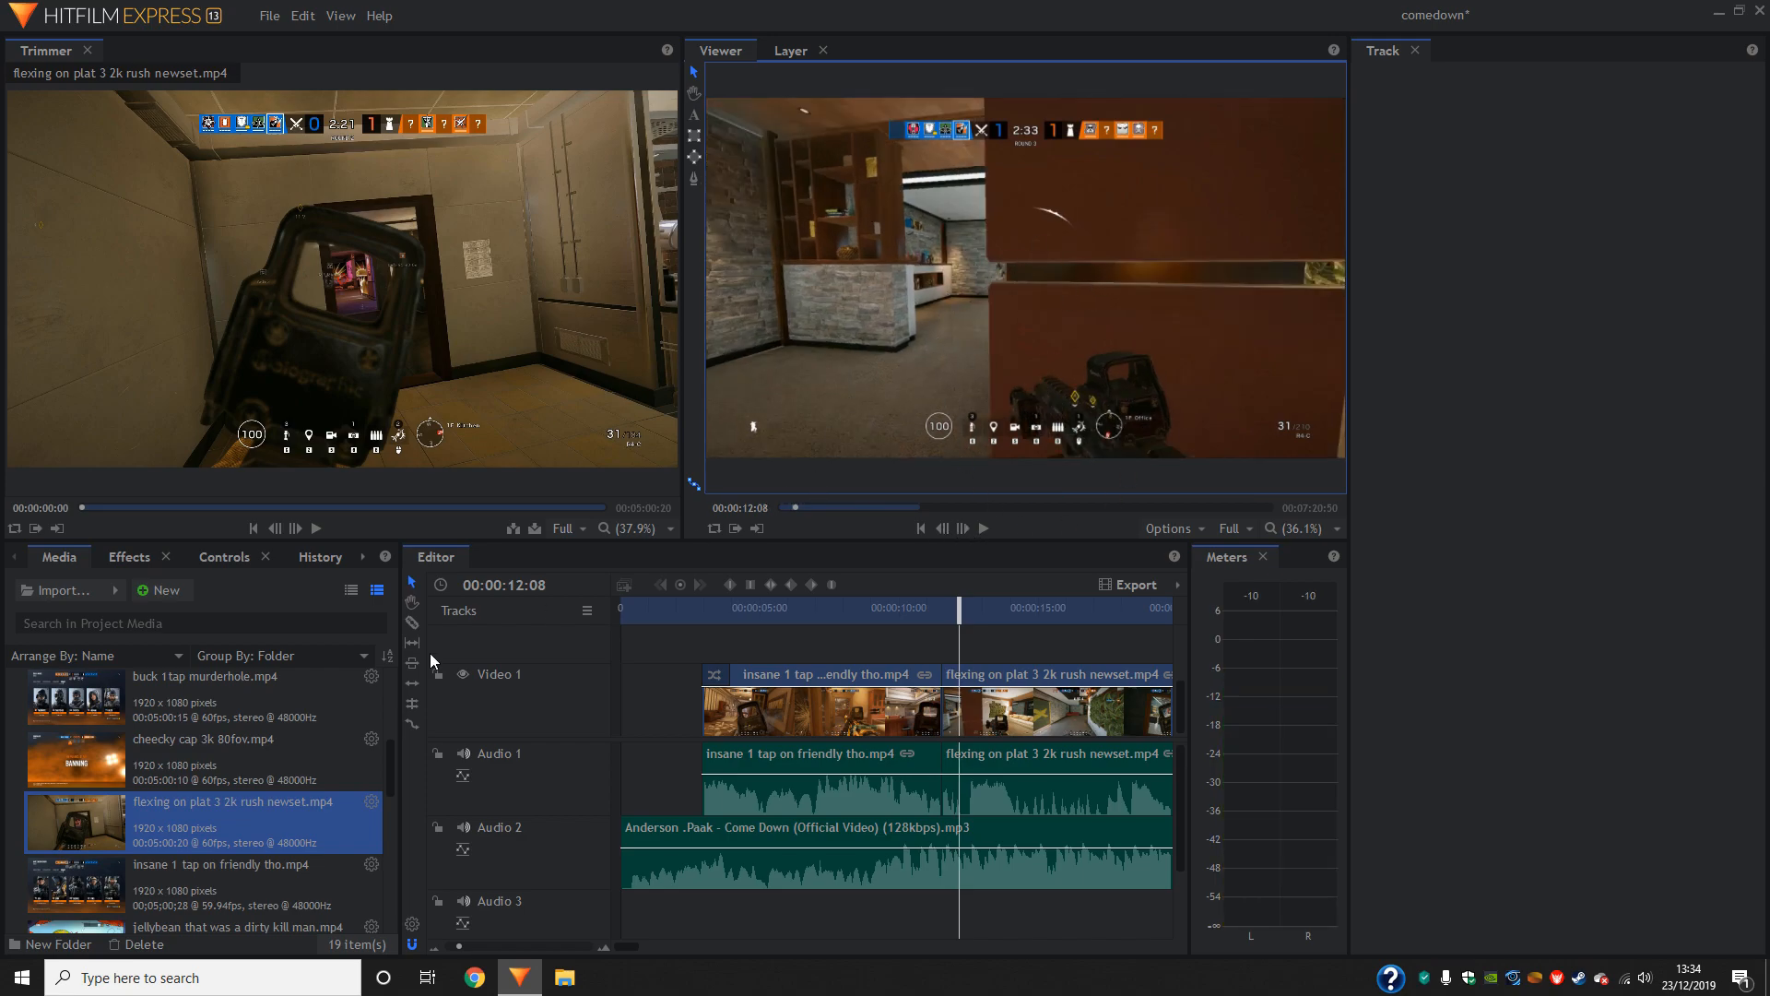
left_click(413, 623)
left_click(960, 710)
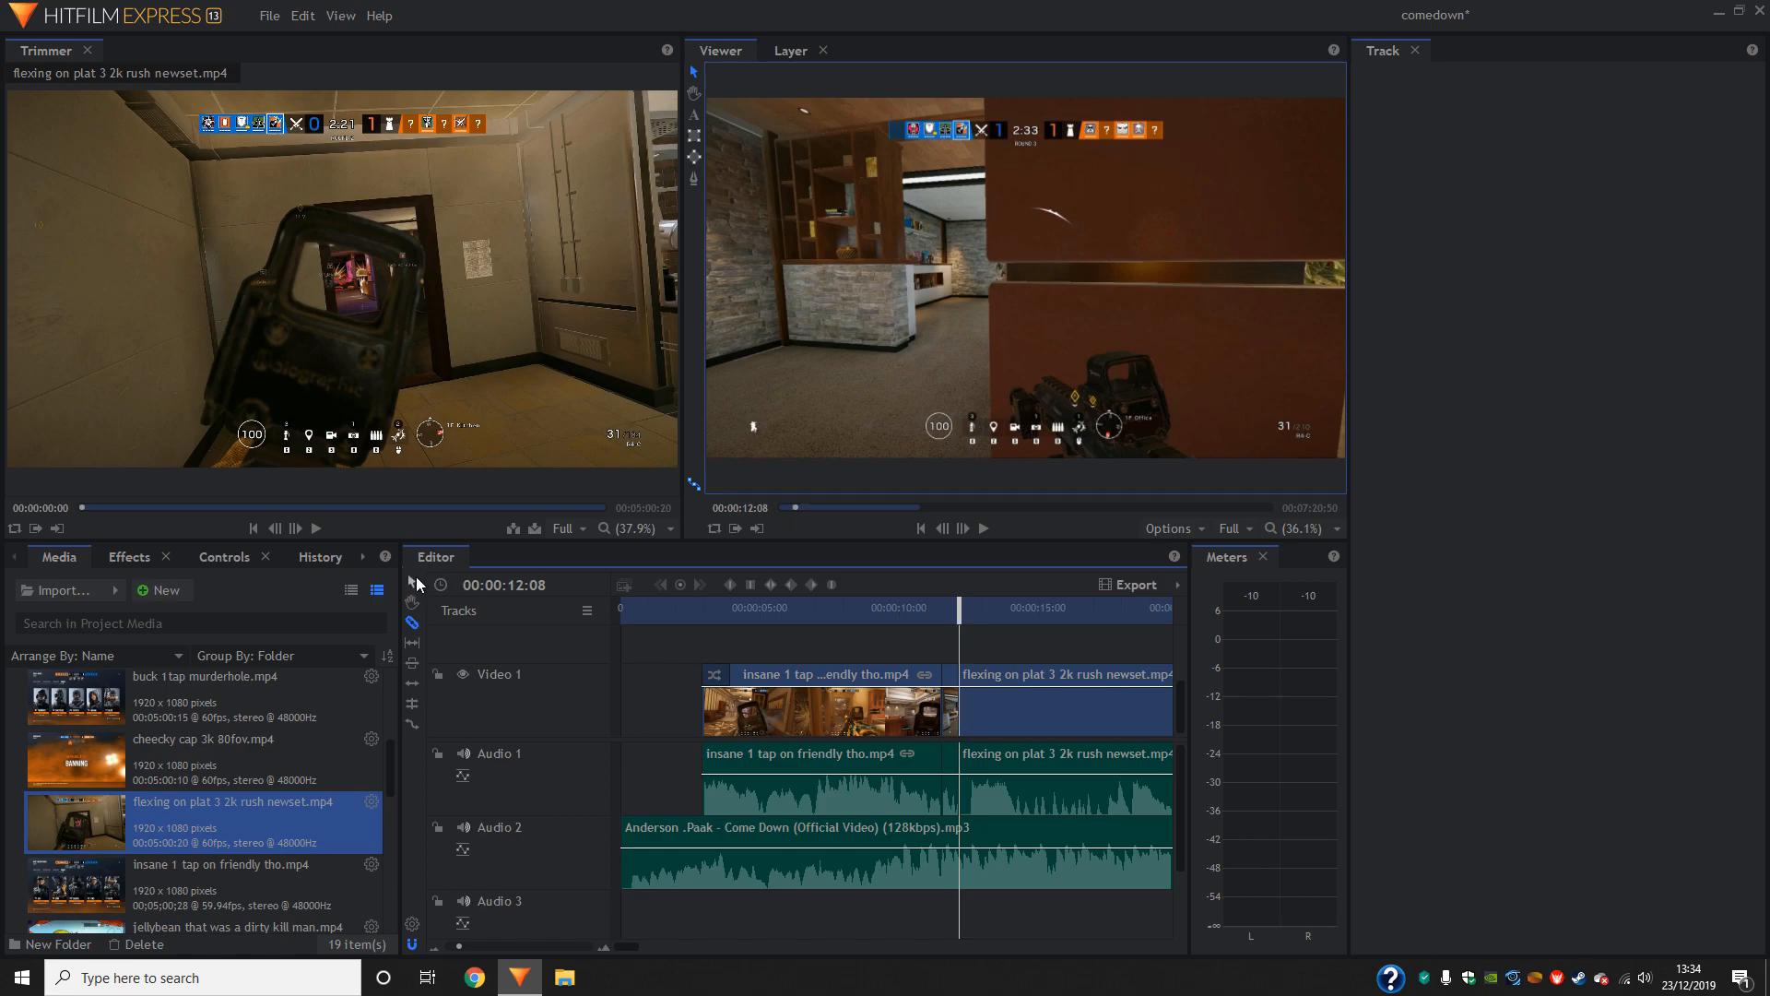
left_click(1025, 277)
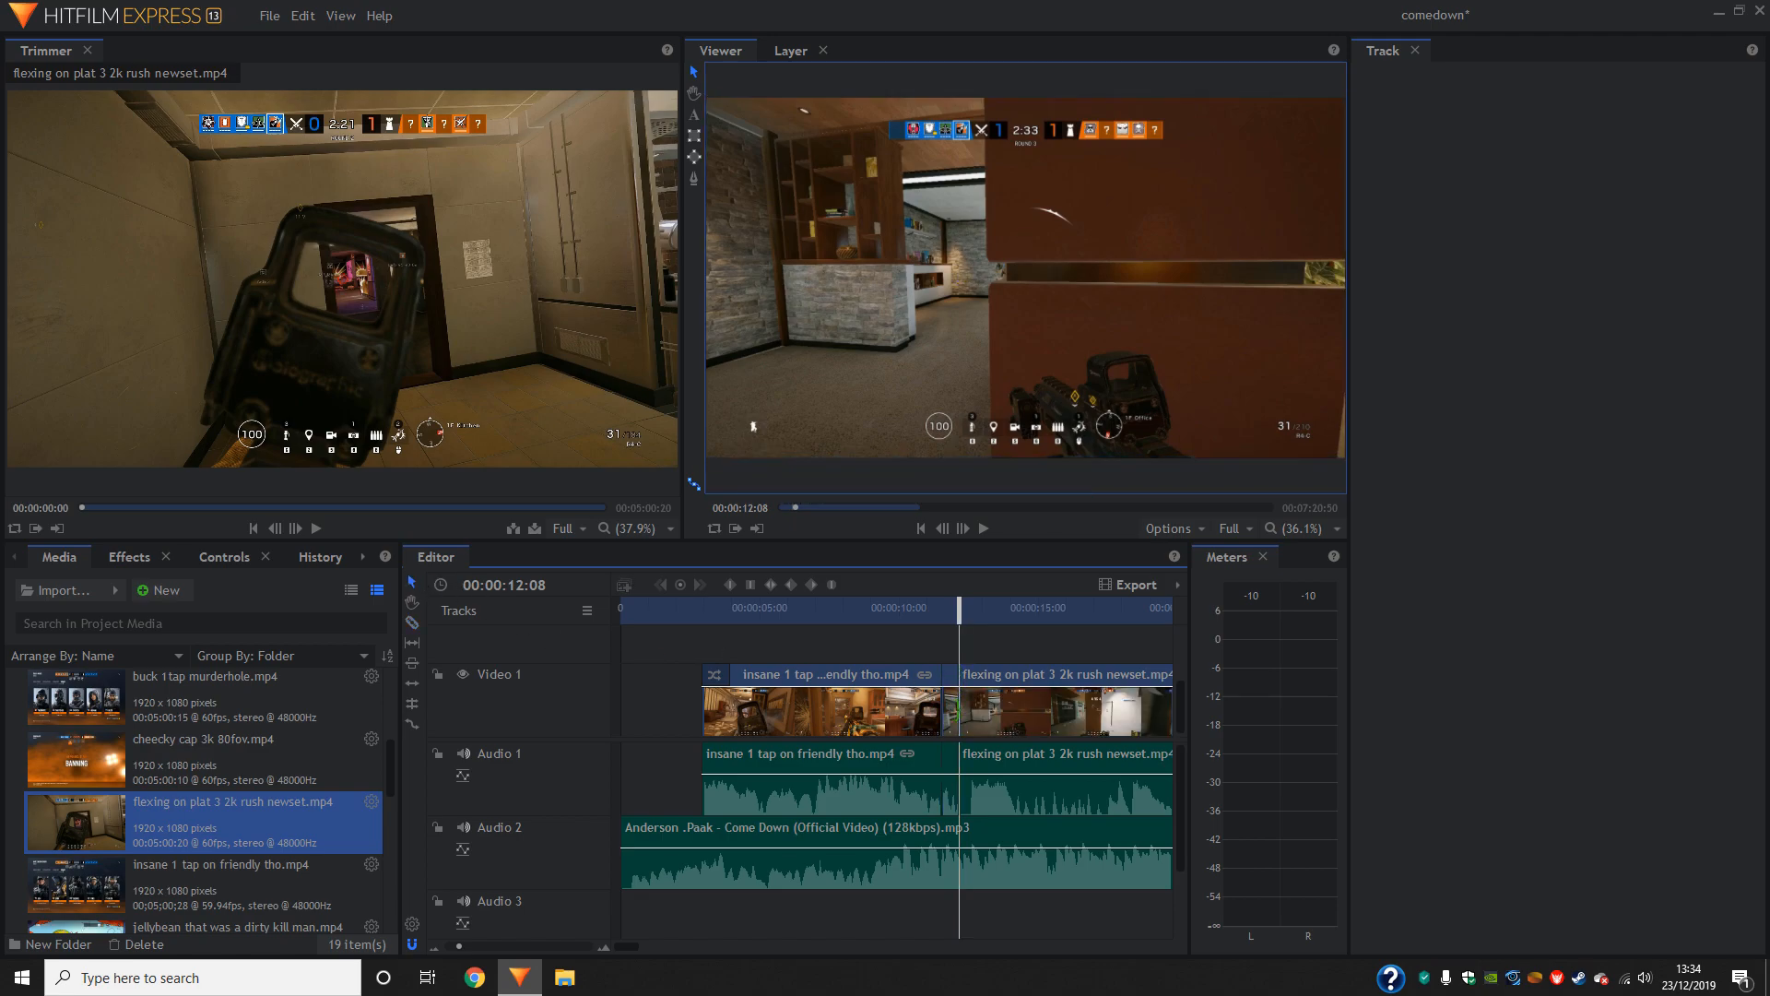
key("Delete")
left_click_drag(982, 723, 970, 723)
- Examine the frames on either side of the cut at 00:00:11:31 to check how the two clips join
left_click(941, 610)
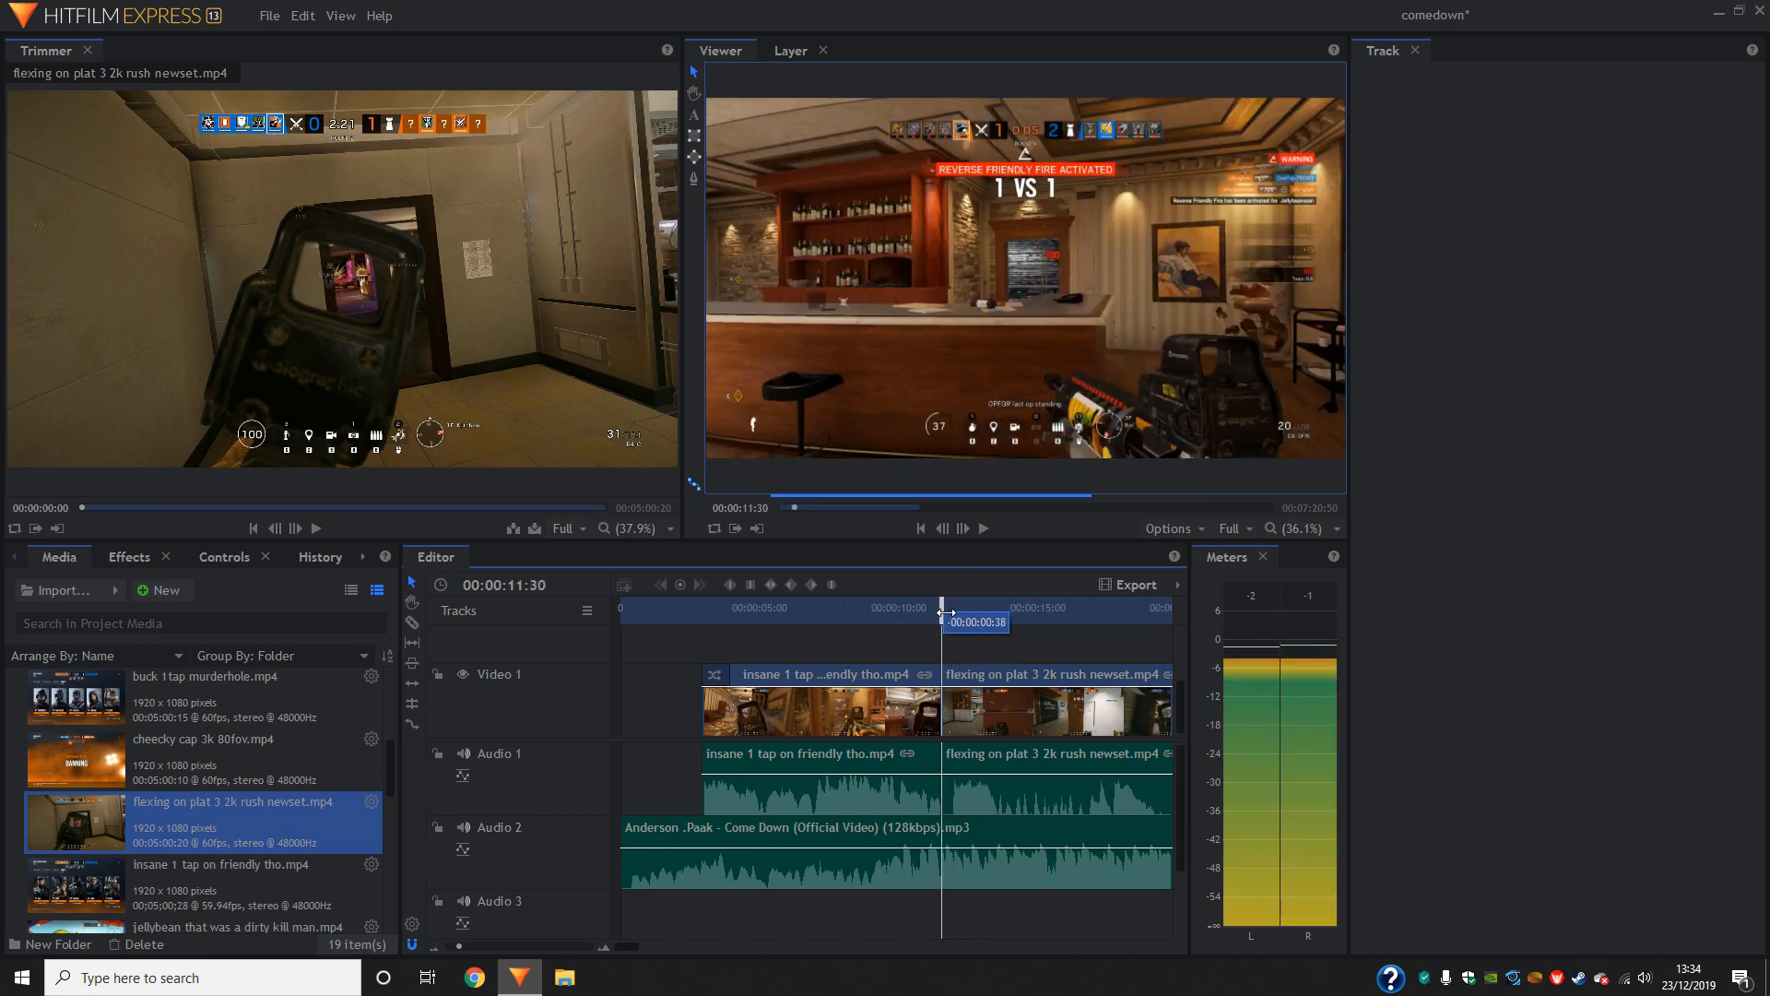
left_click(962, 529)
left_click(963, 528)
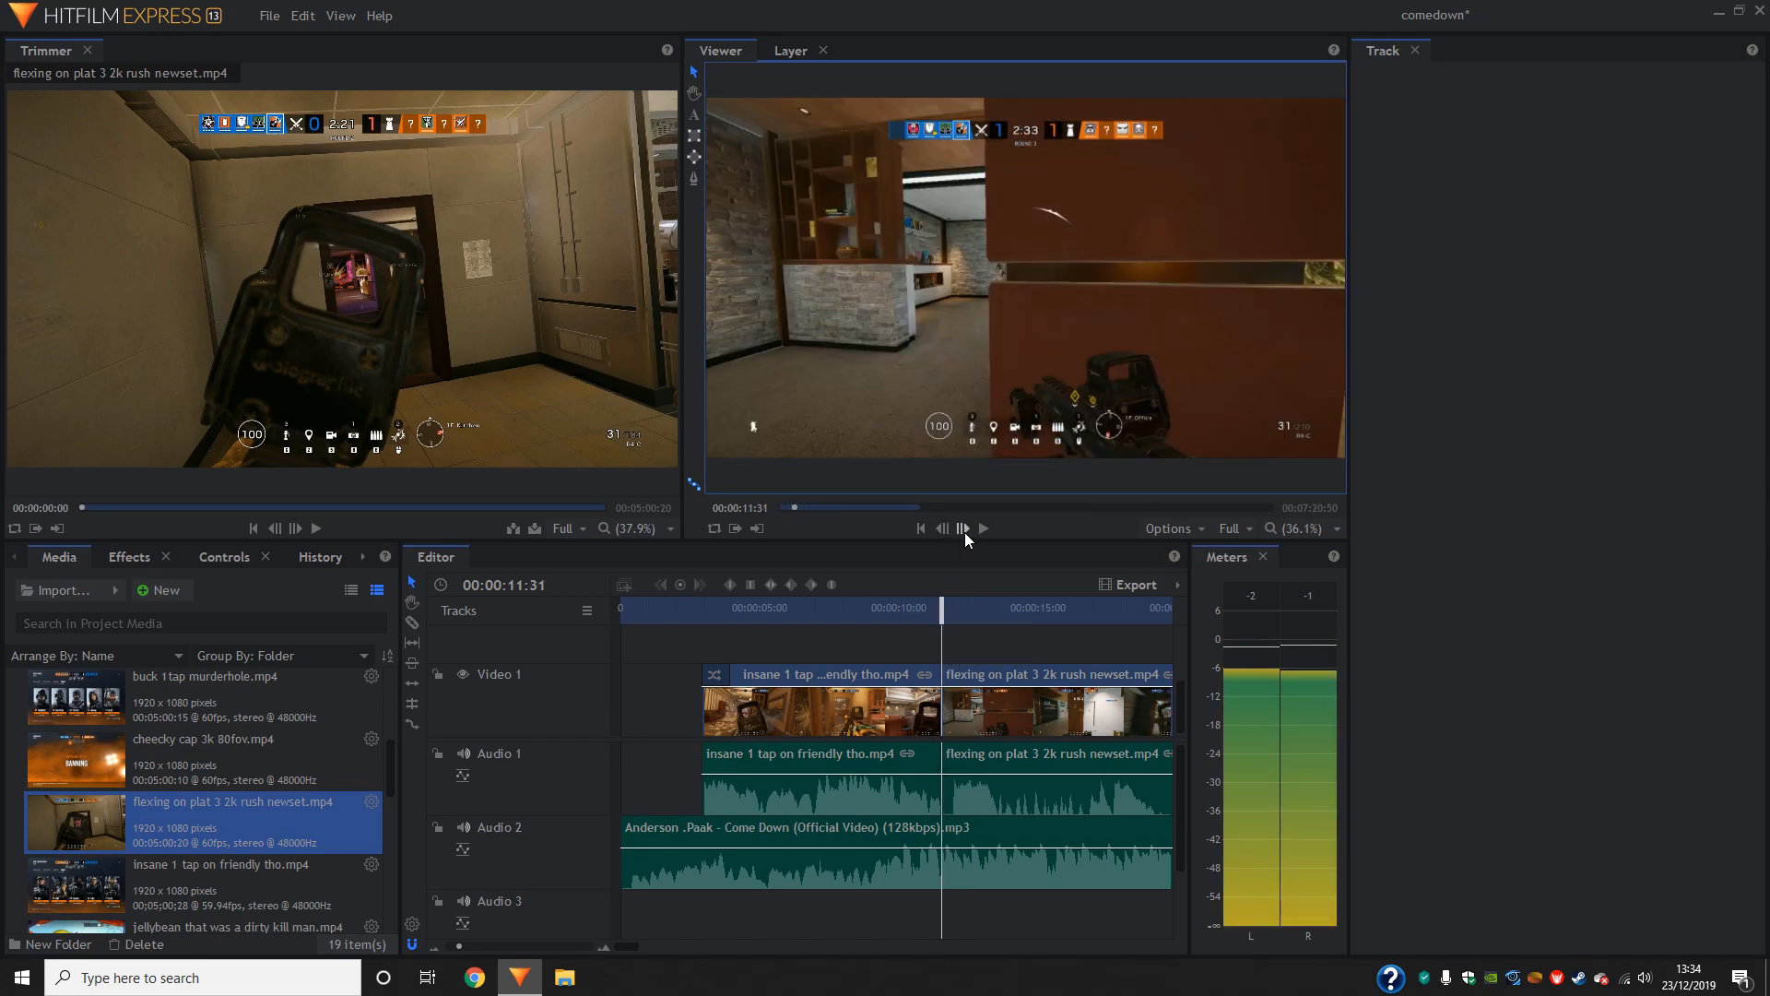
double_click(962, 528)
- Play the montage from near the song's start into the second gameplay clip to check the cut against the music
left_click_drag(960, 608, 651, 625)
left_click(984, 528)
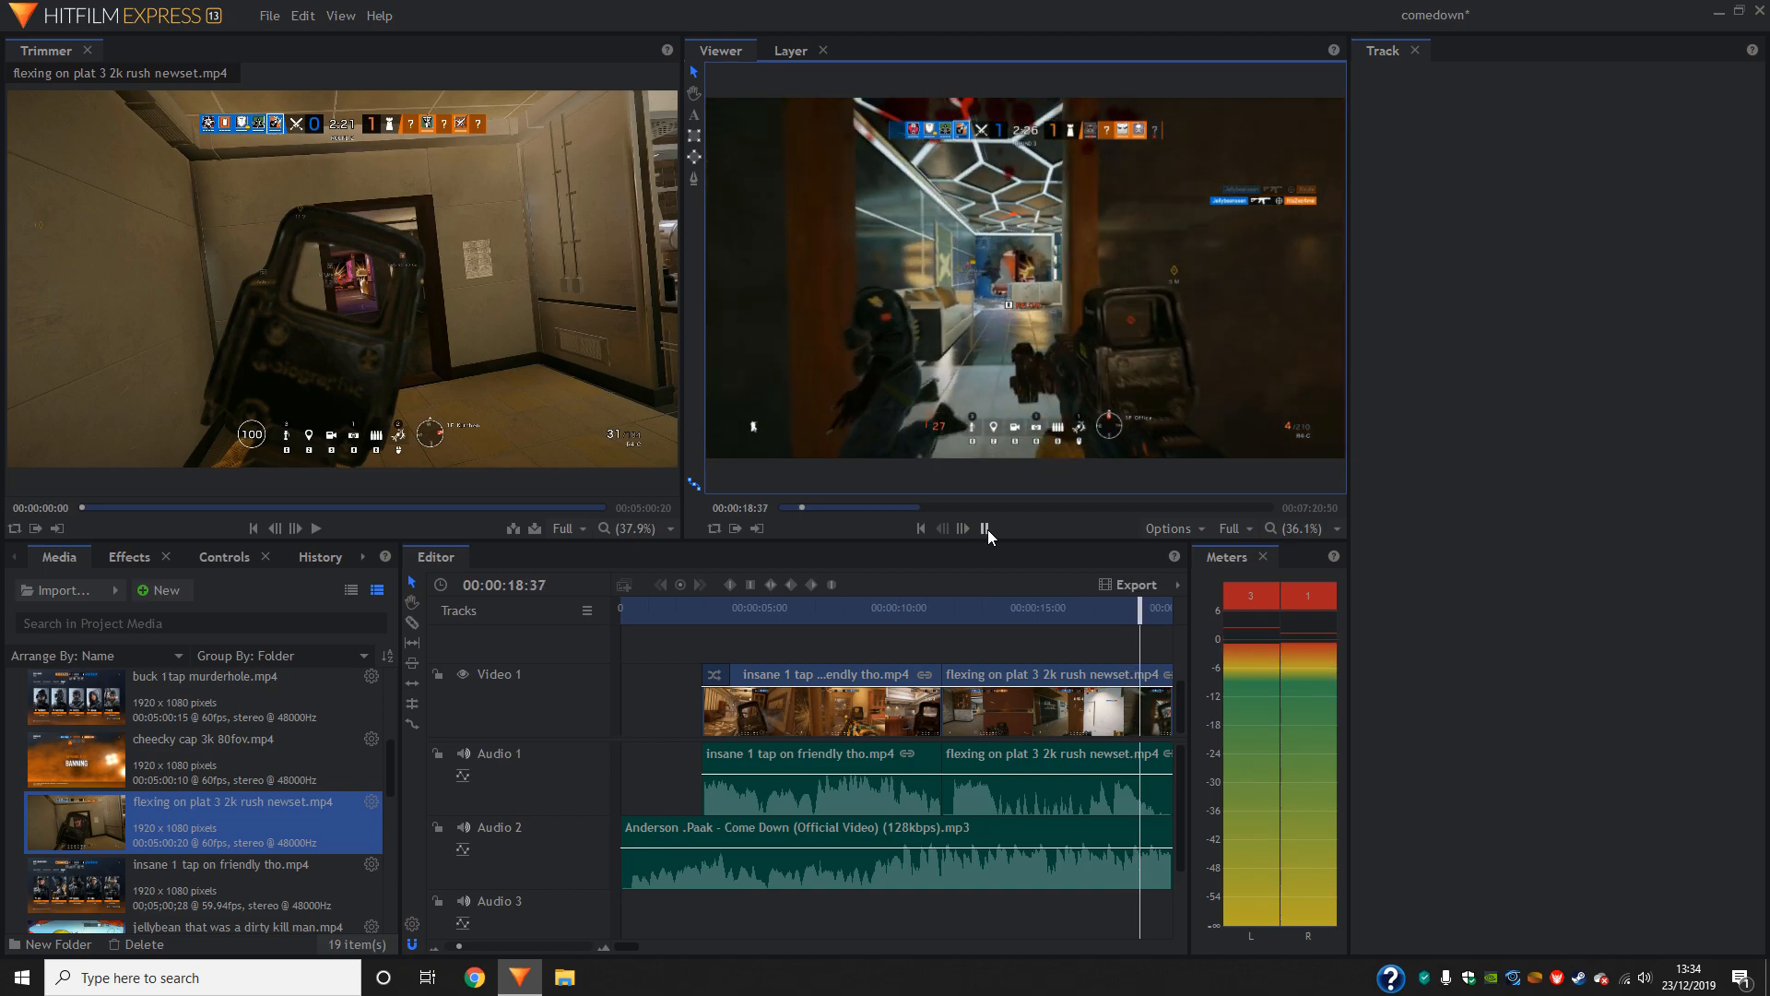
left_click(989, 529)
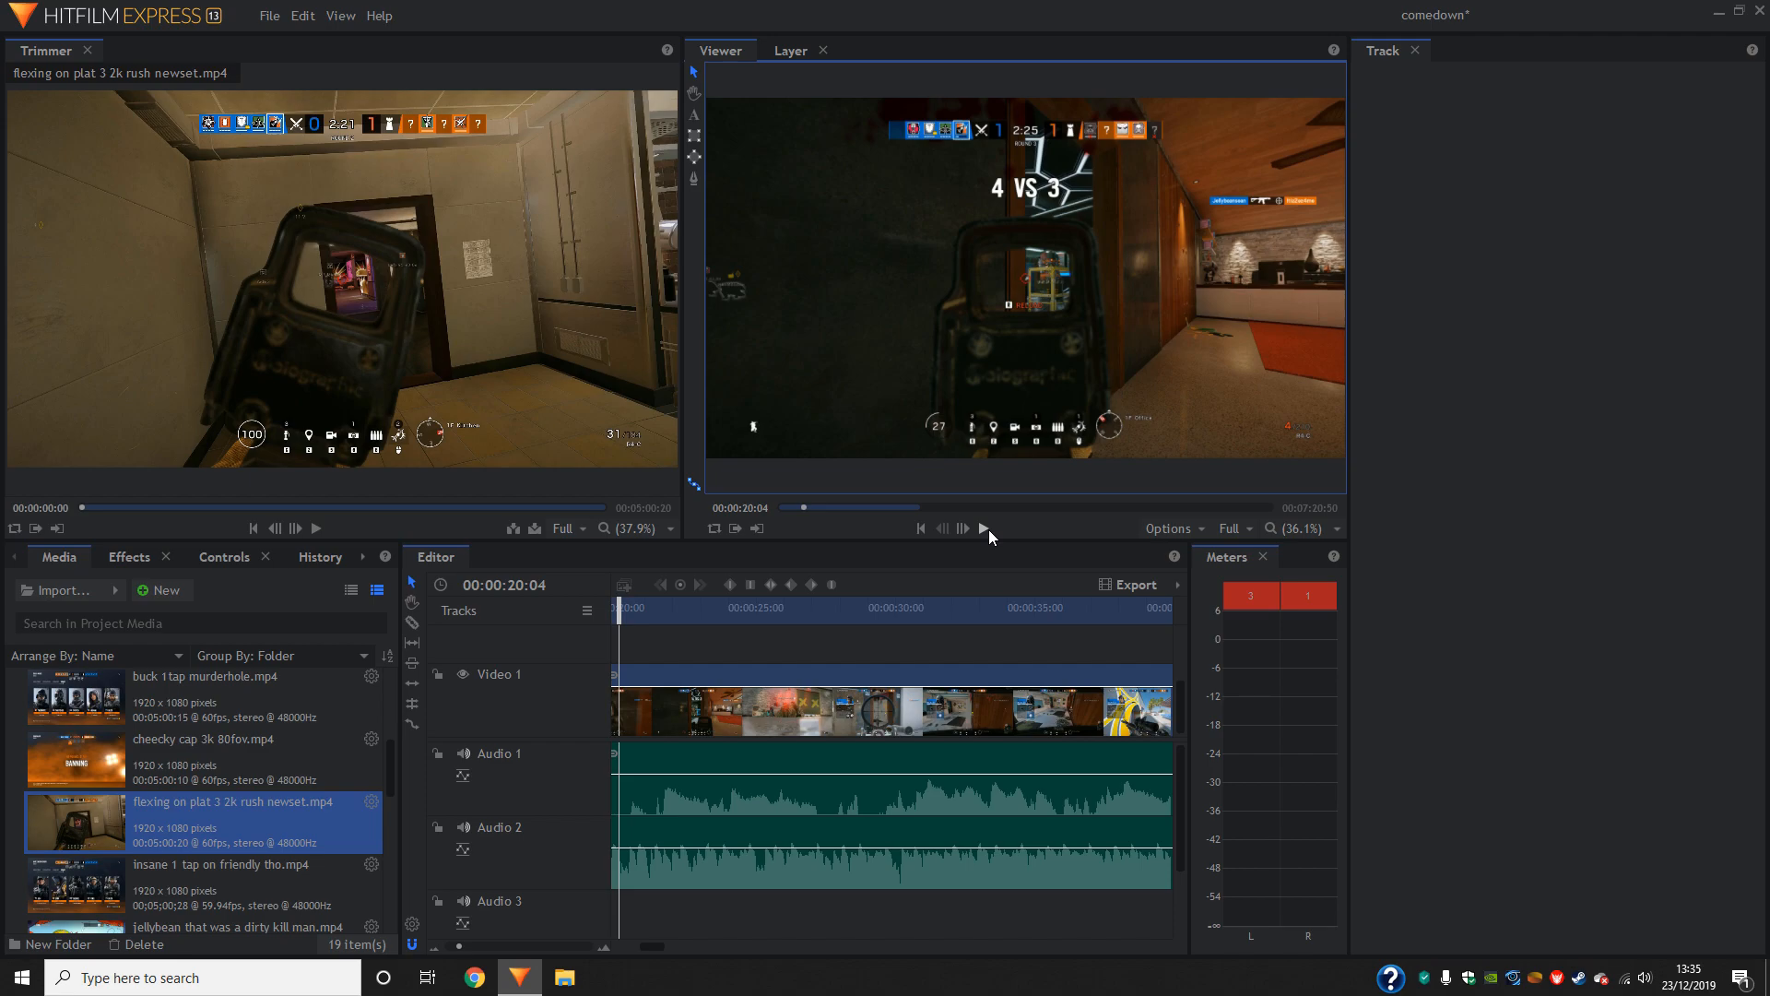
- Play back the opening of the second gameplay clip, and return the playhead to 00:00:10:20 in the first clip
left_click(921, 530)
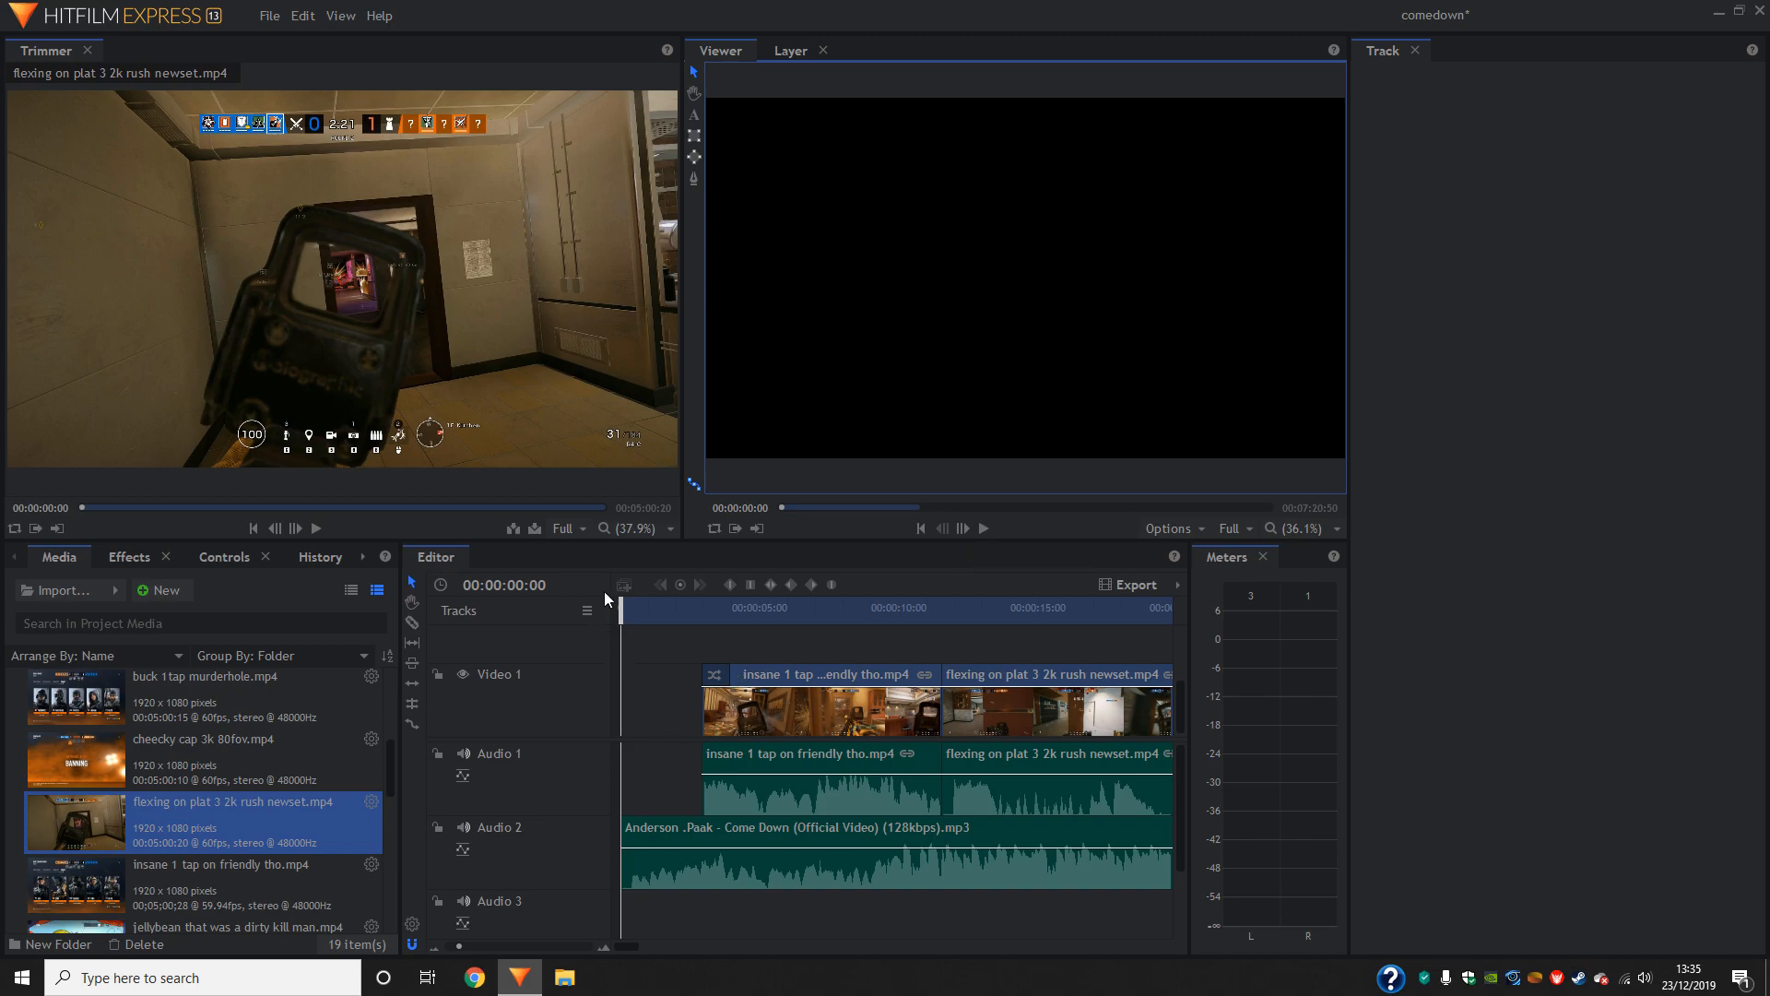
left_click_drag(630, 617, 948, 608)
left_click(987, 527)
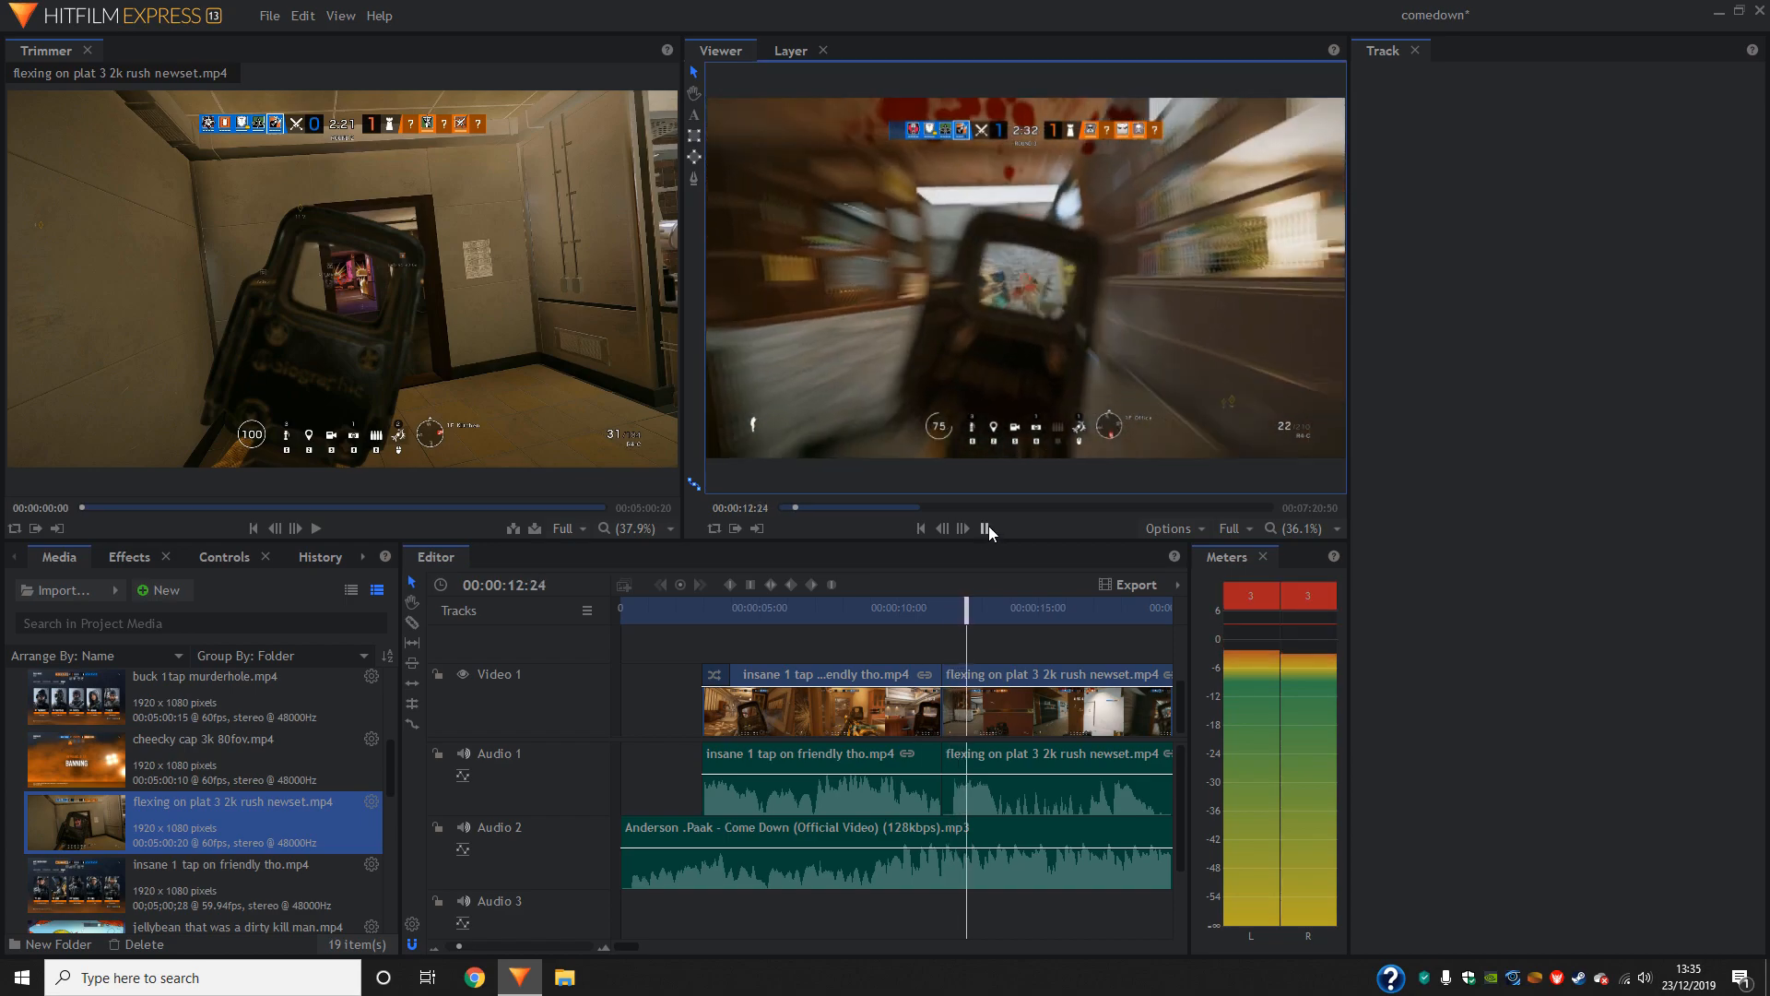
left_click(988, 526)
left_click_drag(1001, 614, 908, 619)
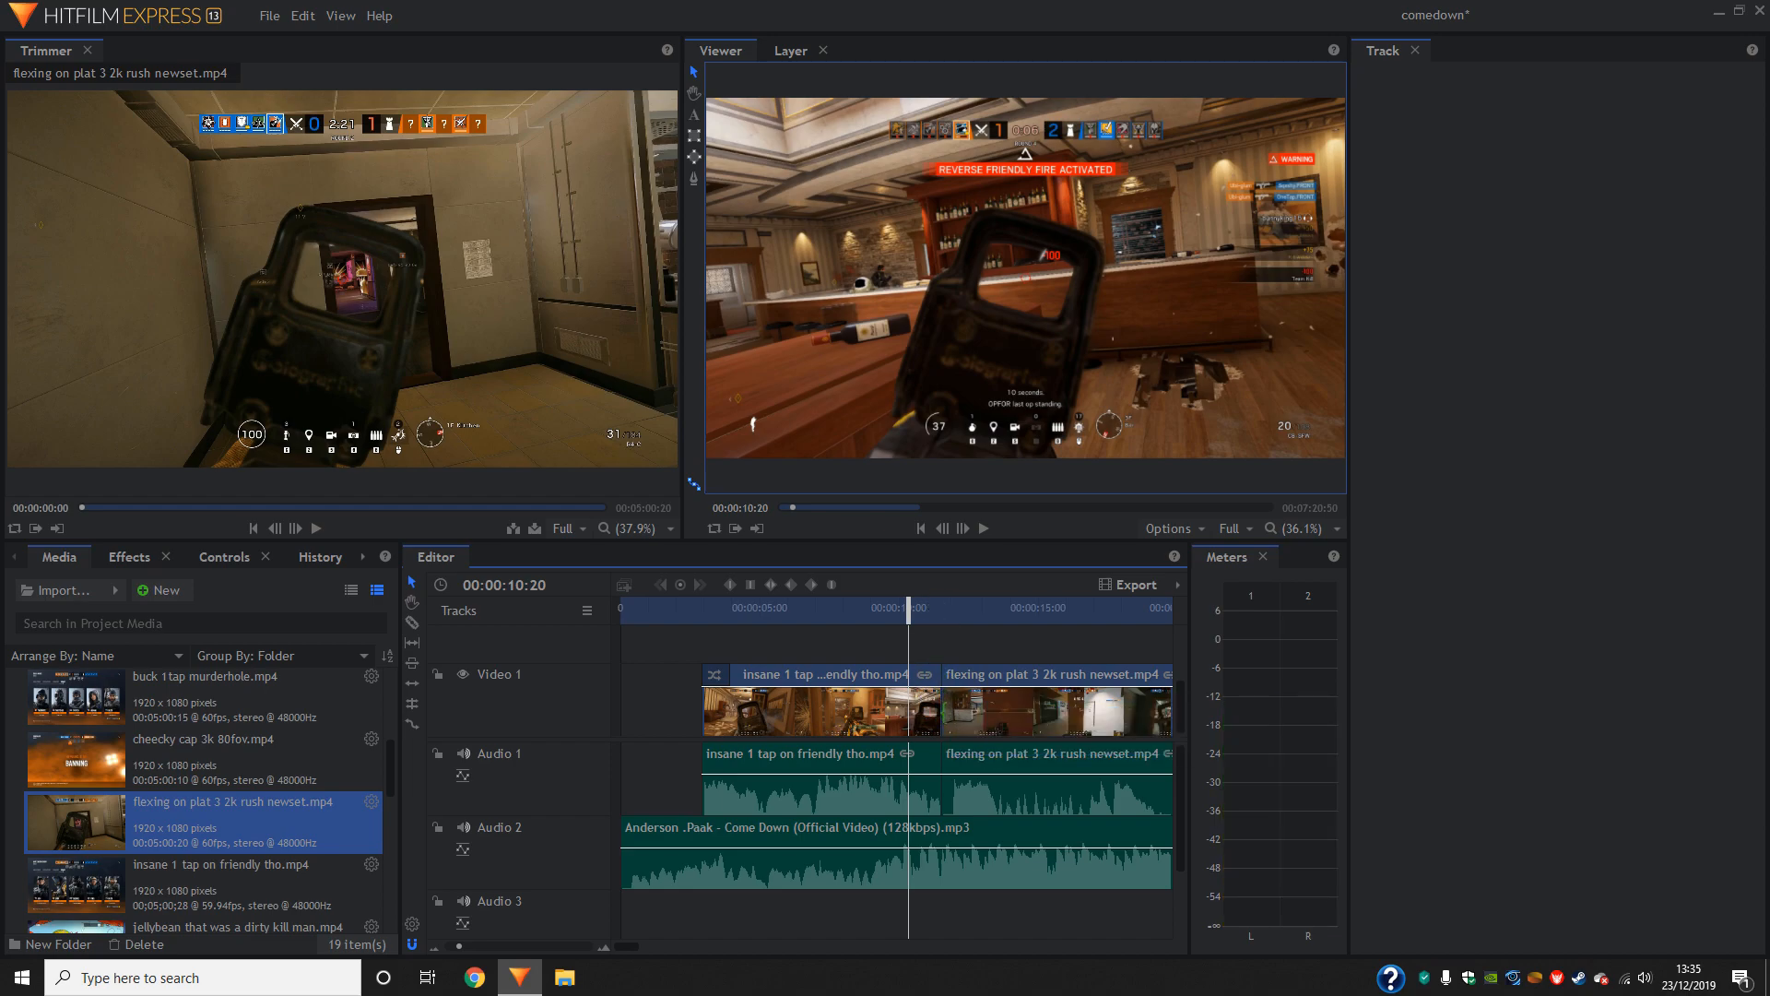
- Play the end of the first gameplay clip into the second several times to check the cut against the music
left_click(985, 528)
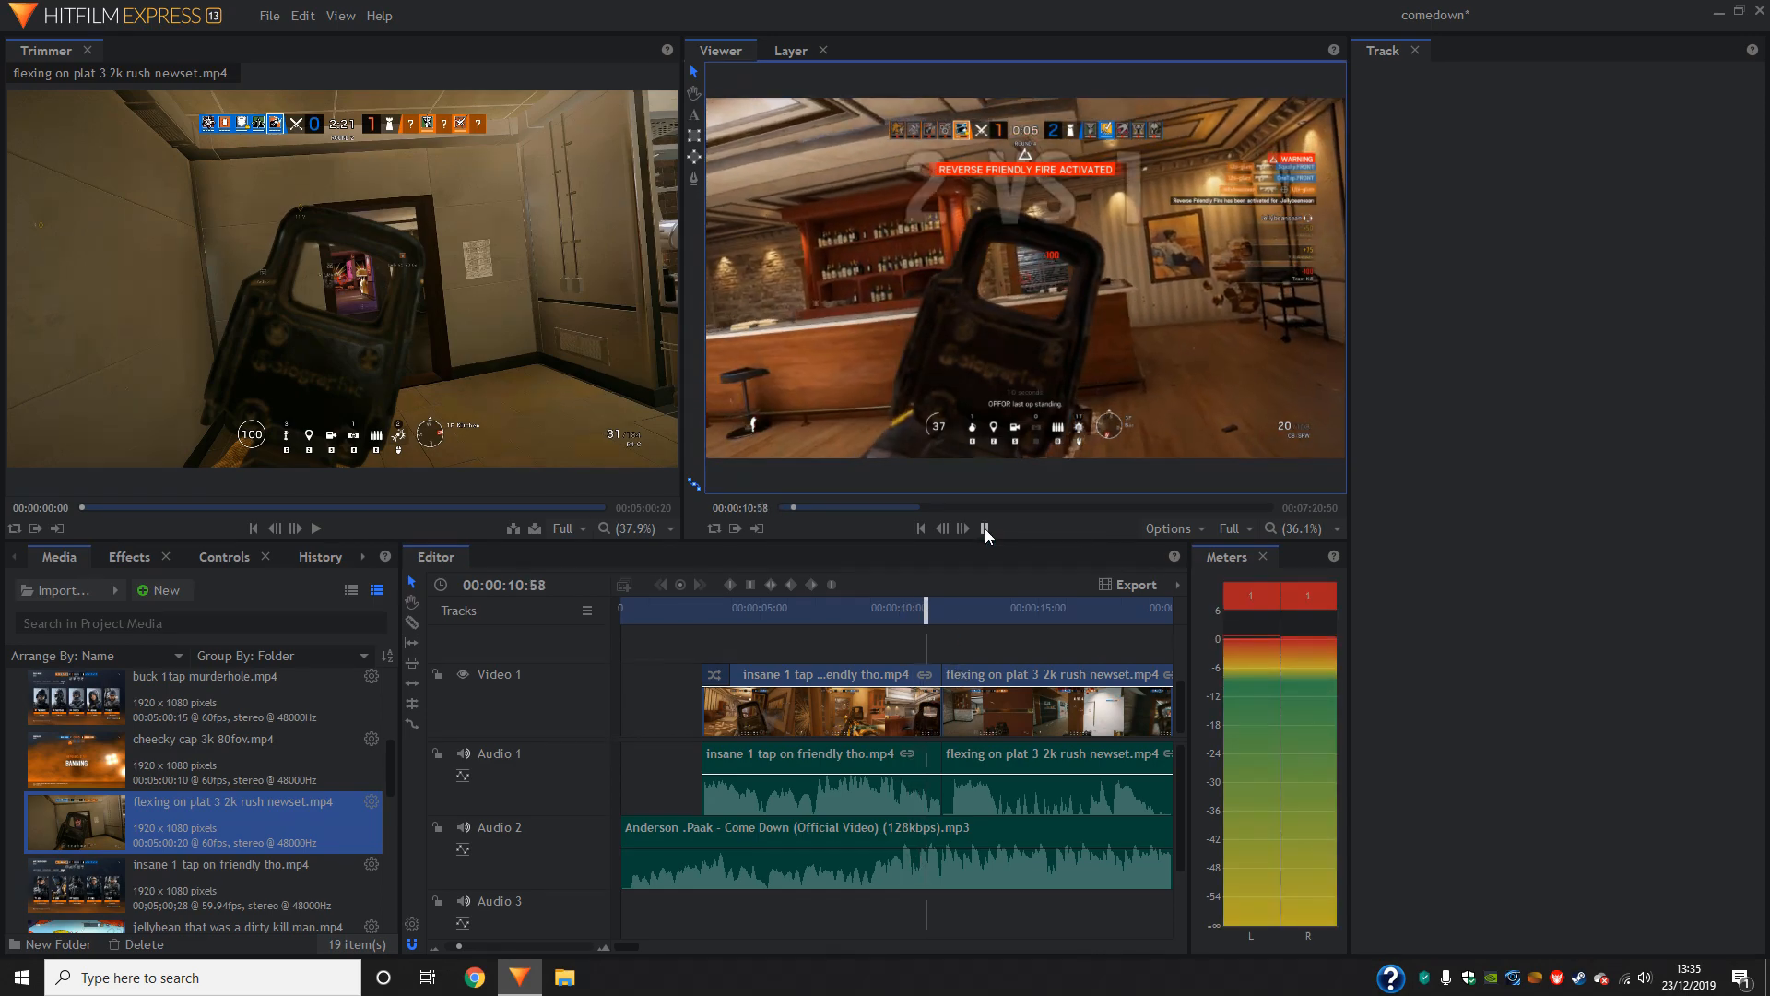
left_click(984, 528)
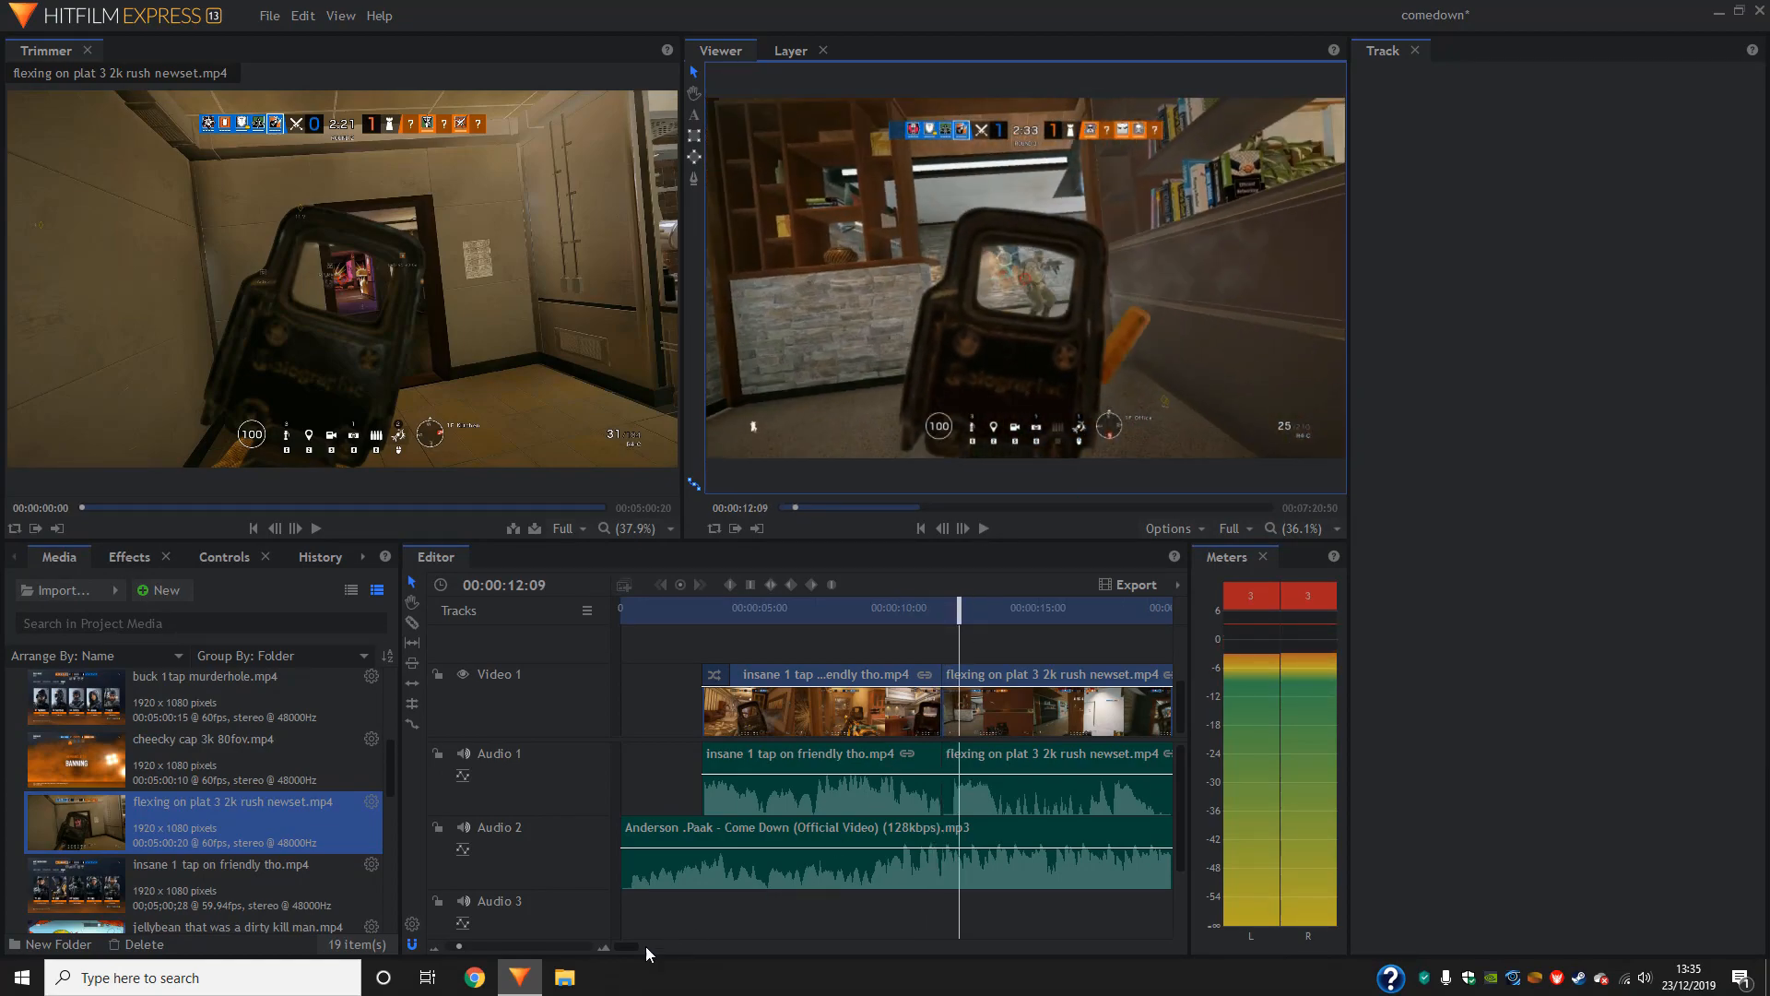
left_click(492, 947)
left_click_drag(893, 611, 995, 652)
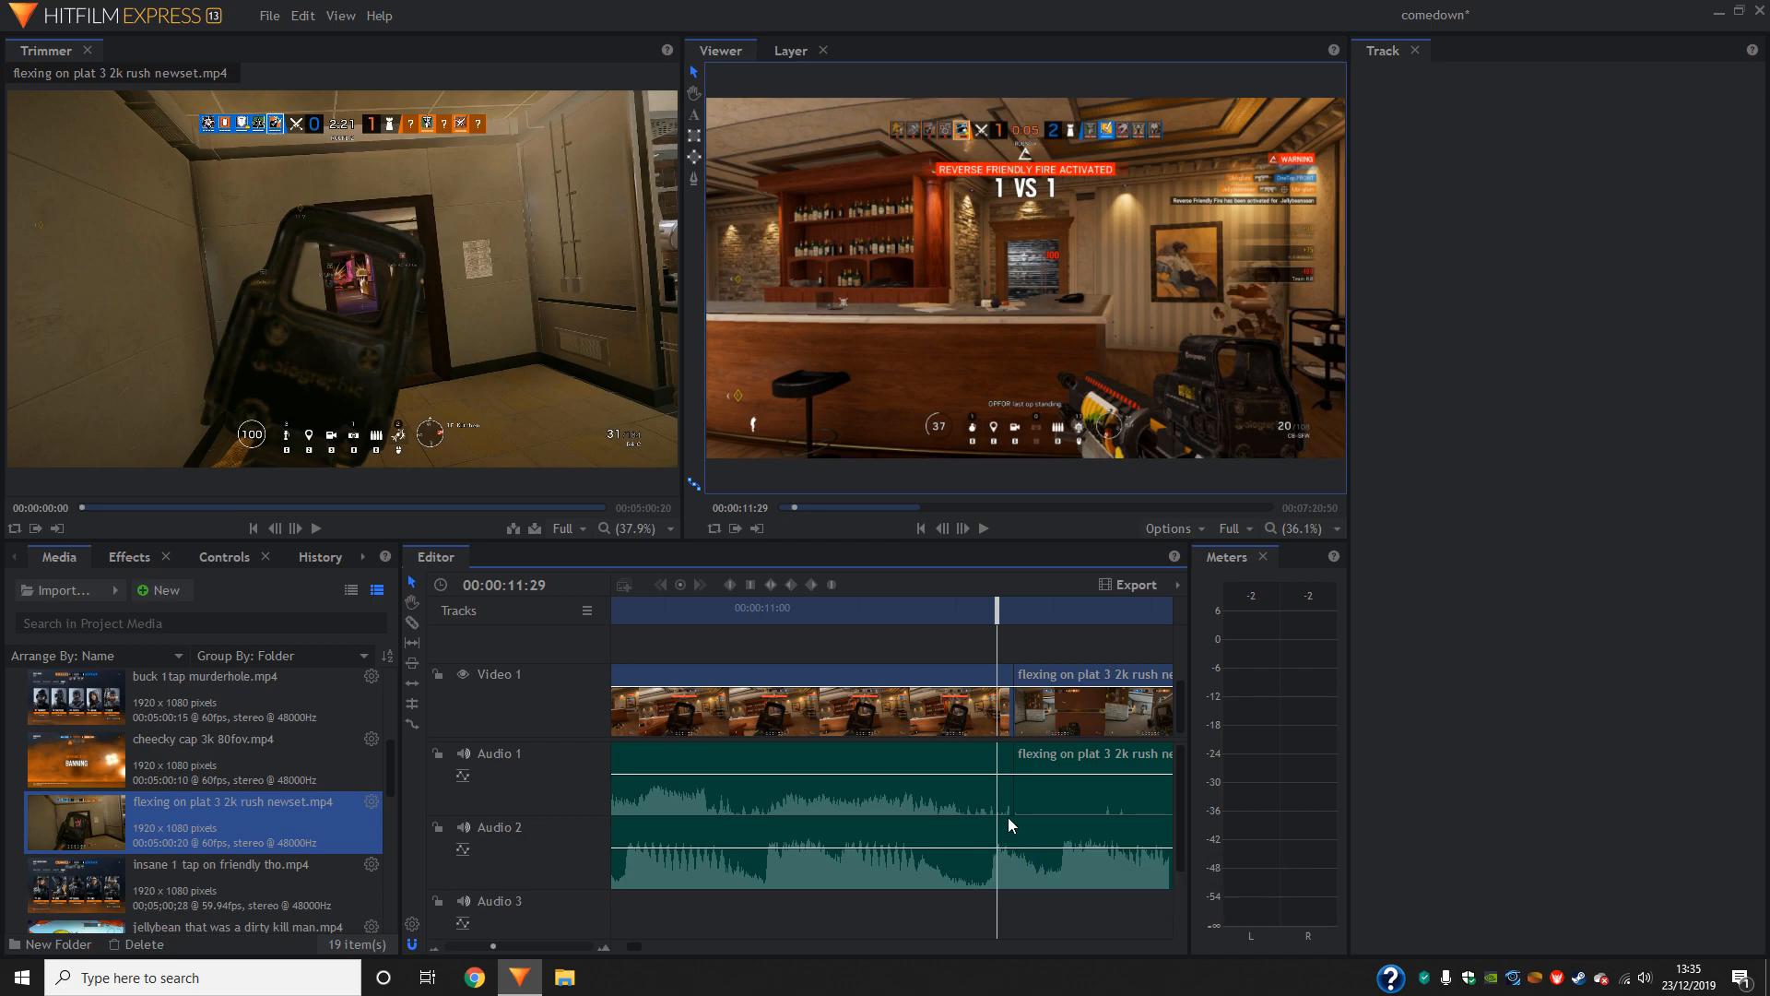
key("space")
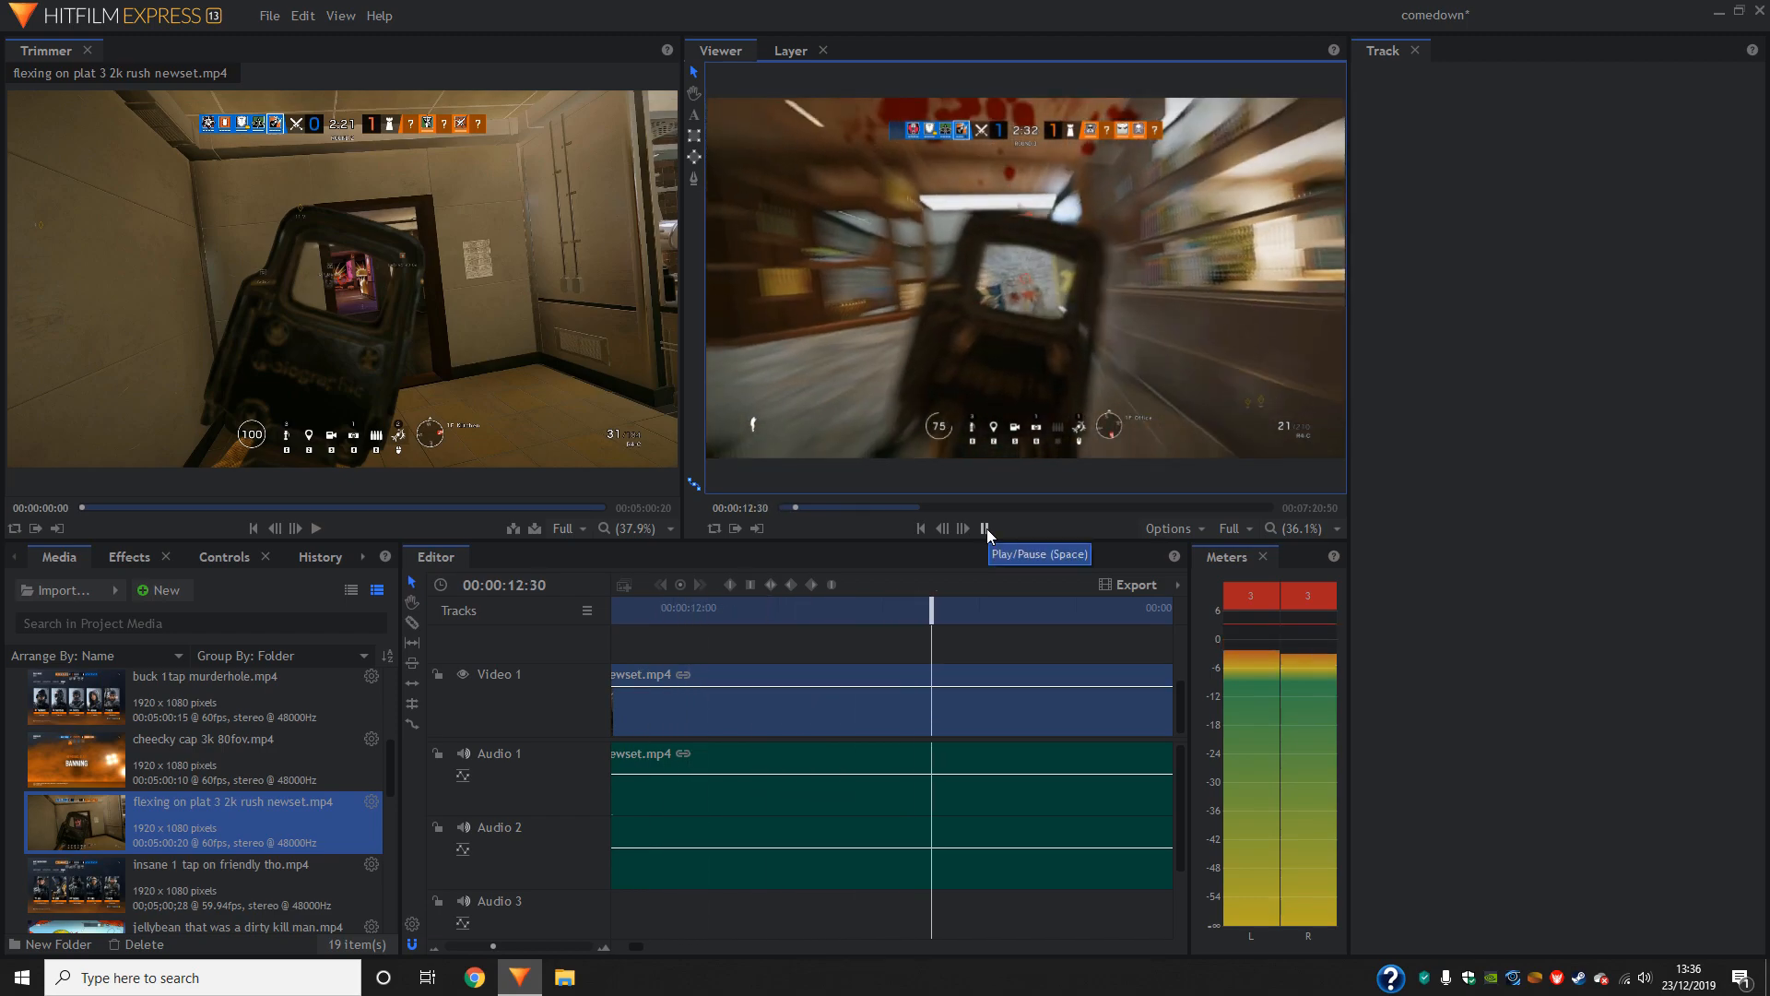
left_click(984, 529)
left_click_drag(624, 610, 667, 645)
left_click(984, 527)
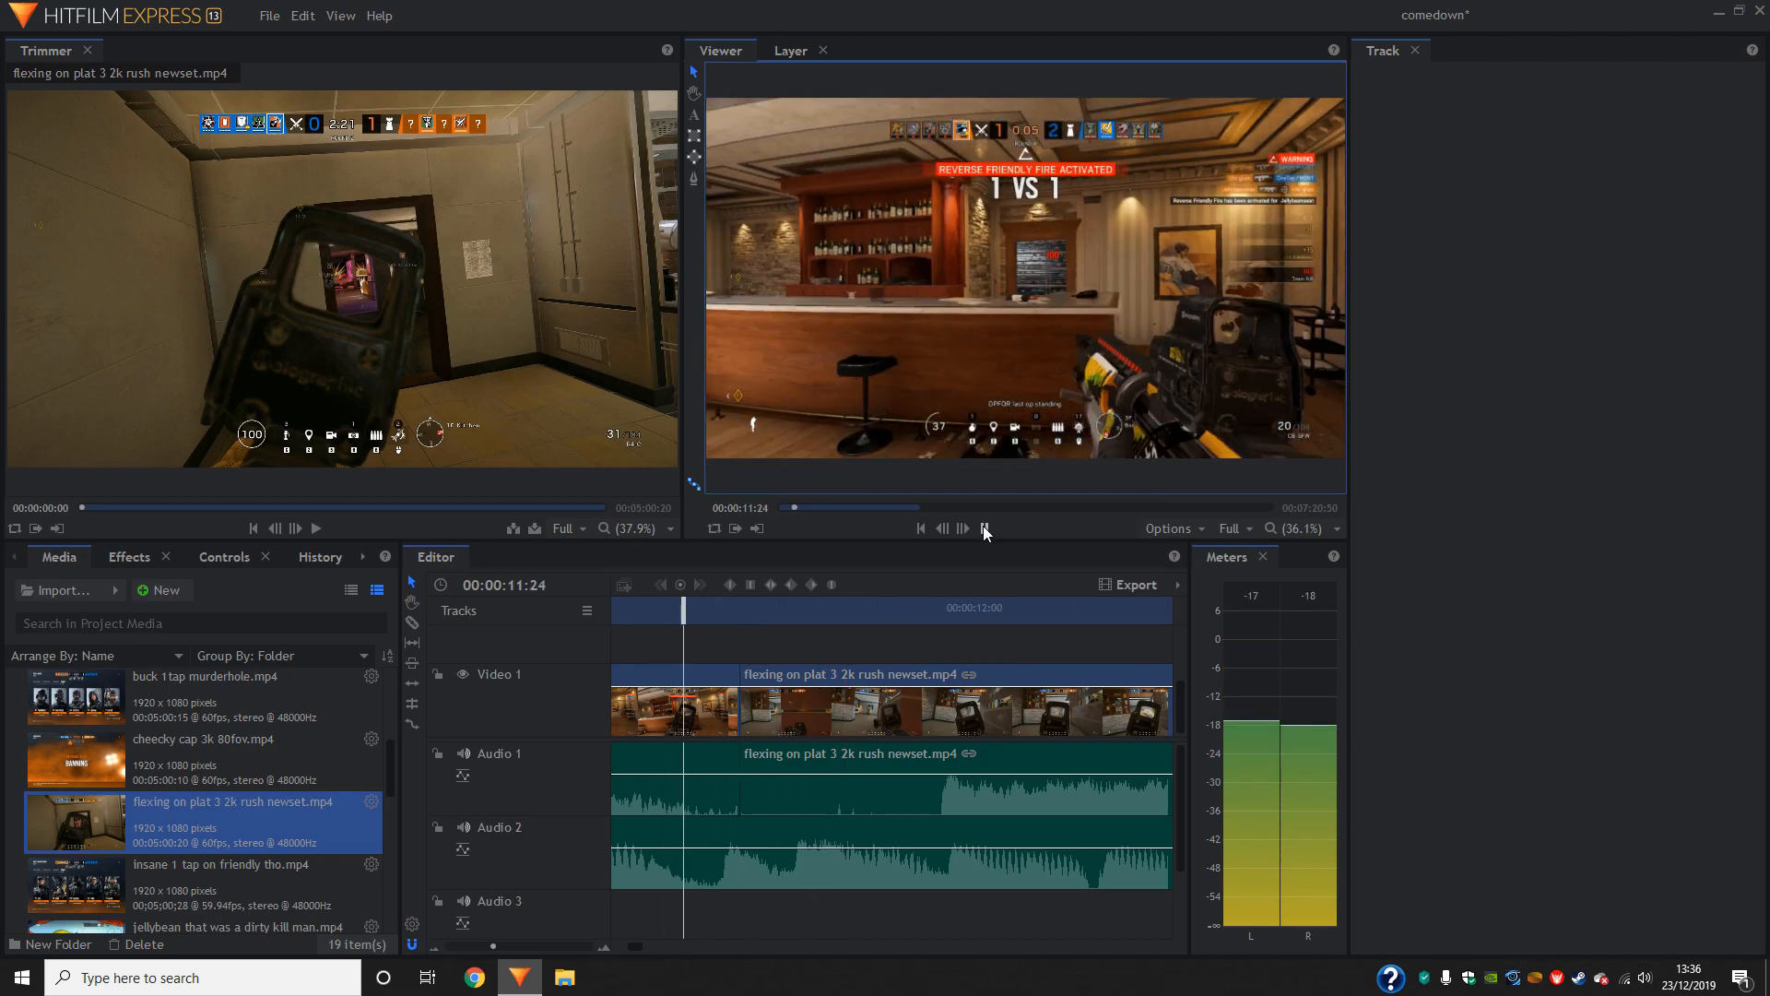
left_click(982, 525)
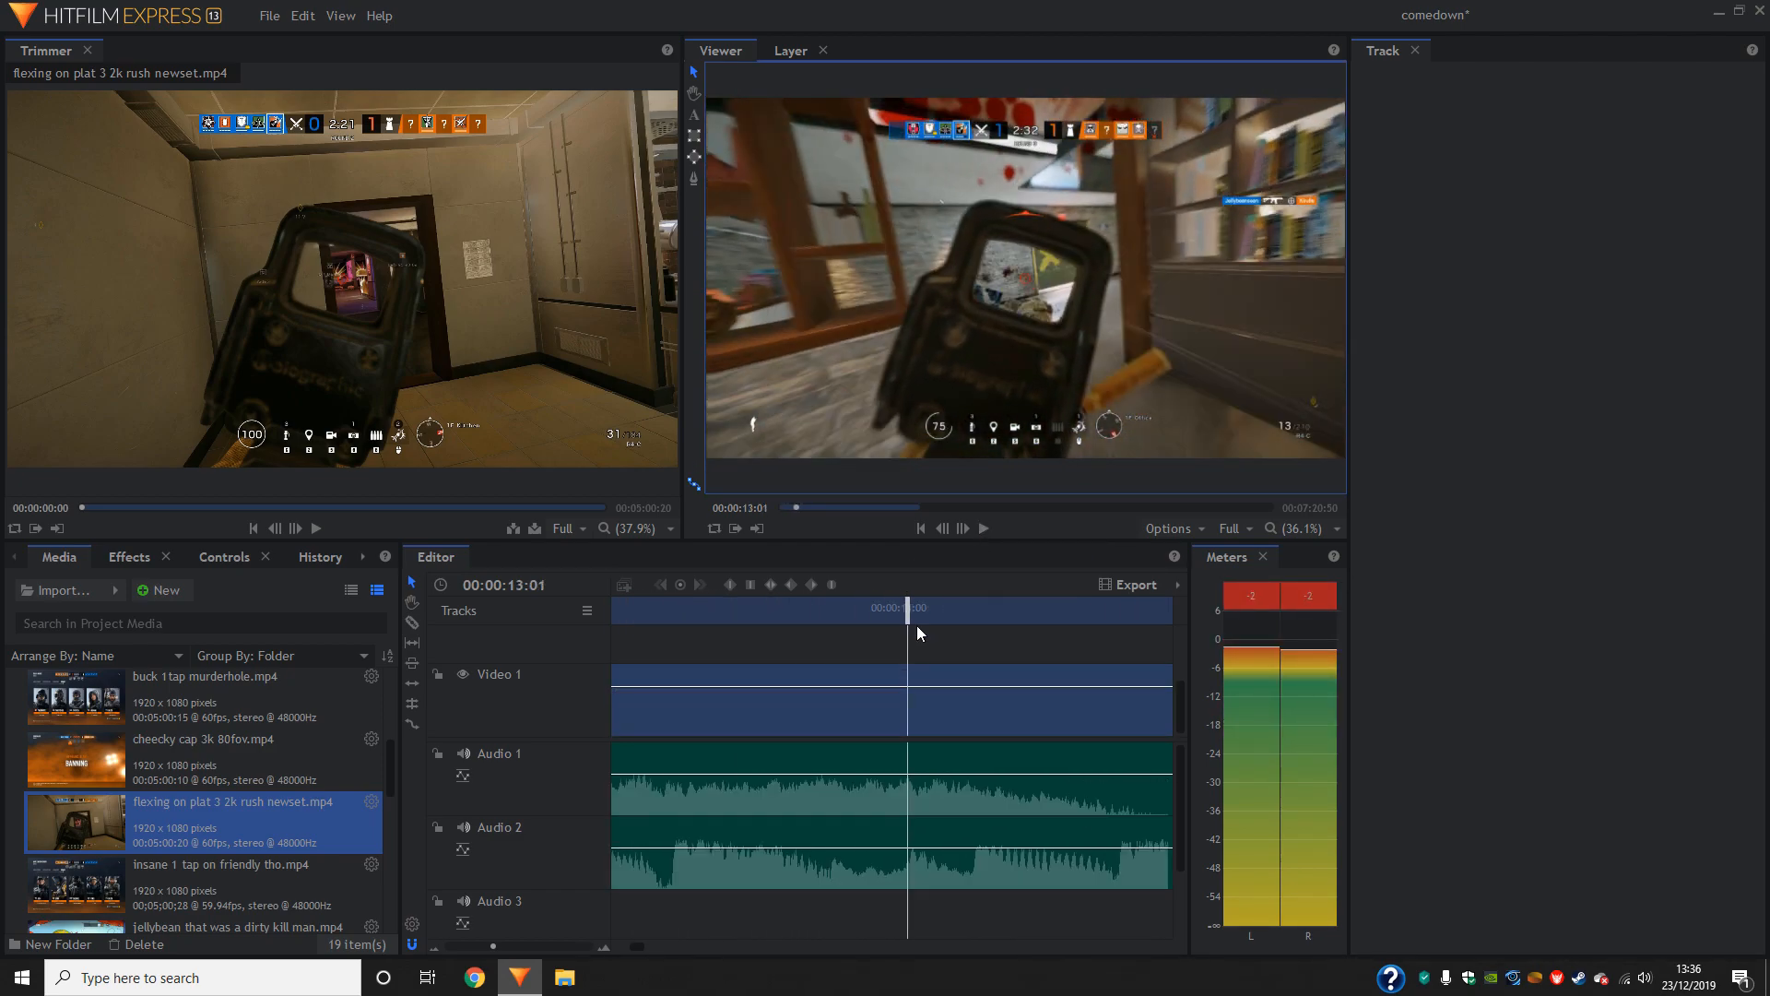
- Slice the second gameplay clip at 00:00:11:42, shortly after its start
left_click_drag(917, 625, 927, 669)
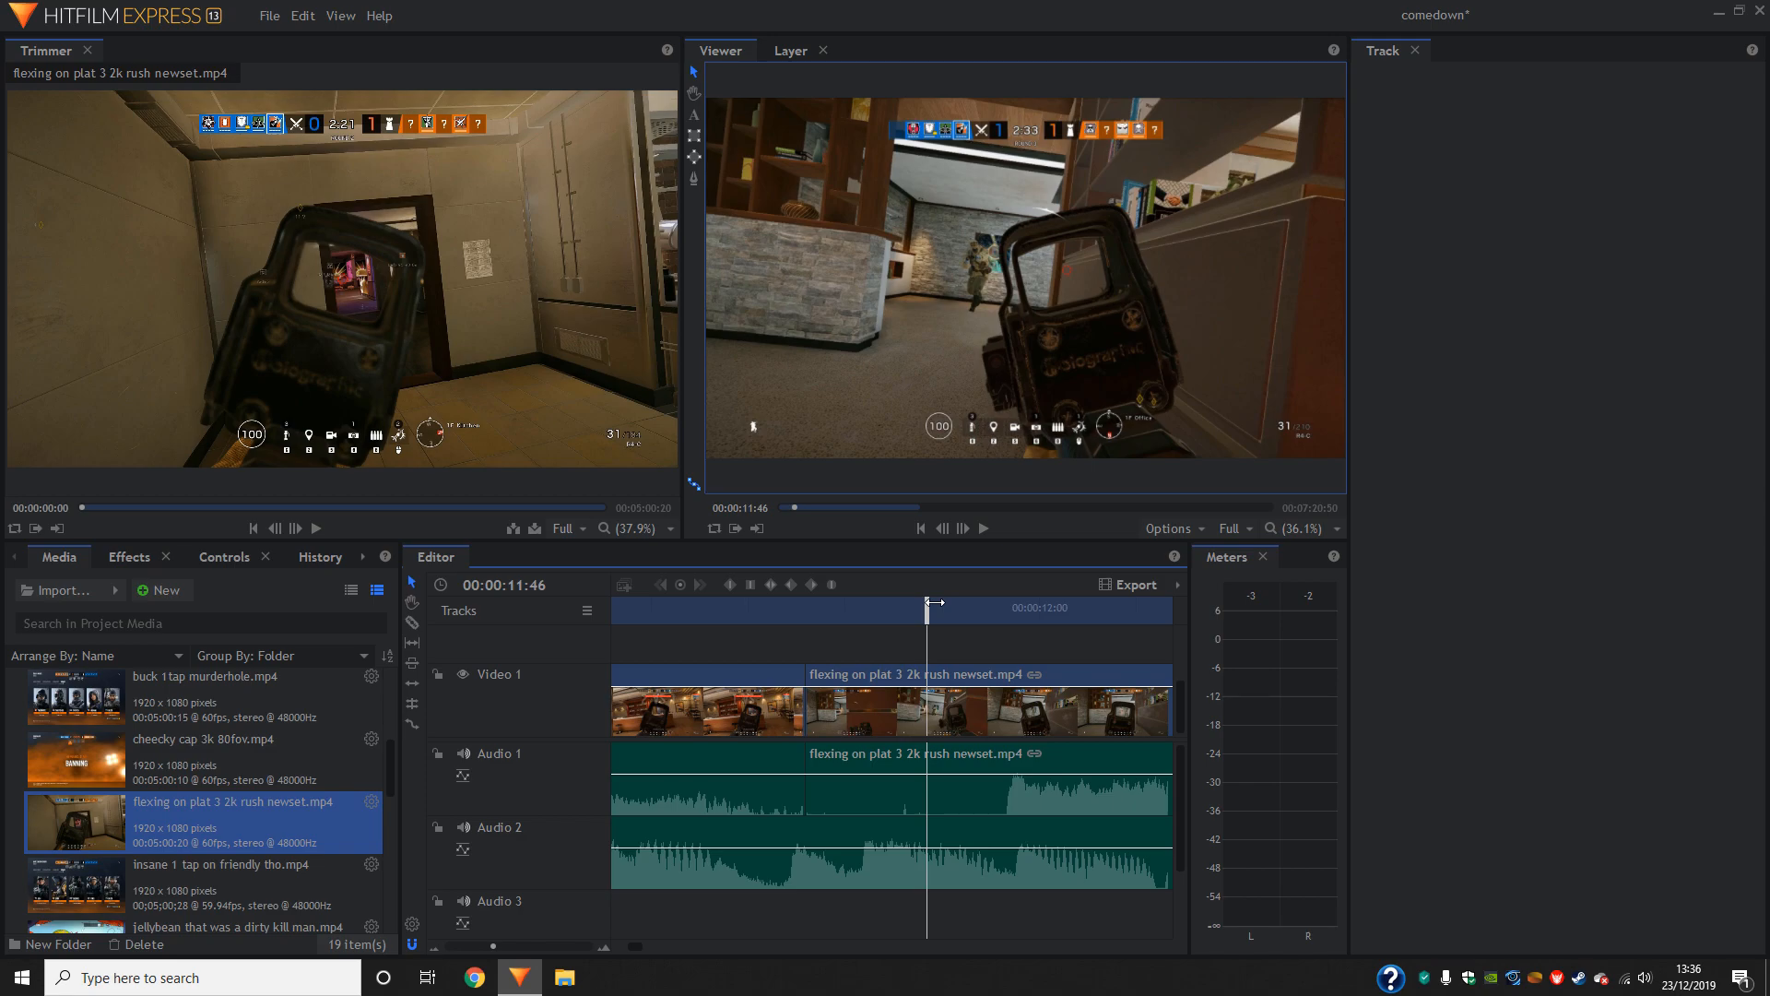
left_click_drag(934, 602, 899, 632)
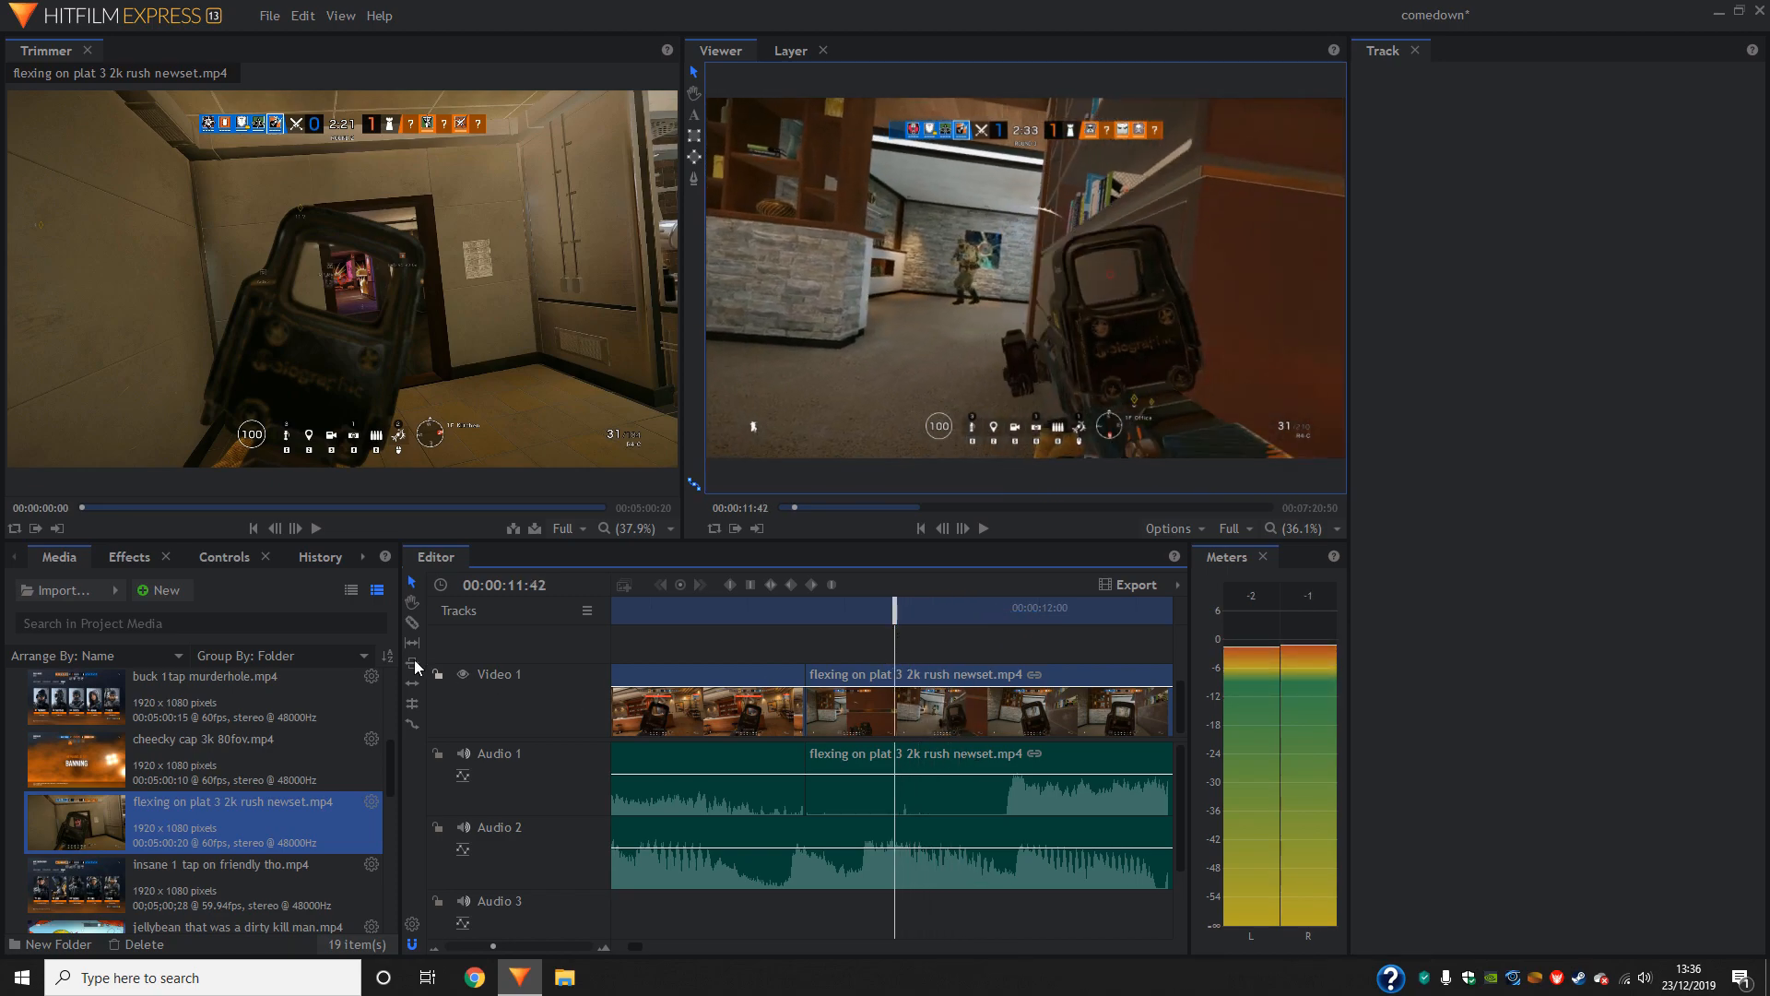
left_click(901, 708)
- Check the frames just after the first slice one by one and slice the second gameplay clip again at 00:00:11:47
left_click(964, 530)
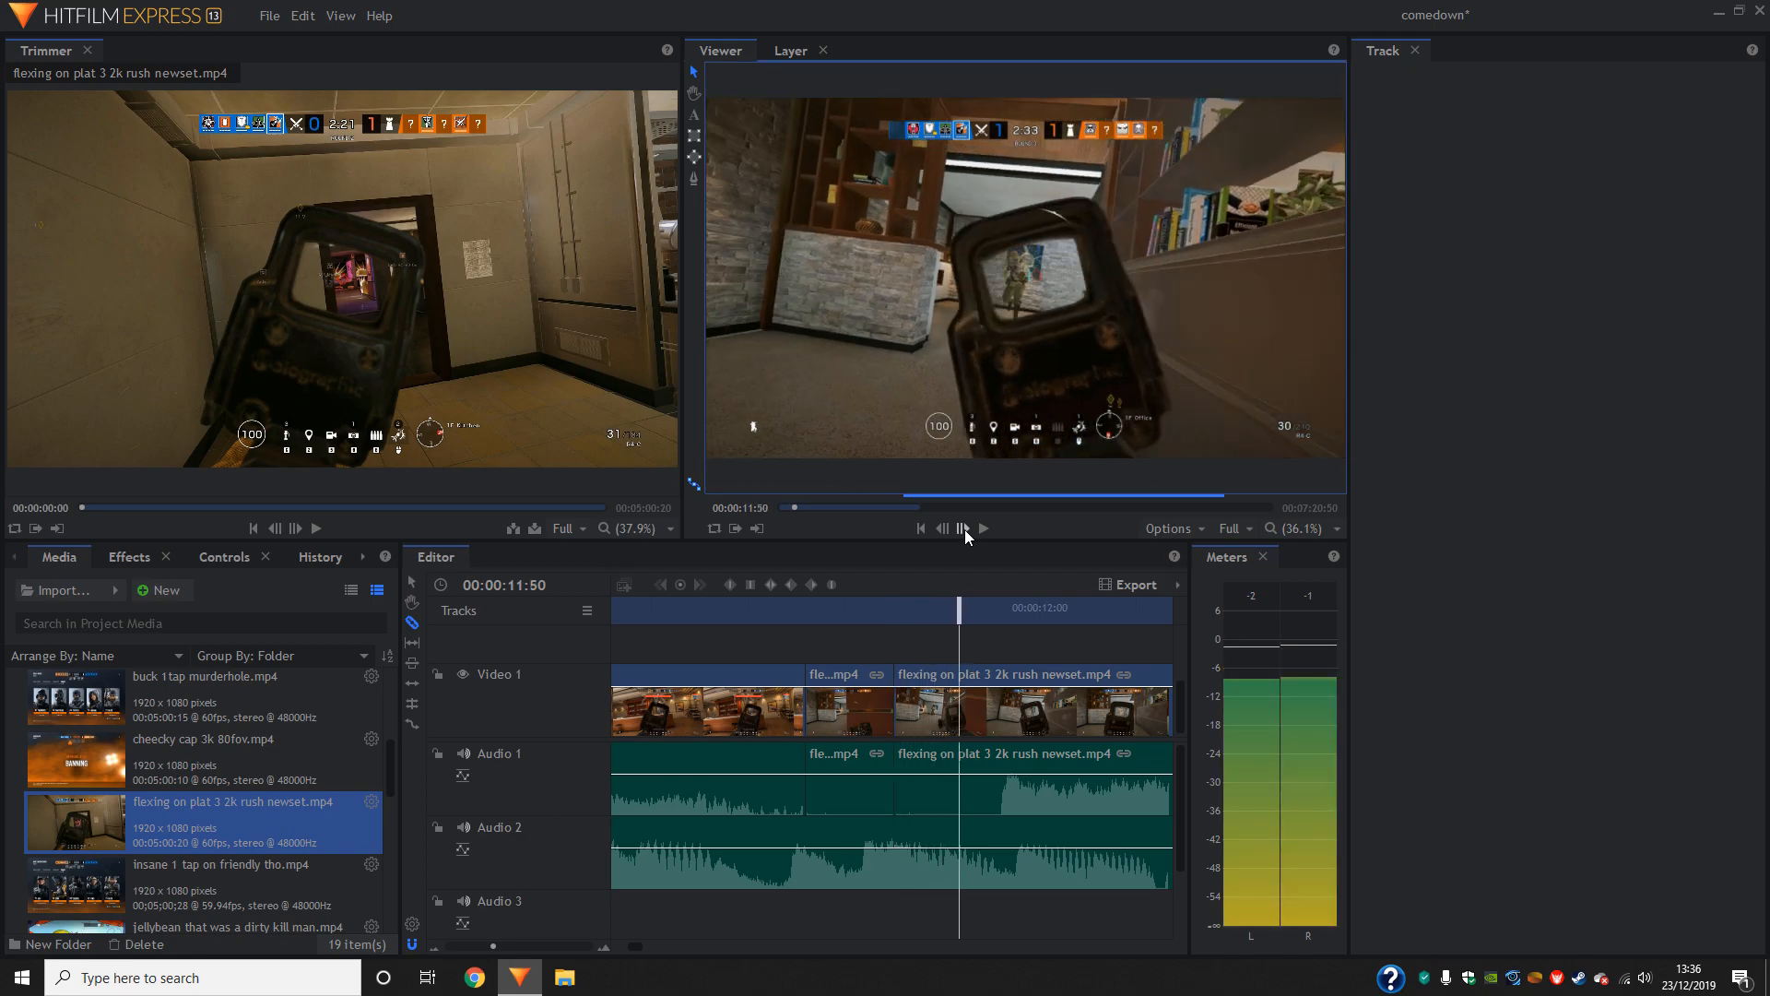
left_click(947, 530)
left_click(947, 530)
left_click(947, 530)
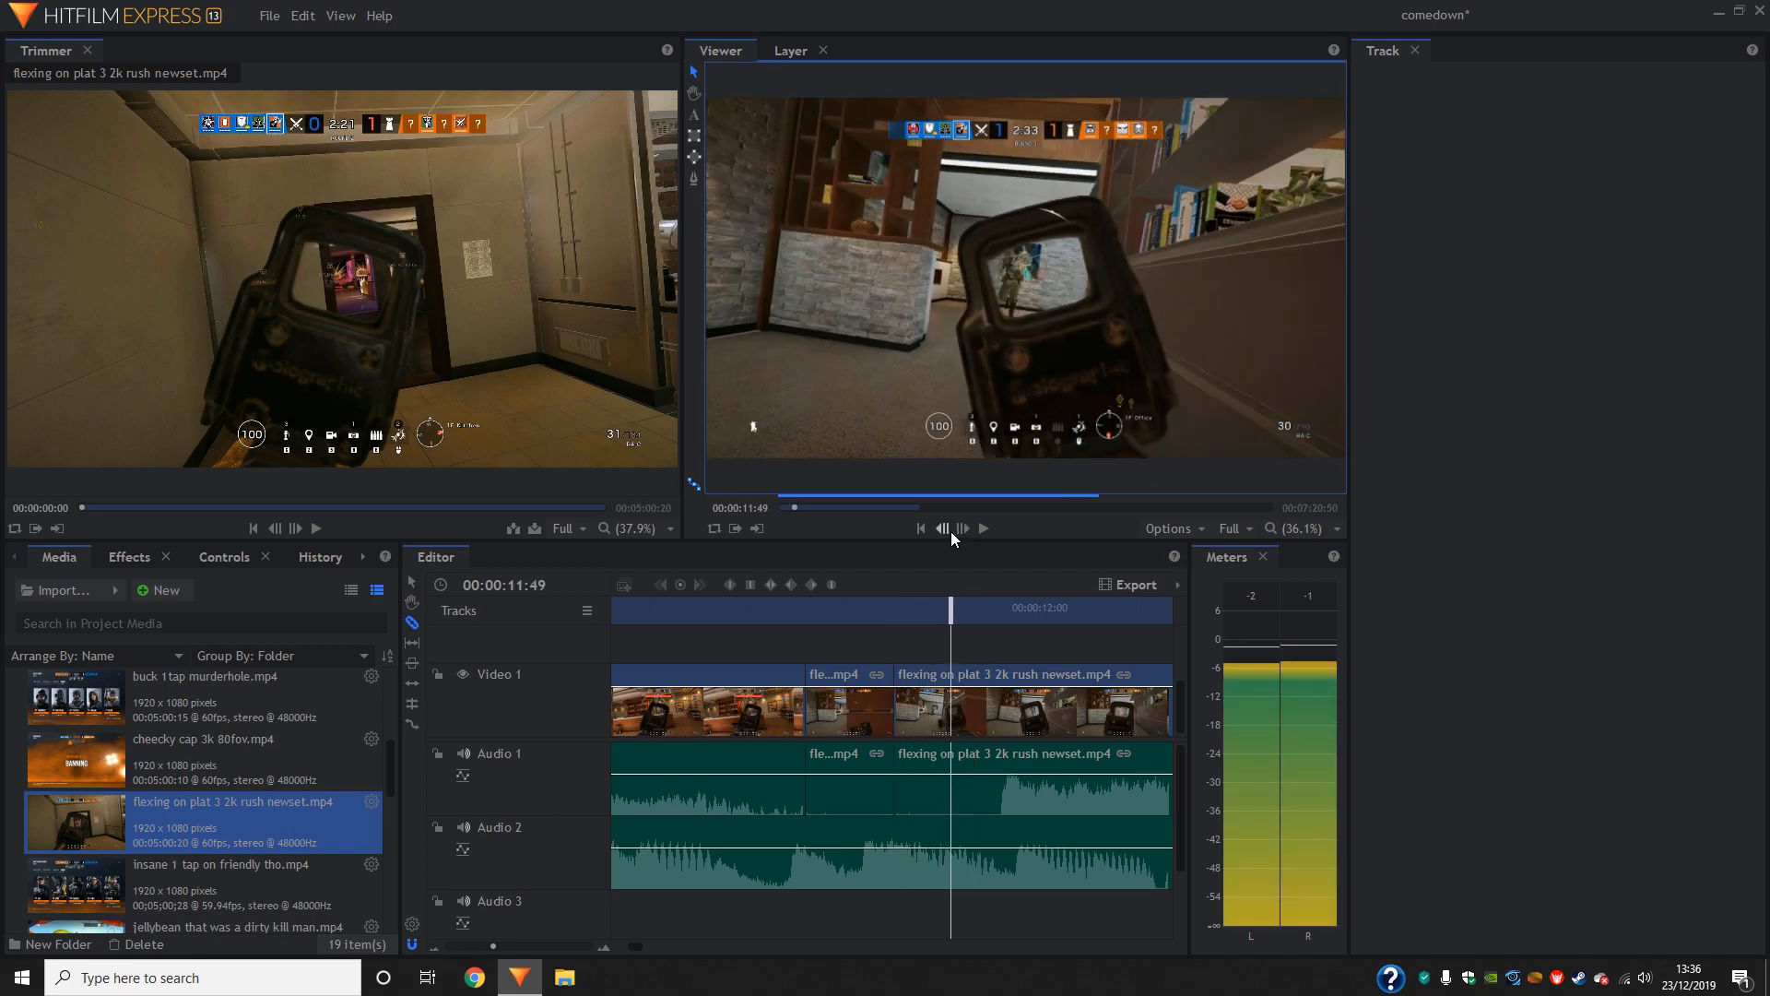
left_click(947, 530)
left_click(947, 531)
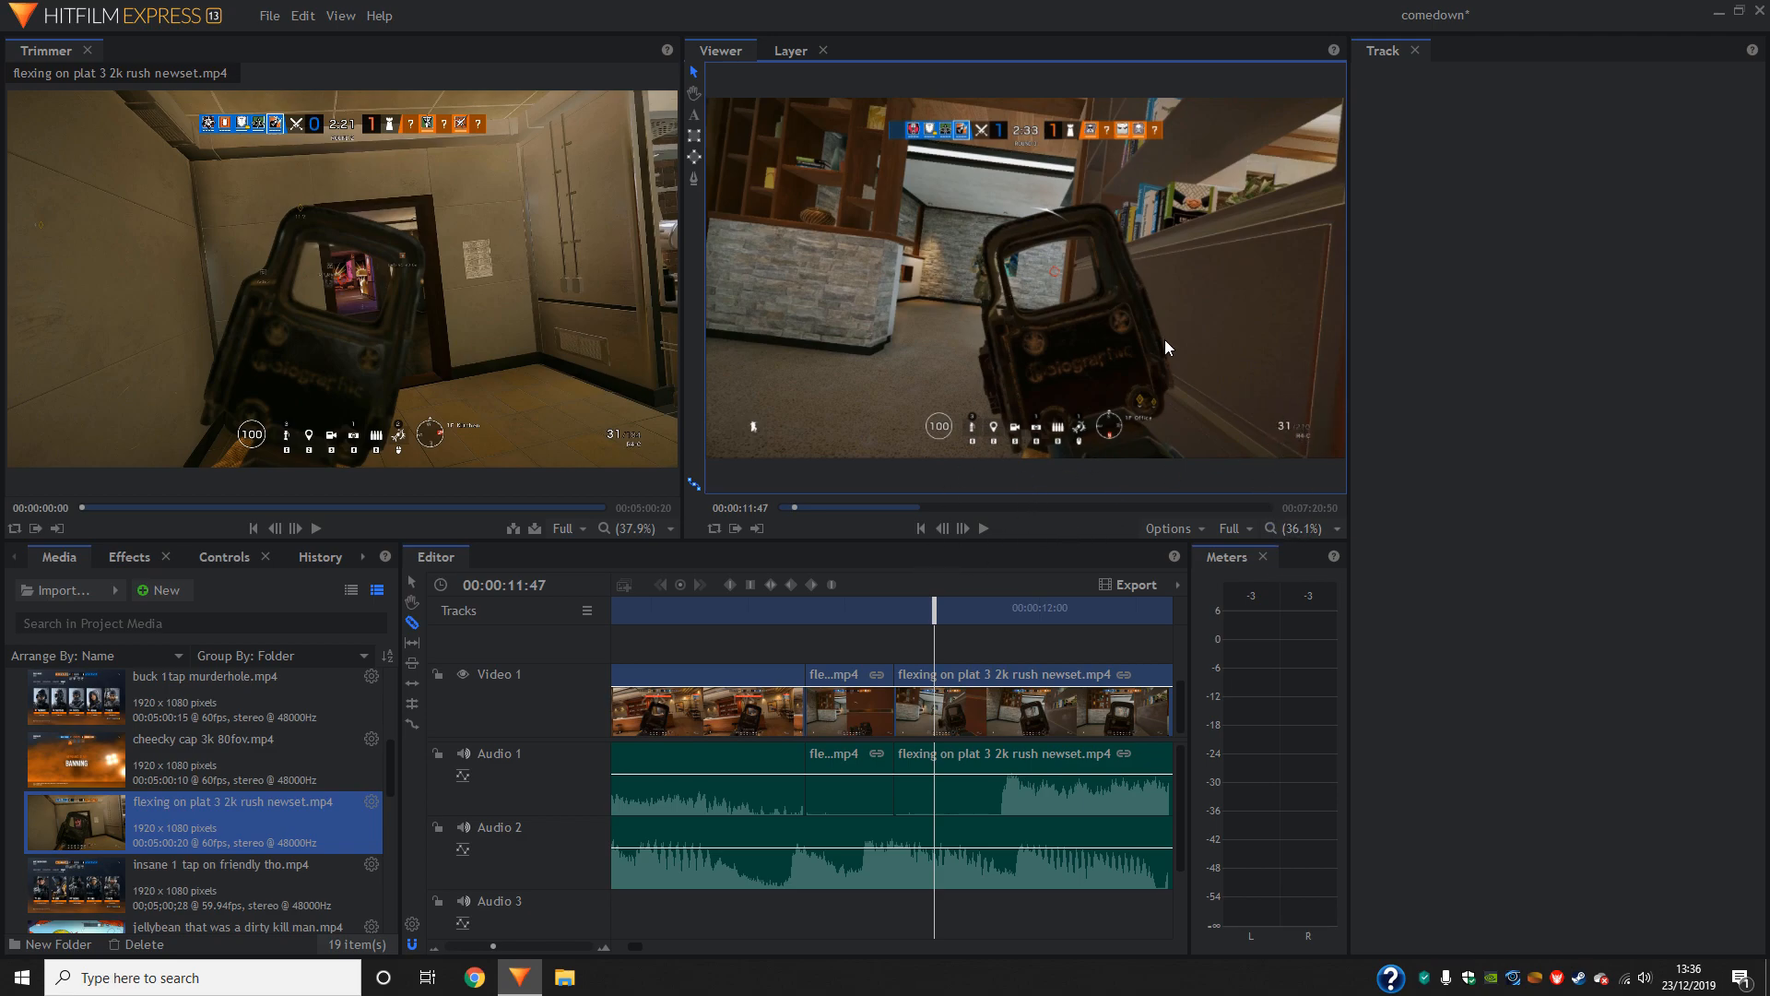
left_click(959, 528)
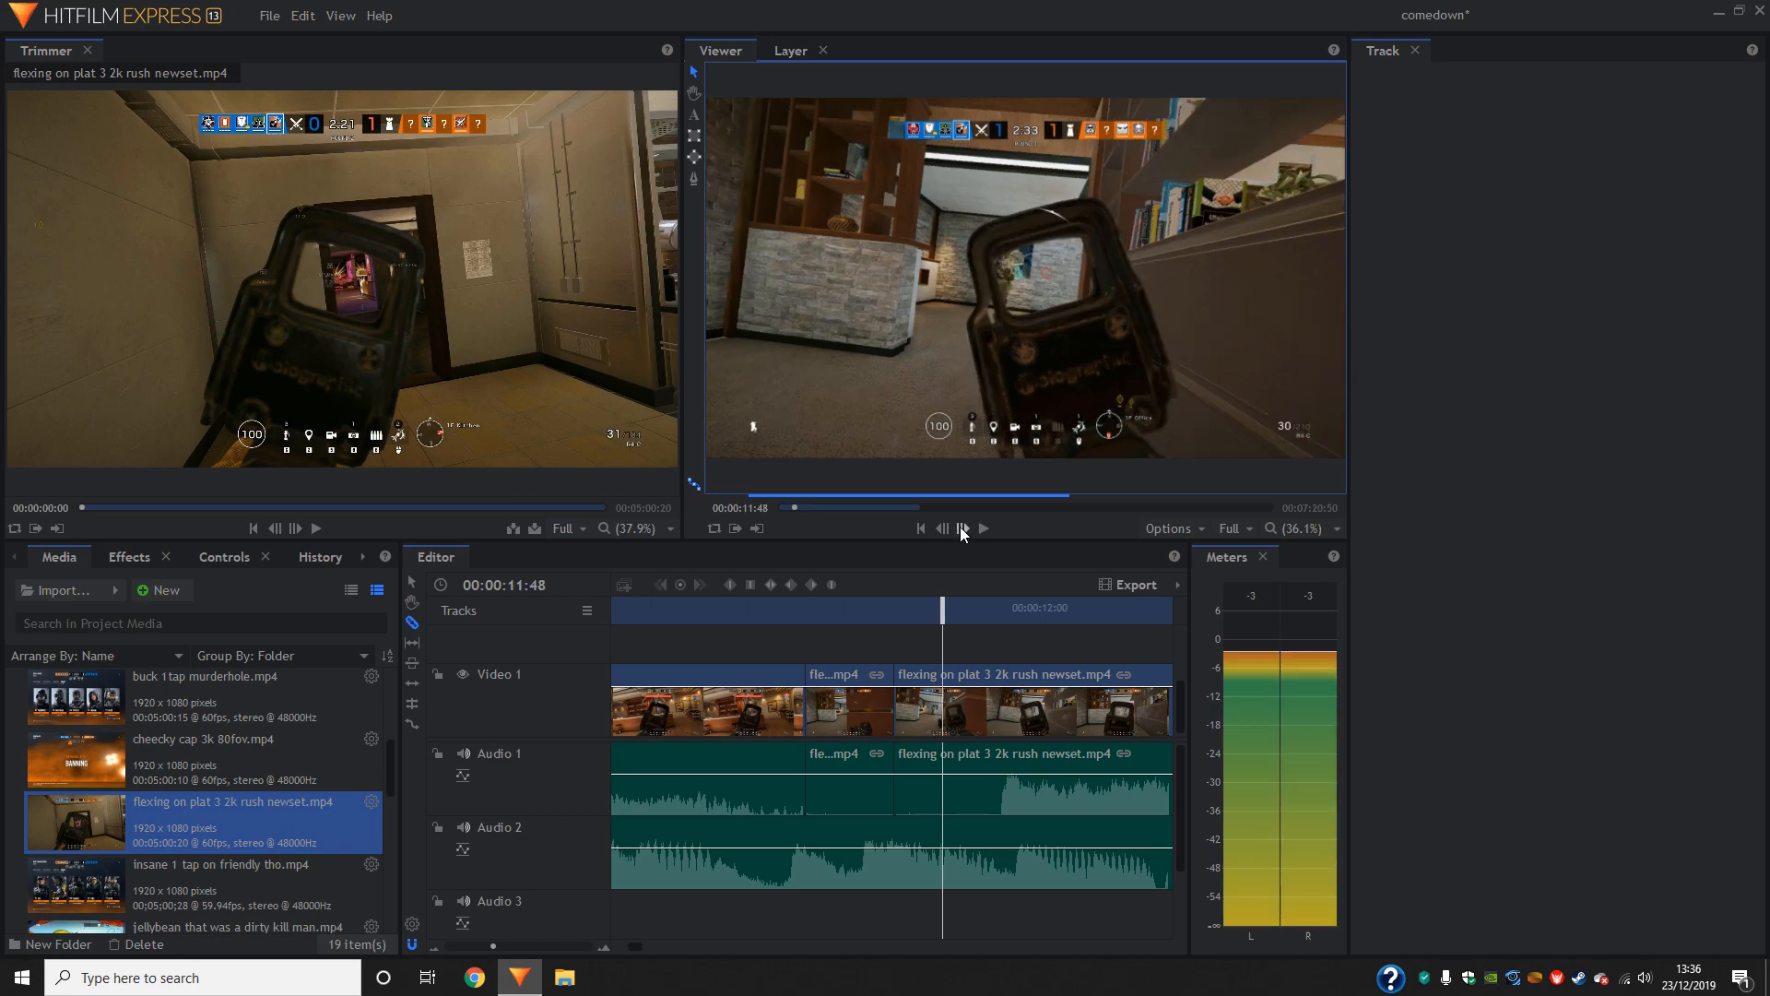
left_click(960, 529)
left_click(942, 529)
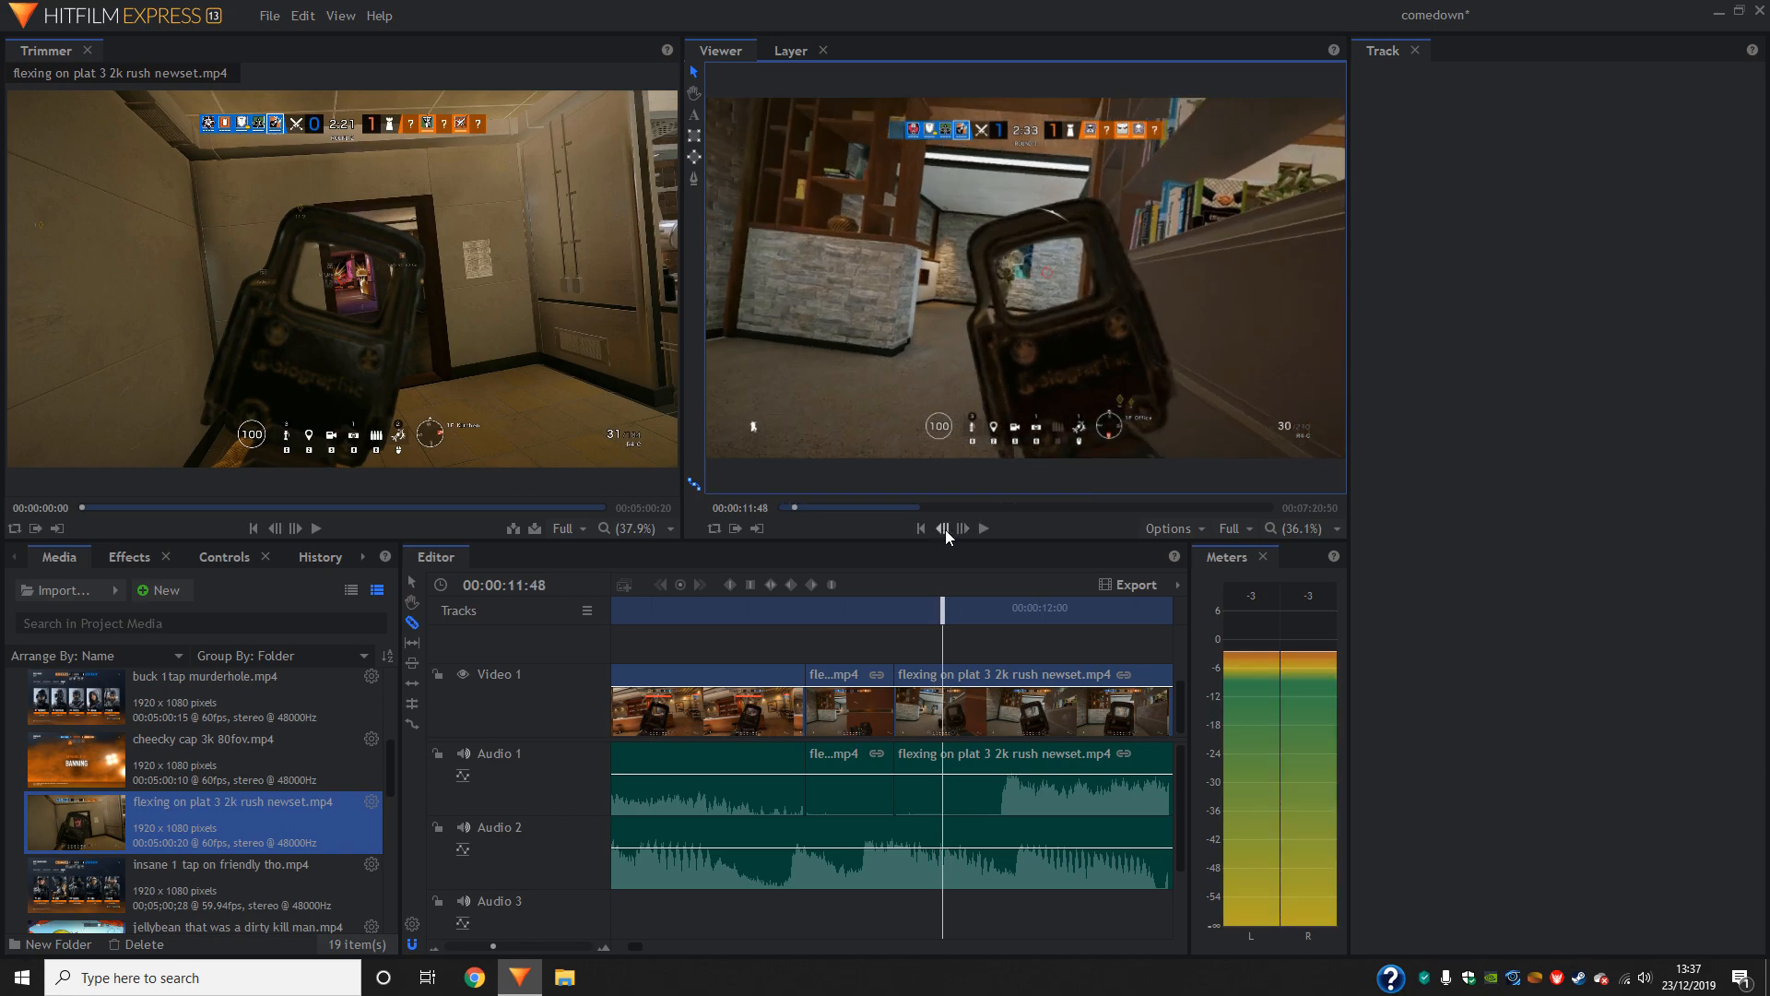
left_click(944, 530)
left_click(968, 527)
left_click(943, 529)
left_click(934, 692)
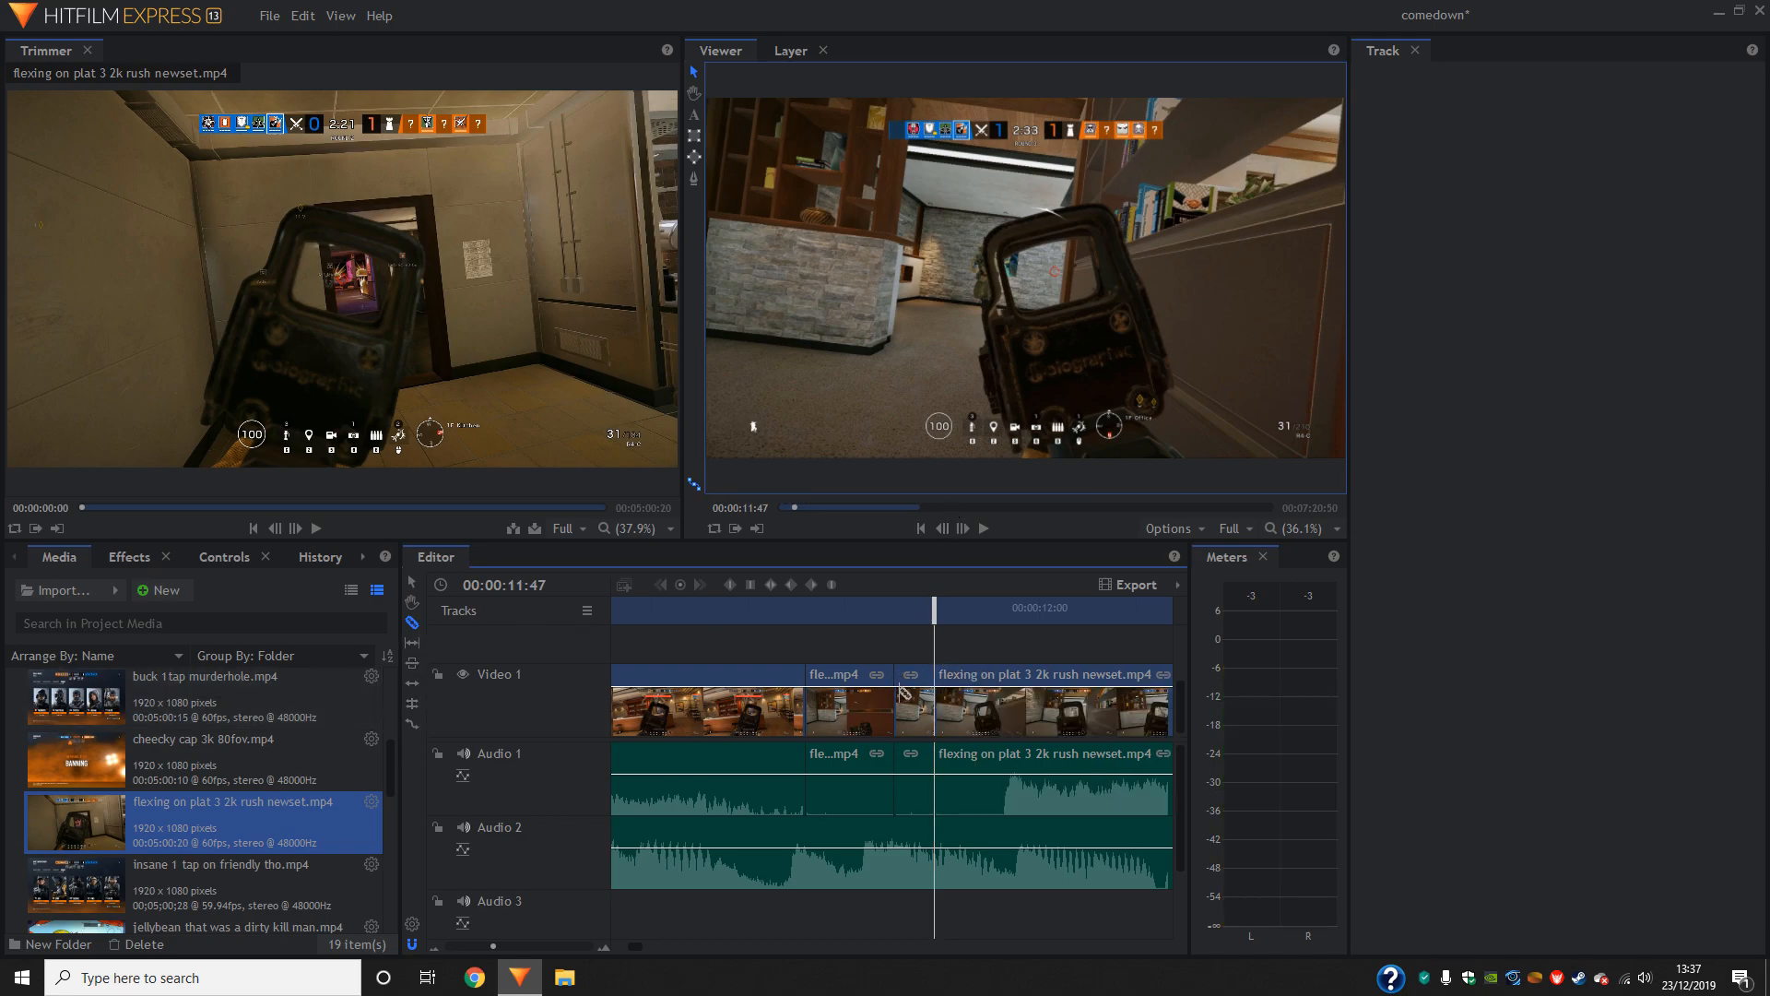
- Try to speed up the short piece between the slices by rate-stretching it shorter, and move the following footage against it
left_click(411, 723)
left_click_drag(926, 710, 923, 709)
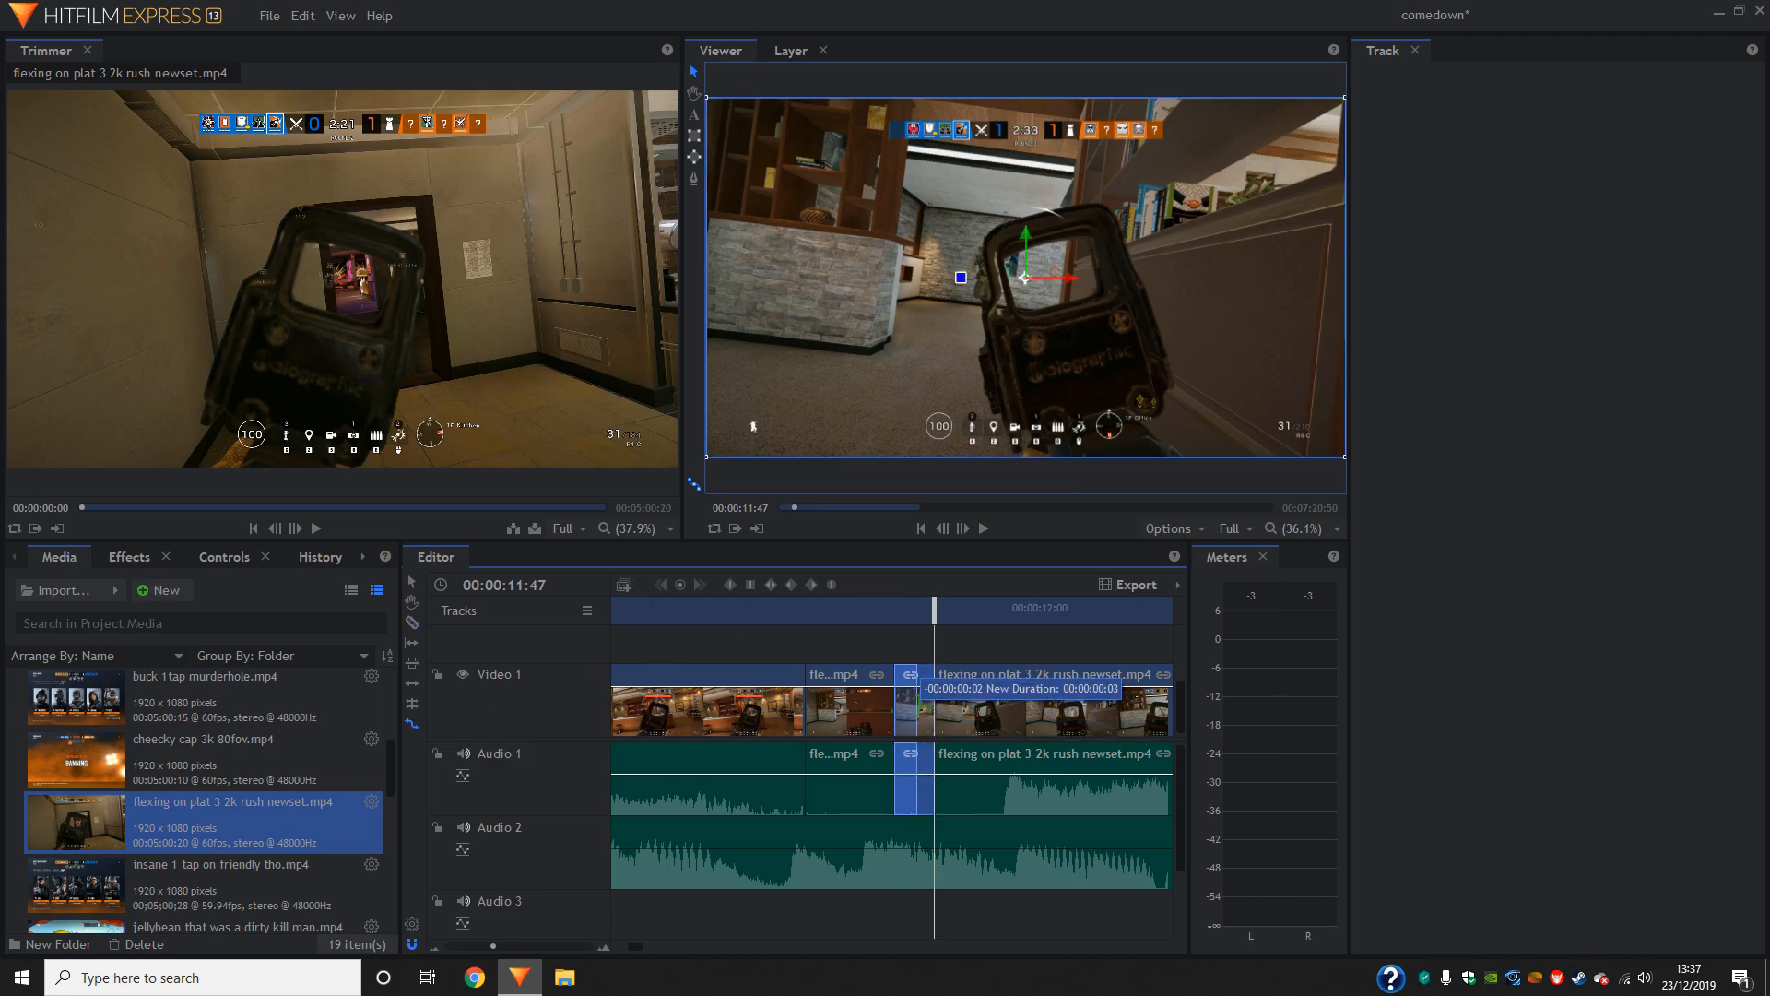
key("Delete")
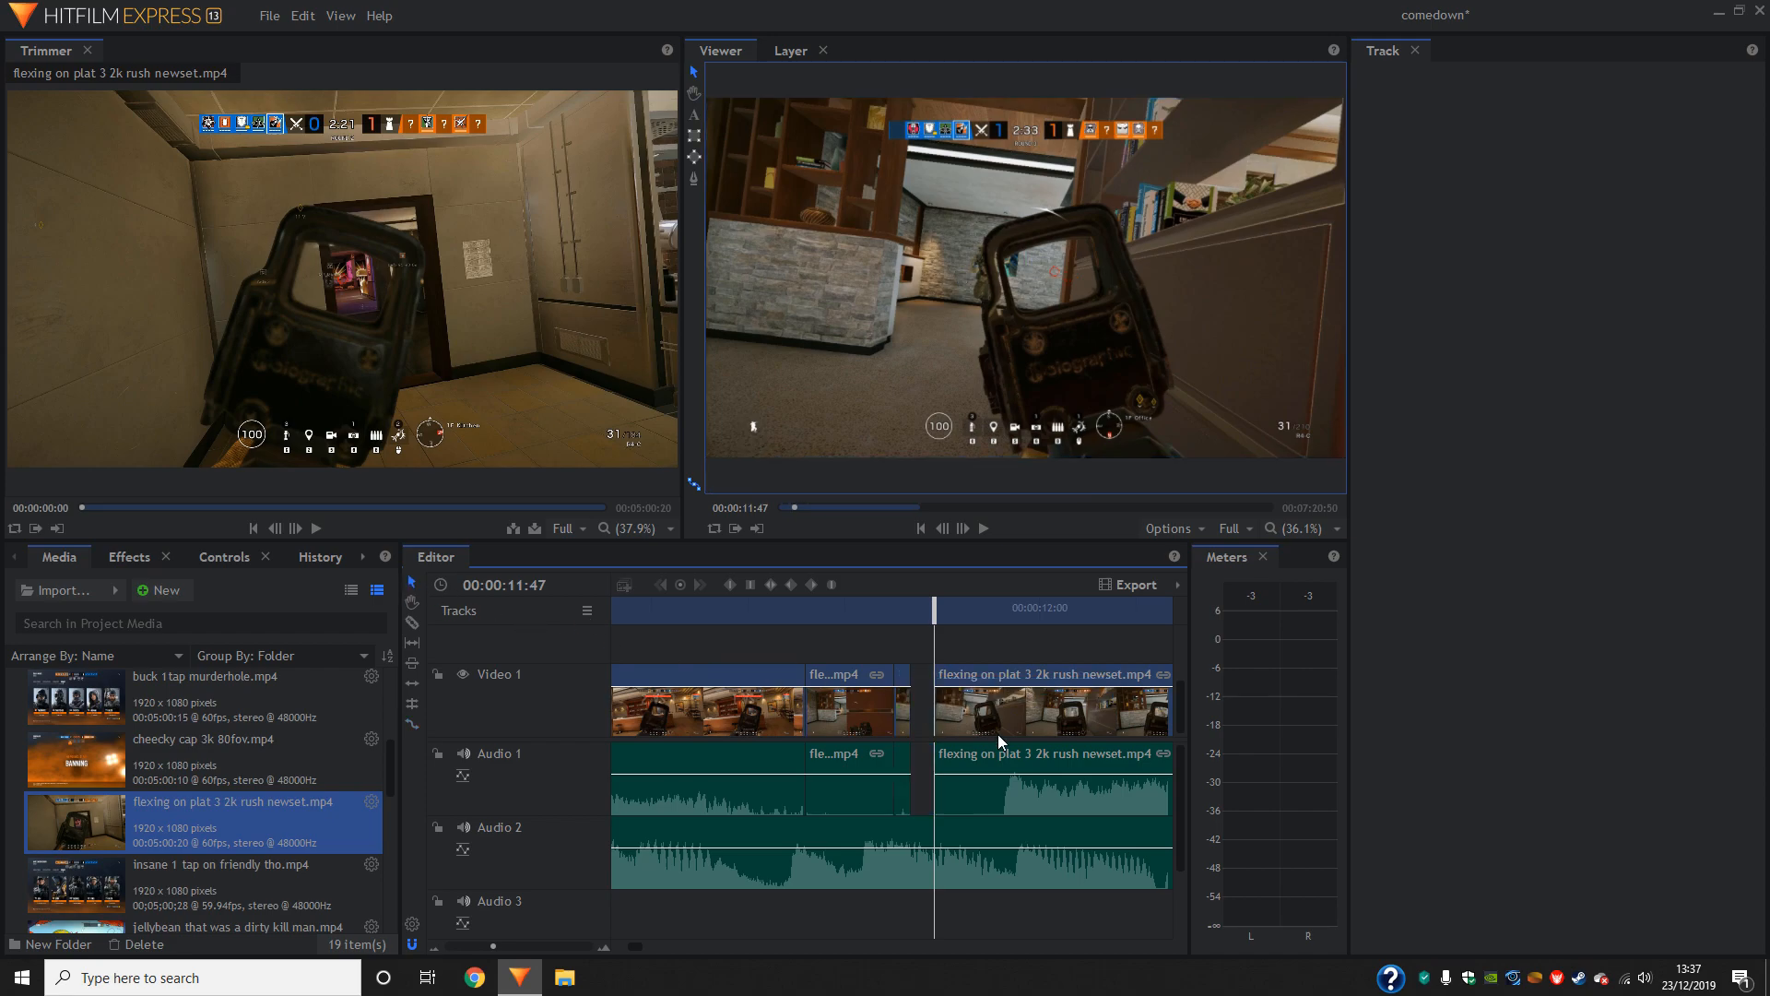
left_click_drag(965, 712, 940, 712)
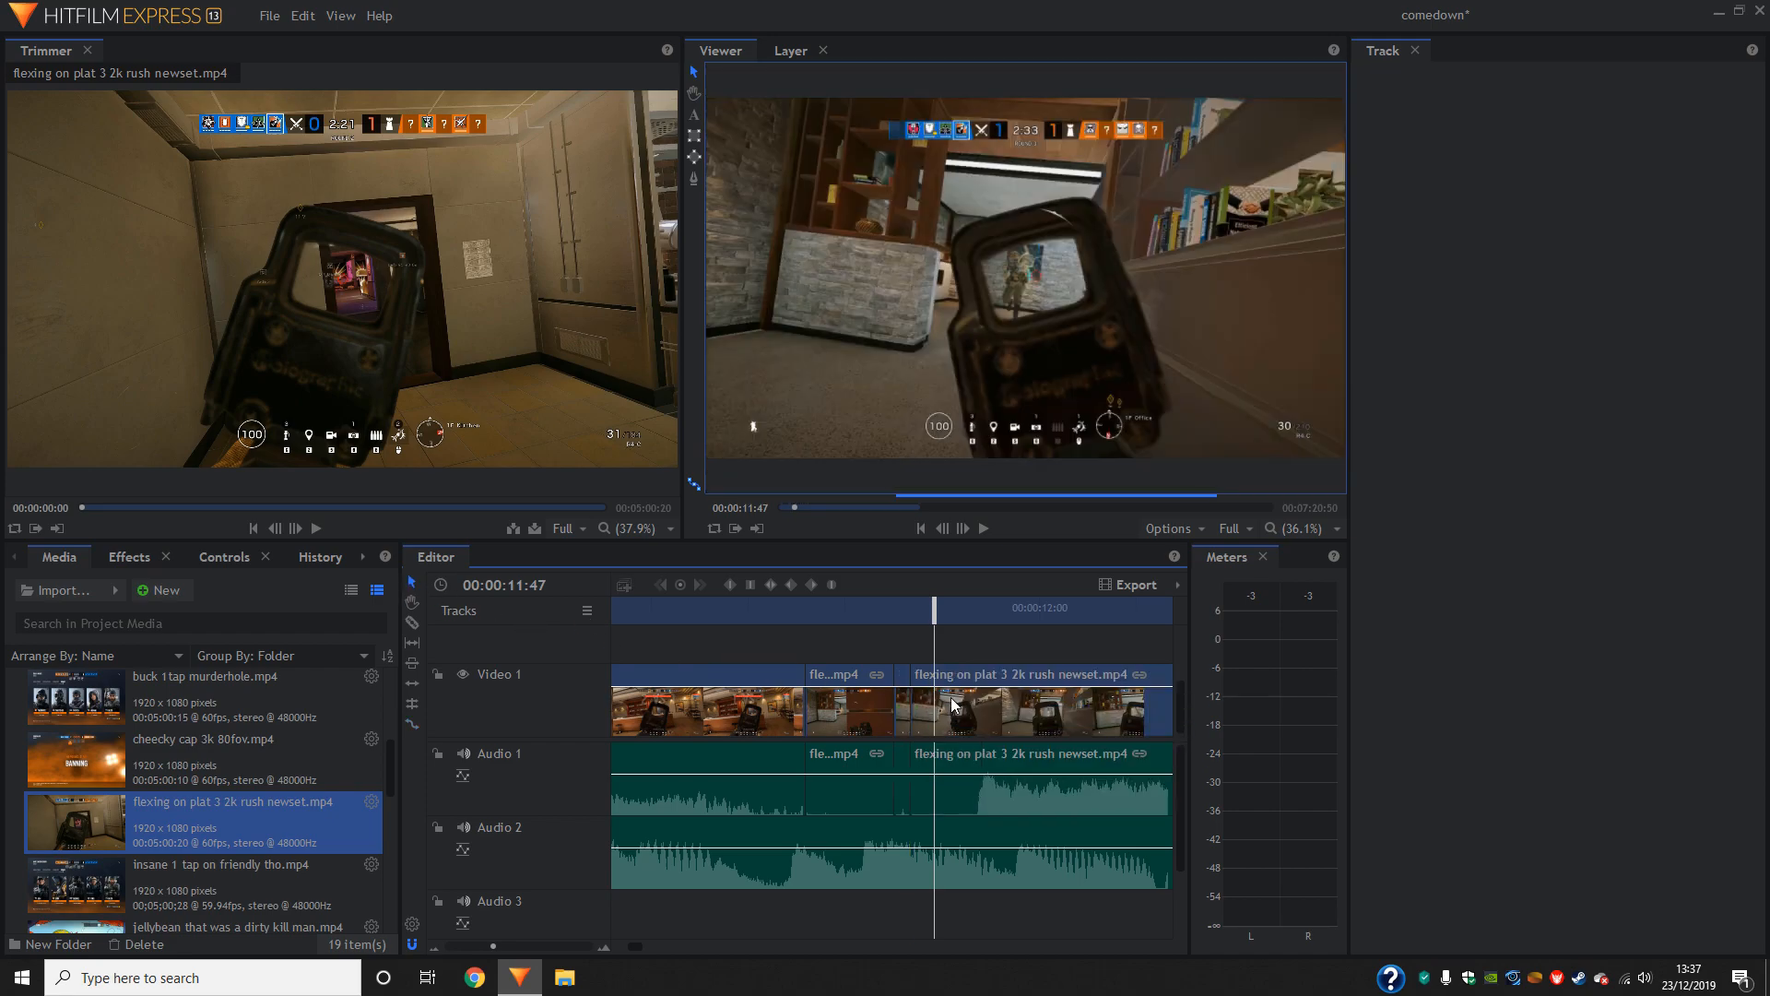
- Play the opening of the second gameplay clip repeatedly to judge the rate-stretched piece against the music
left_click_drag(934, 612, 839, 620)
left_click(992, 528)
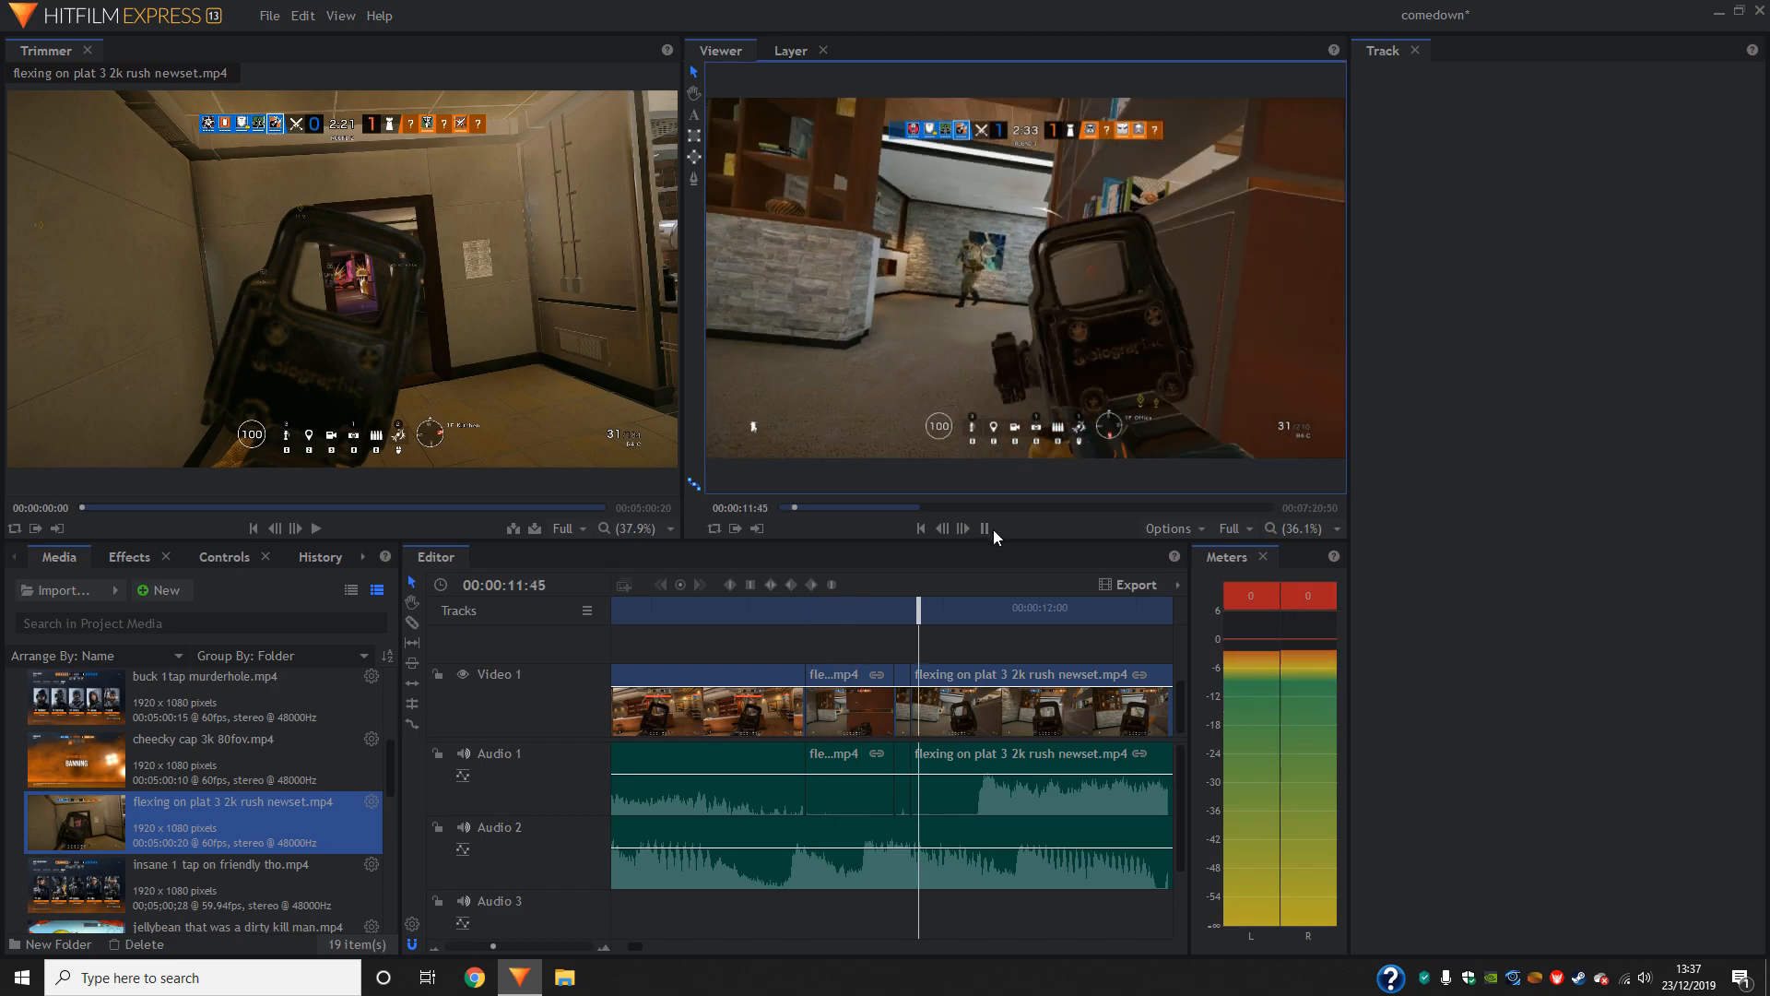
left_click(988, 530)
left_click_drag(1129, 616, 664, 652)
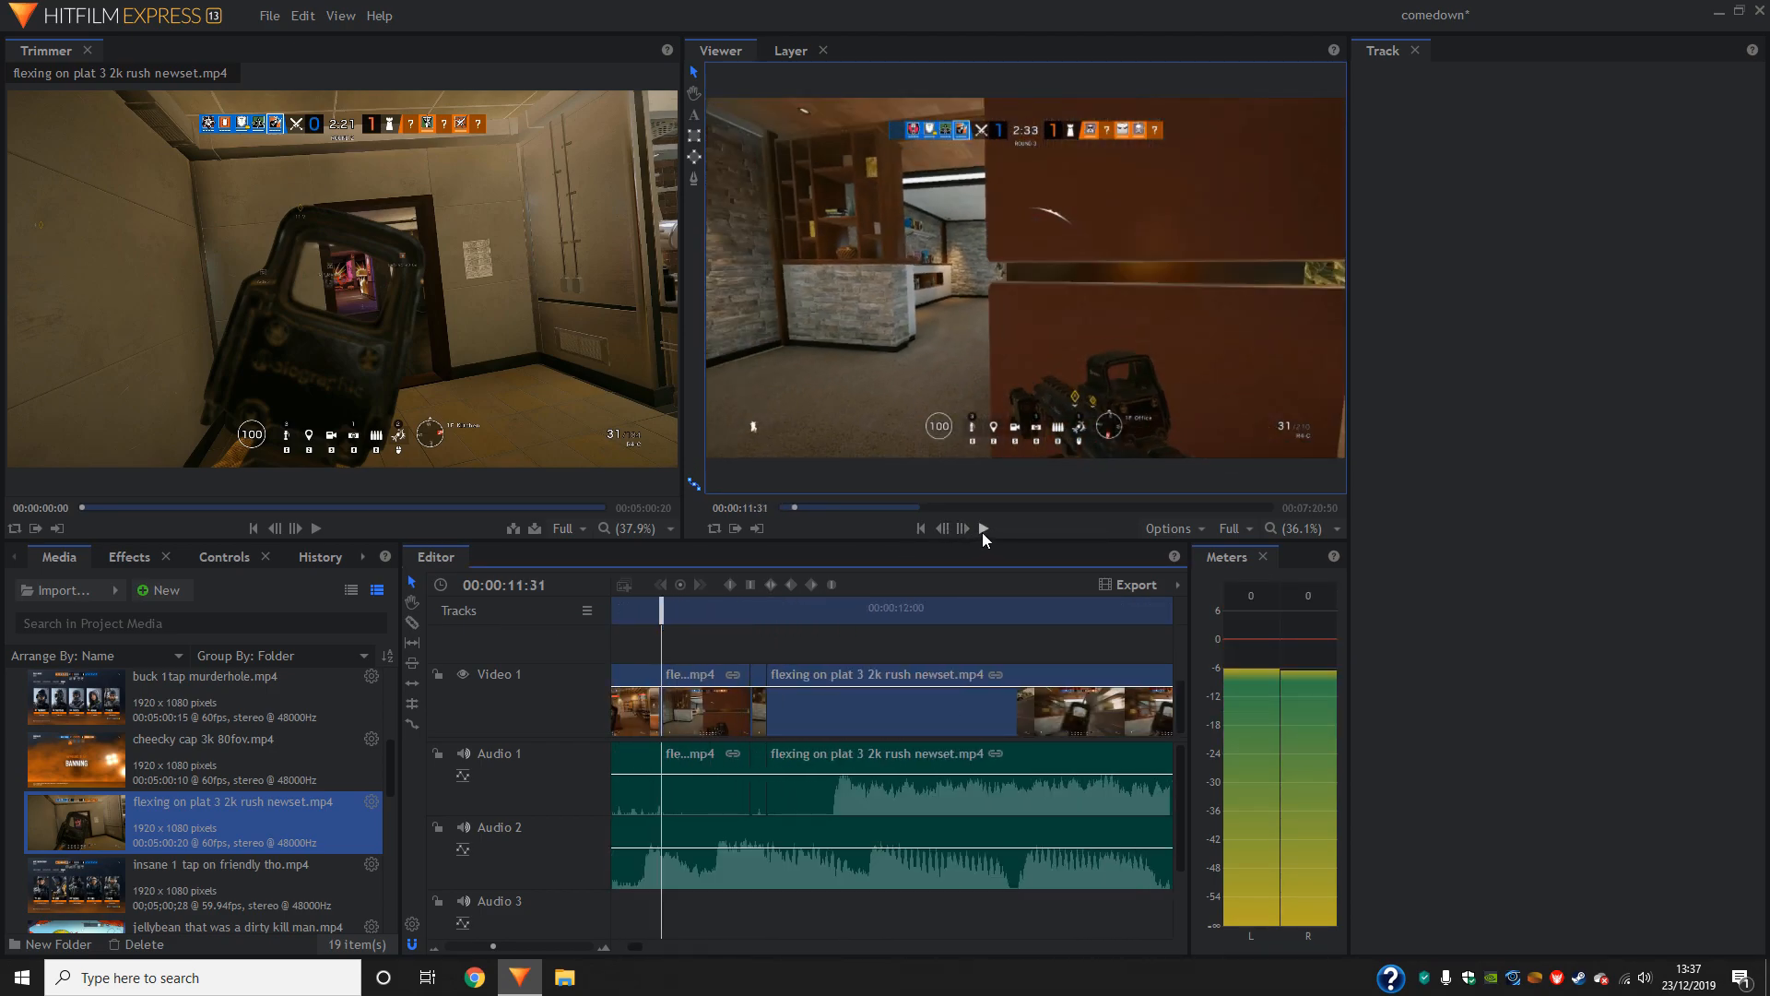
left_click(982, 533)
left_click(983, 533)
left_click_drag(728, 610, 630, 636)
left_click(986, 530)
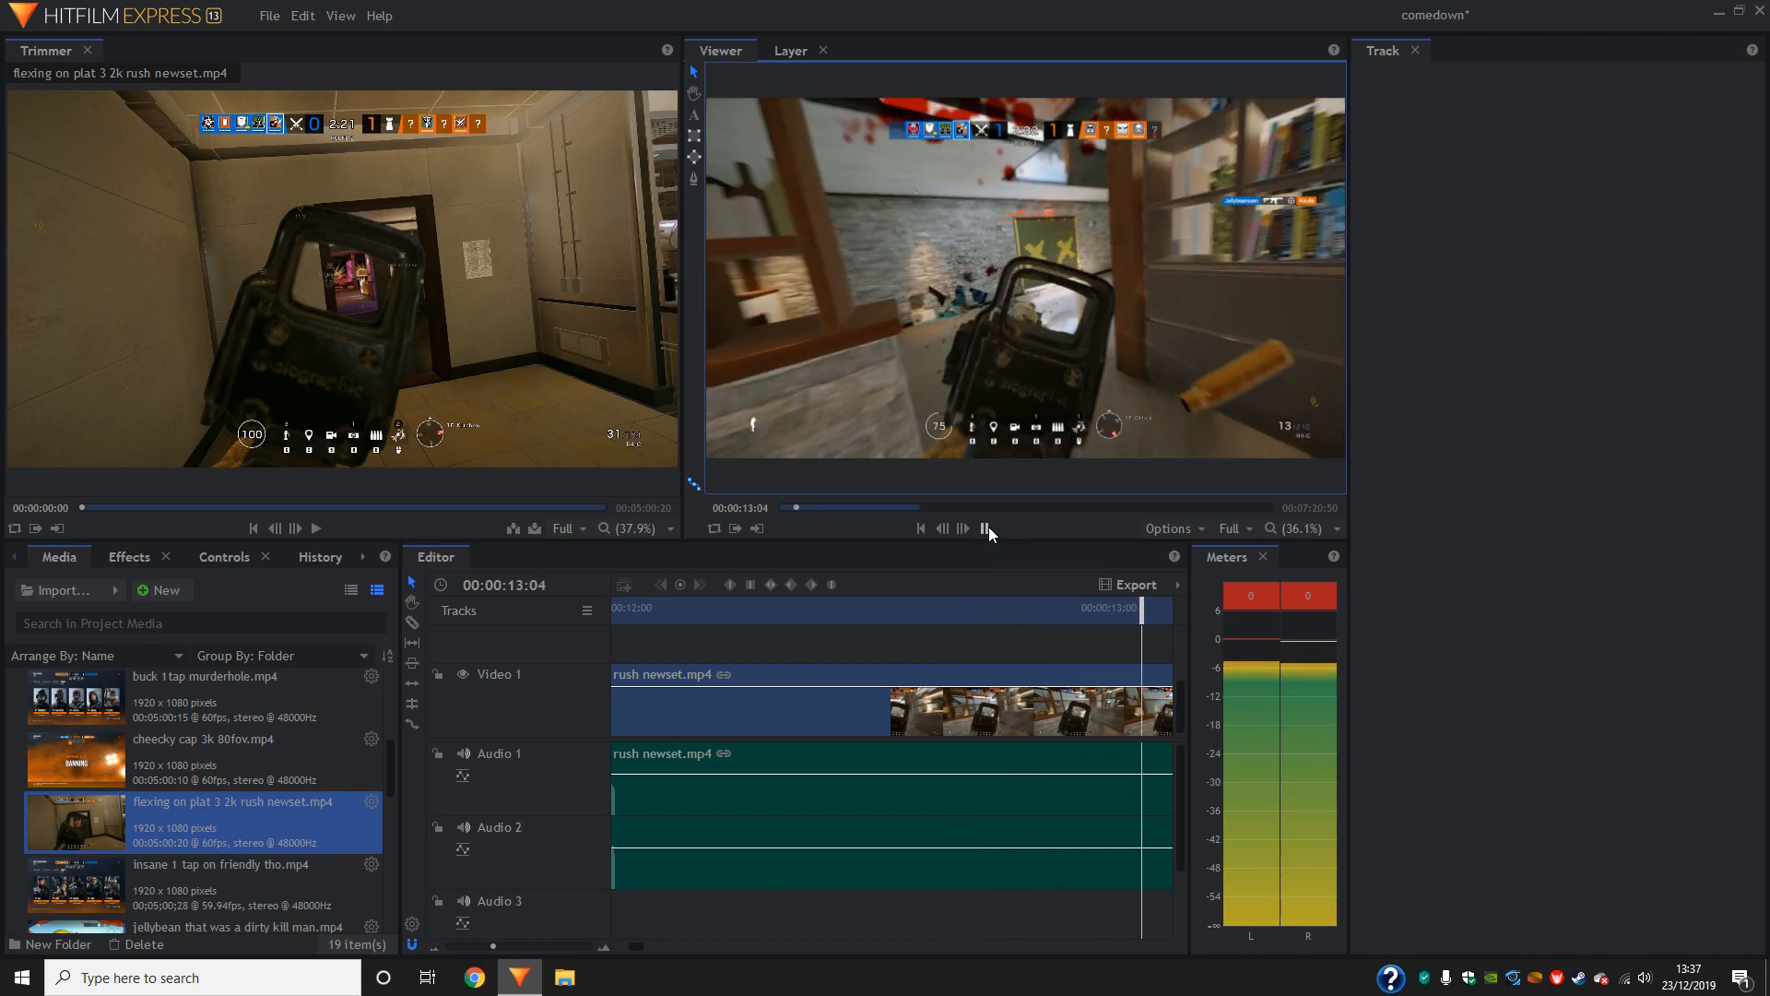
left_click(984, 528)
- Undo the clip move, the rate stretch and the slicing at the opening of the second gameplay clip
left_click(870, 607)
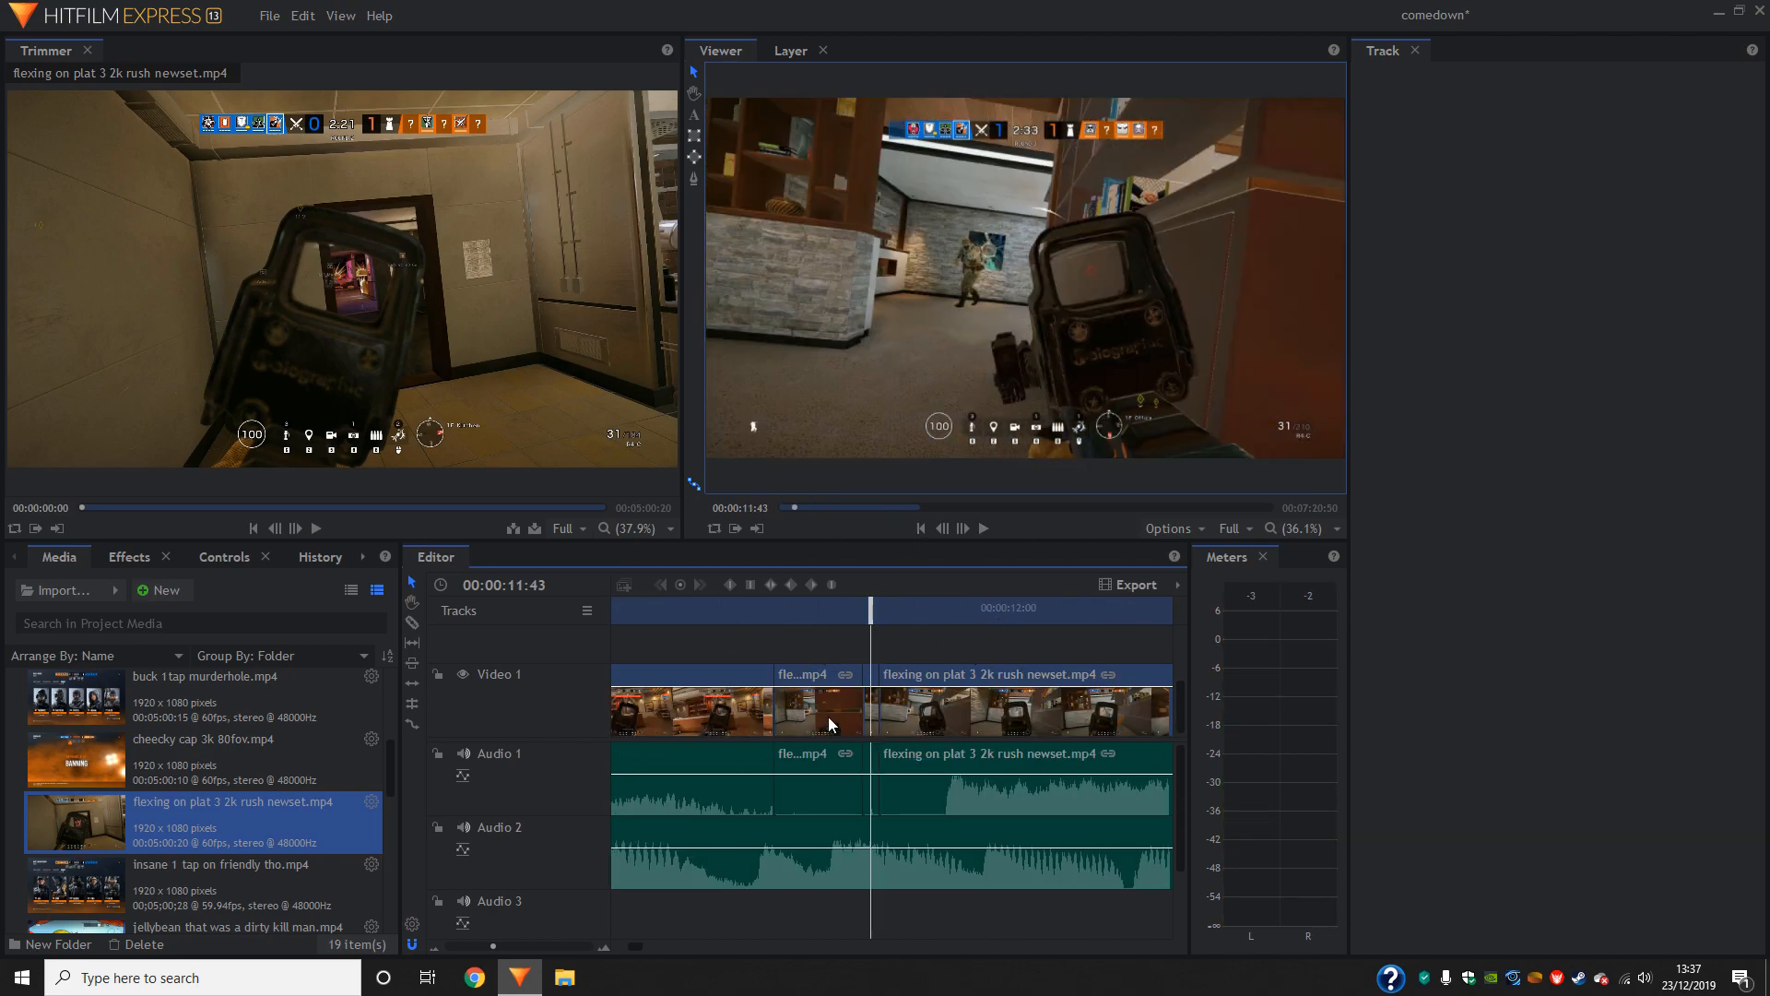
left_click(313, 22)
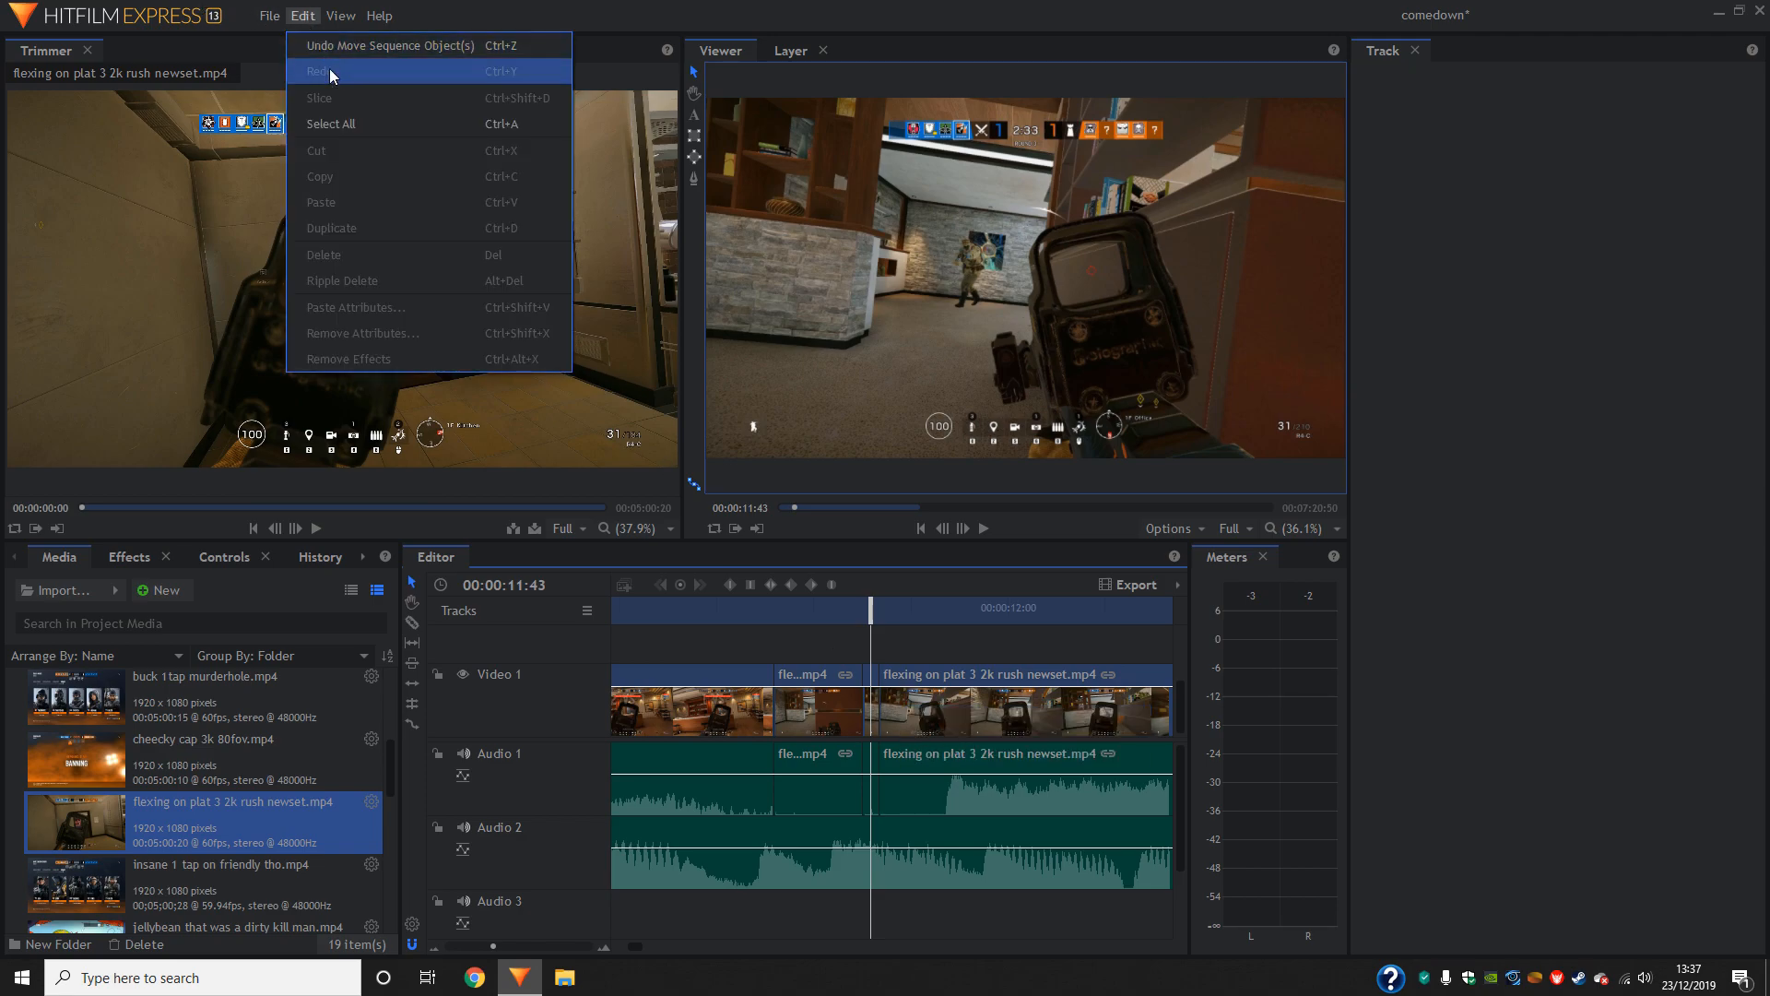
left_click(330, 56)
left_click(302, 16)
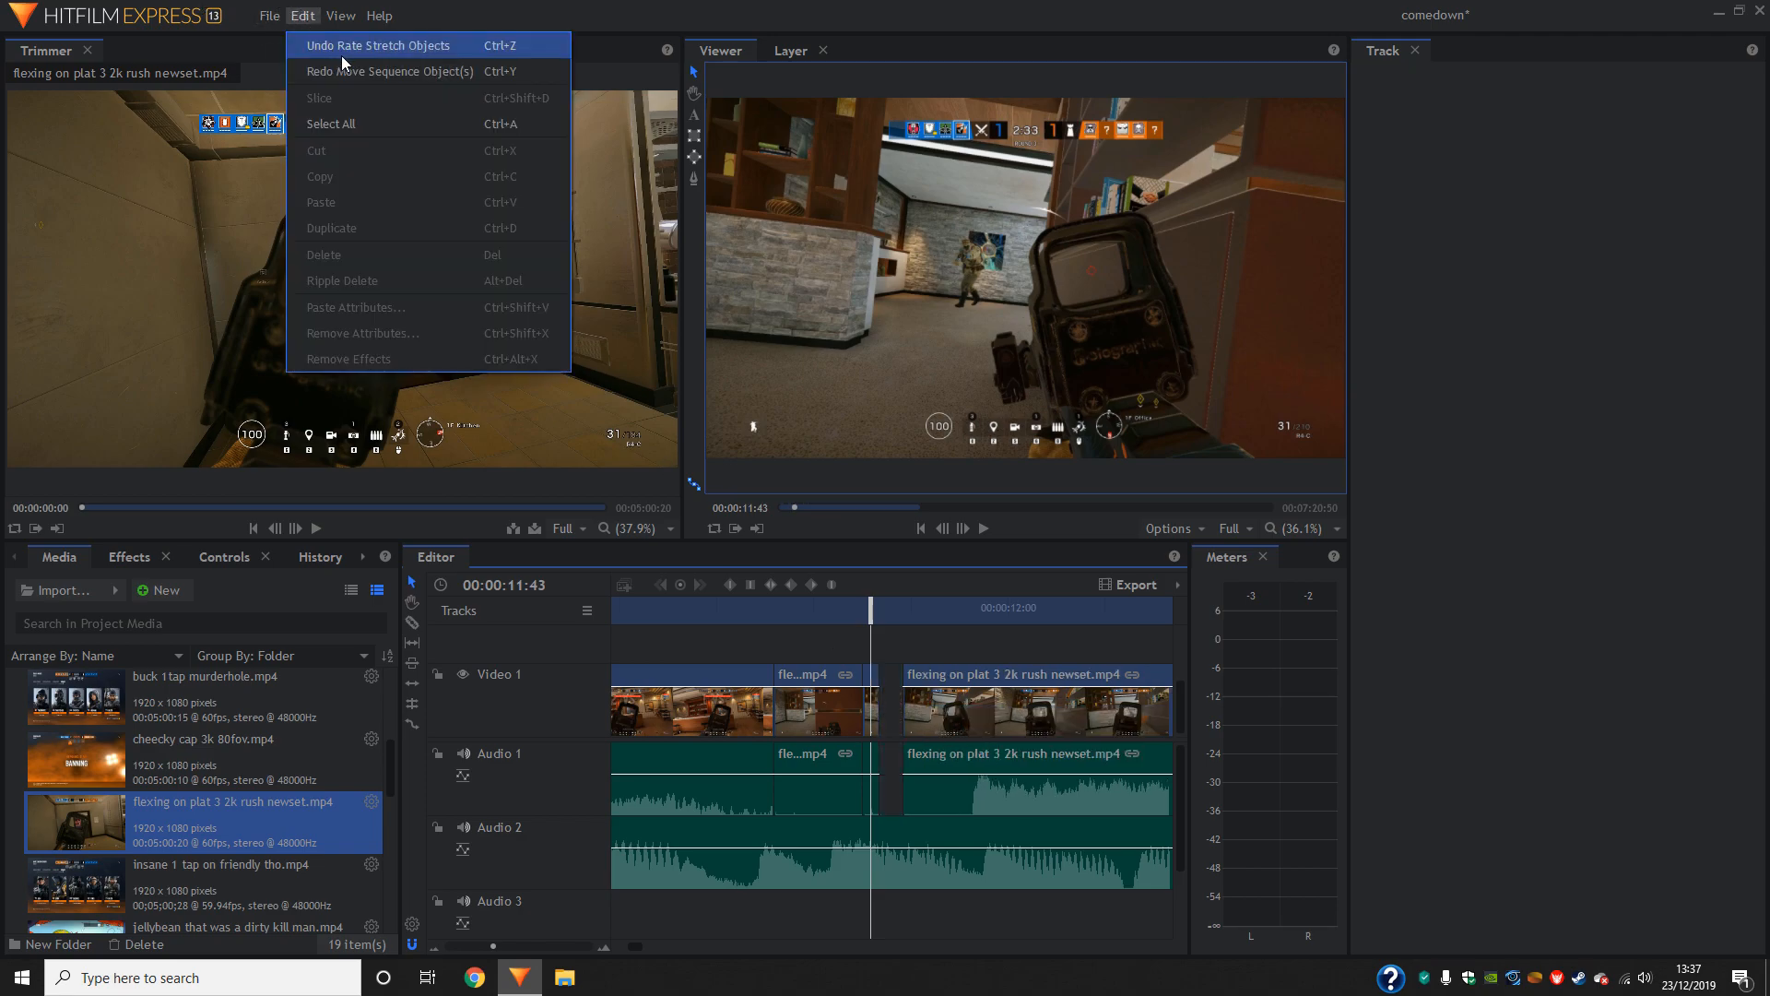
left_click(341, 56)
left_click(311, 18)
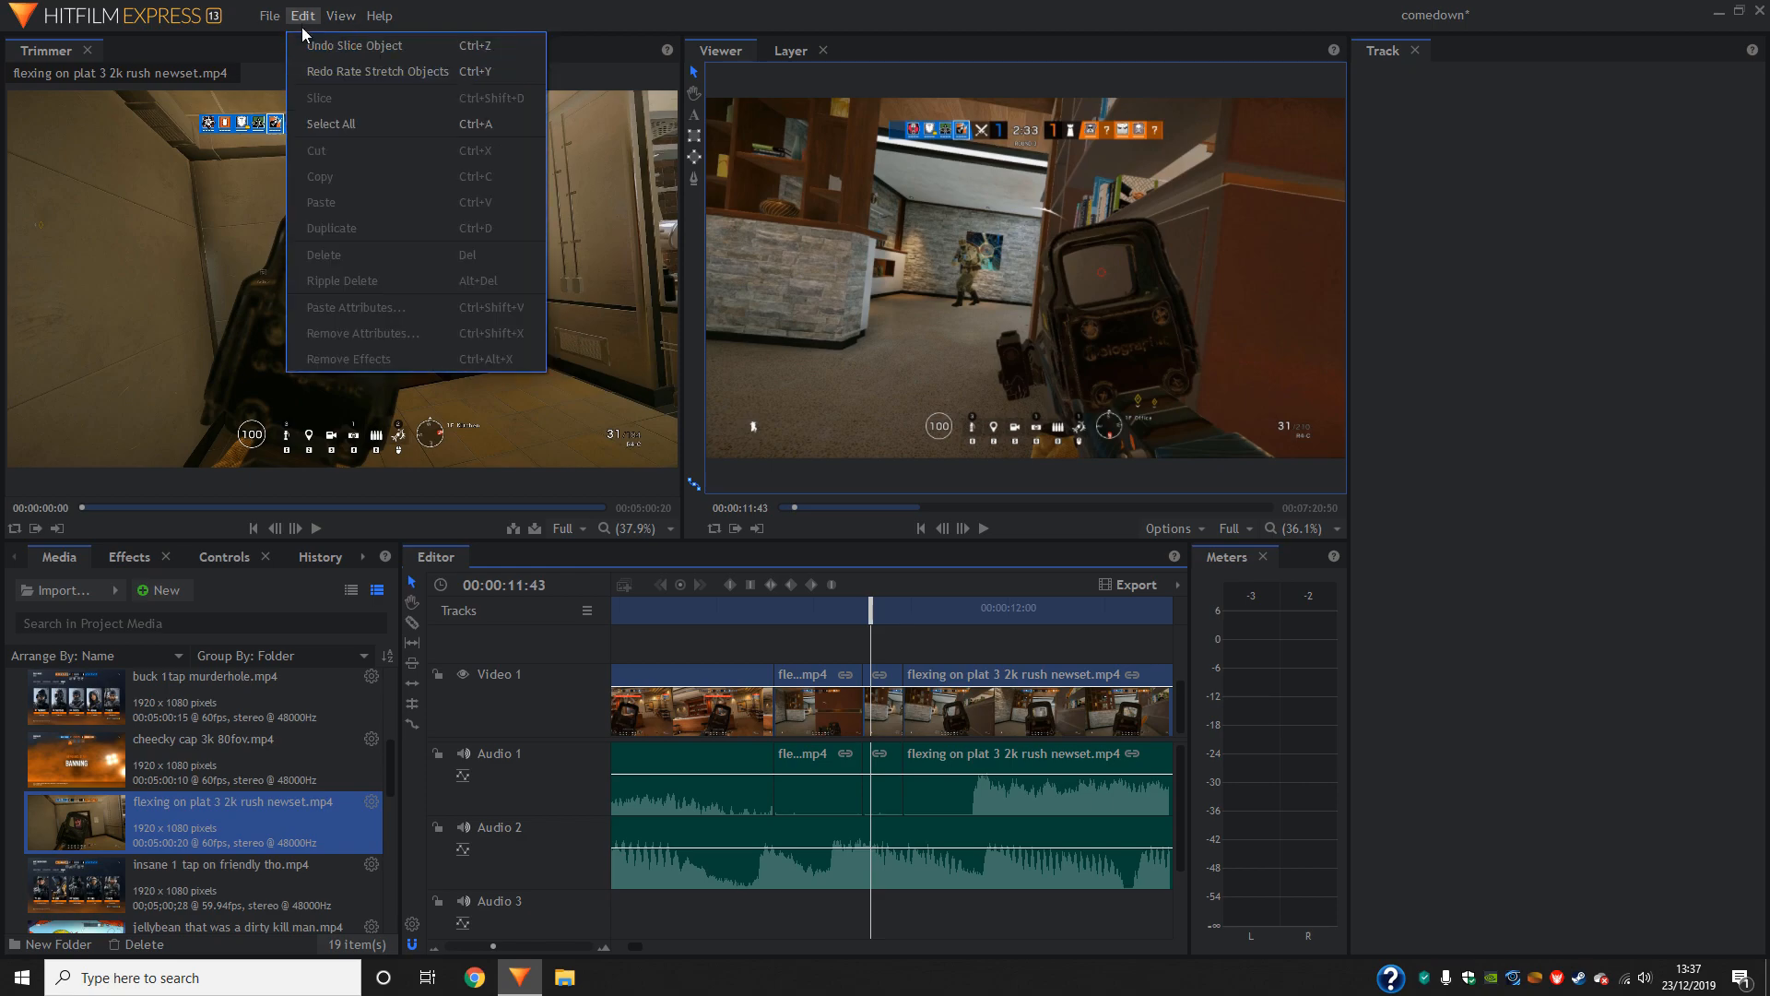
left_click(314, 46)
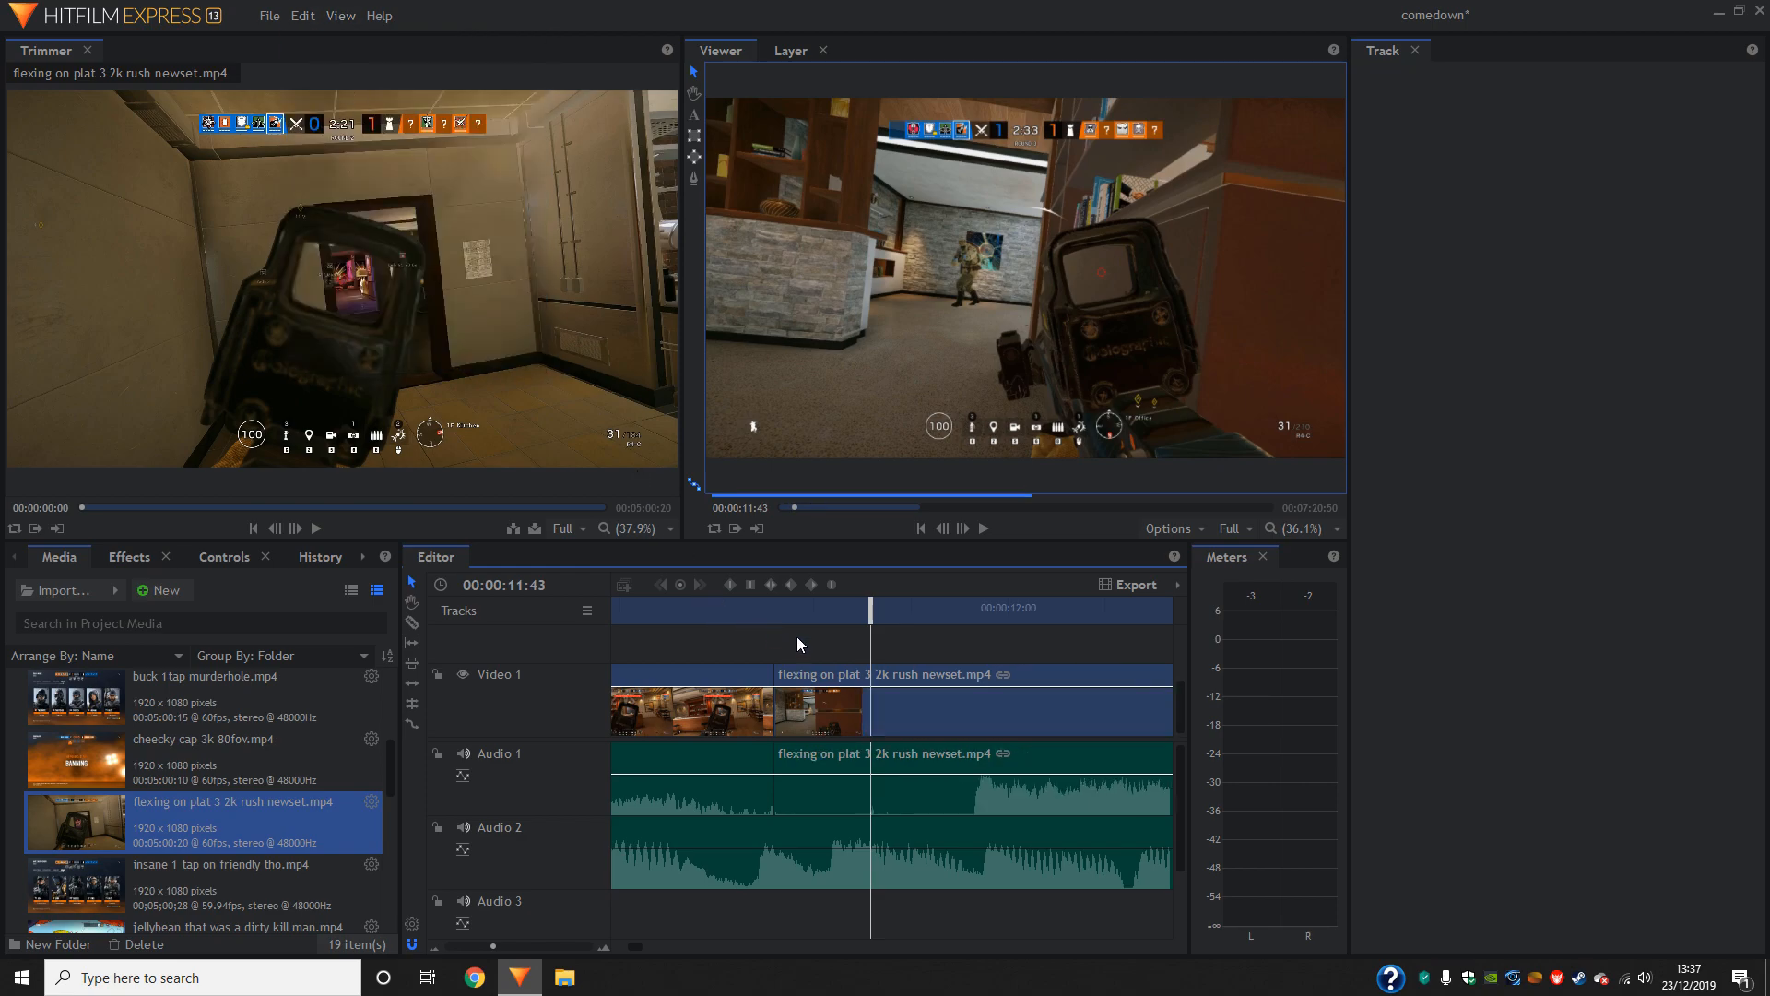
- Slice the second gameplay clip at 00:00:11:47 and save the project
left_click_drag(866, 620, 901, 630)
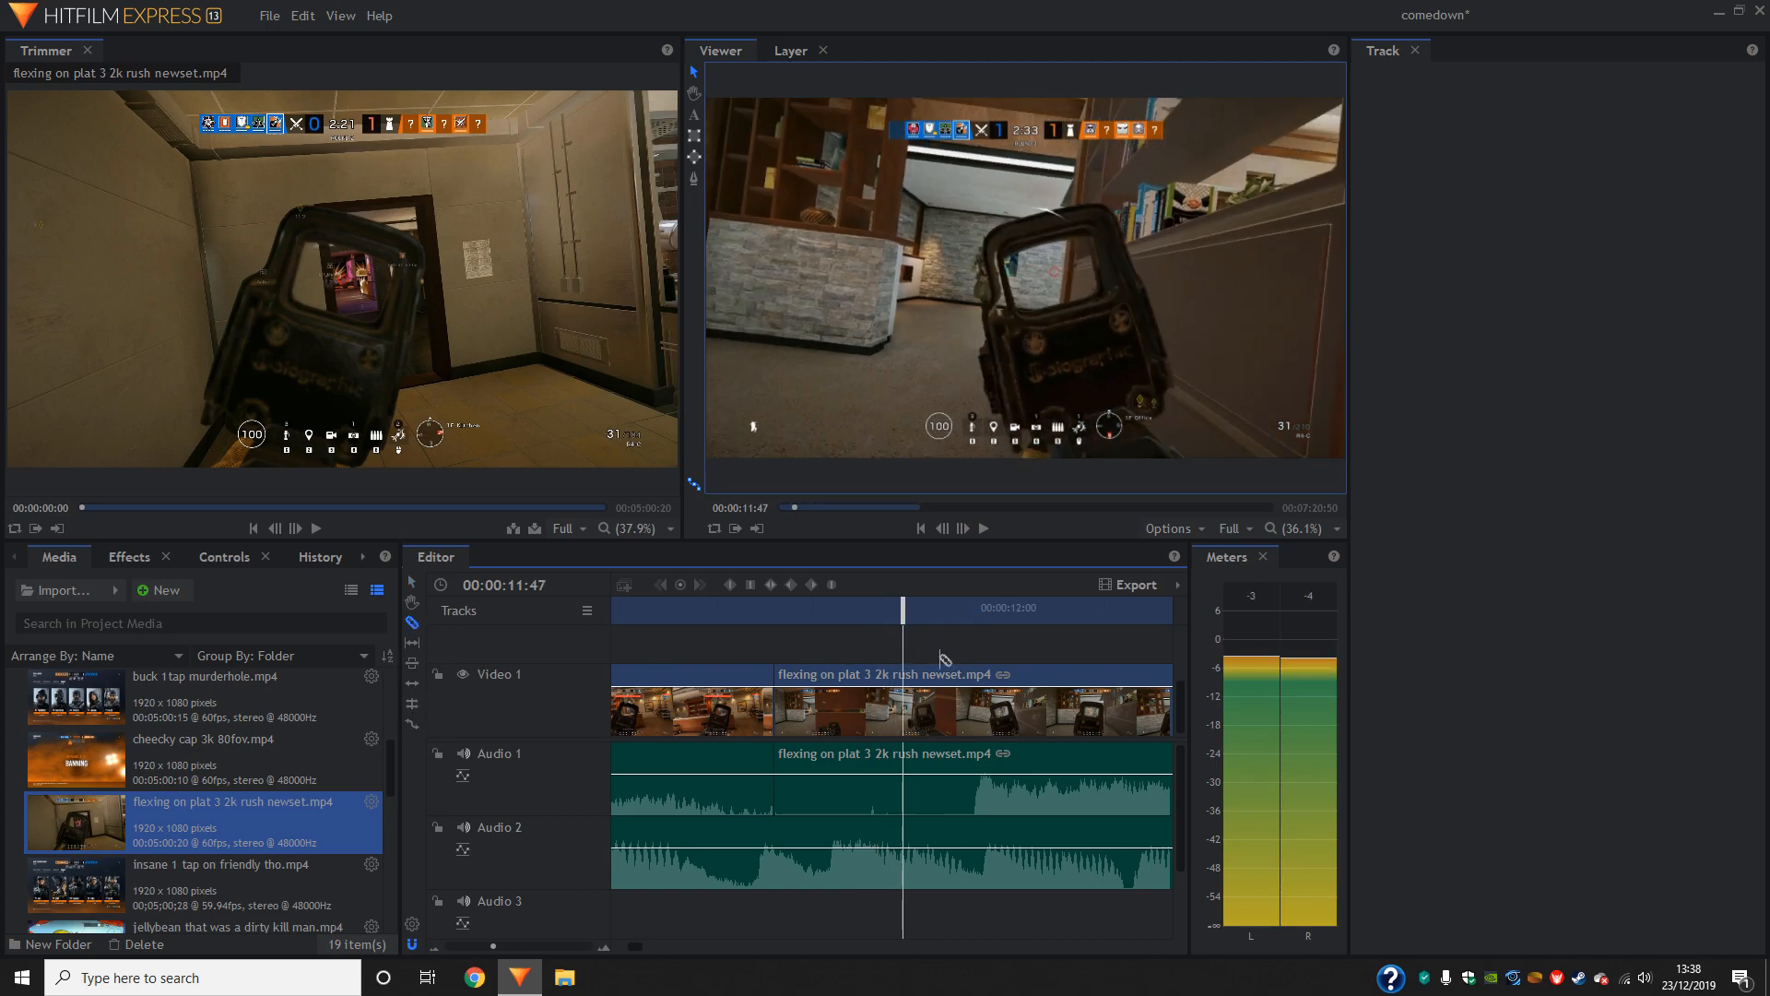
left_click(902, 696)
key("ctrl+s")
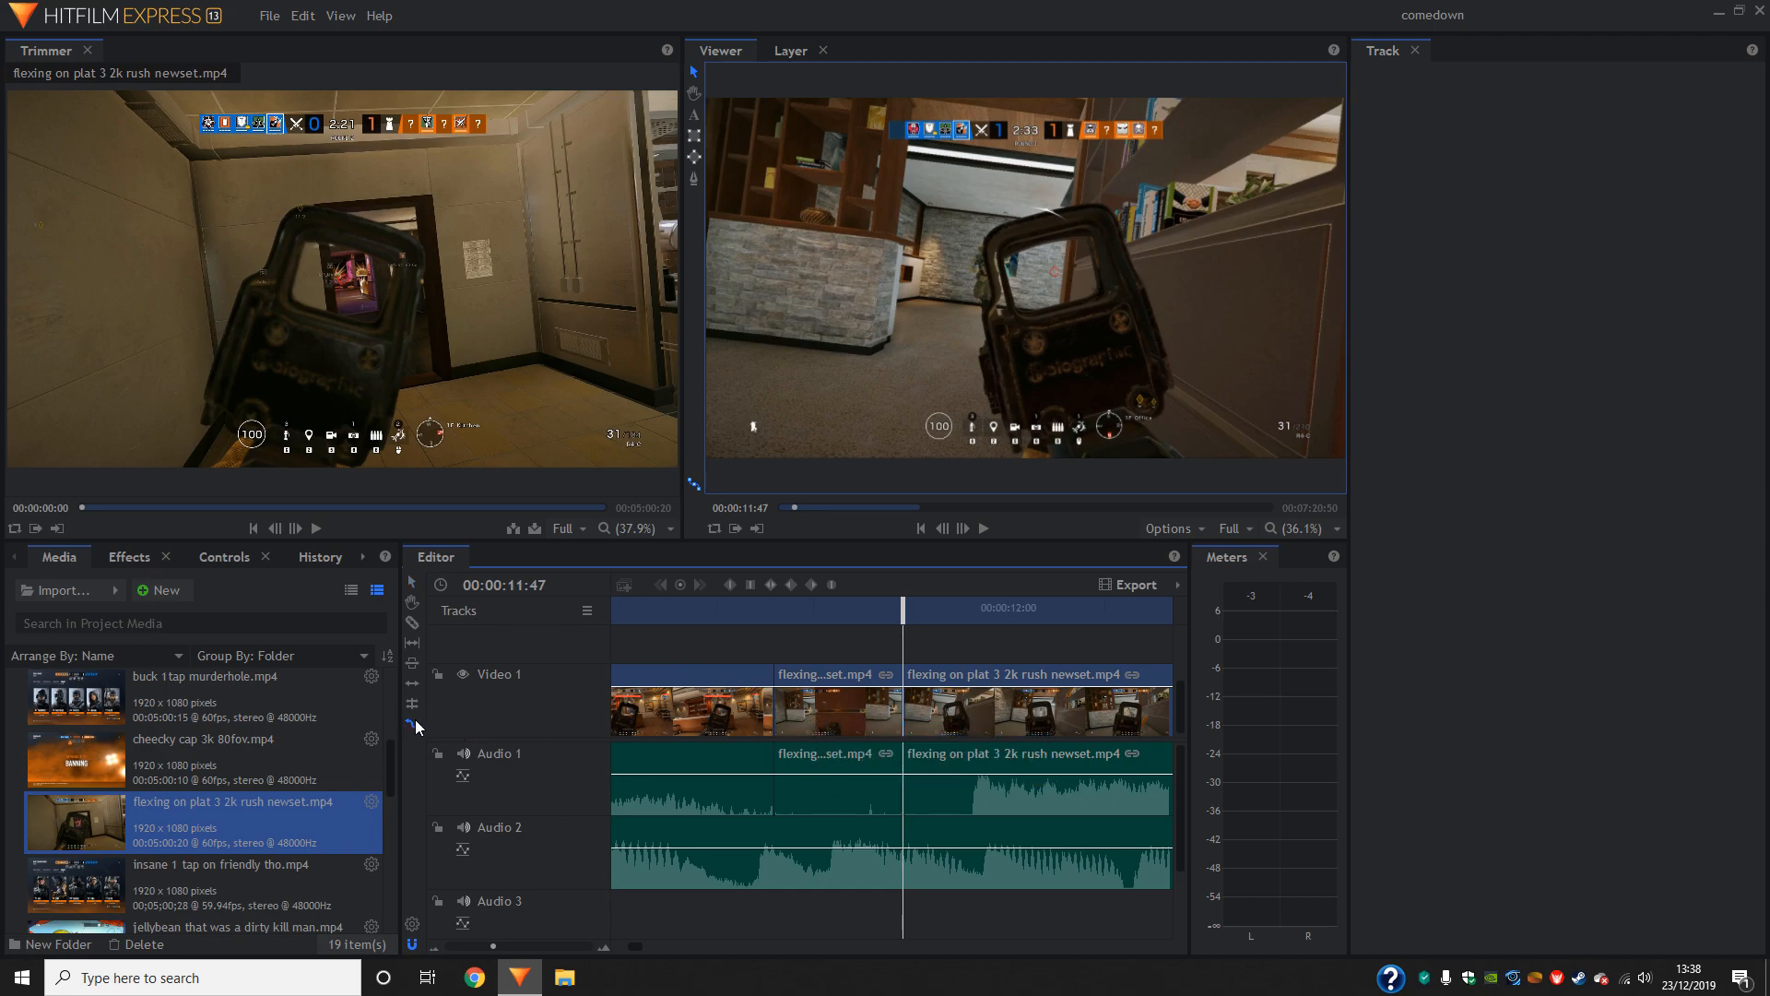
- Rate-stretch the second clip's opening piece shorter with the following footage against it, and play the result back
mouse_move(893, 714)
left_mouse_down()
mouse_move(870, 715)
mouse_move(909, 716)
left_mouse_up()
key("space")
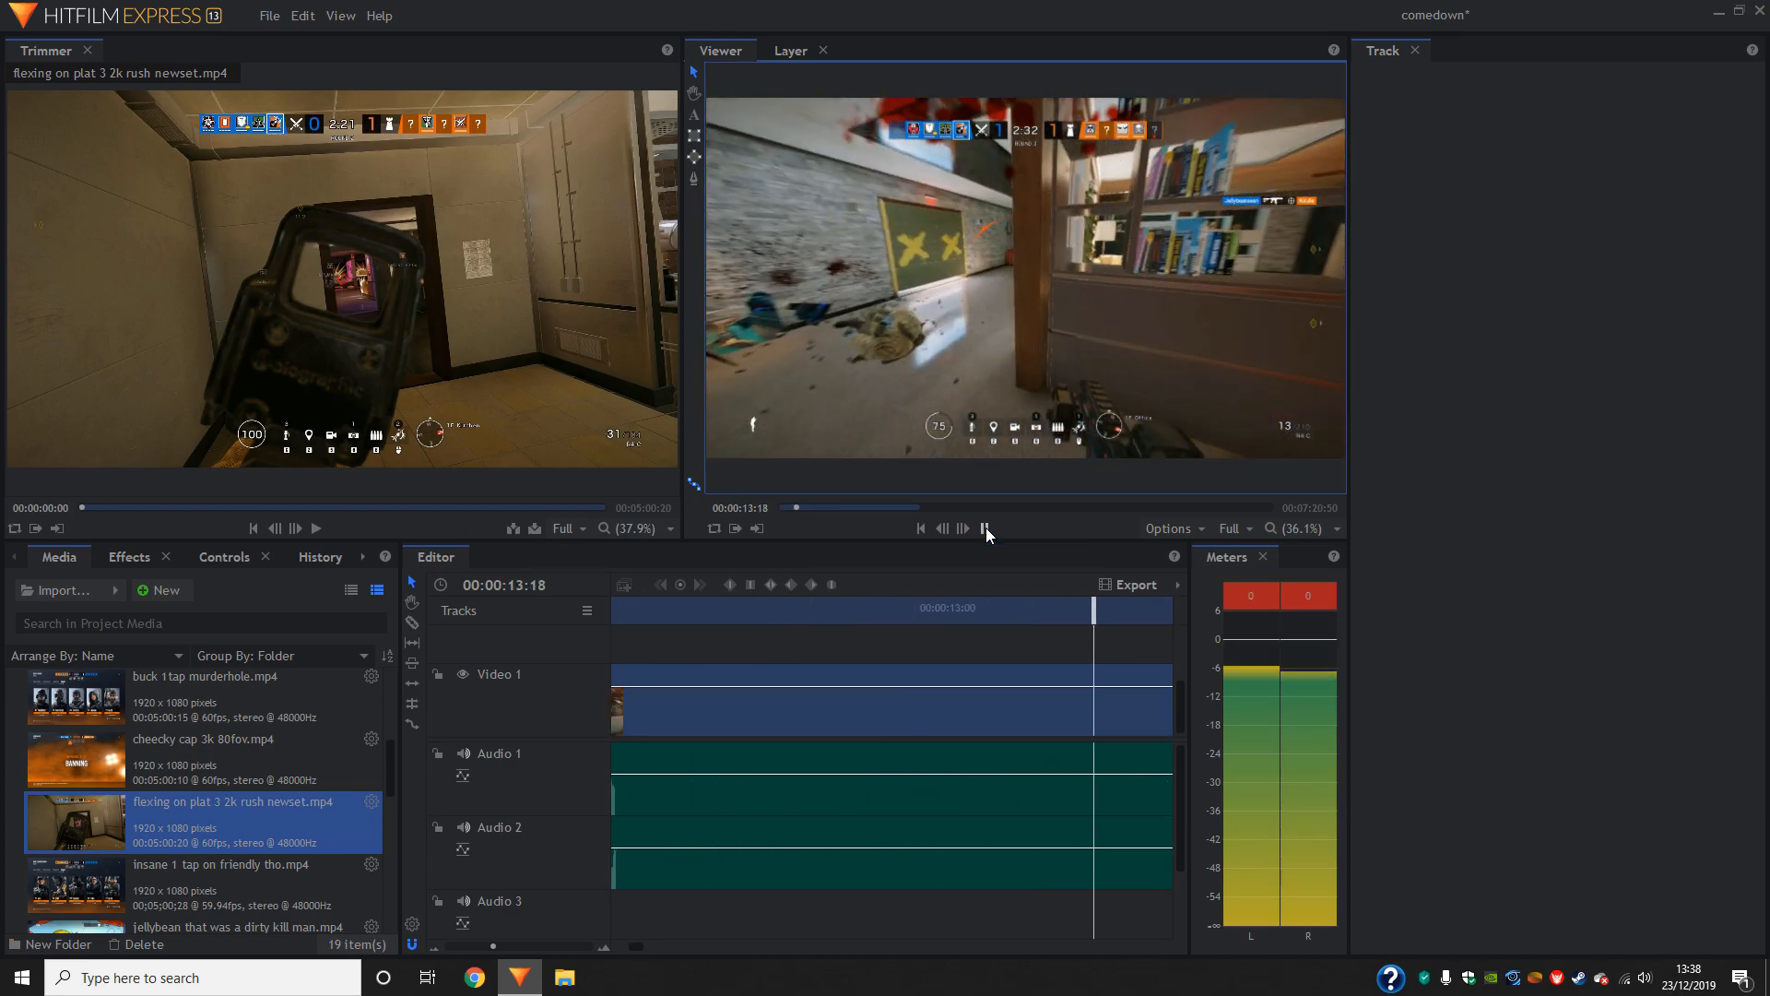
left_click(987, 528)
left_click_drag(1118, 608, 891, 631)
left_click(989, 533)
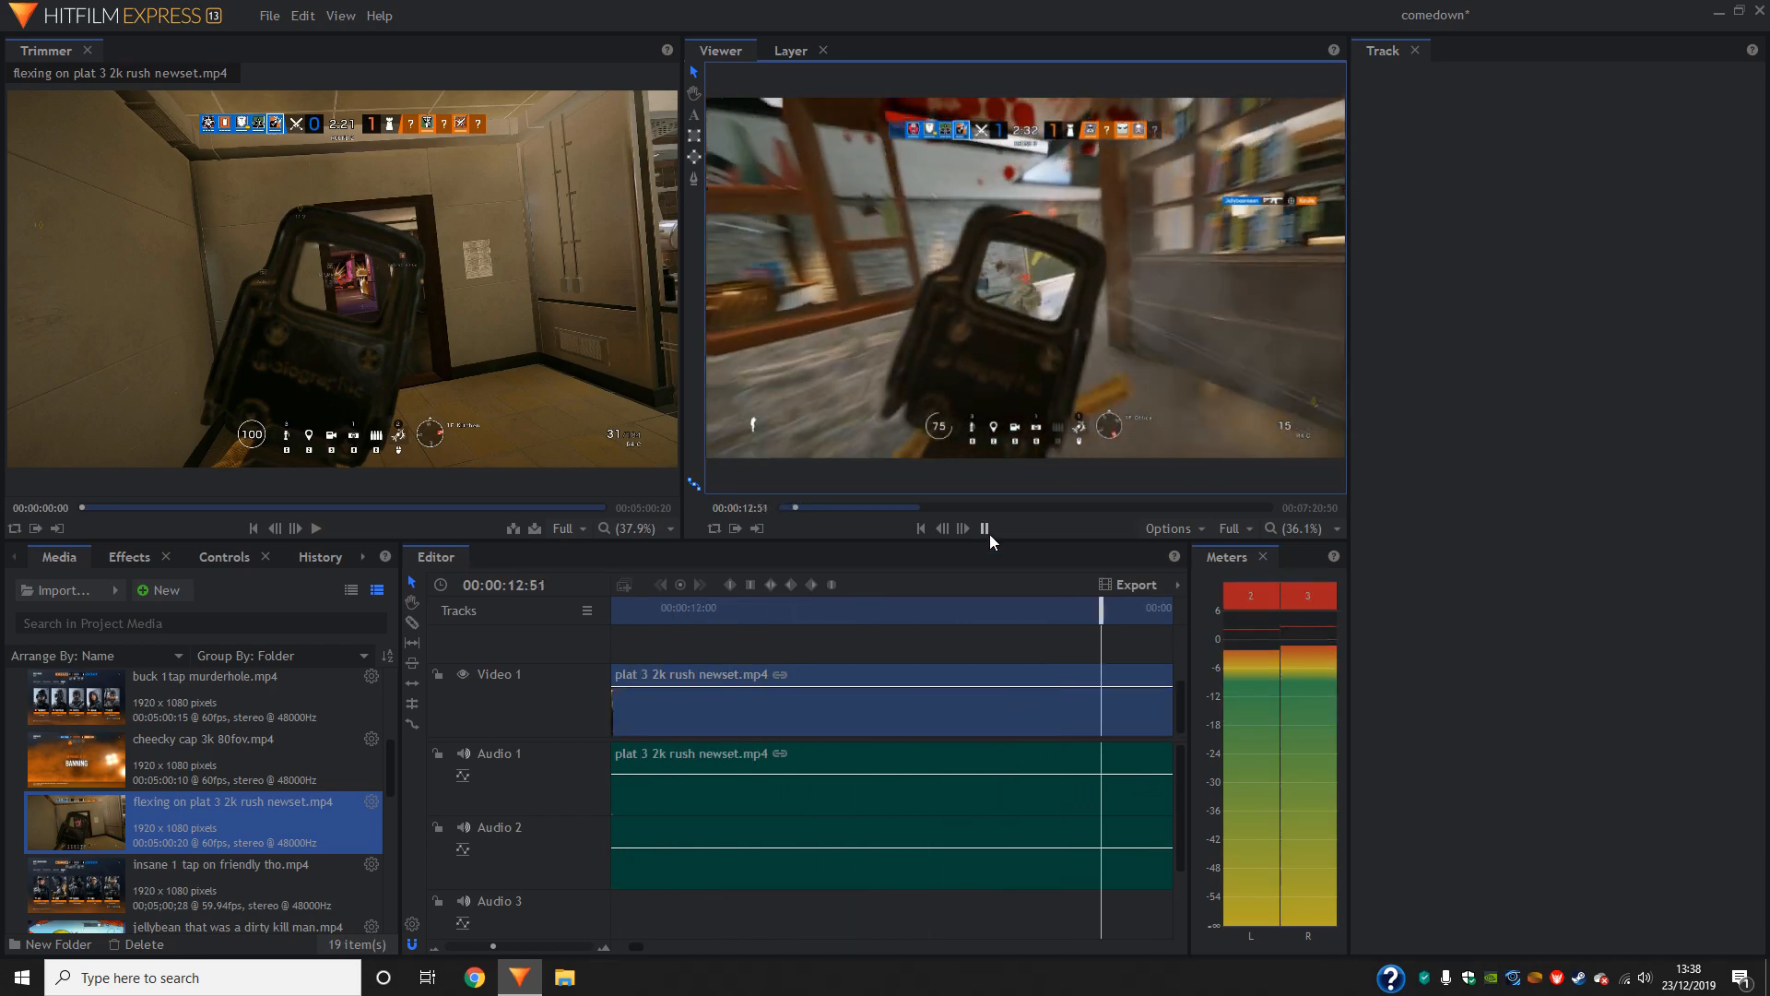
left_click(988, 533)
- Slice the second gameplay clip at 00:00:13:01 and again at 00:00:13:13
left_click_drag(883, 614, 846, 664)
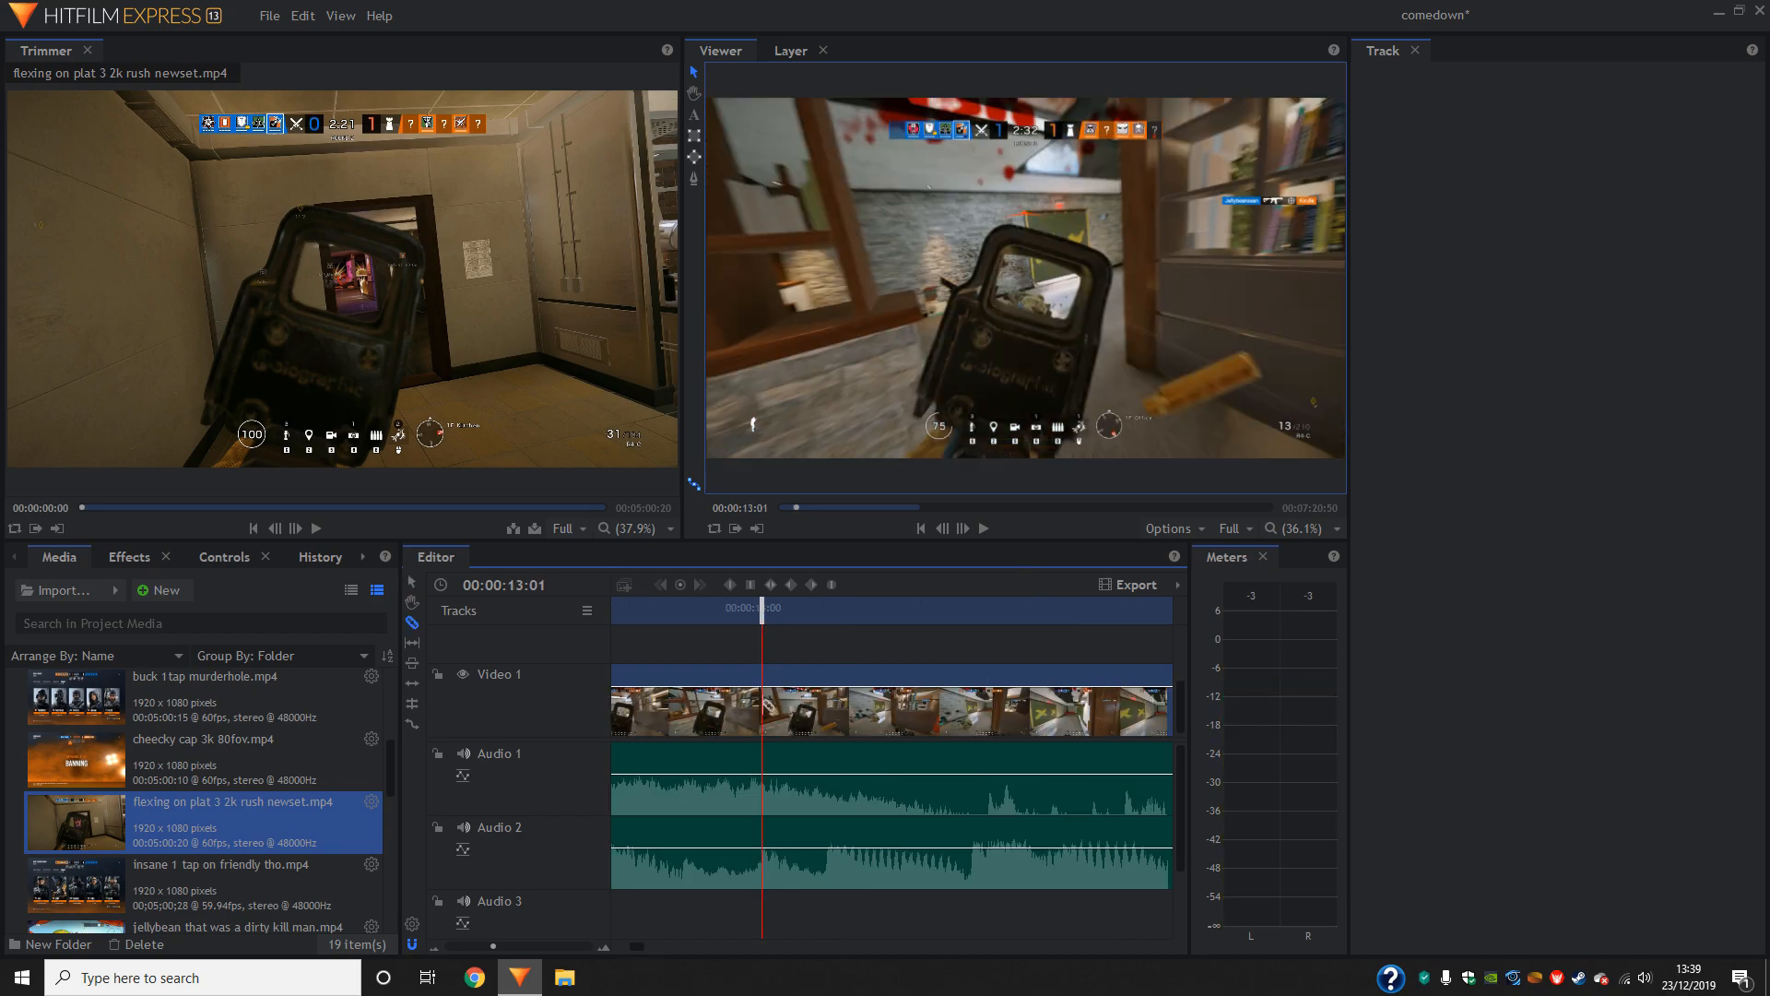
left_click(762, 710)
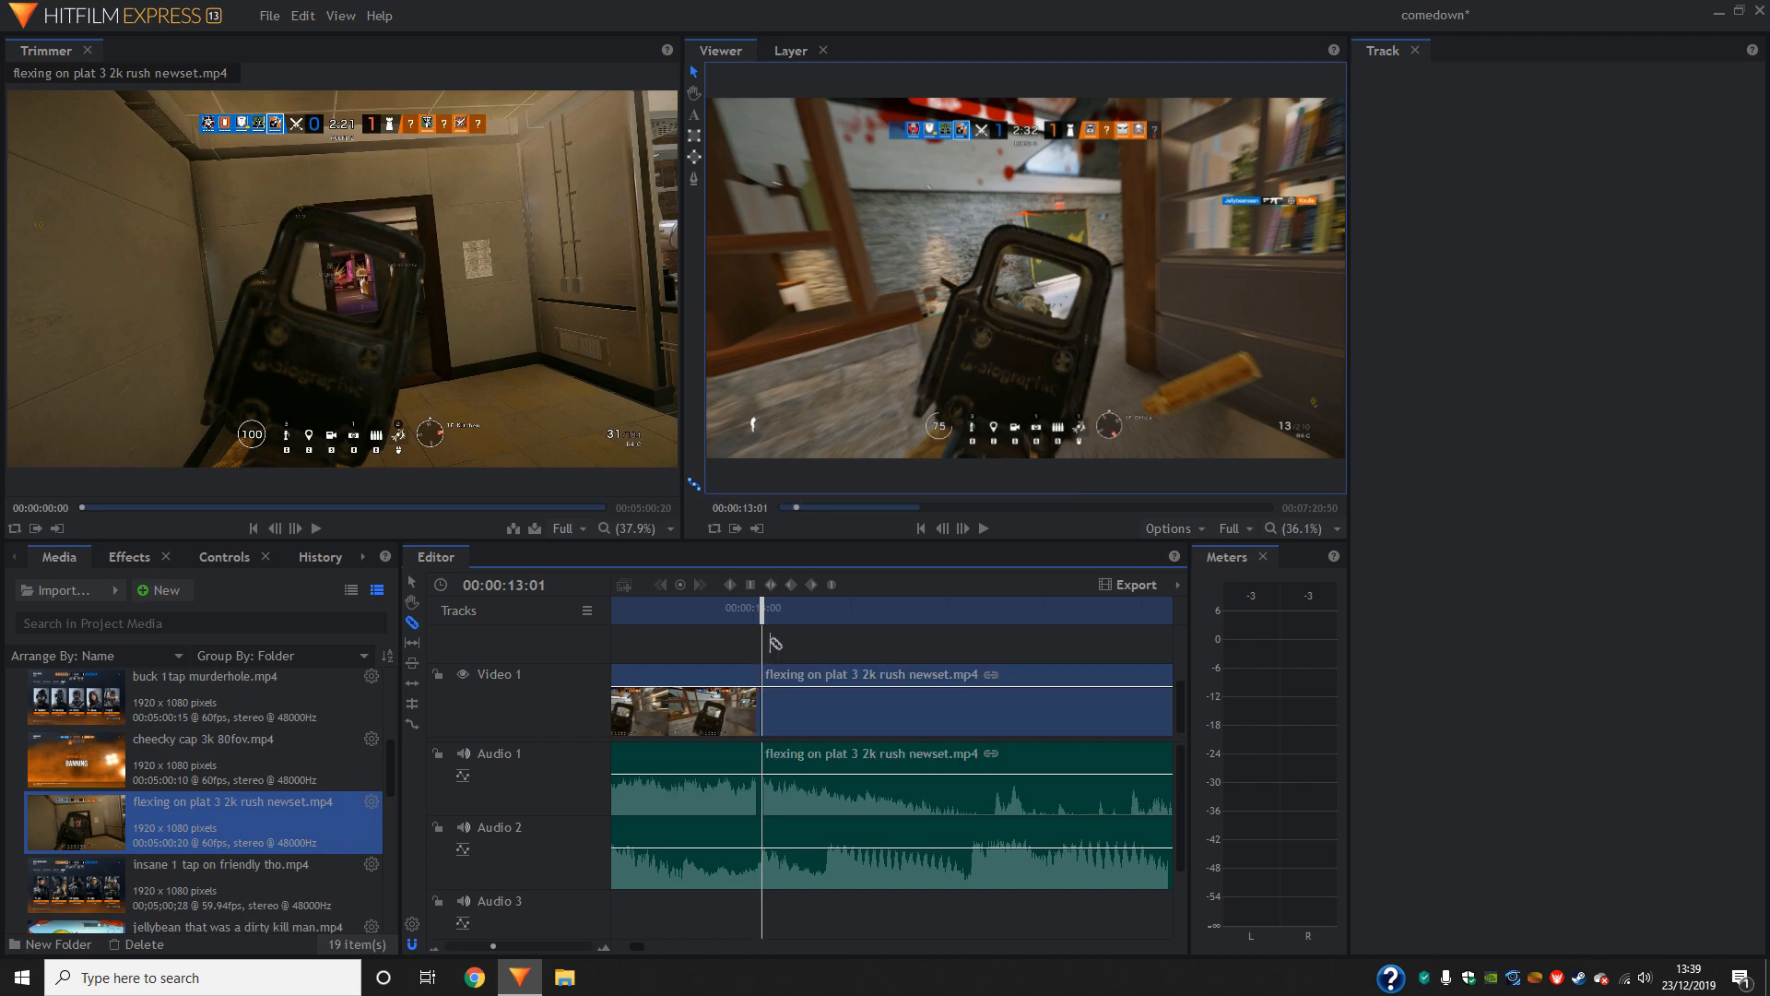
left_click_drag(761, 610, 922, 638)
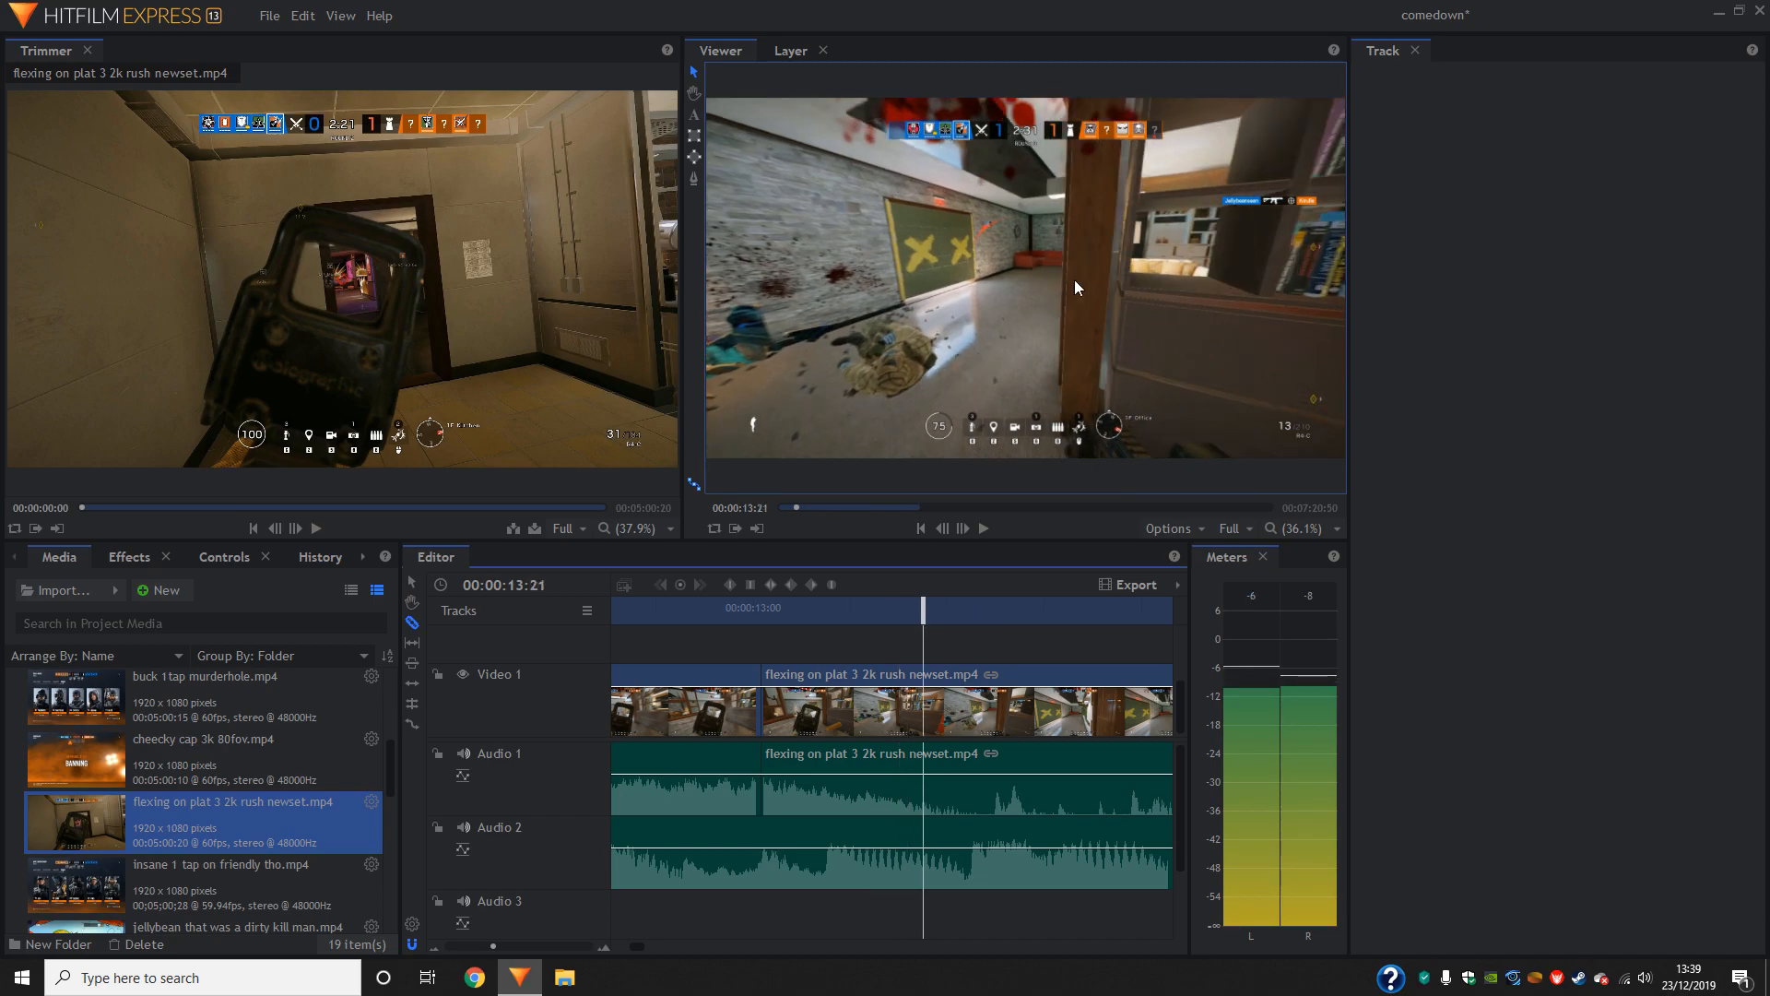
left_click_drag(922, 611, 862, 618)
left_click(854, 688)
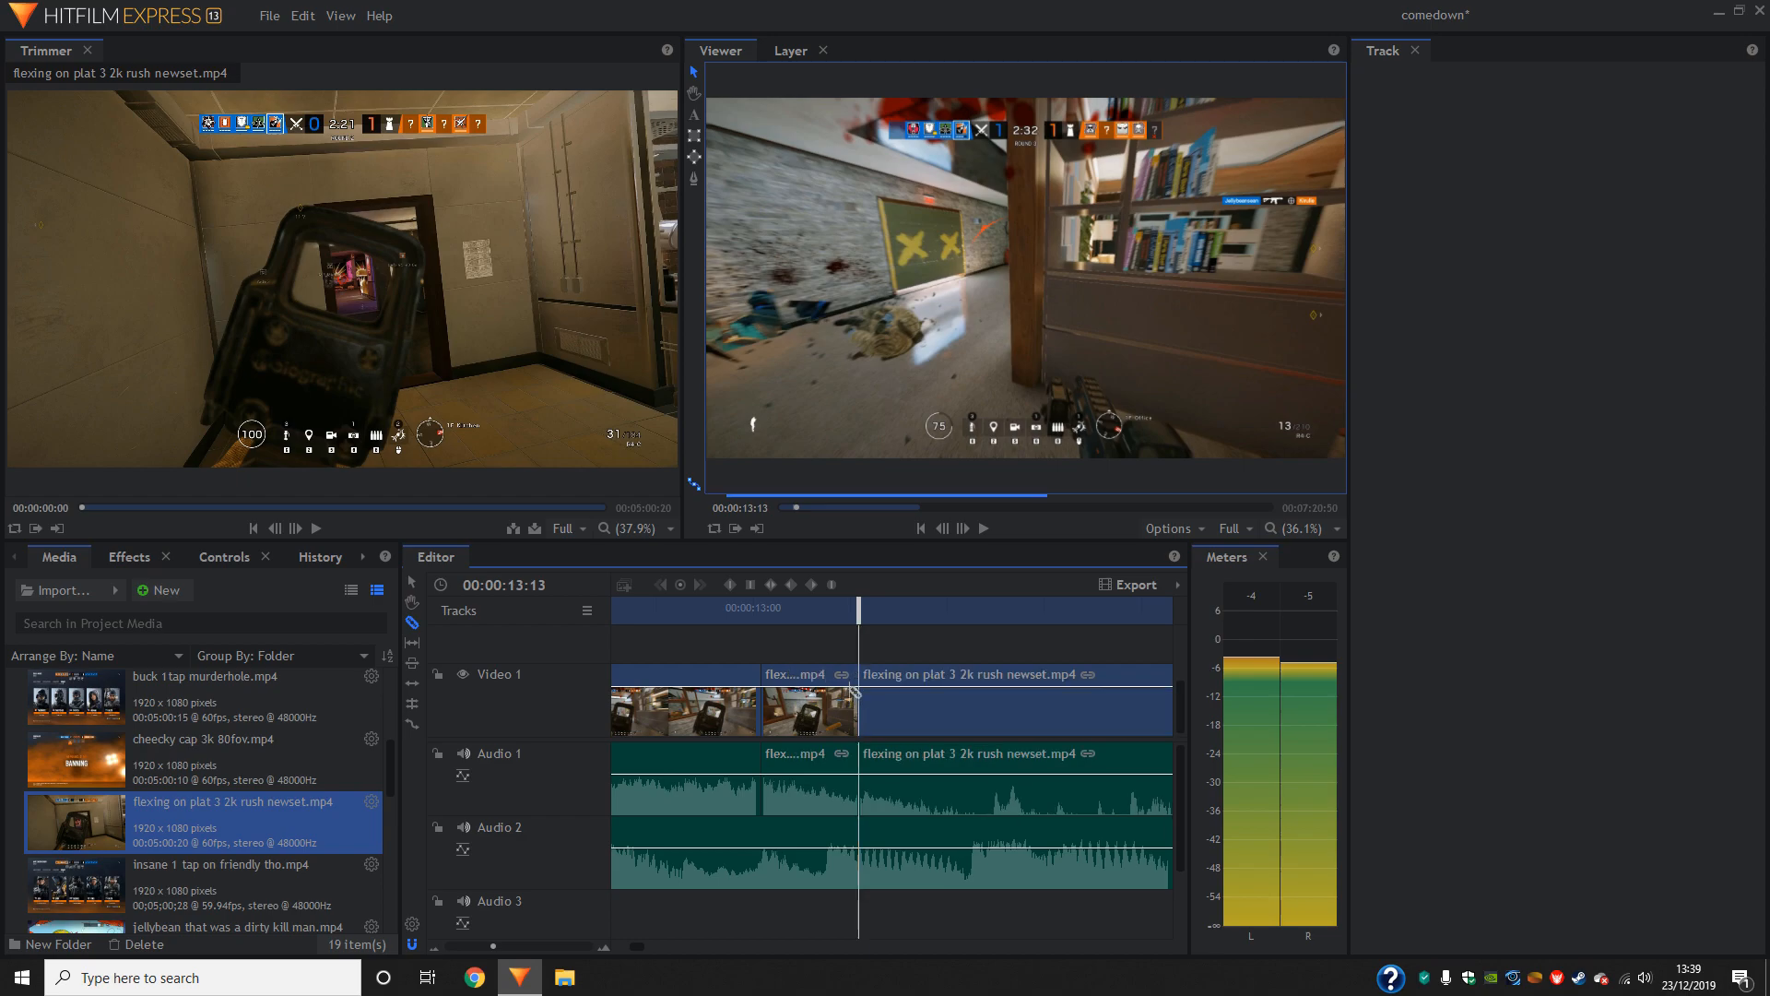
- Delete the piece between 00:00:13:01 and 00:00:13:13, move the remaining footage up to close the gap, and play back the join
left_click(414, 583)
left_click(827, 721)
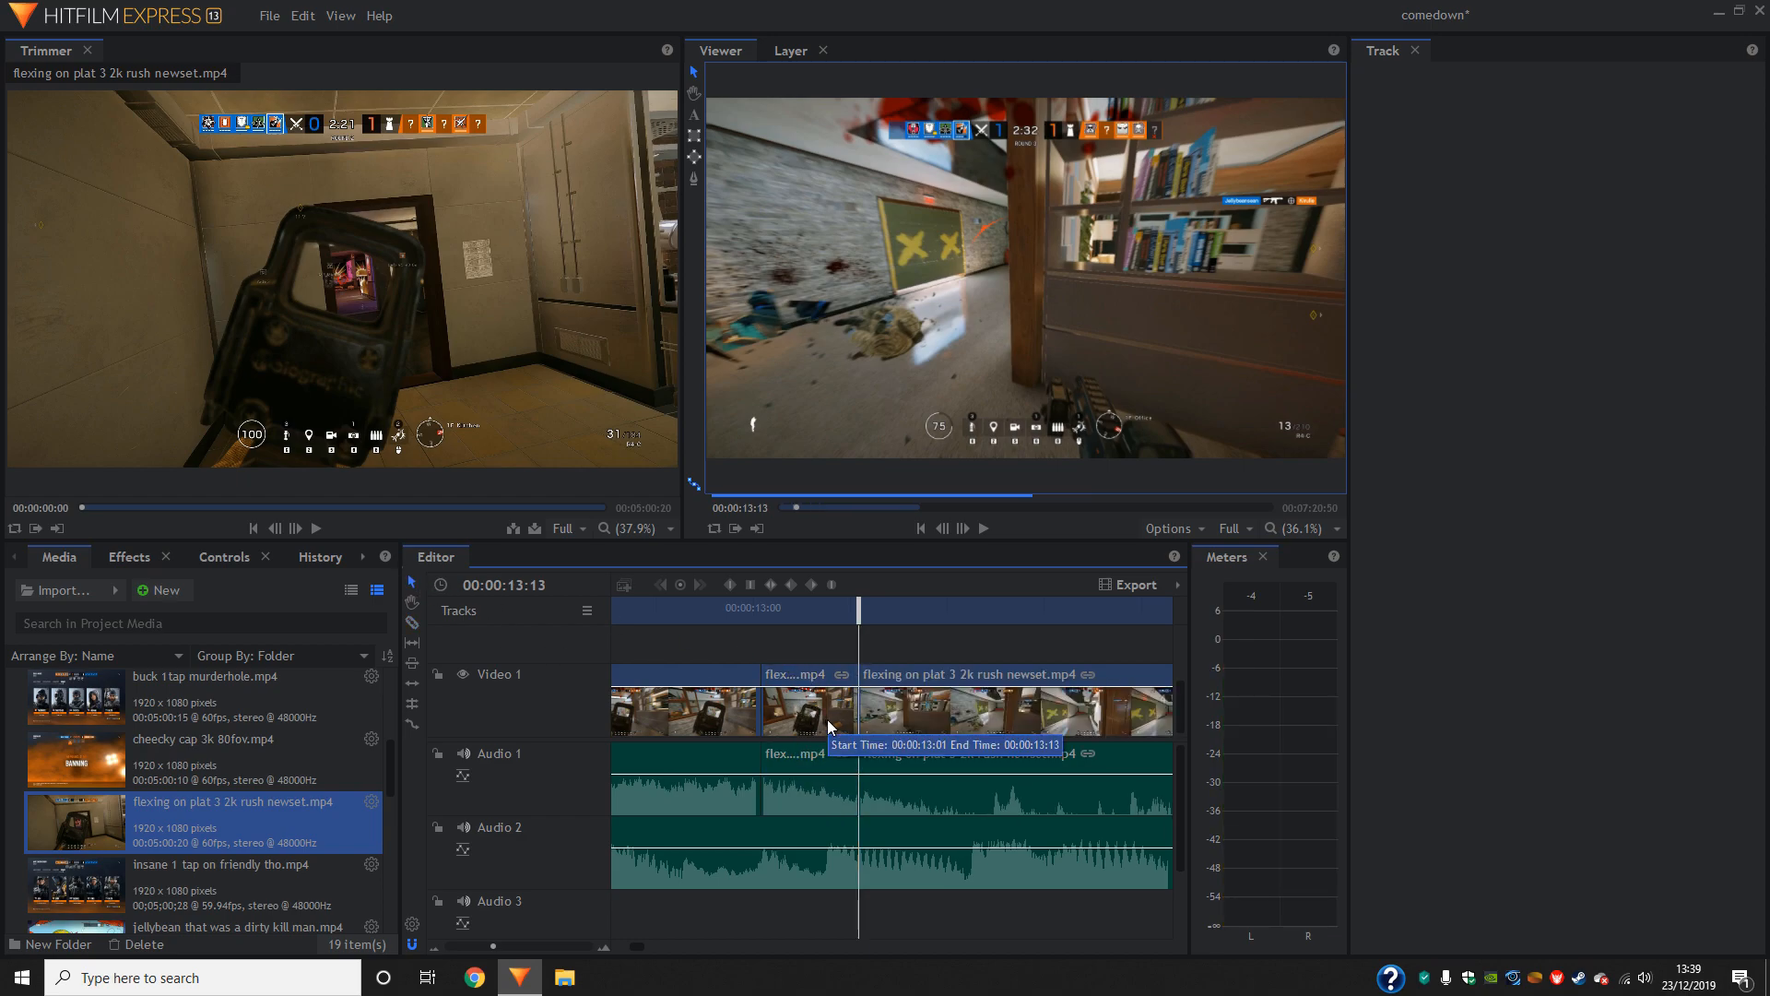
key("Delete")
left_click_drag(894, 712, 807, 717)
left_click_drag(852, 611, 597, 612)
left_click(984, 528)
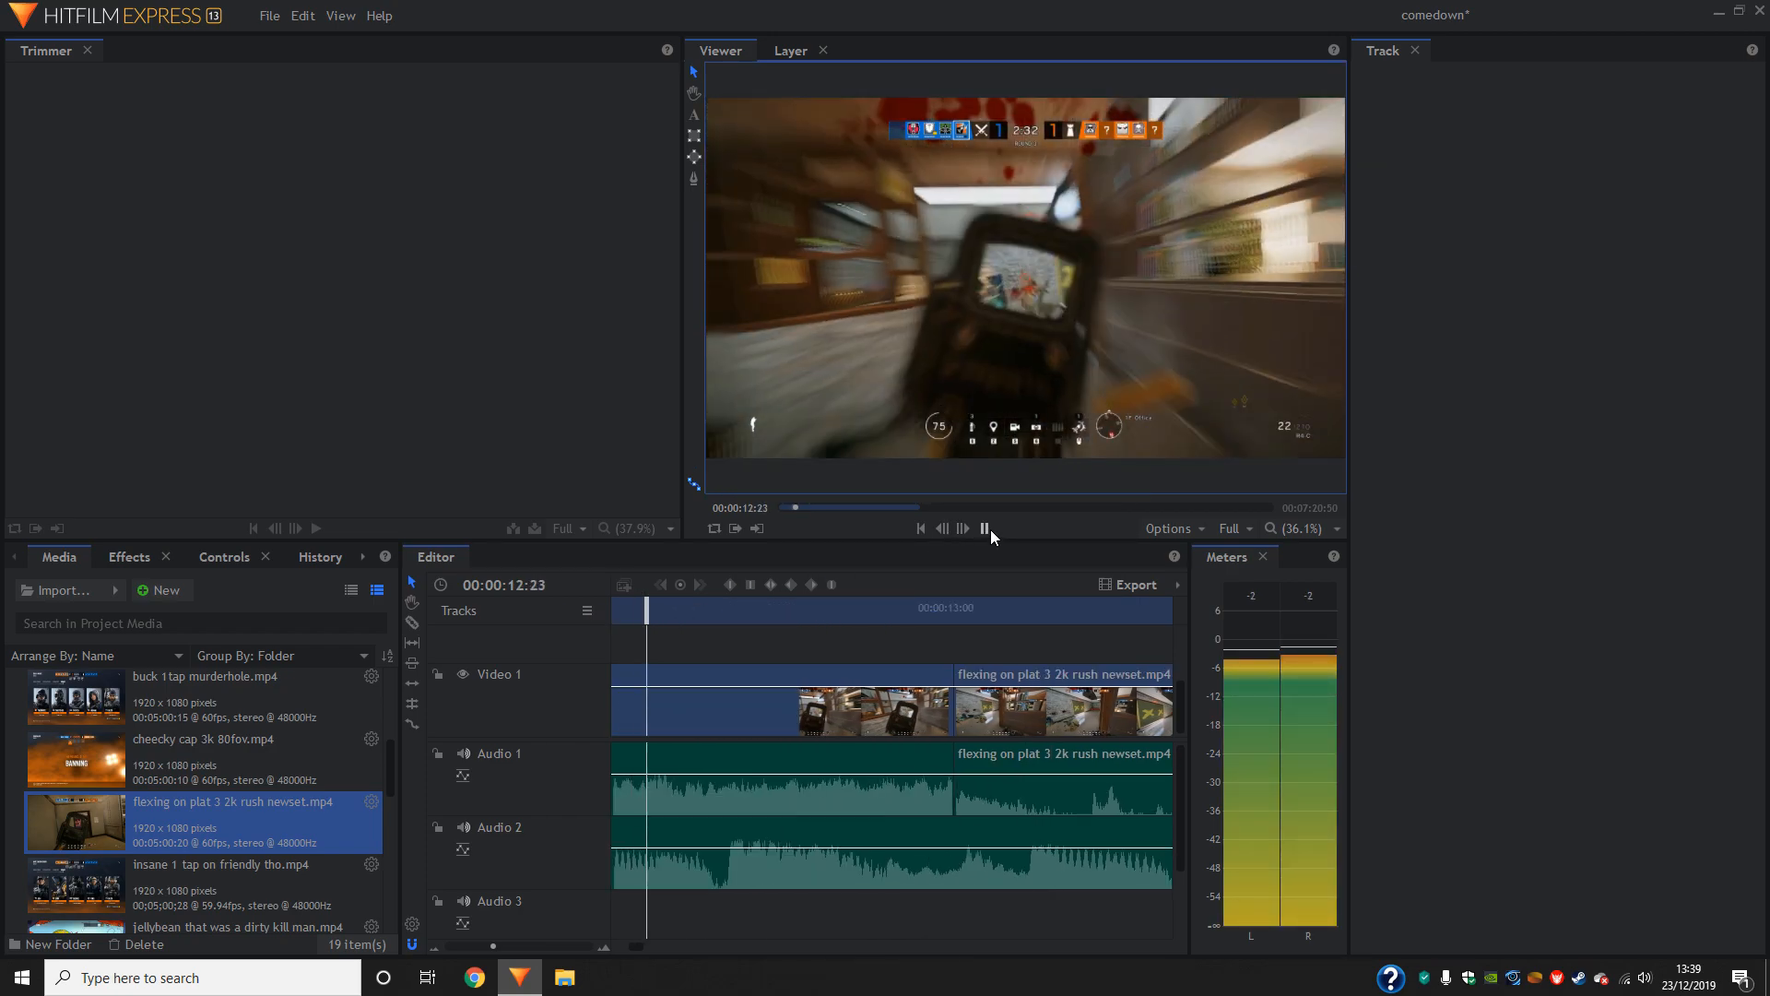
- Slice the second gameplay clip at about 00:00:13:11 and again at 00:00:13:27
left_click(984, 529)
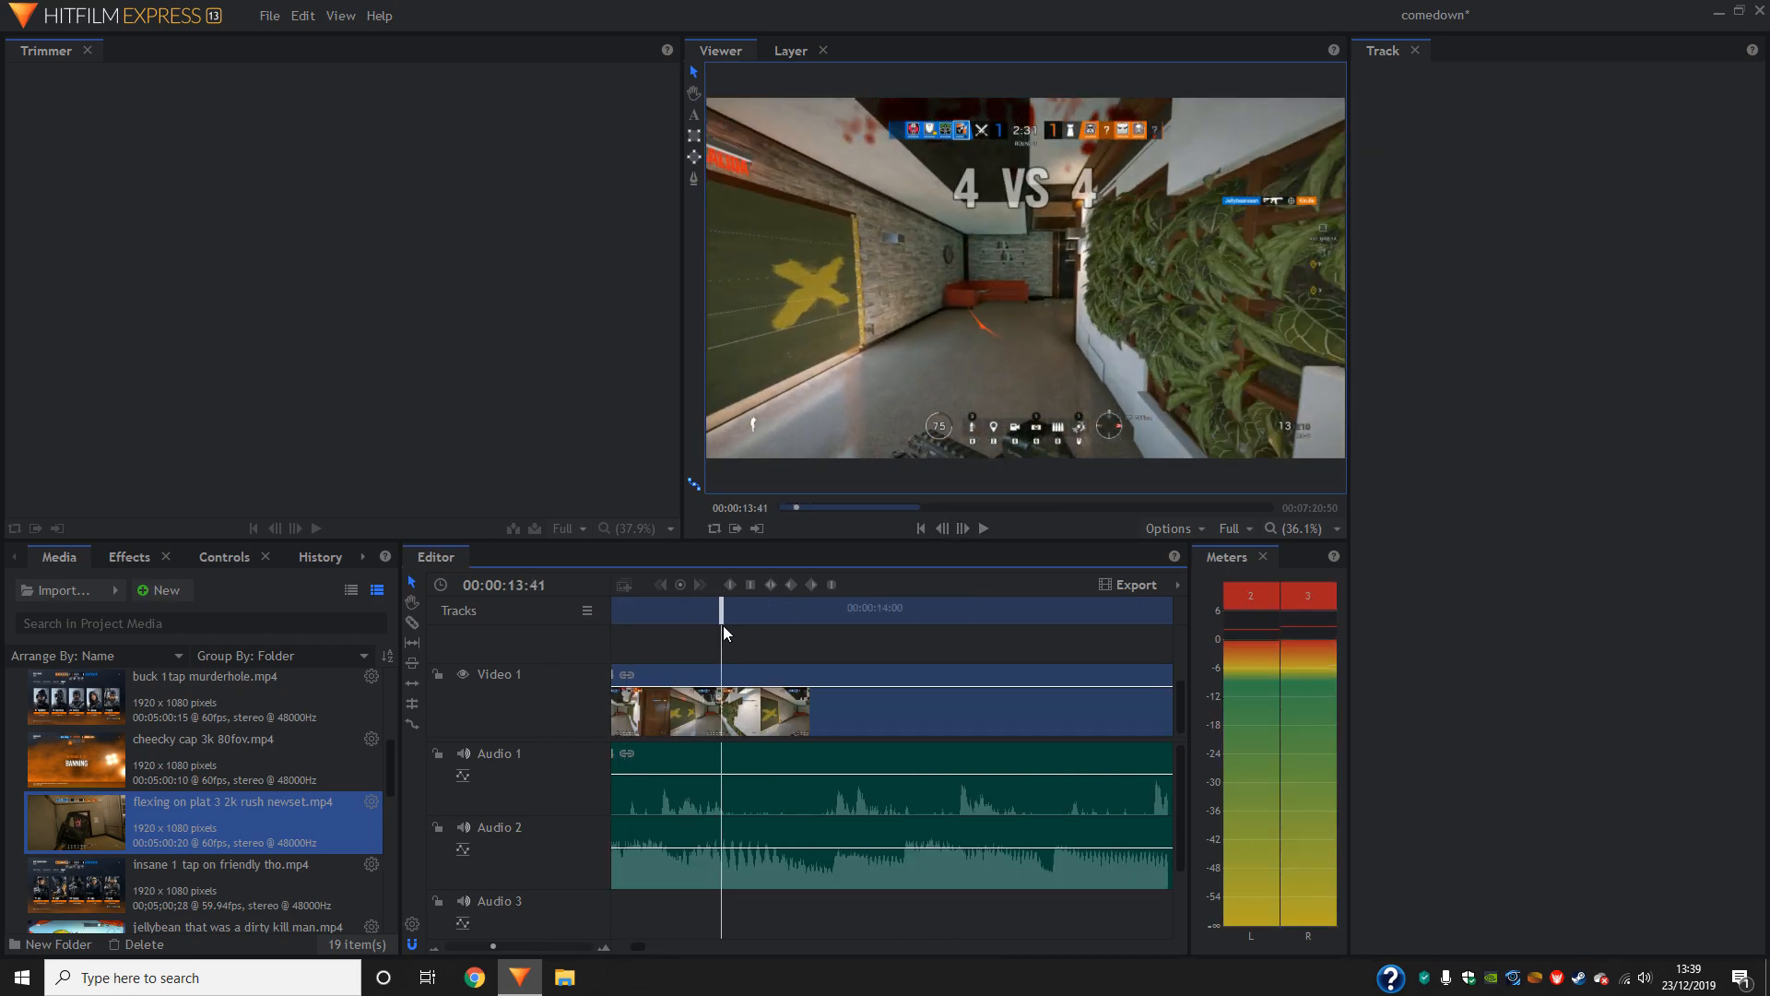
left_click_drag(721, 611, 929, 613)
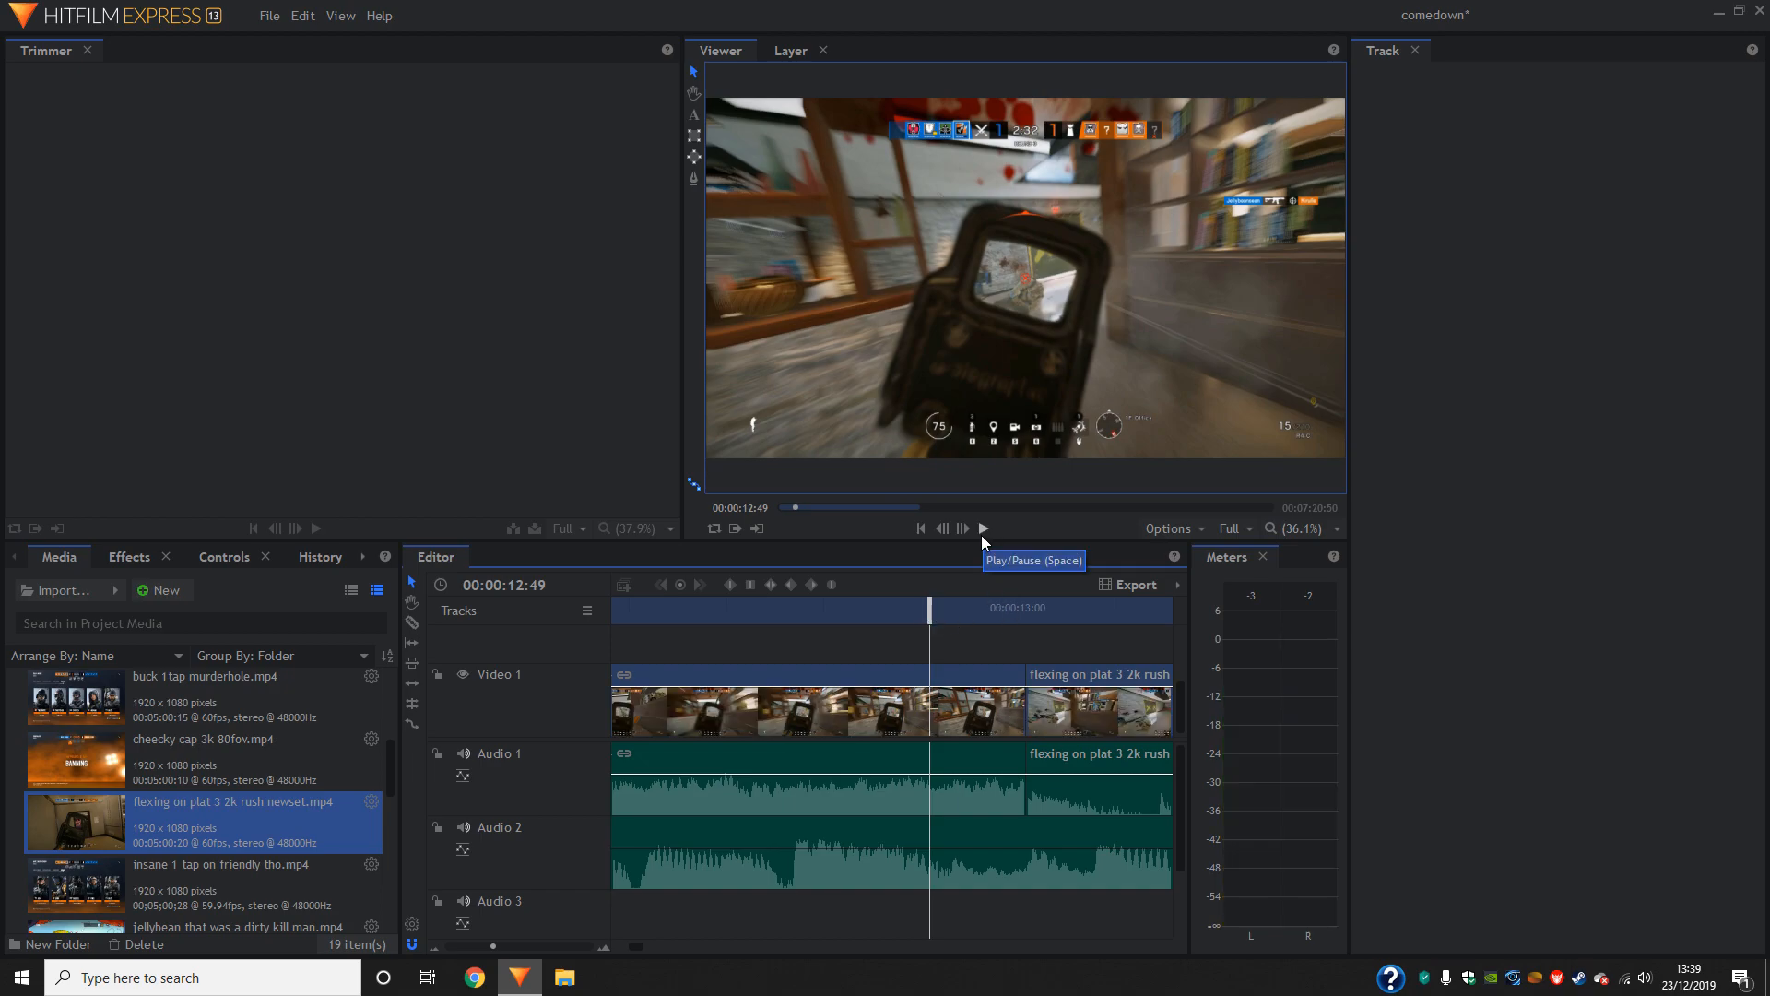
left_click_drag(929, 613, 847, 641)
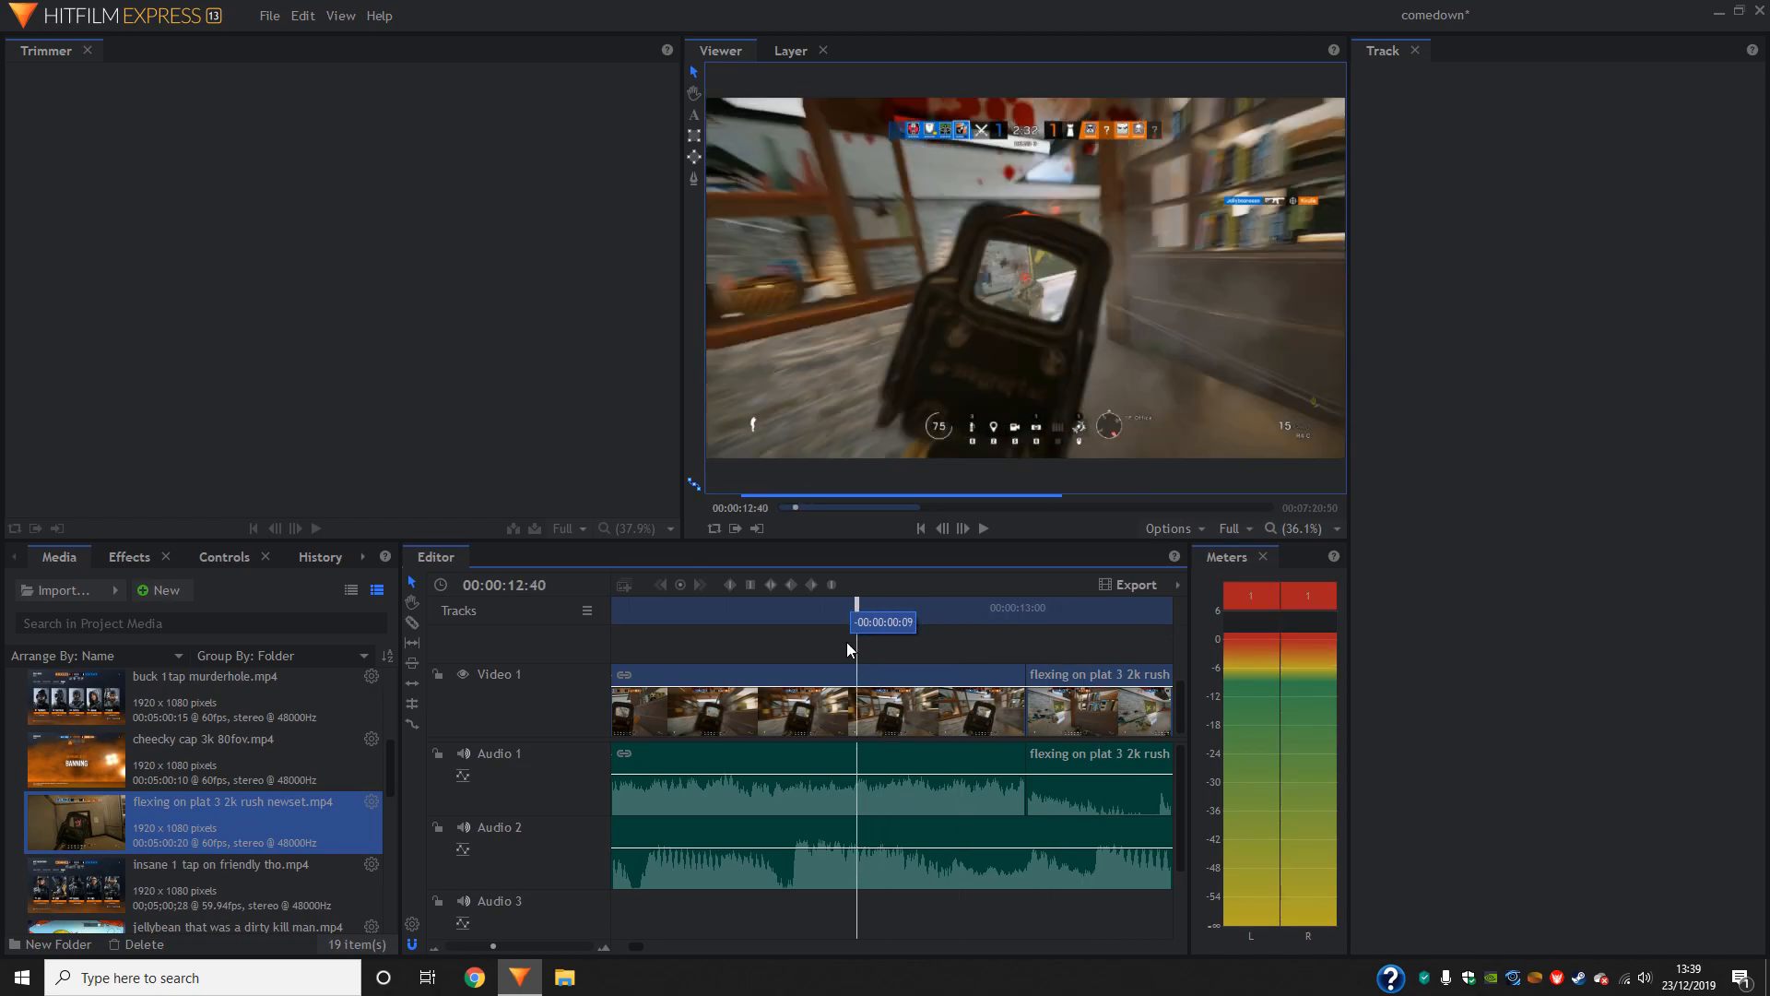
left_click(993, 522)
left_click_drag(671, 609, 954, 678)
left_click(952, 684)
left_click_drag(953, 612, 1083, 624)
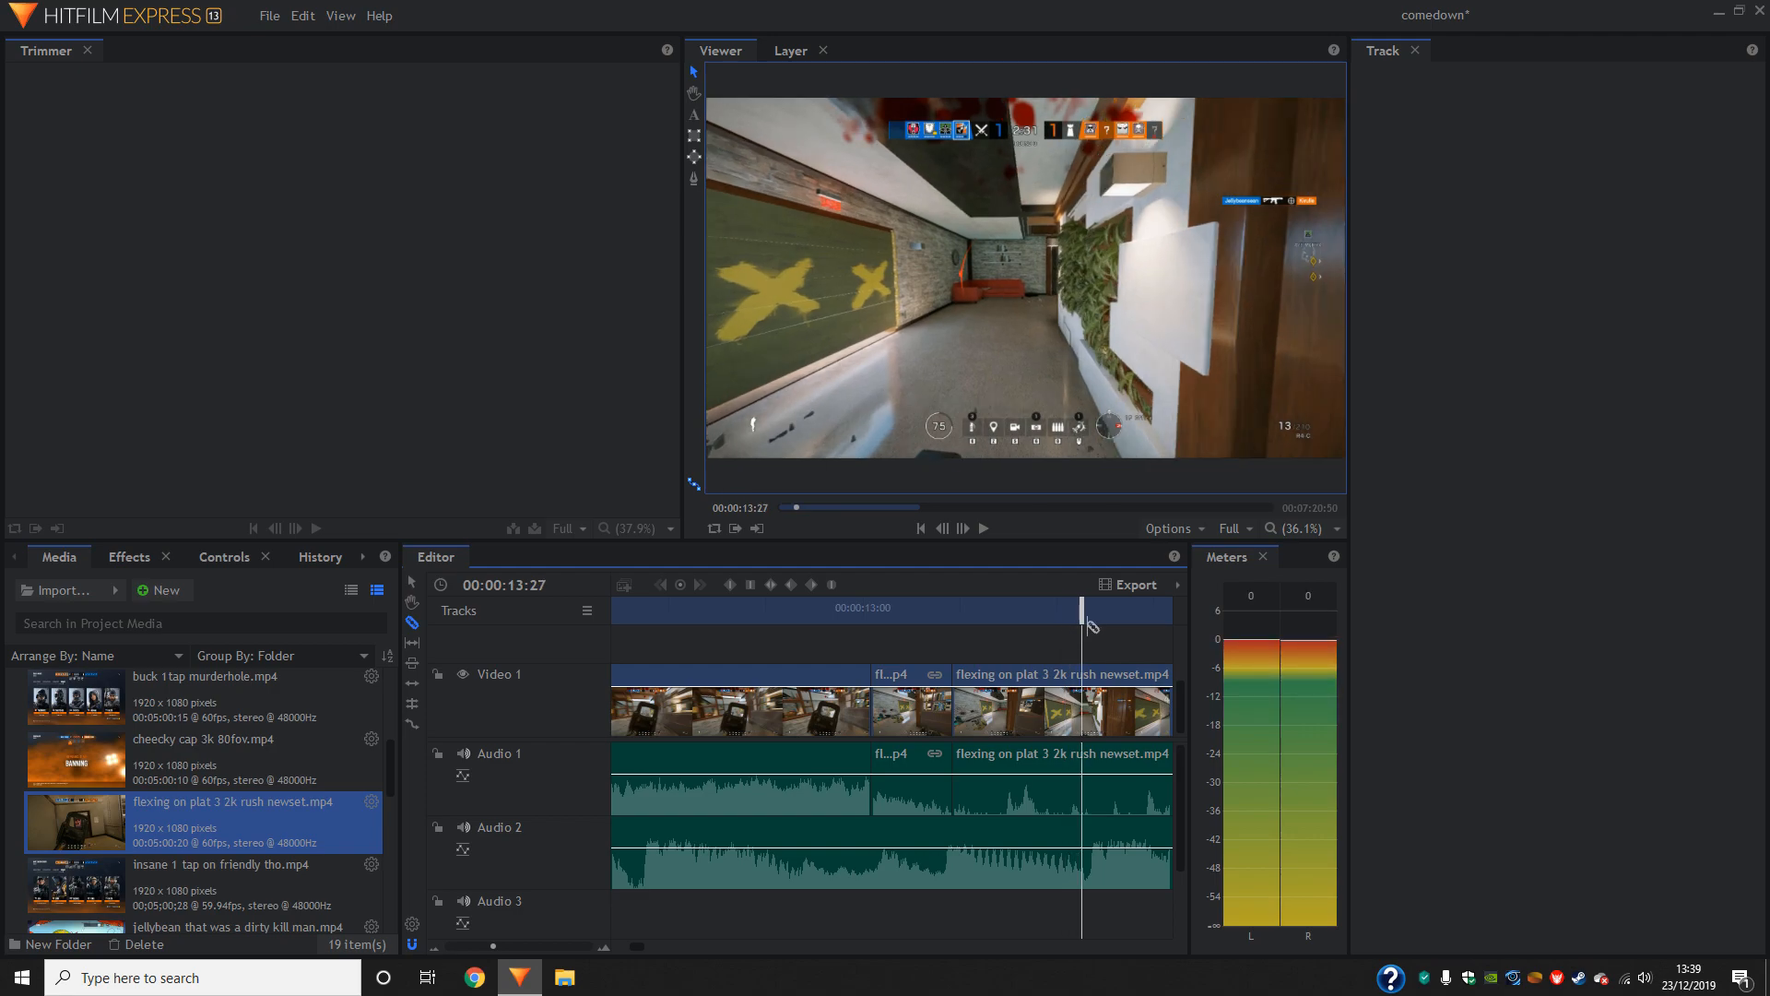
left_click(1086, 680)
- Delete the piece between the last two slices, move the remaining footage up to close the gap, and play back the join
left_click(1007, 705)
key("Delete")
left_click_drag(1097, 710, 952, 712)
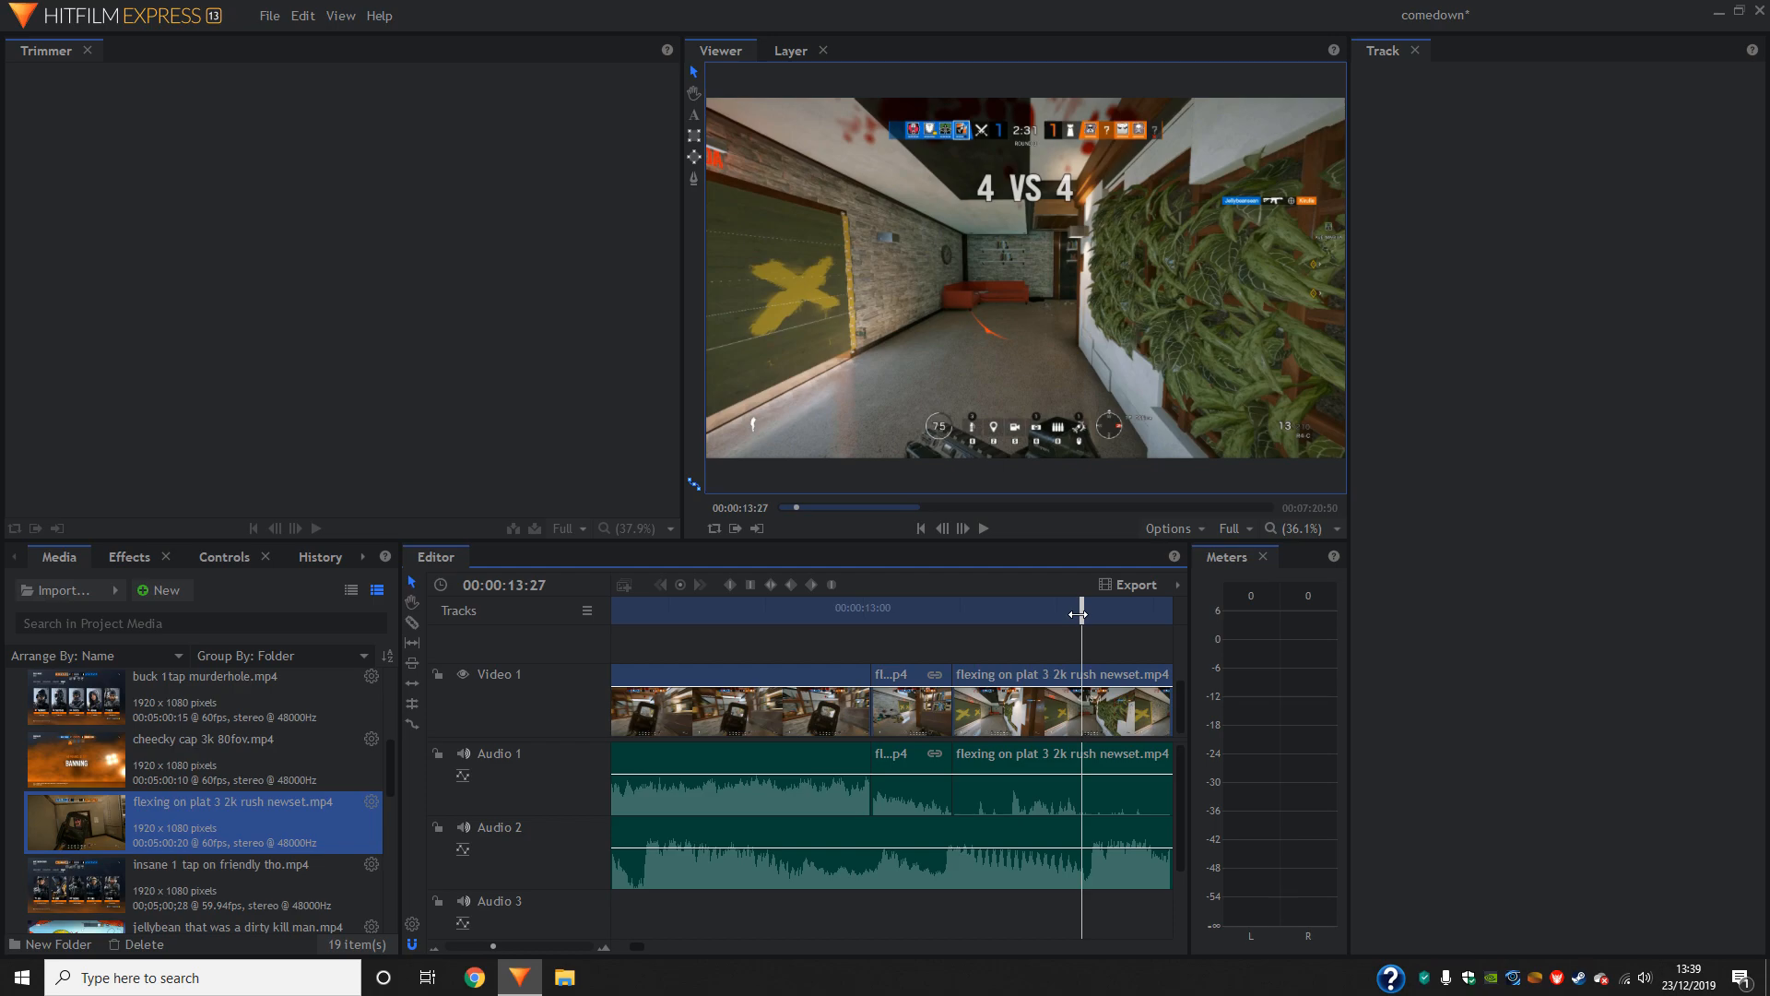
left_click_drag(1078, 614, 750, 623)
left_click(981, 528)
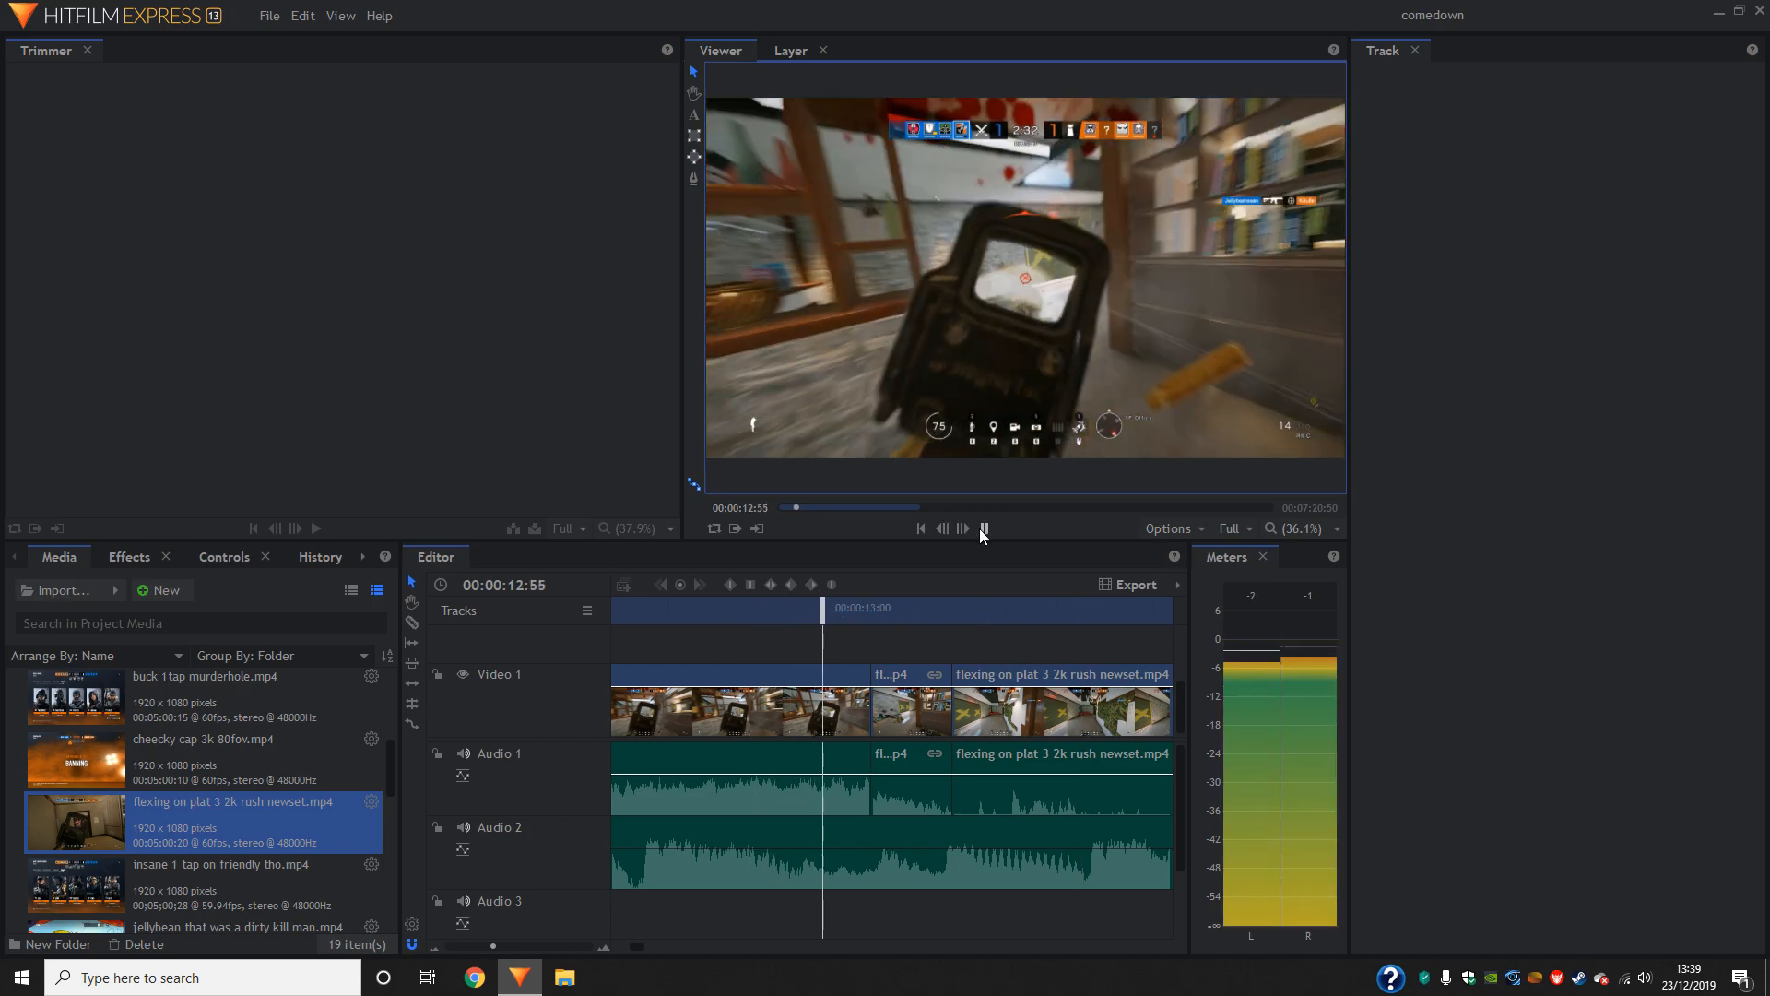
left_click(982, 529)
- Replay the second clip from 00:00:10:41 and undo the last piece deletion and gap closing
left_click_drag(831, 608, 630, 610)
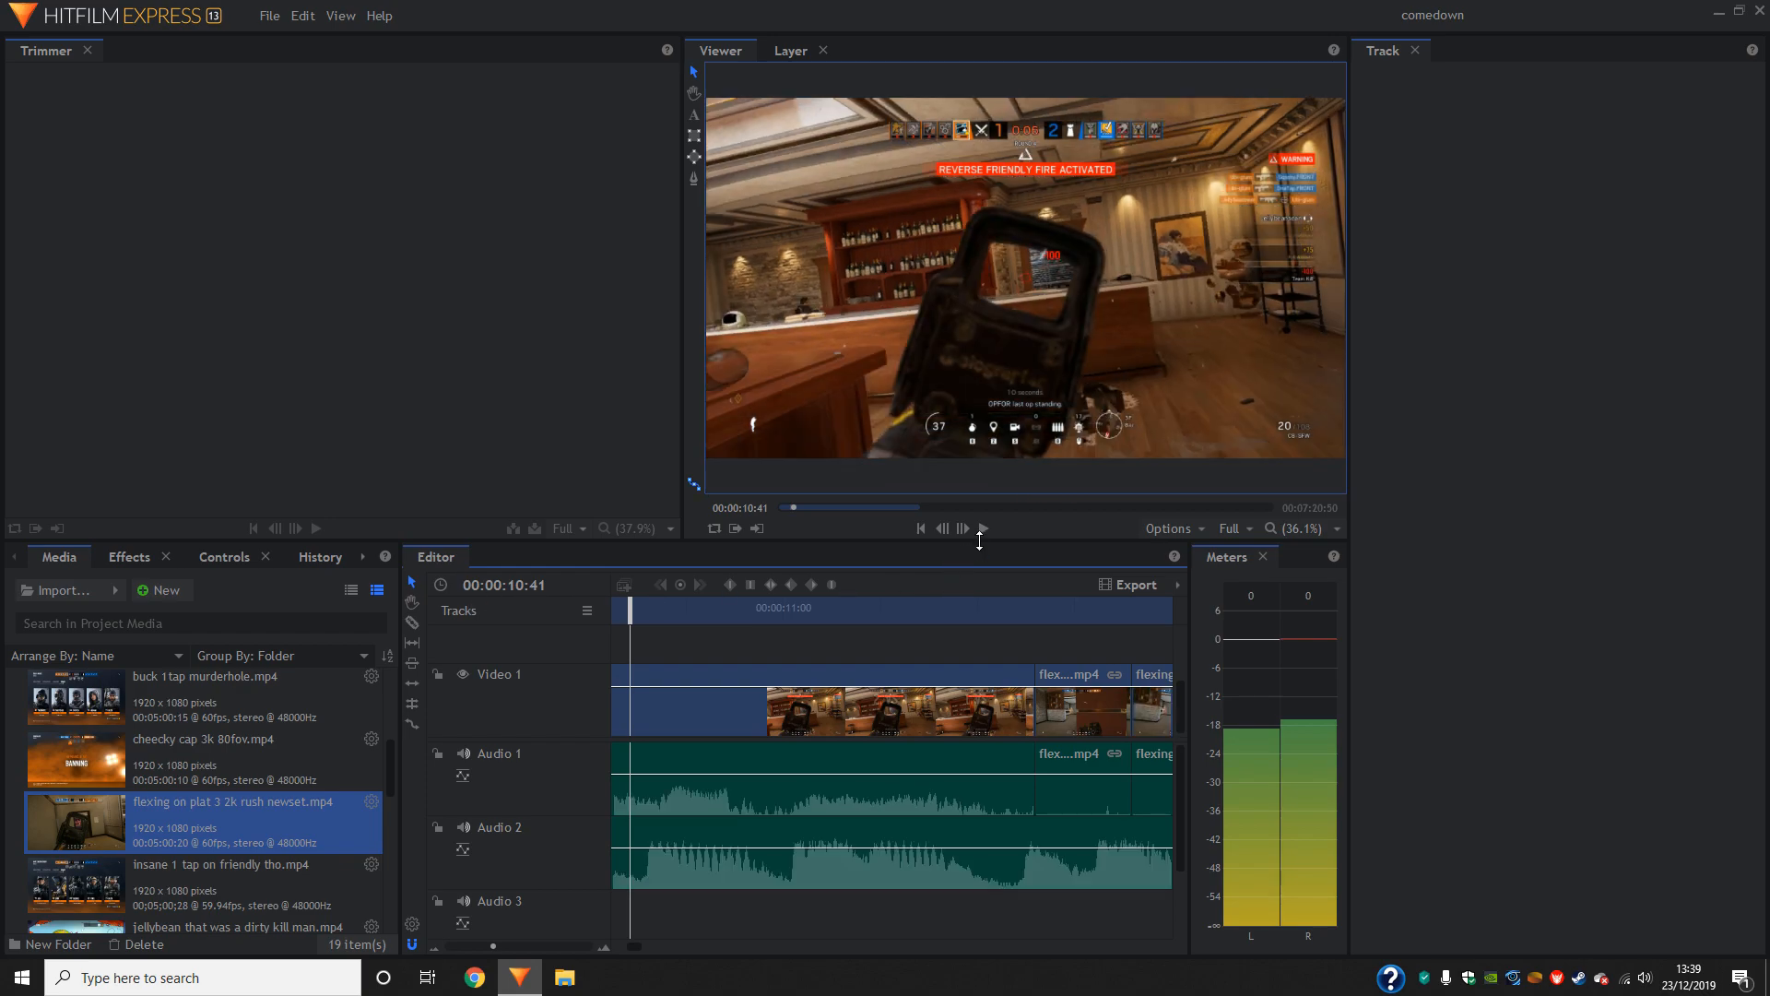
left_click(982, 528)
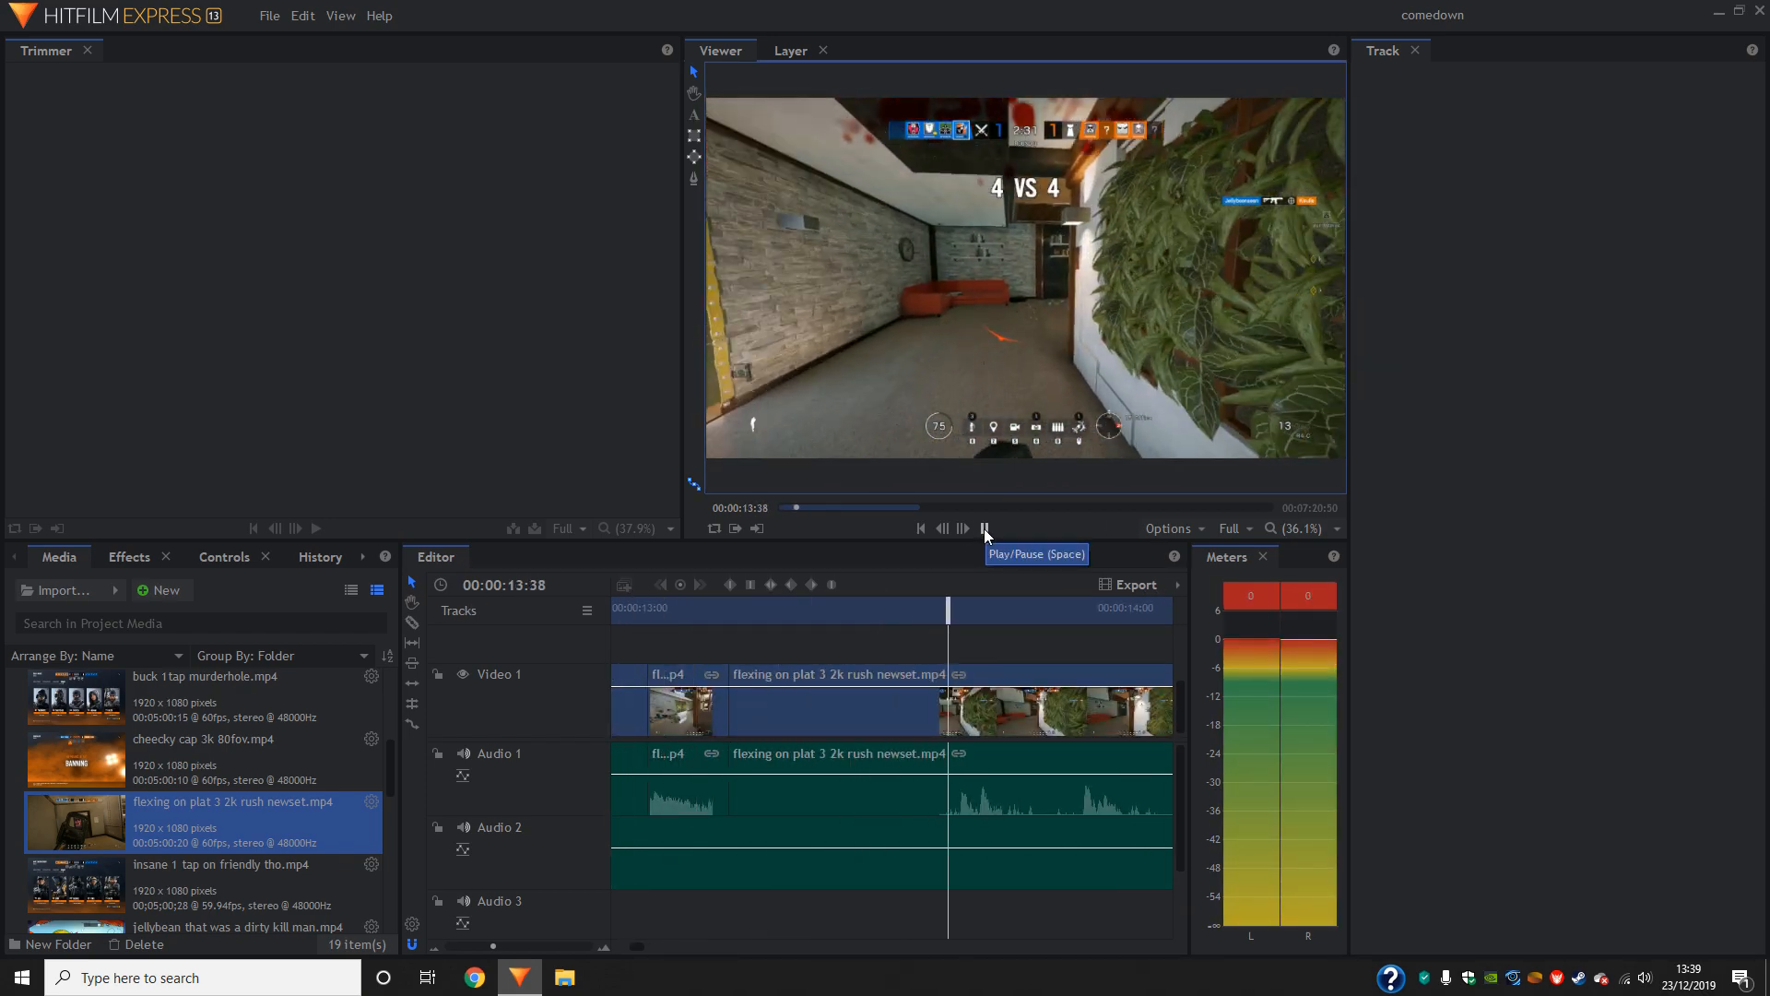
left_click(983, 528)
left_click_drag(1133, 610, 1005, 705)
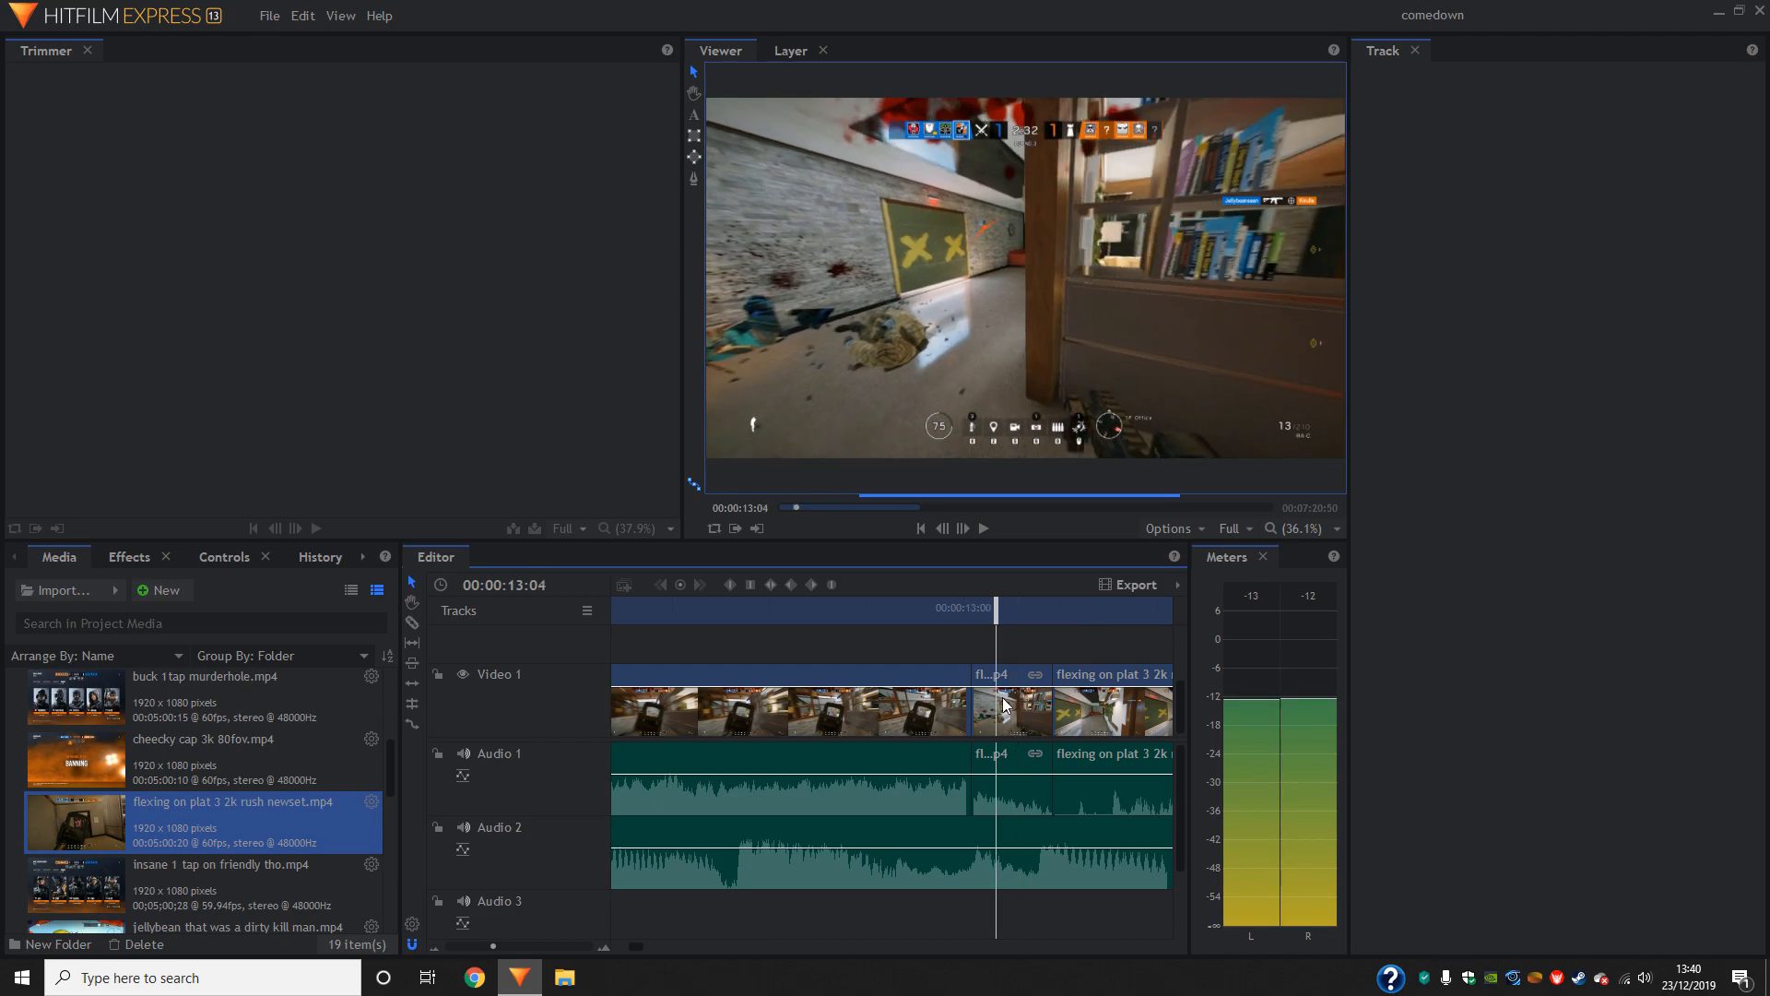
left_click(303, 15)
left_click(359, 45)
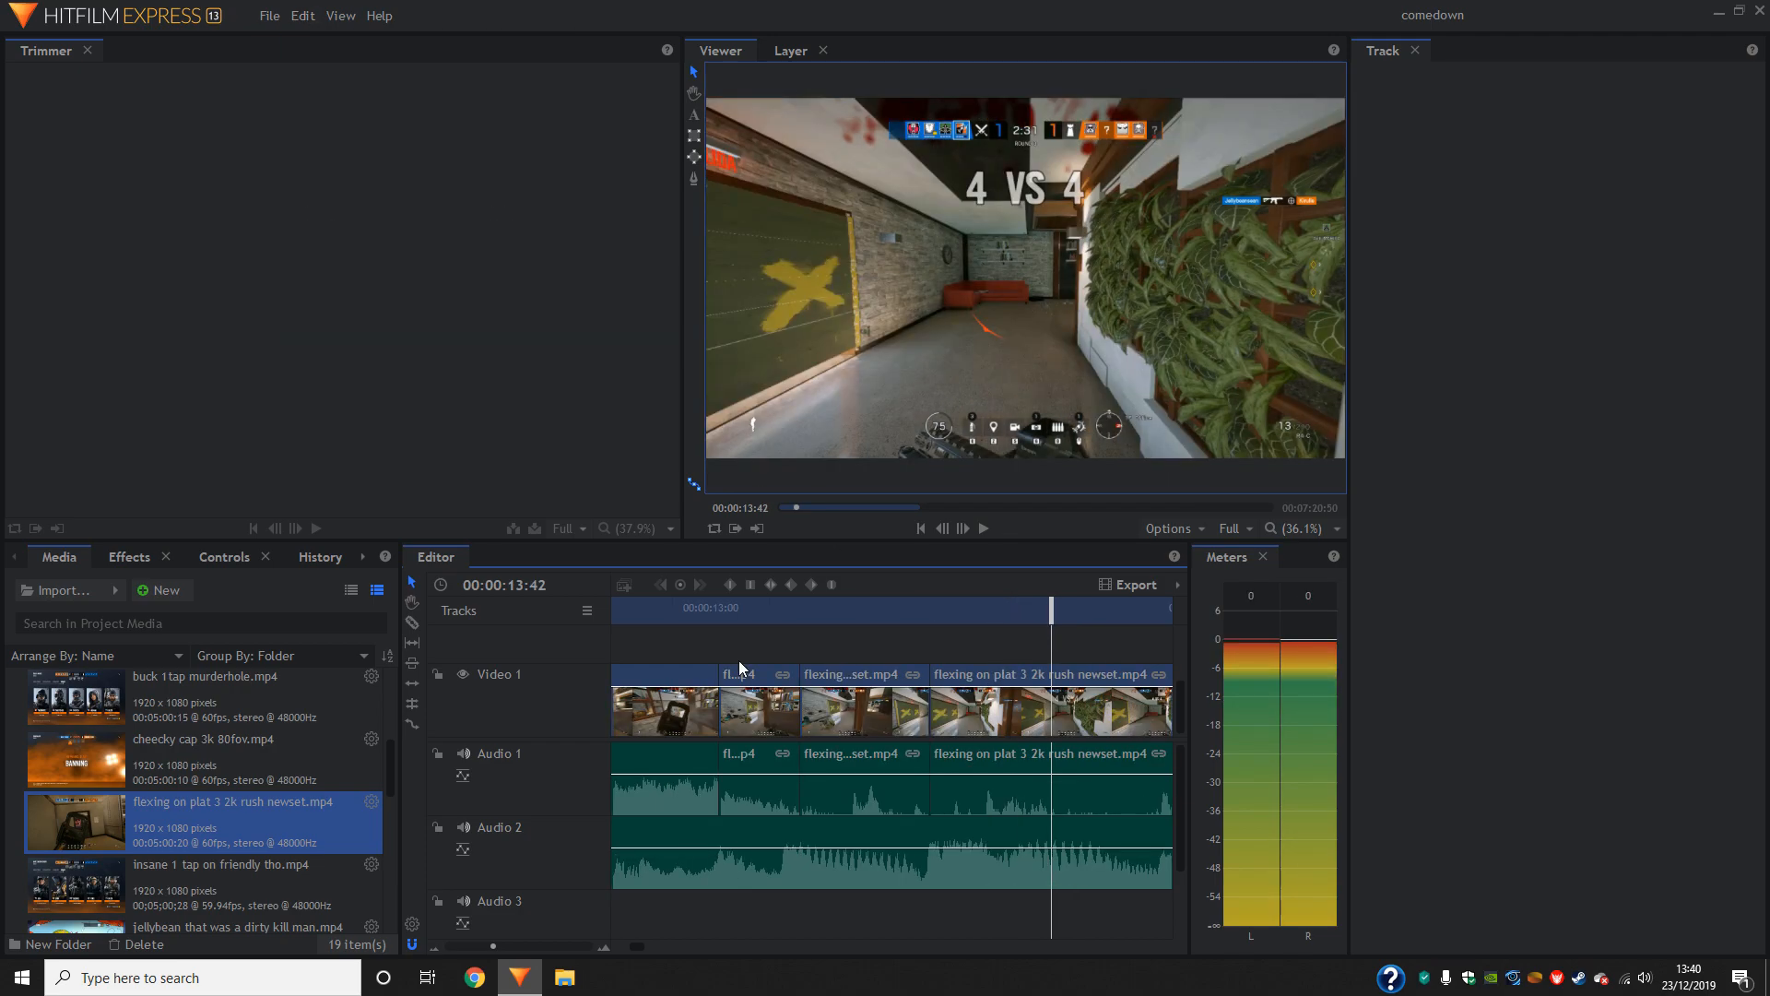
- Cut out the second clip's footage between 00:00:13:27 and 00:00:13:42 and move the remaining footage up to close the gap
key("ctrl+shift+d")
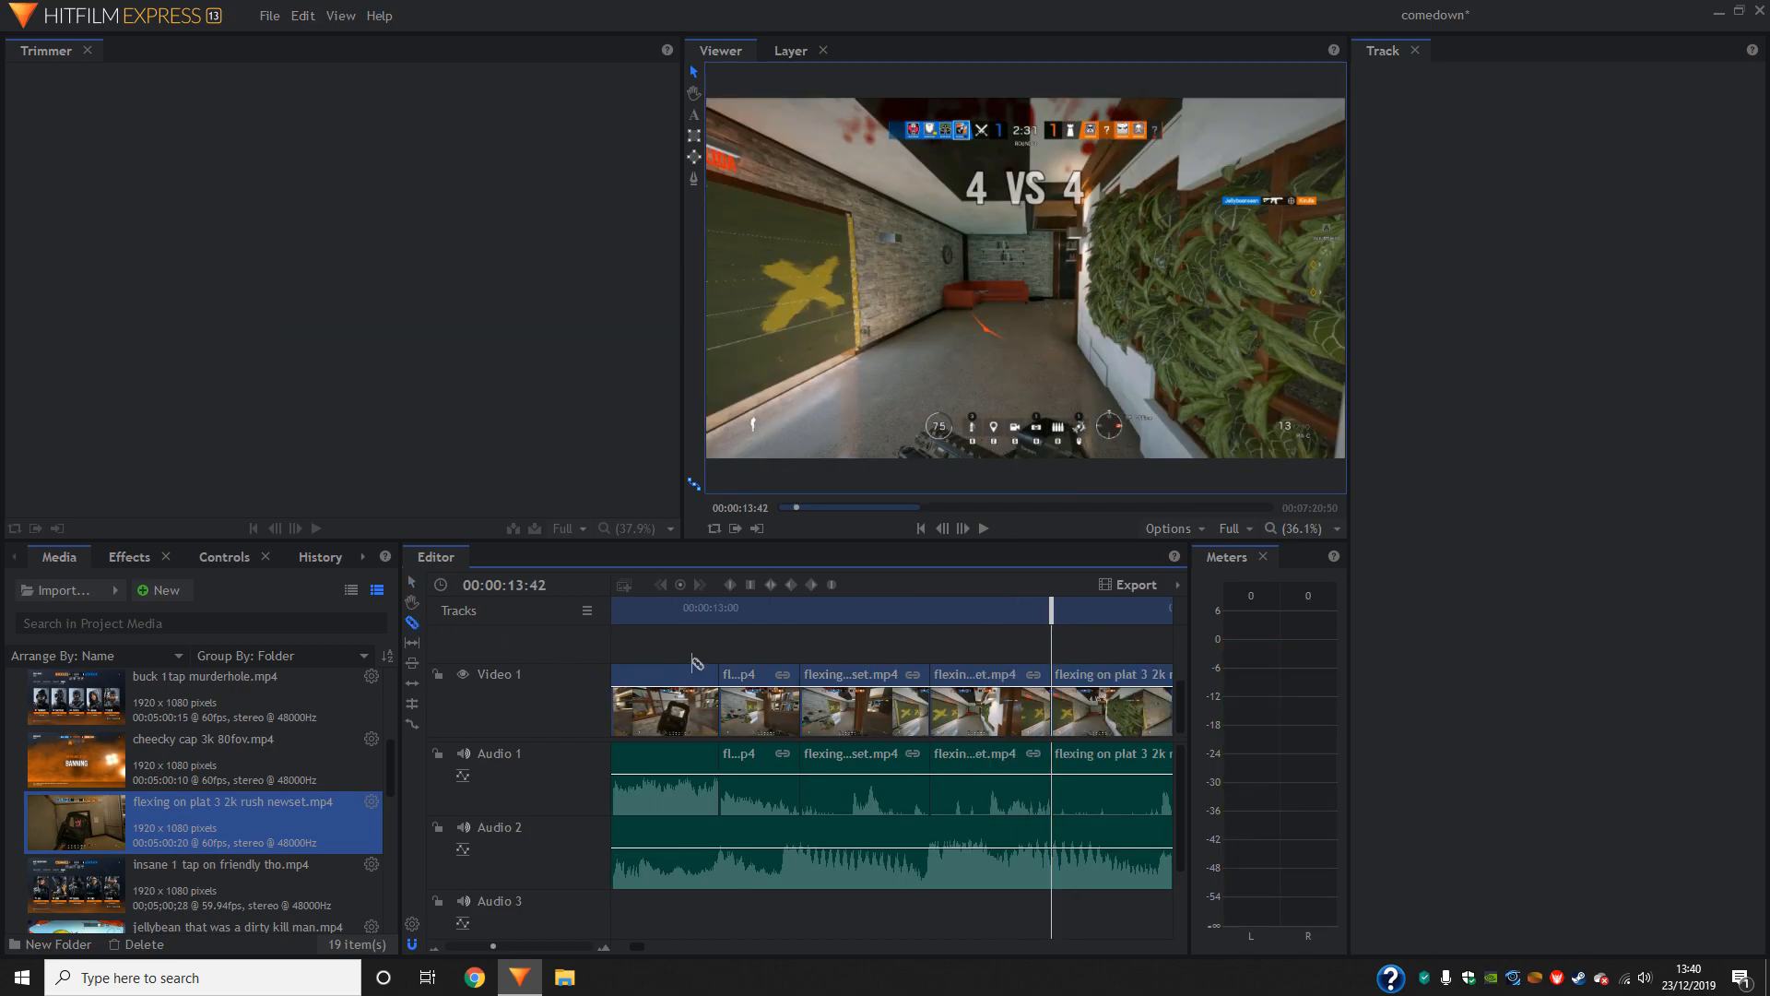
left_click(1021, 721)
key("Delete")
left_click_drag(1086, 717, 966, 725)
key("space")
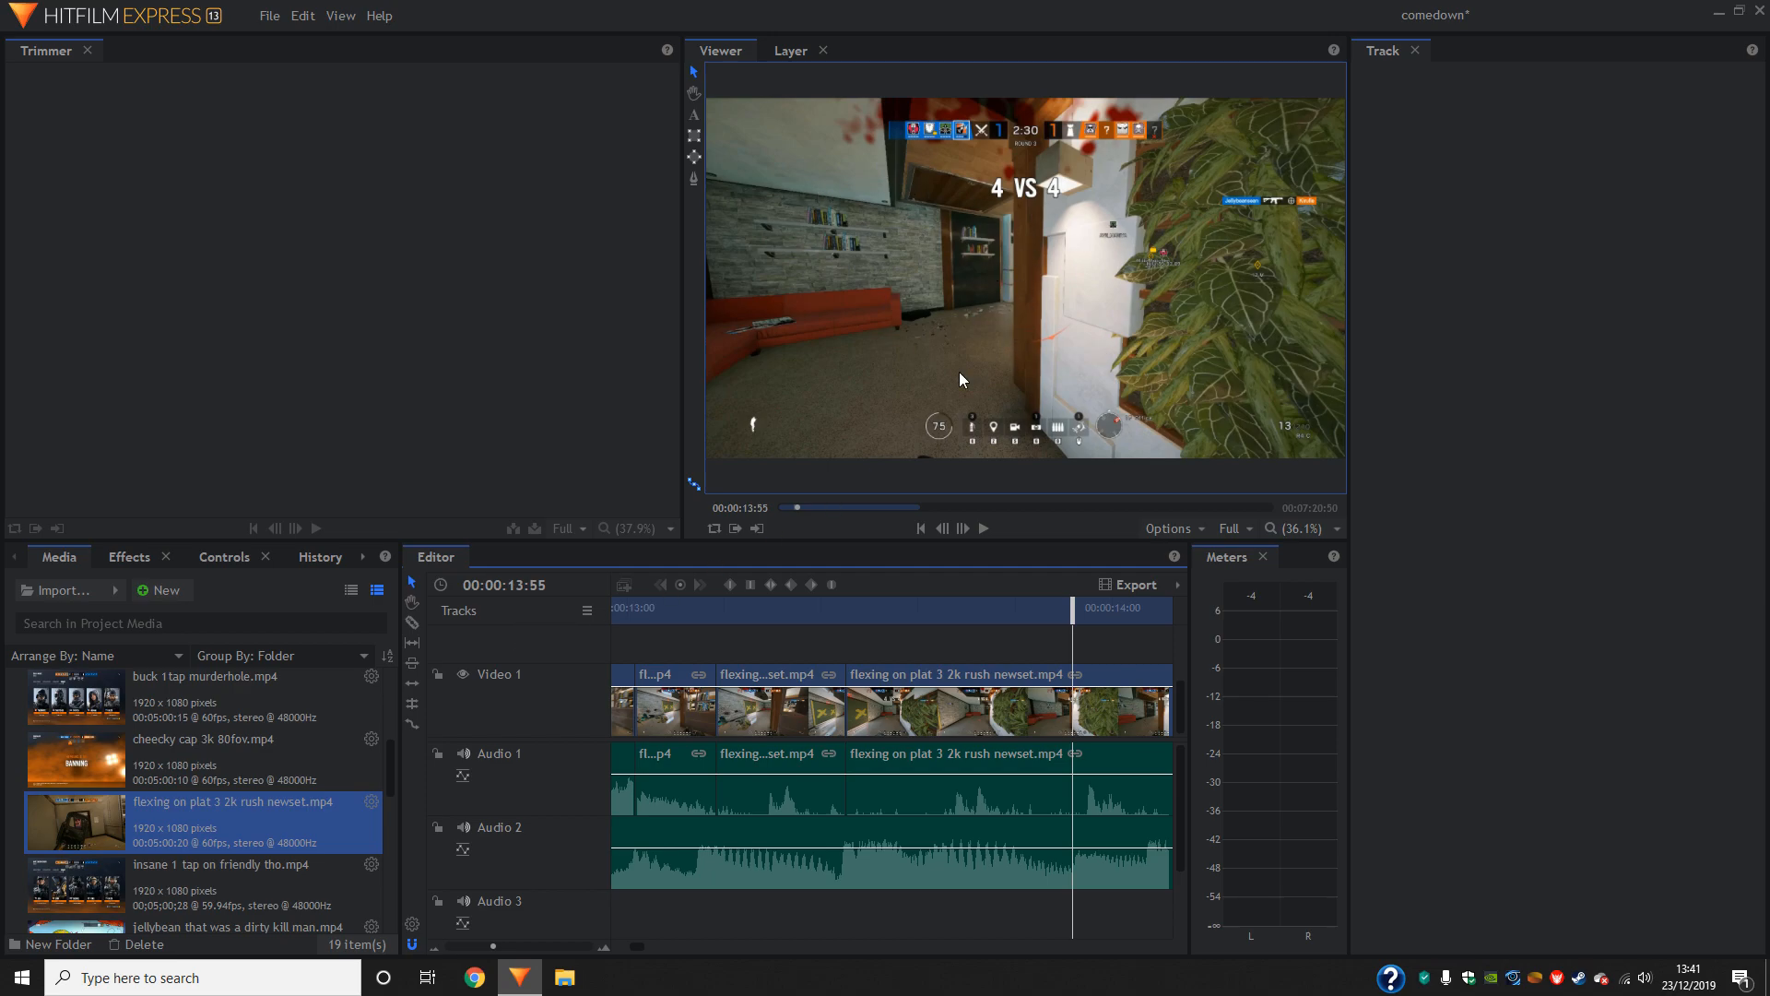
- Slice the second gameplay clip at 00:00:13:55 and again at 00:00:14:15
left_click(1072, 699)
mouse_move(1073, 613)
left_mouse_down()
mouse_move(1173, 630)
mouse_move(1054, 639)
left_mouse_up()
left_click(1052, 693)
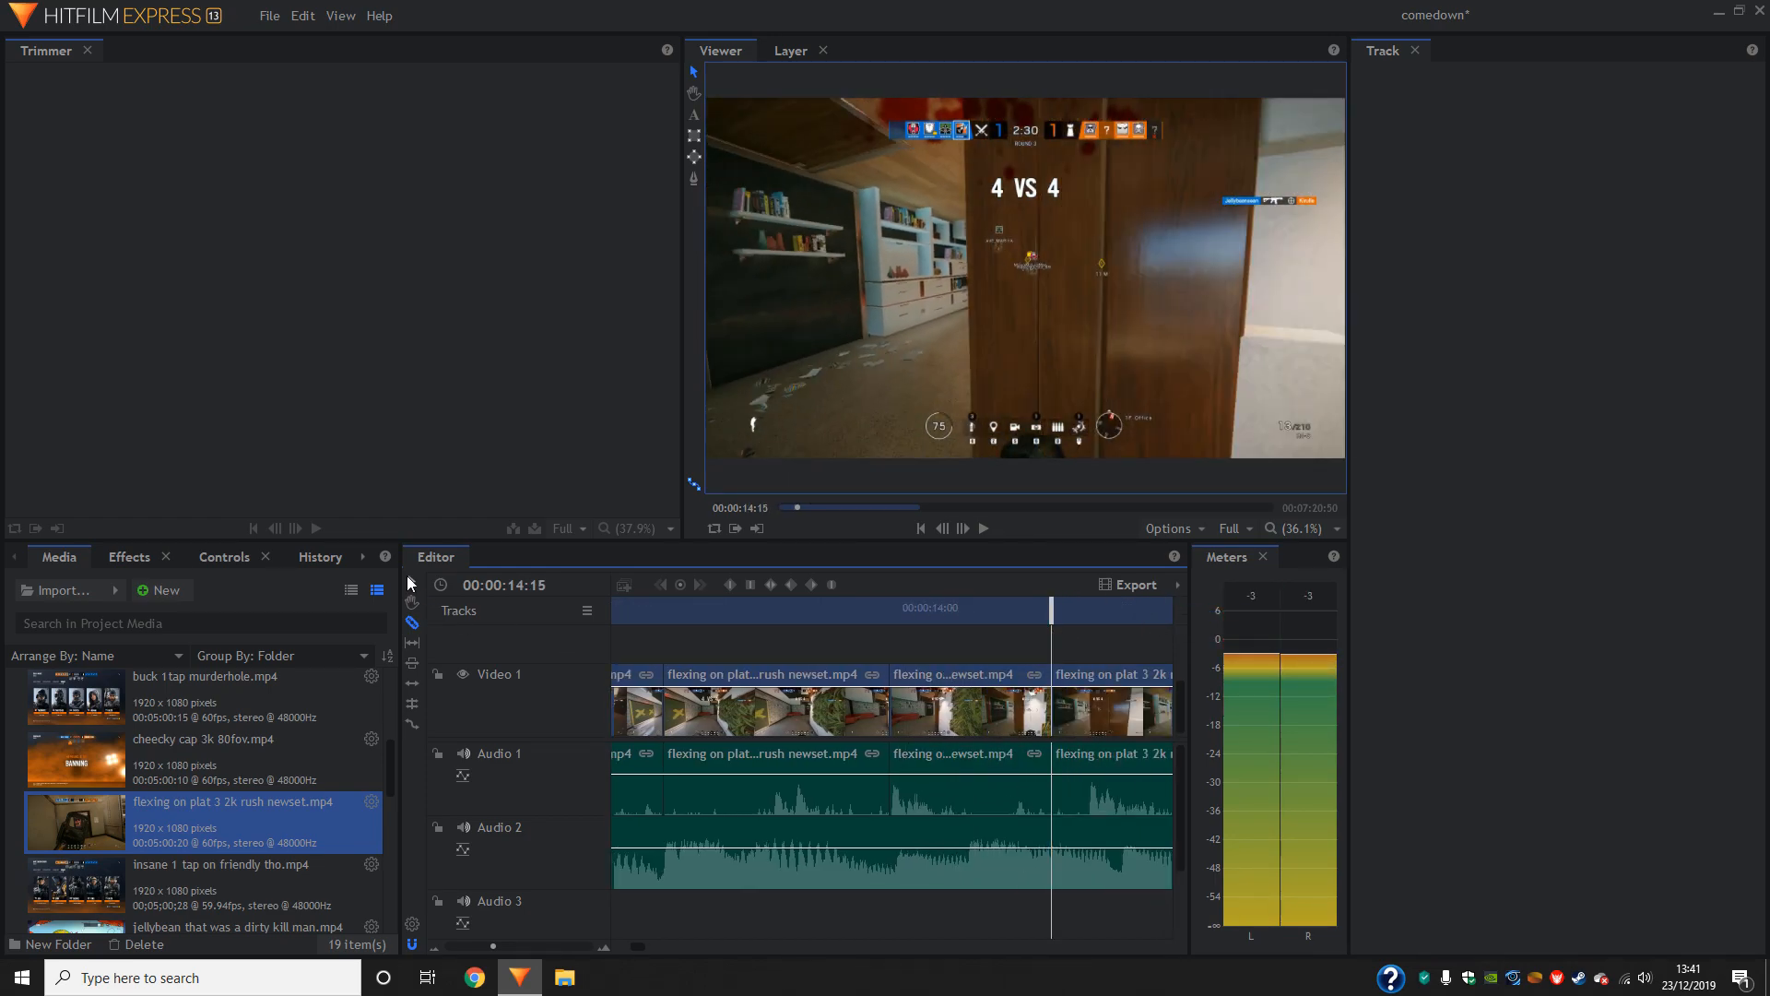
- Delete the piece between 00:00:13:55 and 00:00:14:15, move the remaining footage up to close the gap, and play back the join
left_click(1042, 733)
key("Delete")
left_click_drag(1070, 711, 906, 711)
left_click_drag(1059, 616, 826, 625)
left_click(984, 531)
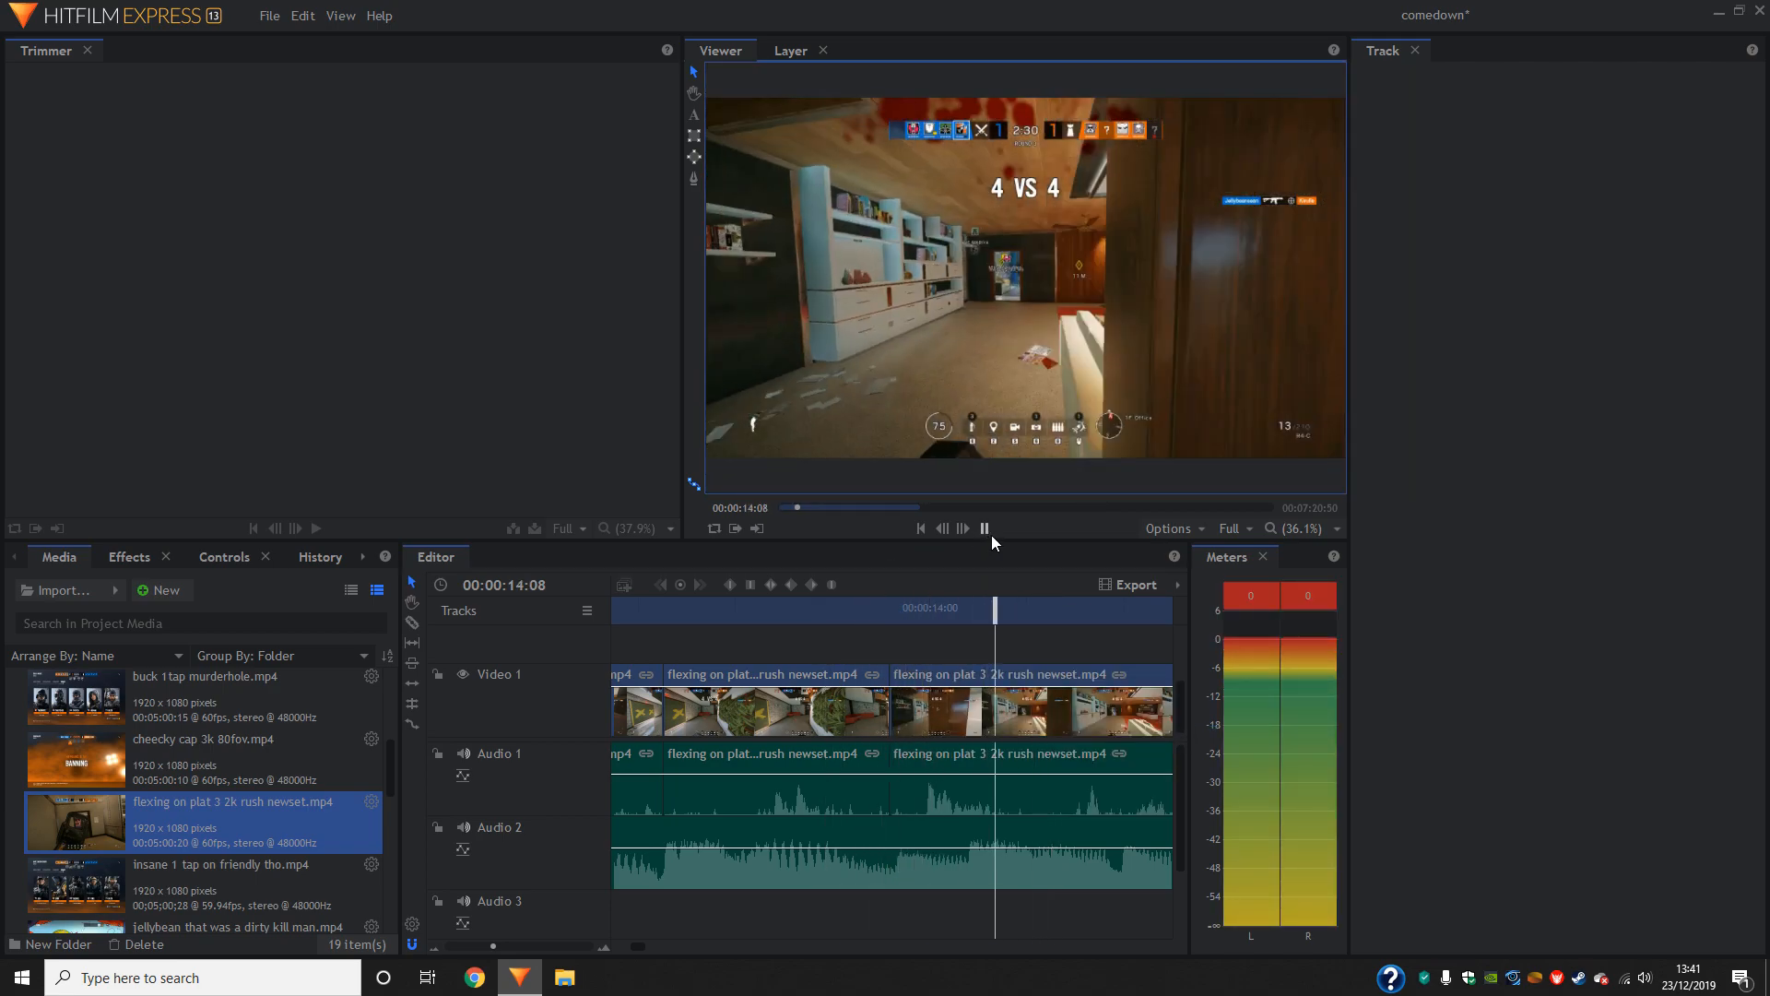
left_click_drag(1154, 612, 688, 629)
left_click(984, 529)
left_click(988, 527)
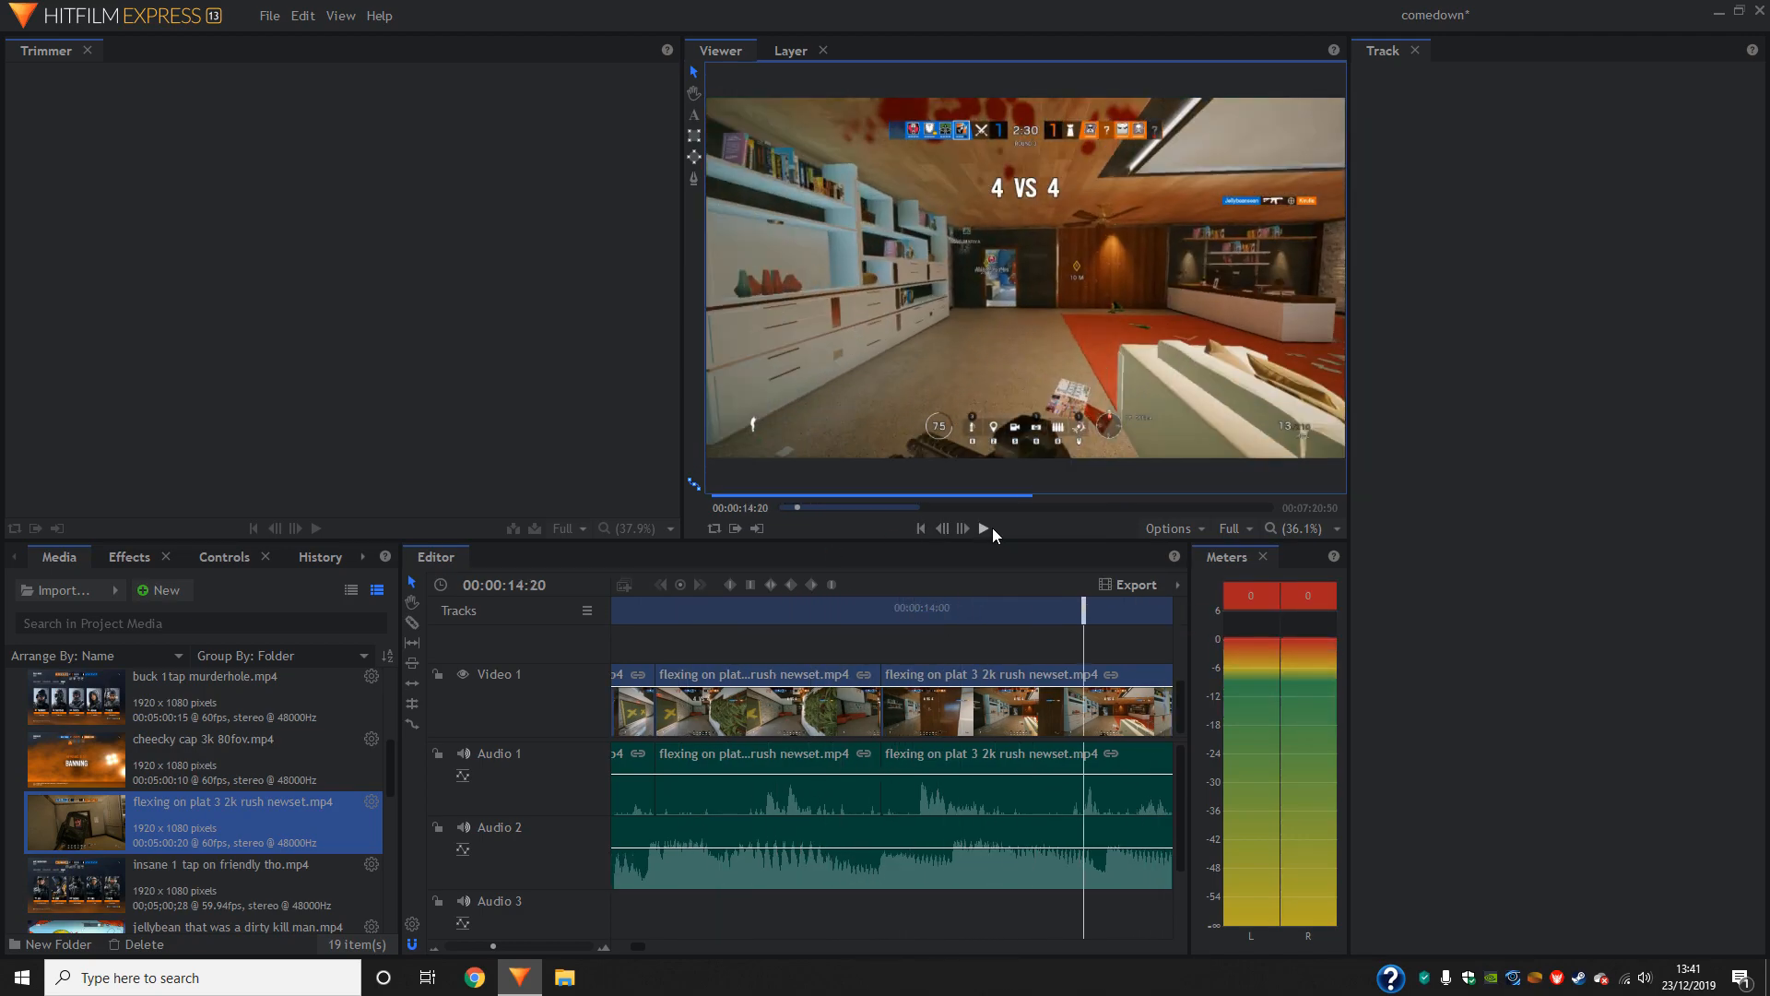
left_click_drag(1082, 615, 922, 615)
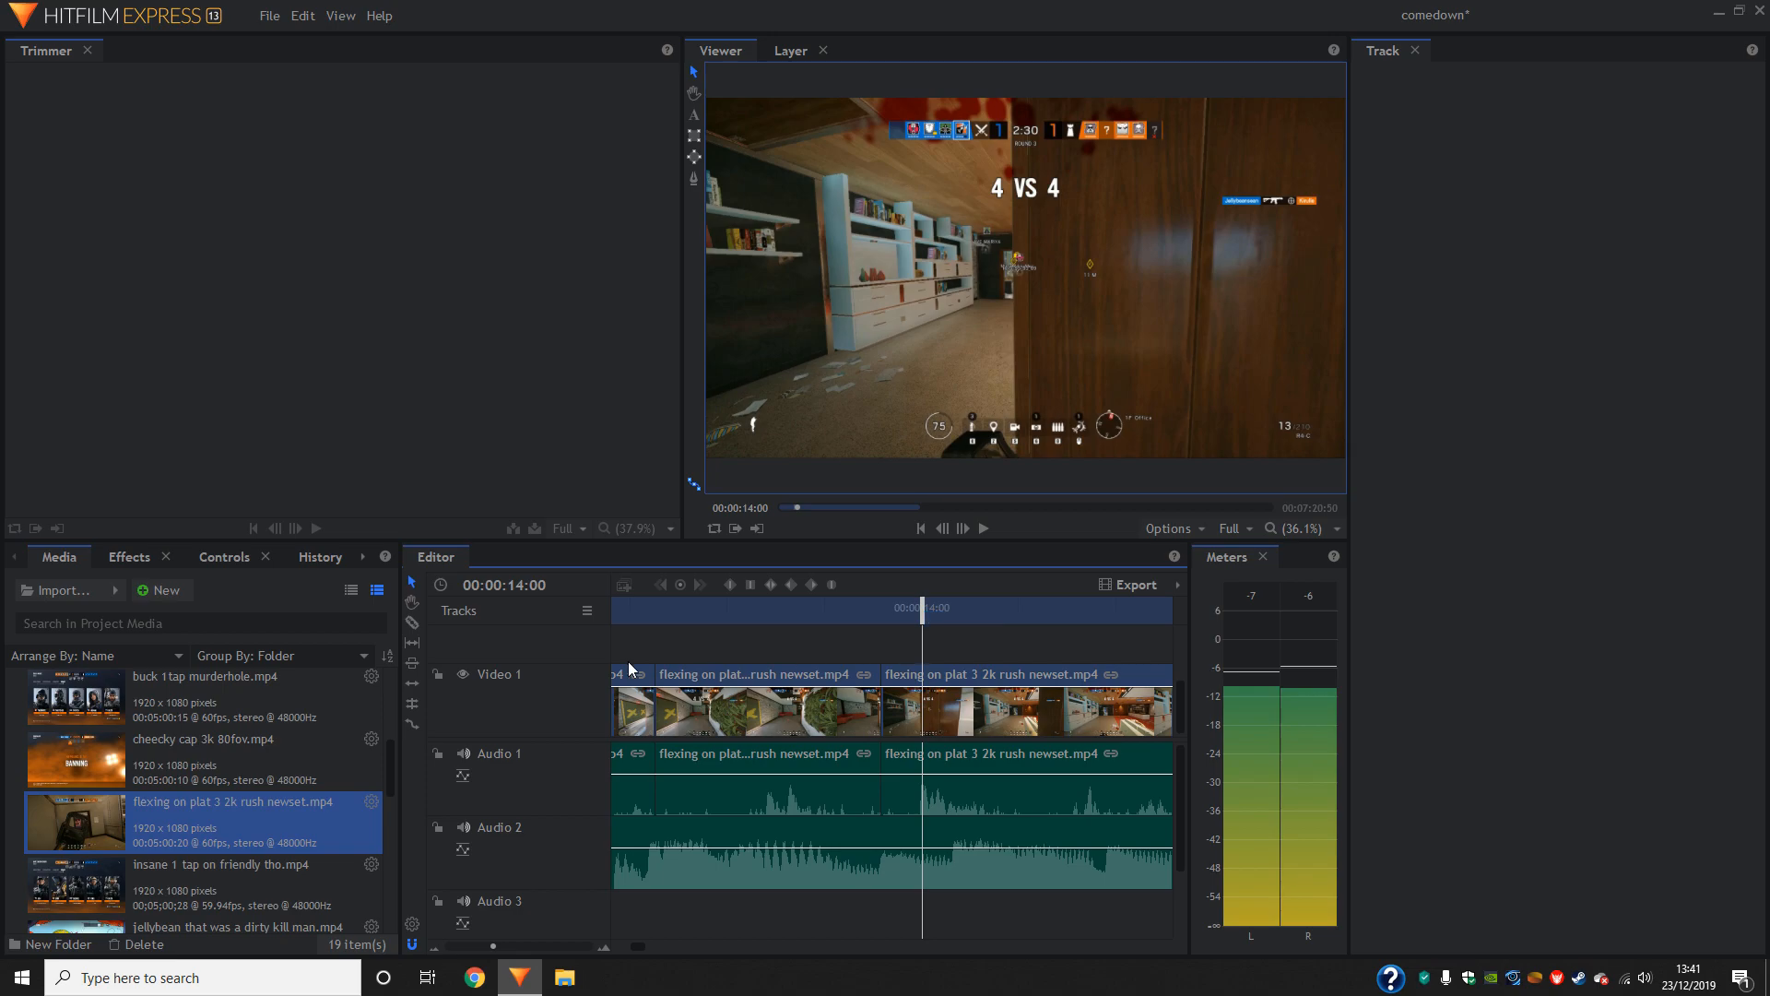
- Cut out the second clip's footage between about 00:00:14:00 and 00:00:14:20 and move the following footage up against the earlier piece
left_click(924, 687)
left_click_drag(922, 615, 1083, 615)
left_click(1084, 701)
left_click(412, 582)
left_click_drag(1038, 721, 955, 711)
- Cut out a short piece of the second clip starting at 00:00:14:14 and move the following footage up to close the gap
left_click_drag(1083, 610, 1035, 618)
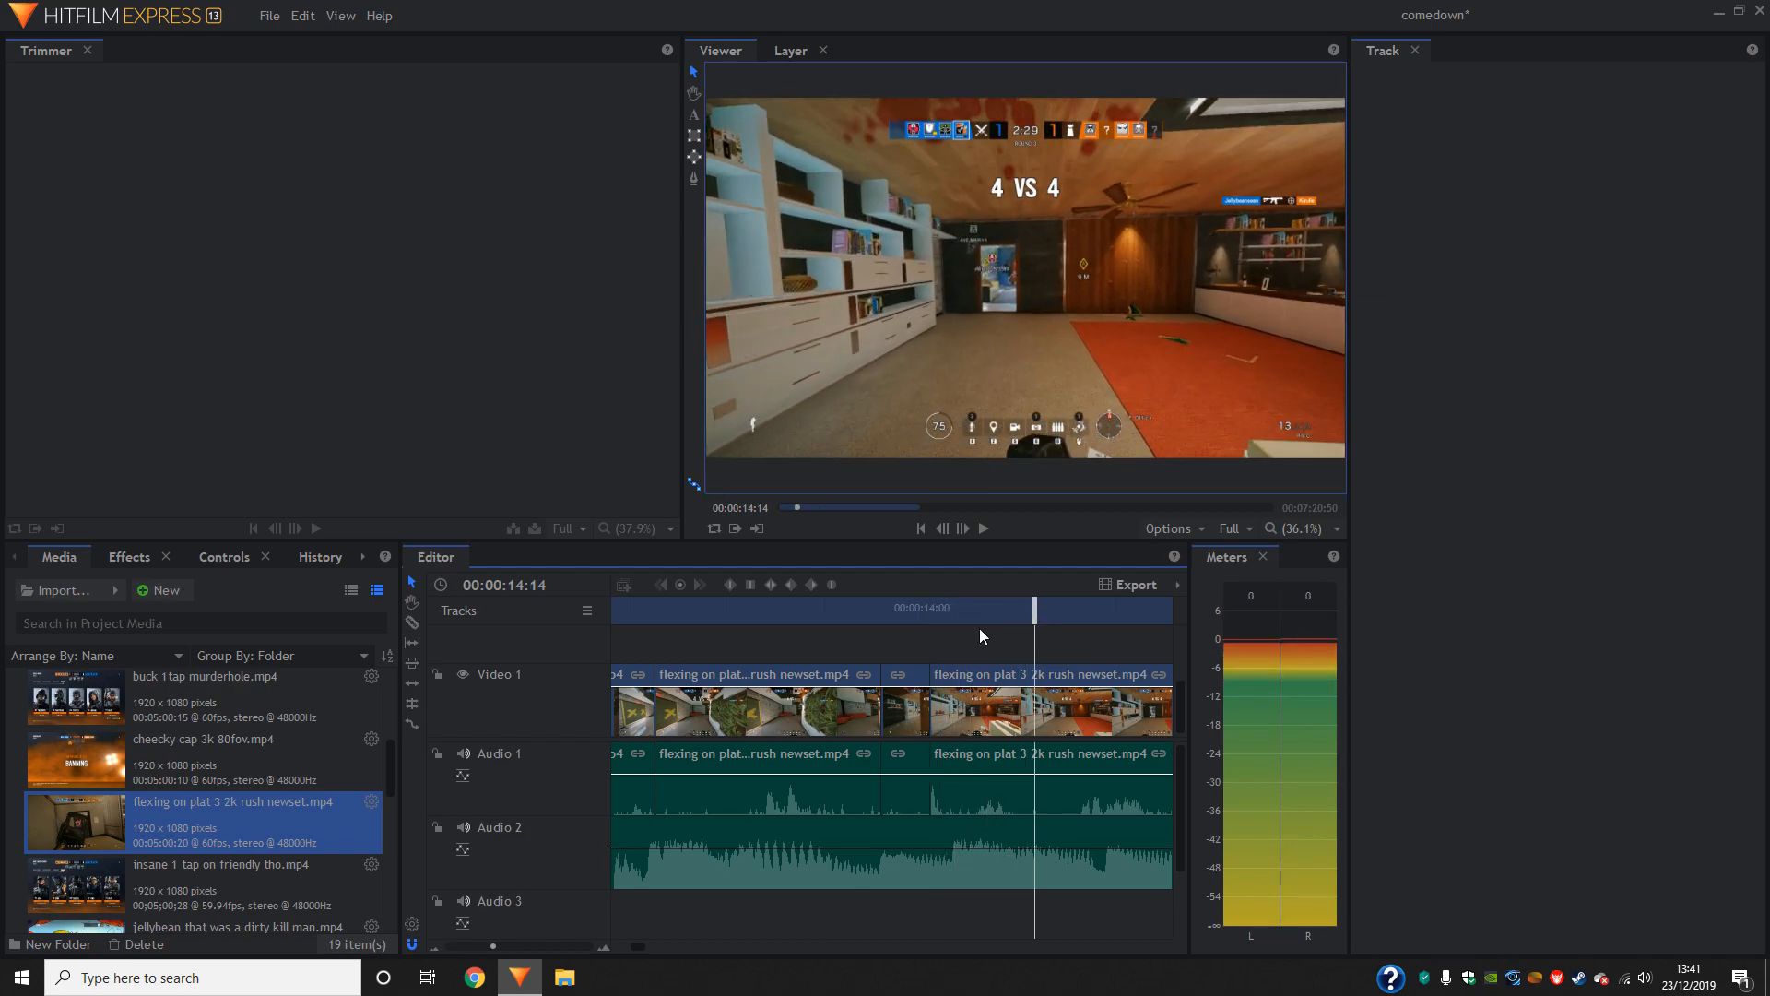
left_click(1032, 687)
left_click_drag(1035, 611, 1090, 616)
left_click(1092, 682)
key("v")
left_click(1029, 716)
key("Delete")
left_click_drag(1141, 716, 1009, 717)
- Cut out the second clip's footage from 00:00:14:21 to the start of the next gunfight, close the gap, and save the project
left_click_drag(1066, 612, 1025, 620)
left_click(412, 623)
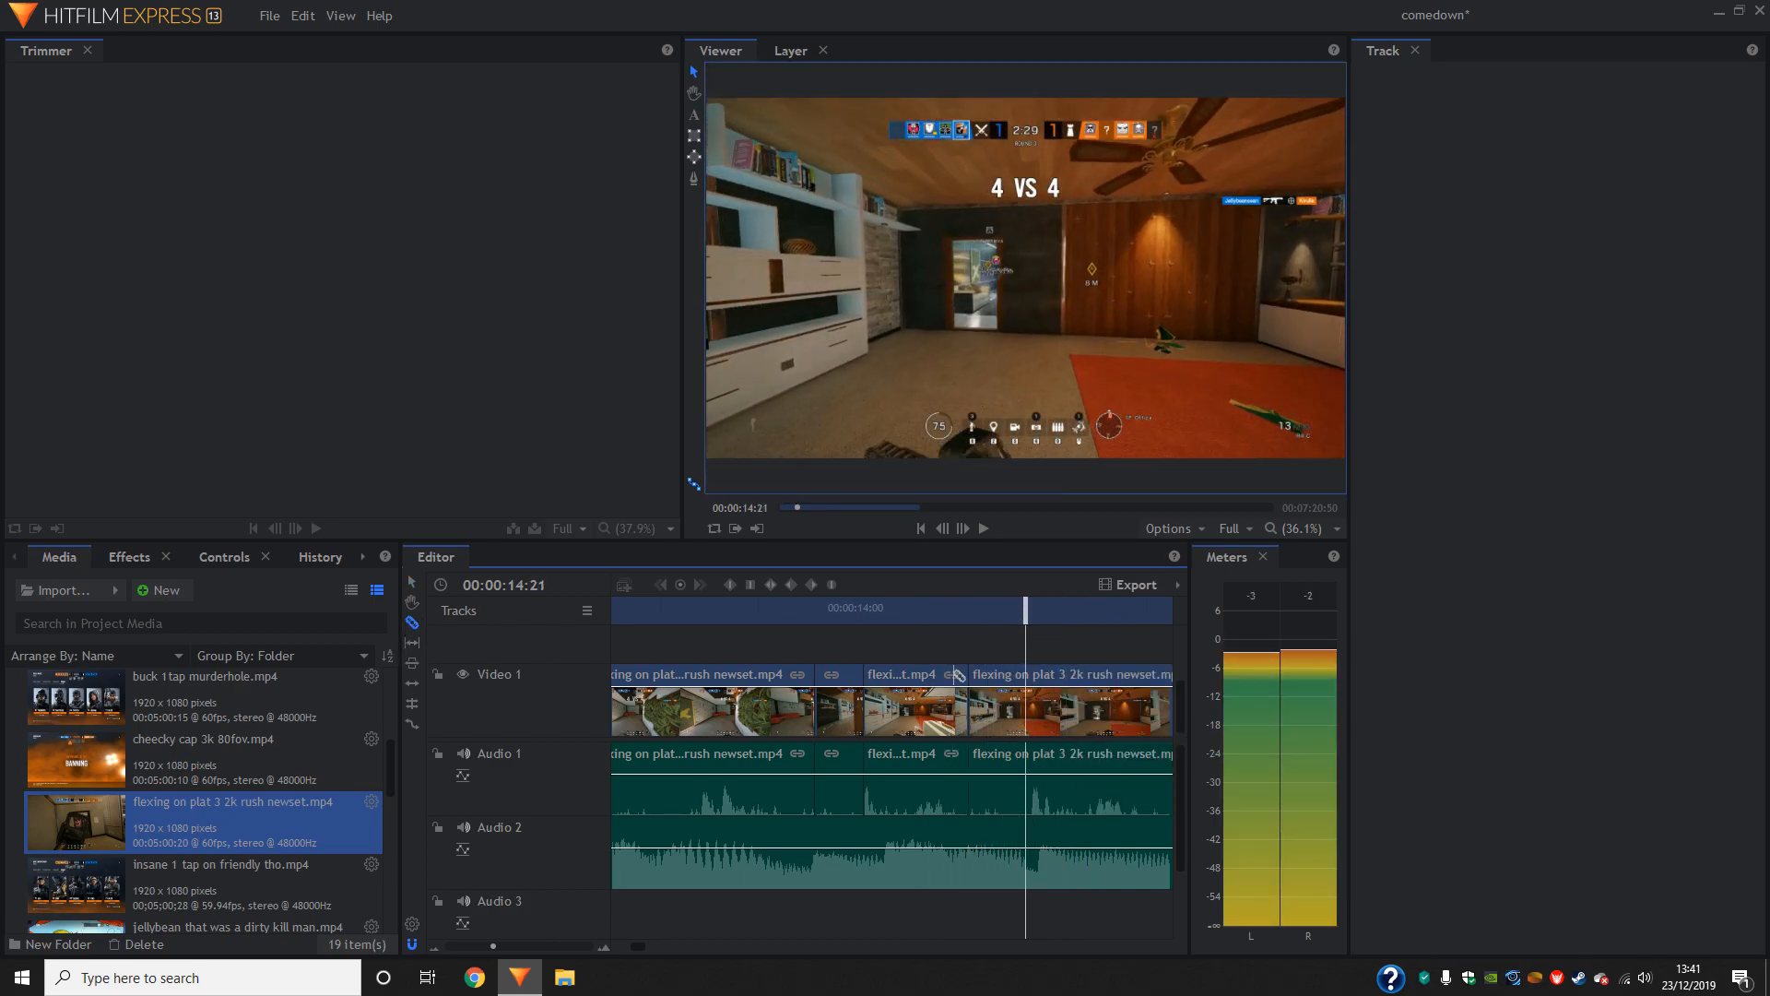
left_click(1024, 687)
mouse_move(1050, 612)
left_mouse_down()
mouse_move(1175, 611)
mouse_move(911, 611)
mouse_move(1019, 611)
left_mouse_up()
left_click(1021, 669)
left_click(411, 582)
left_click_drag(1051, 715, 791, 688)
key("ctrl+s")
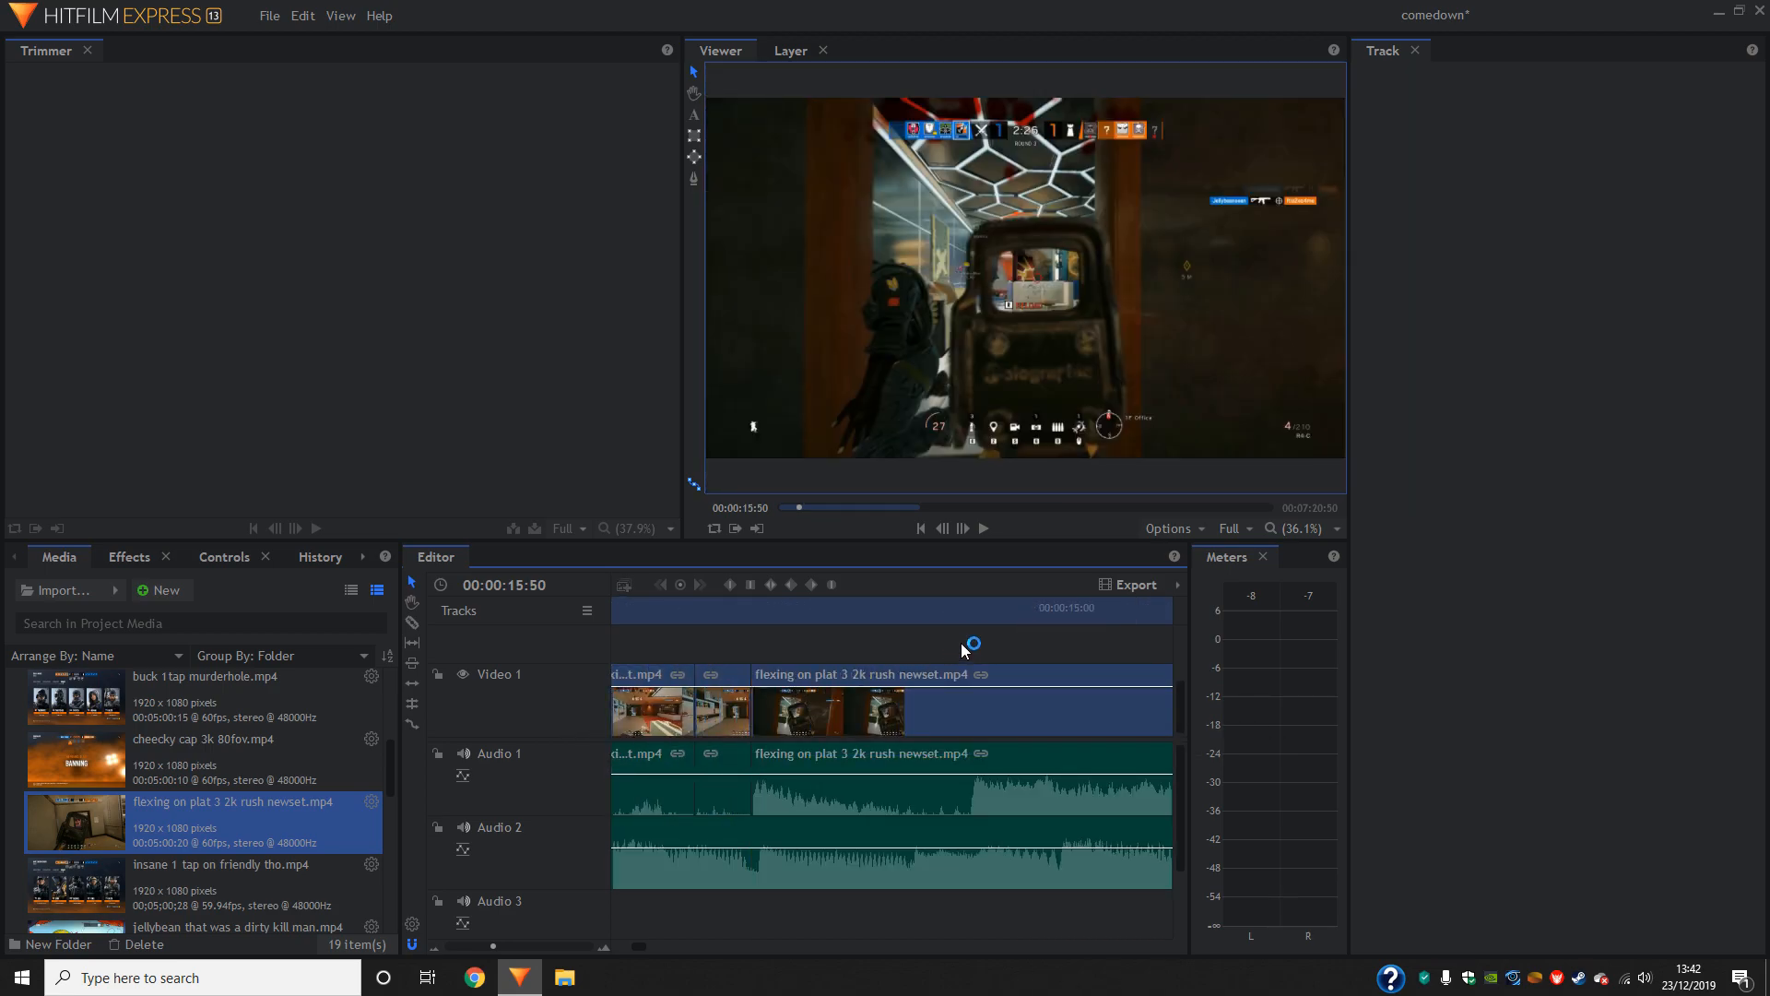
- Play the montage back from the start, look at the export range options, and review the second clip's footage up to 00:00:15:46
left_click(921, 528)
left_click(984, 528)
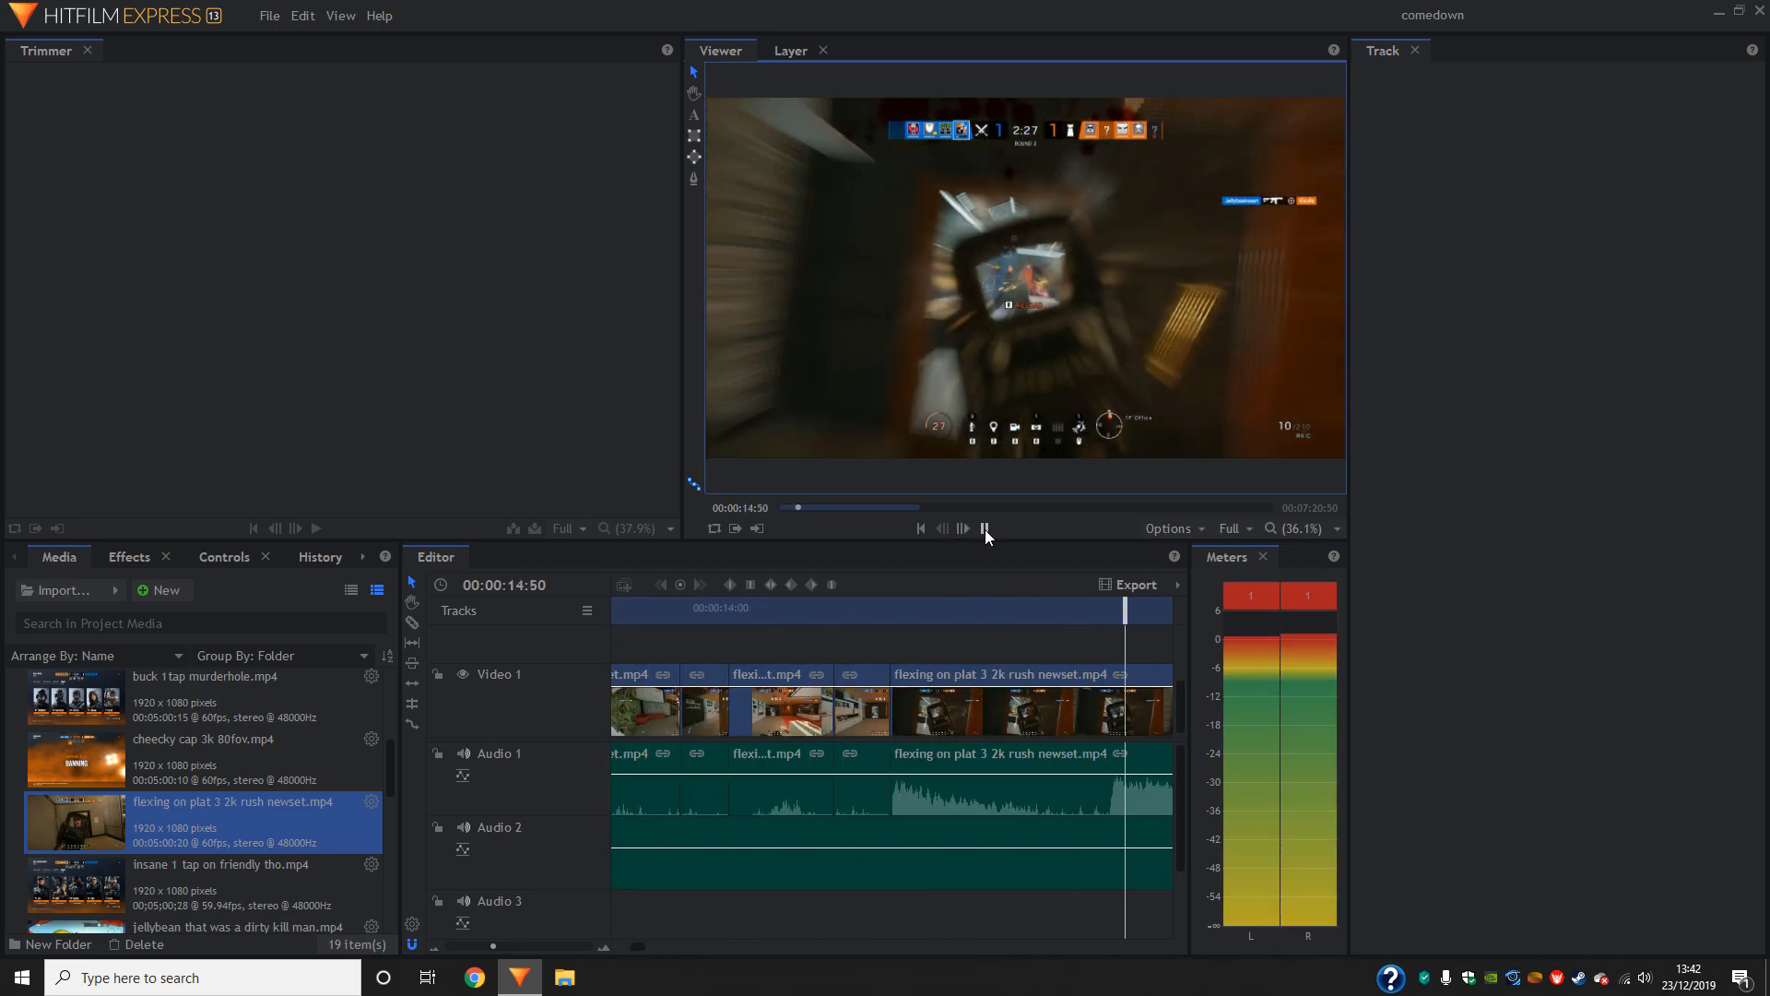
left_click(985, 529)
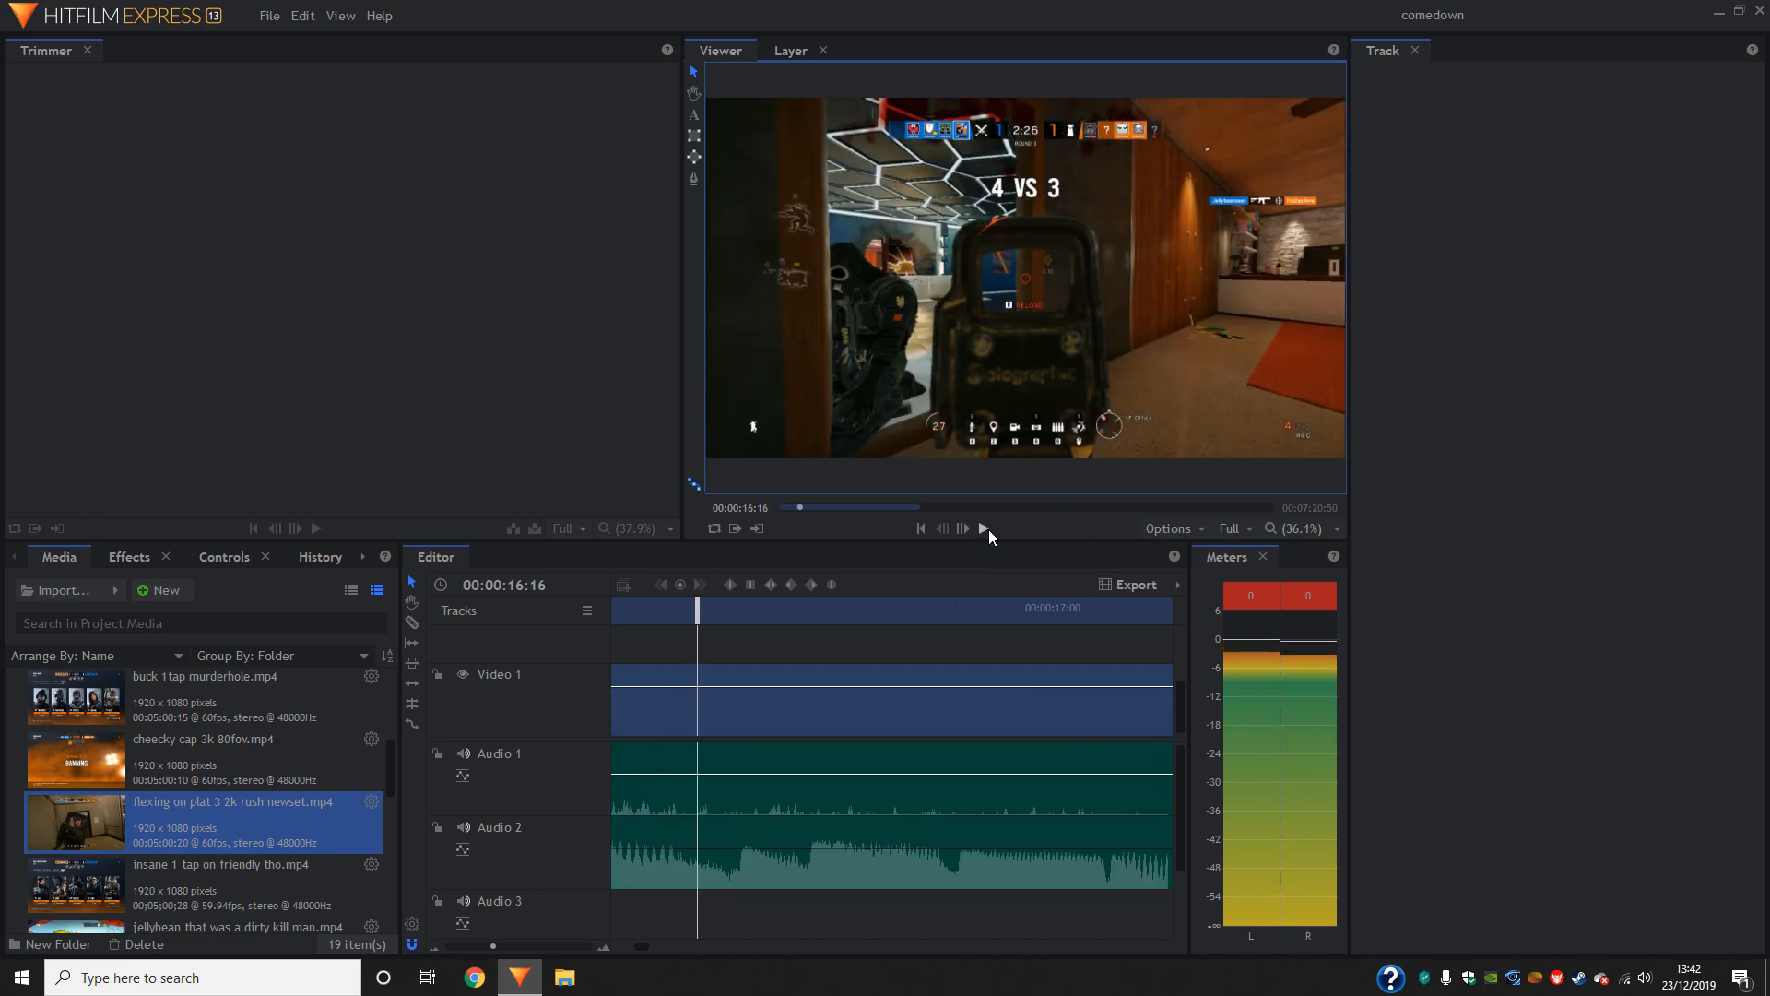
left_click_drag(693, 640, 1119, 662)
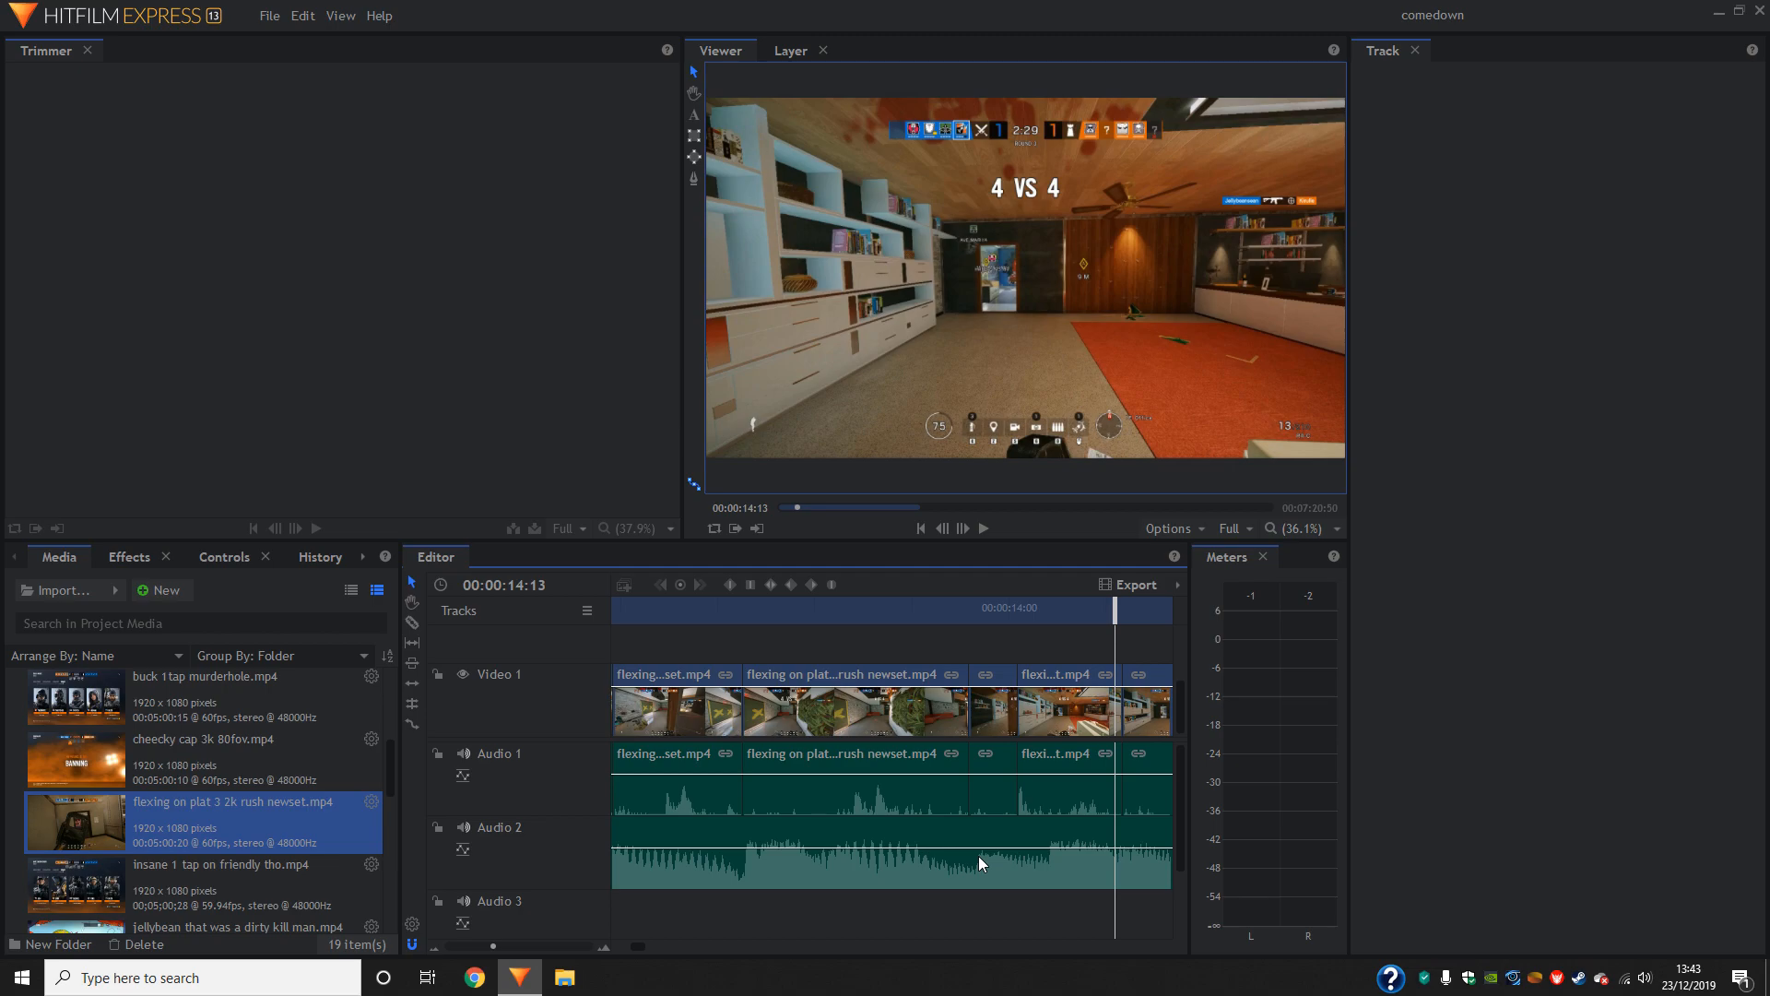
left_click(1131, 591)
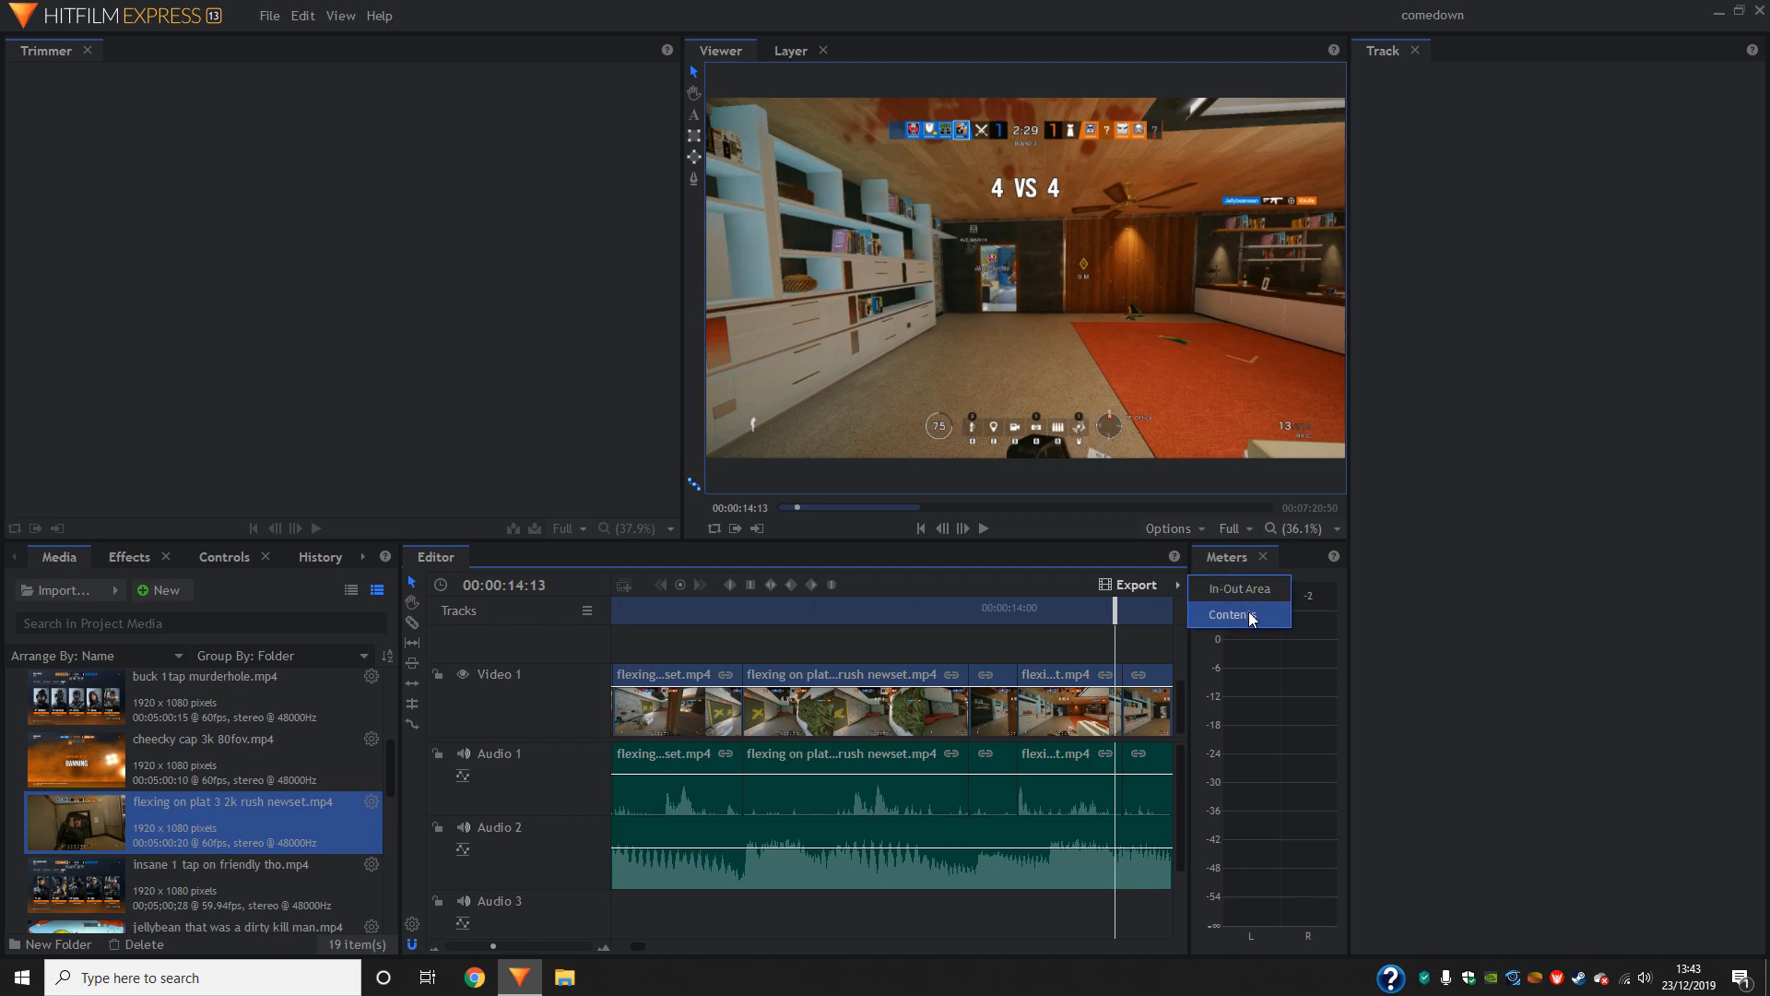
left_click(1077, 550)
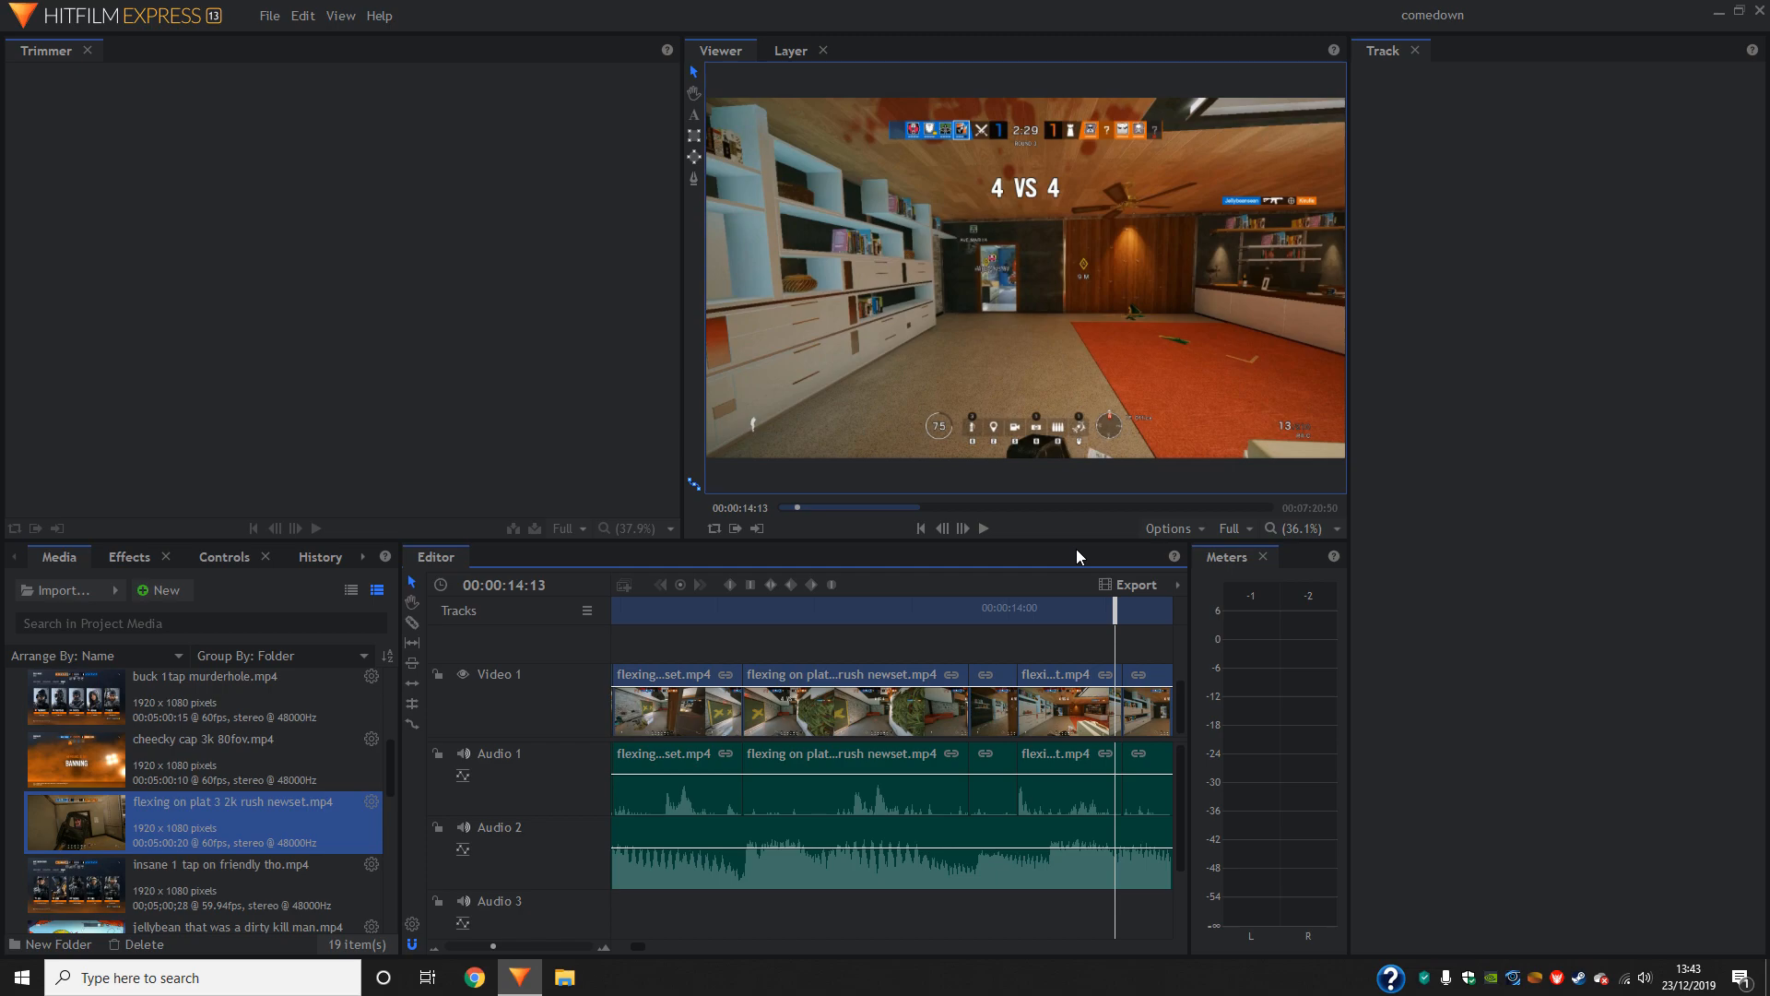
left_click(986, 529)
left_click(987, 529)
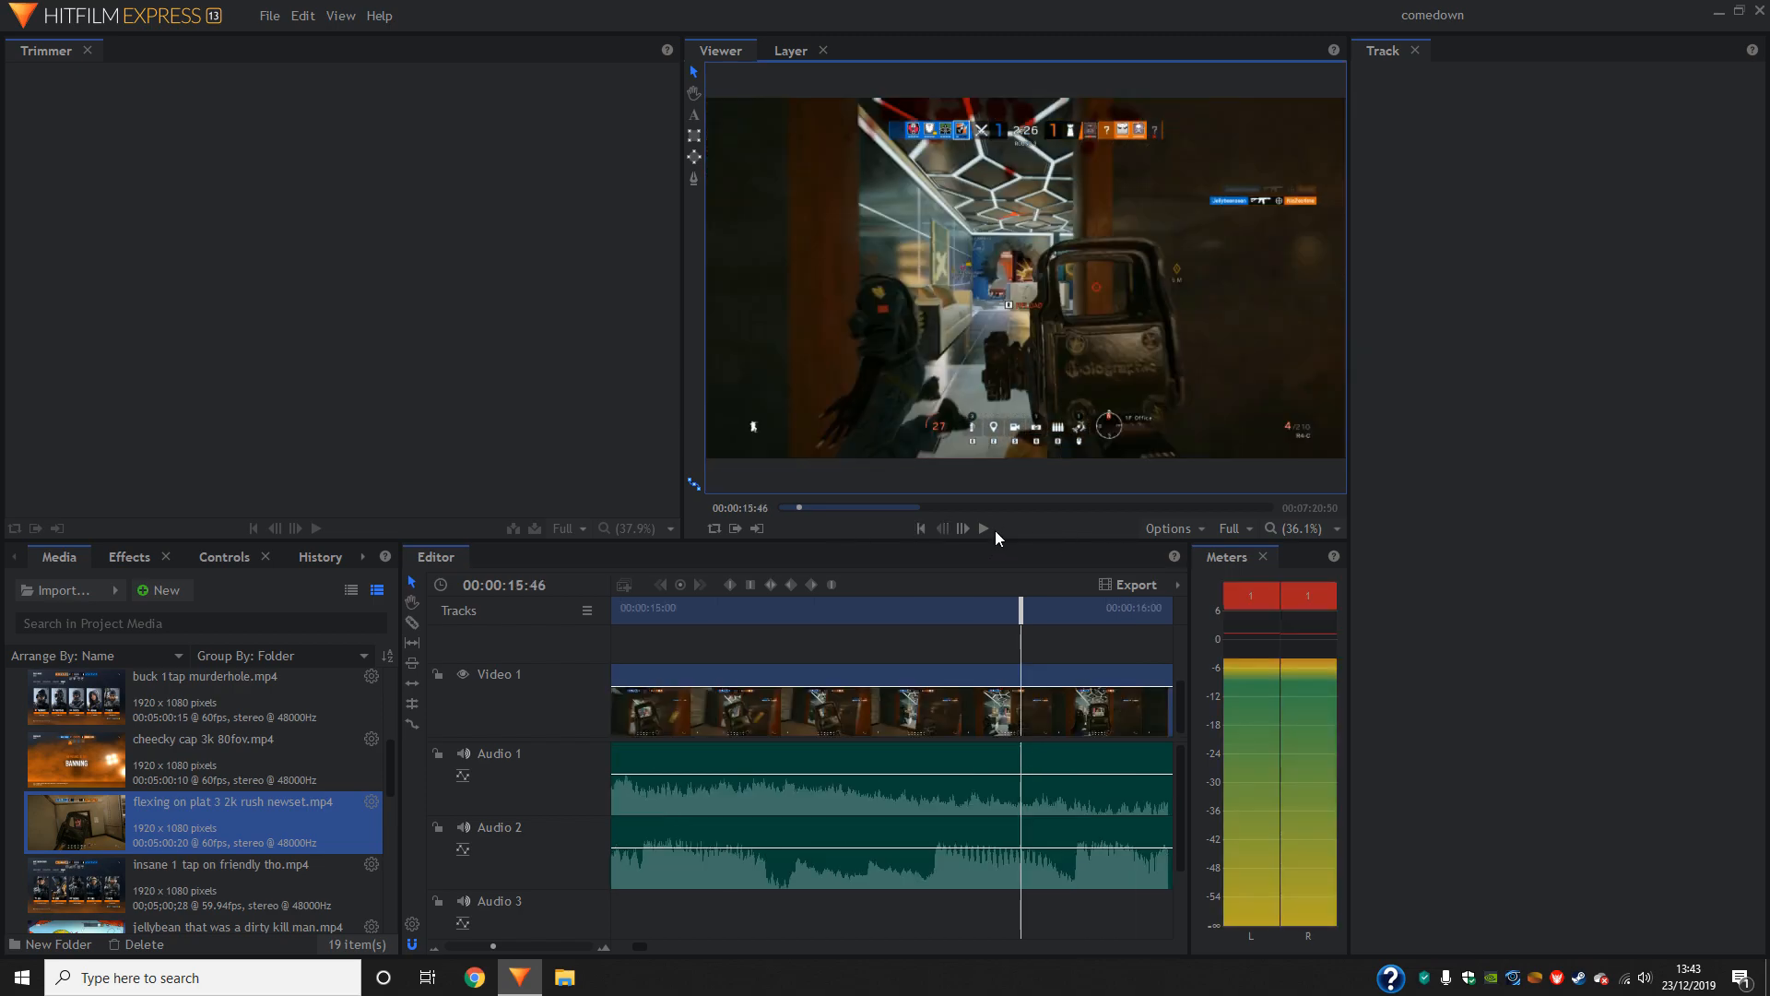
left_click_drag(1015, 610, 932, 609)
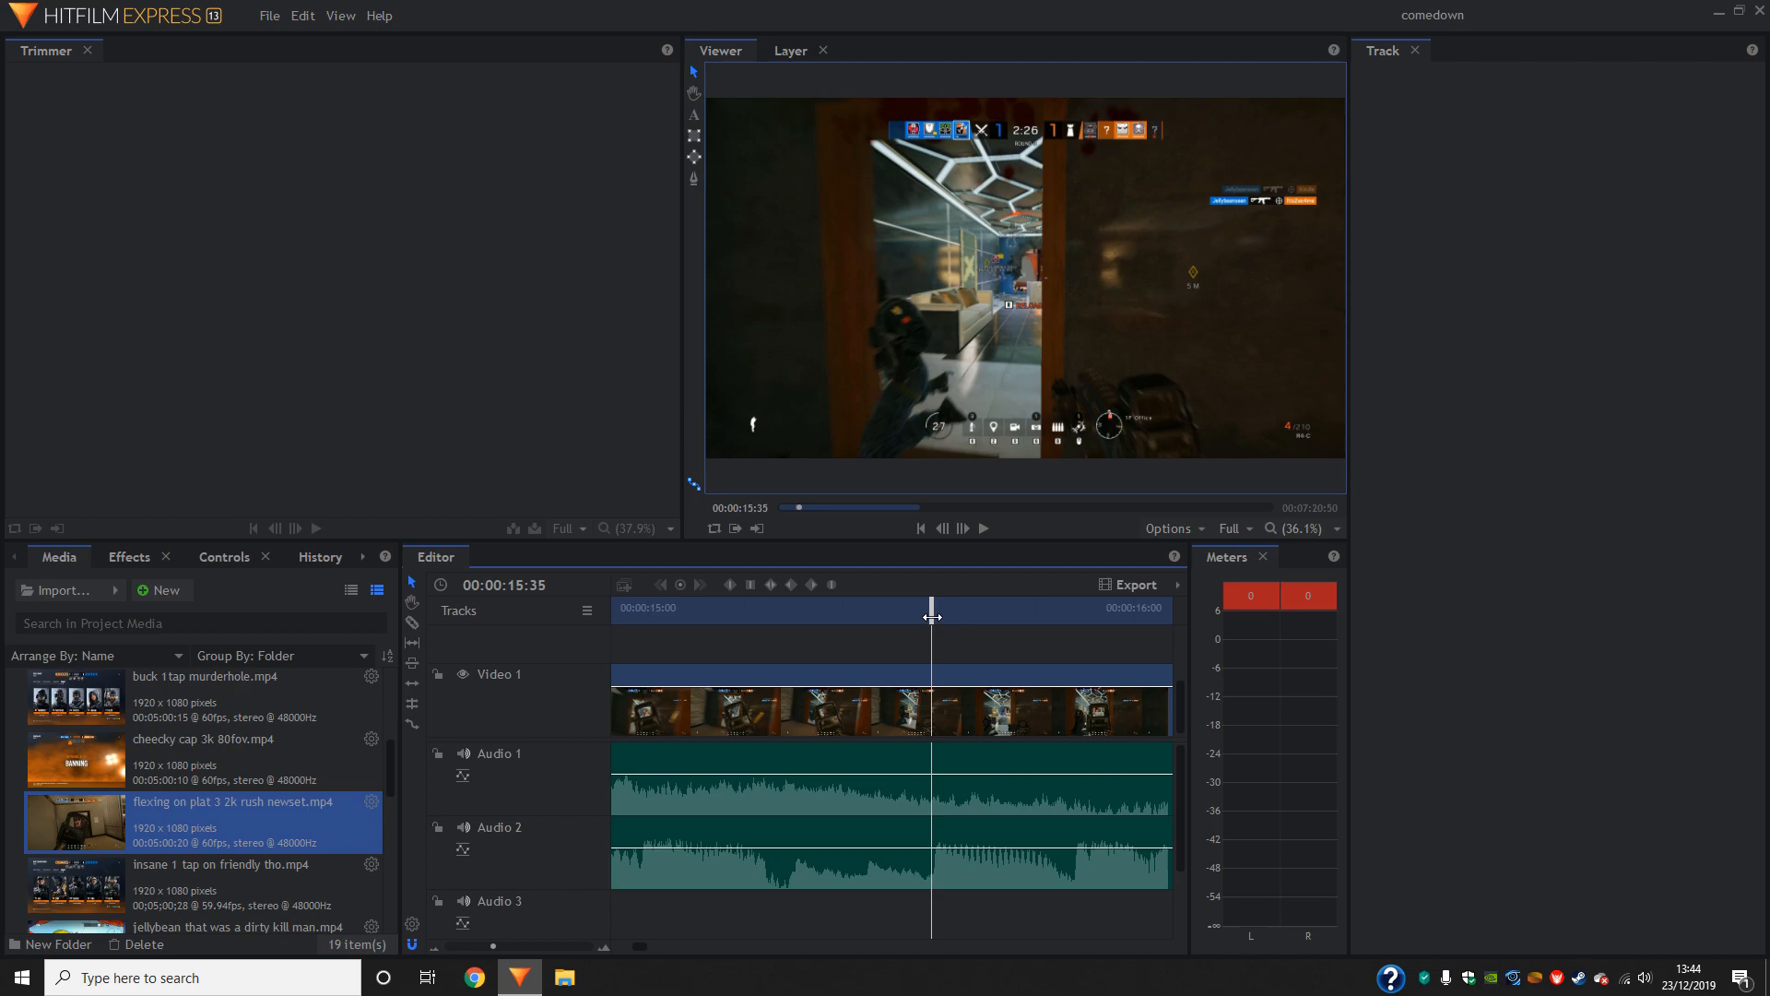
scroll(212, 828, "down", 8)
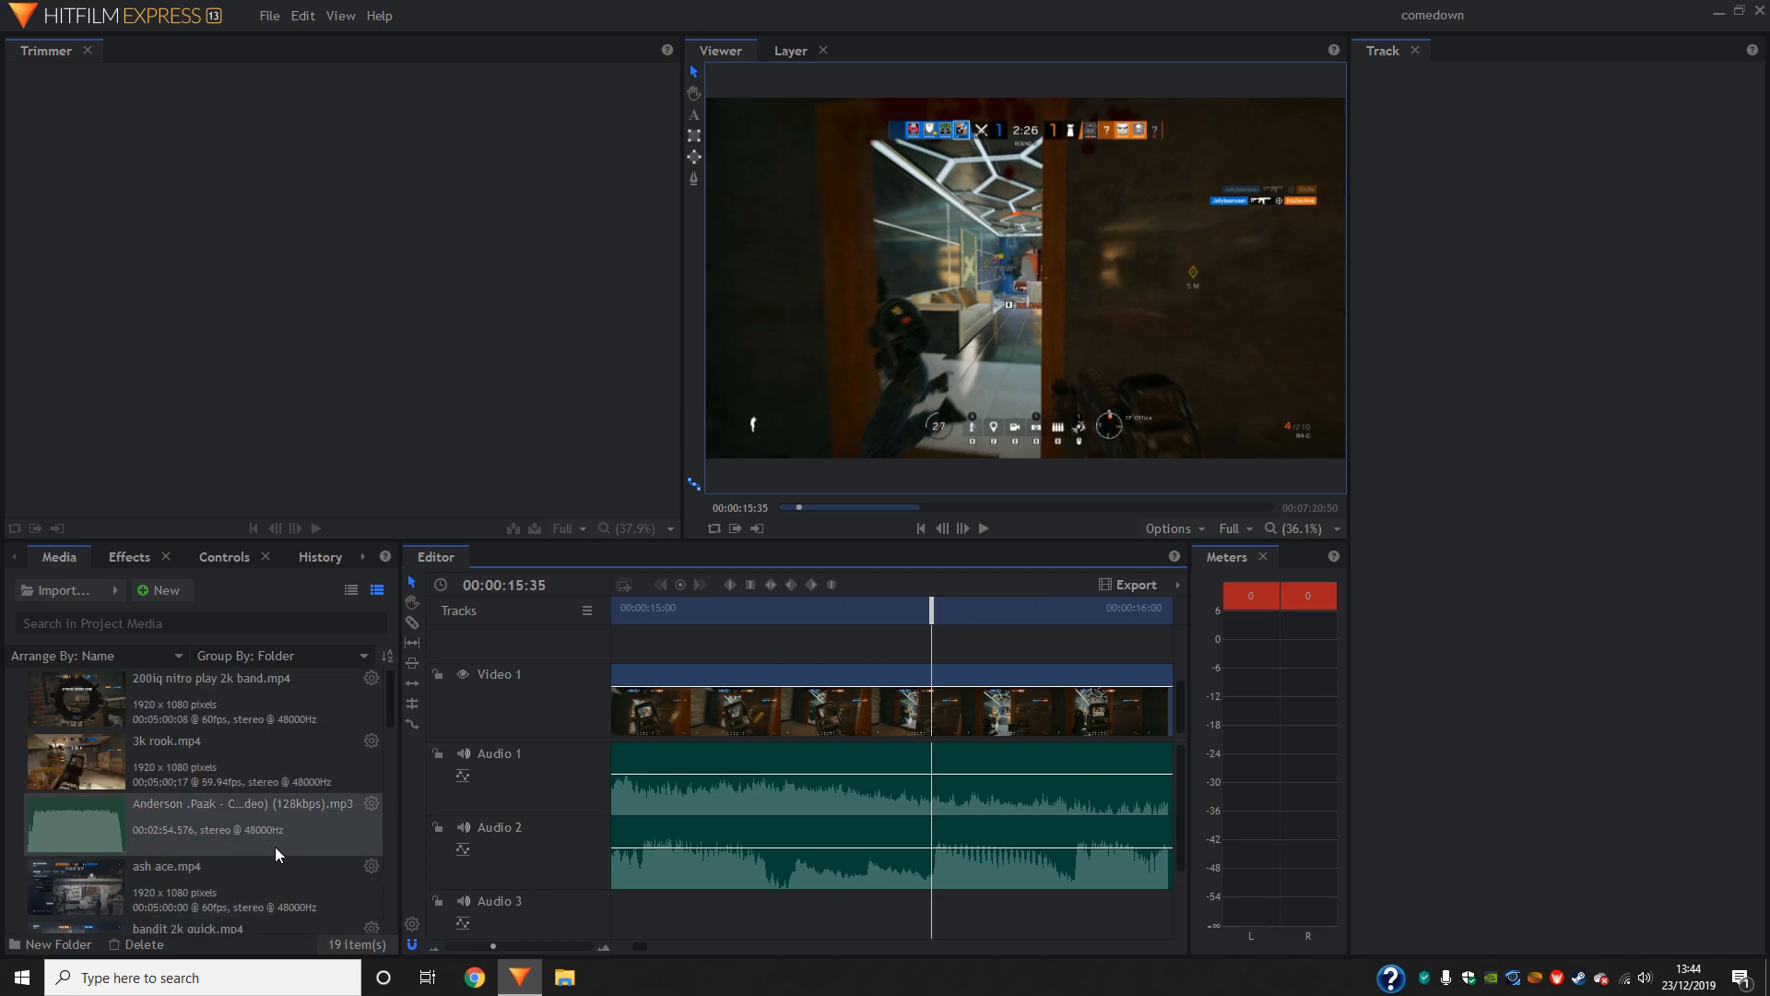
scroll(271, 757, "up", 10)
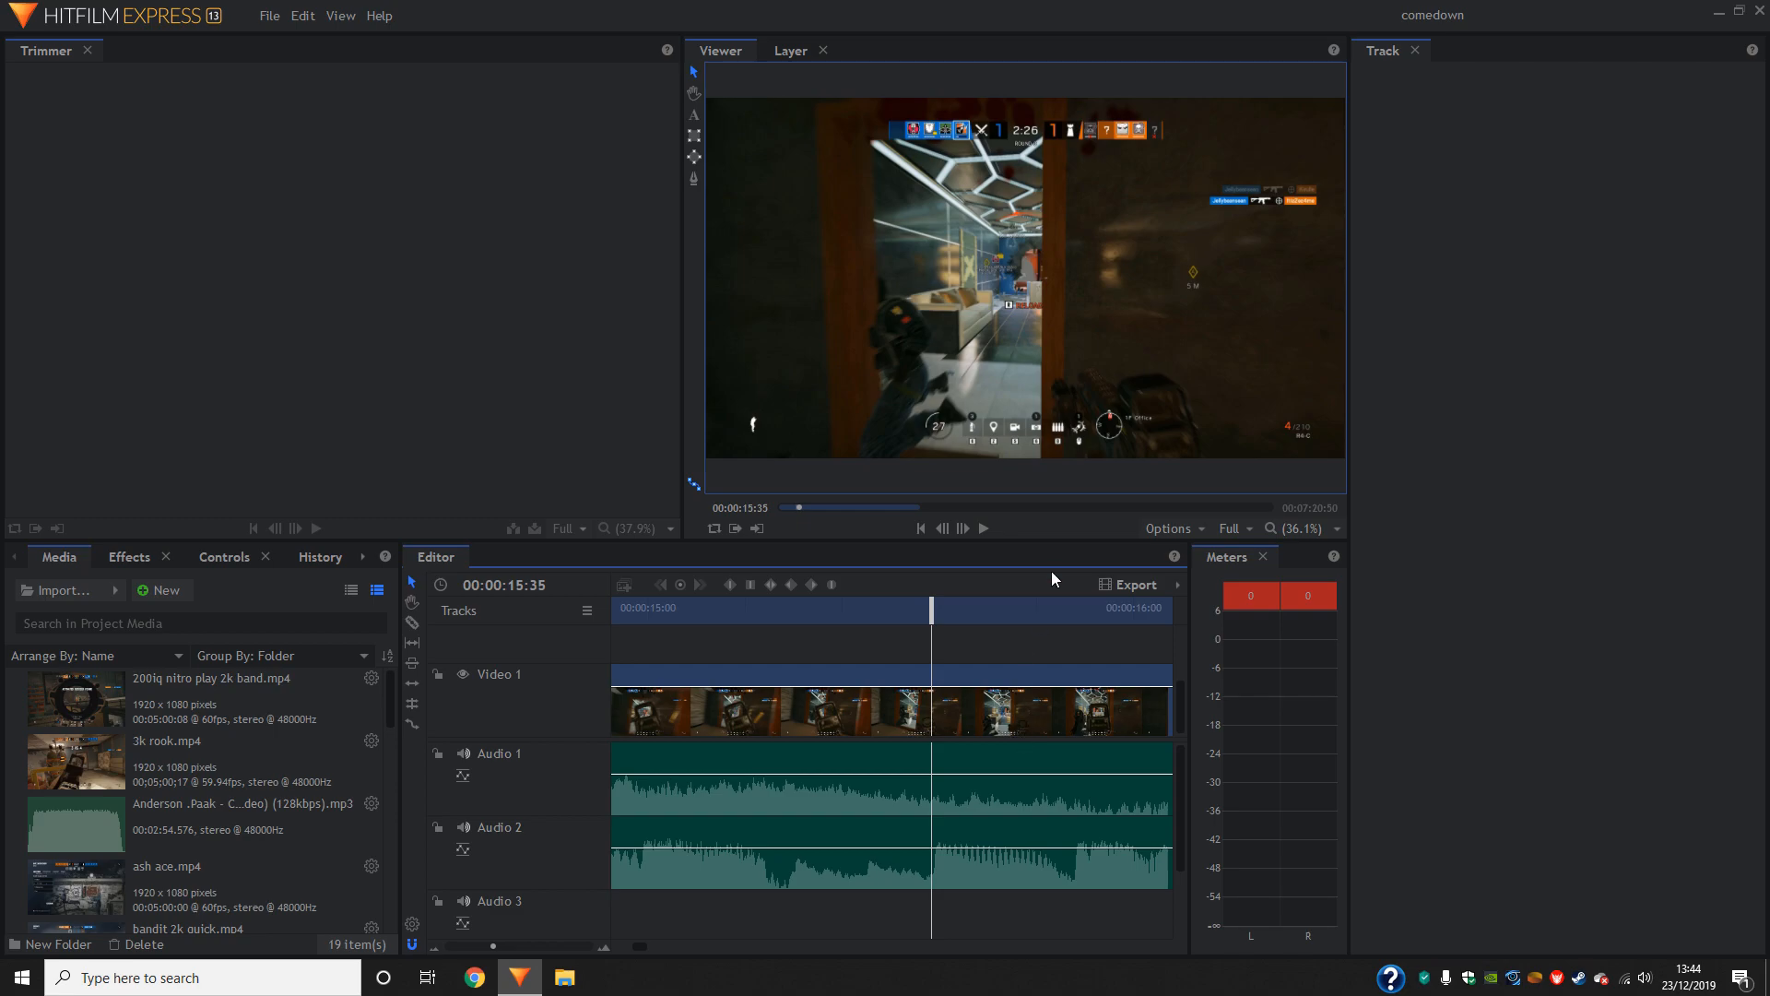
- Slice the second gameplay clip at 00:00:18:24, where the player enters the blue room
key("space")
key("c")
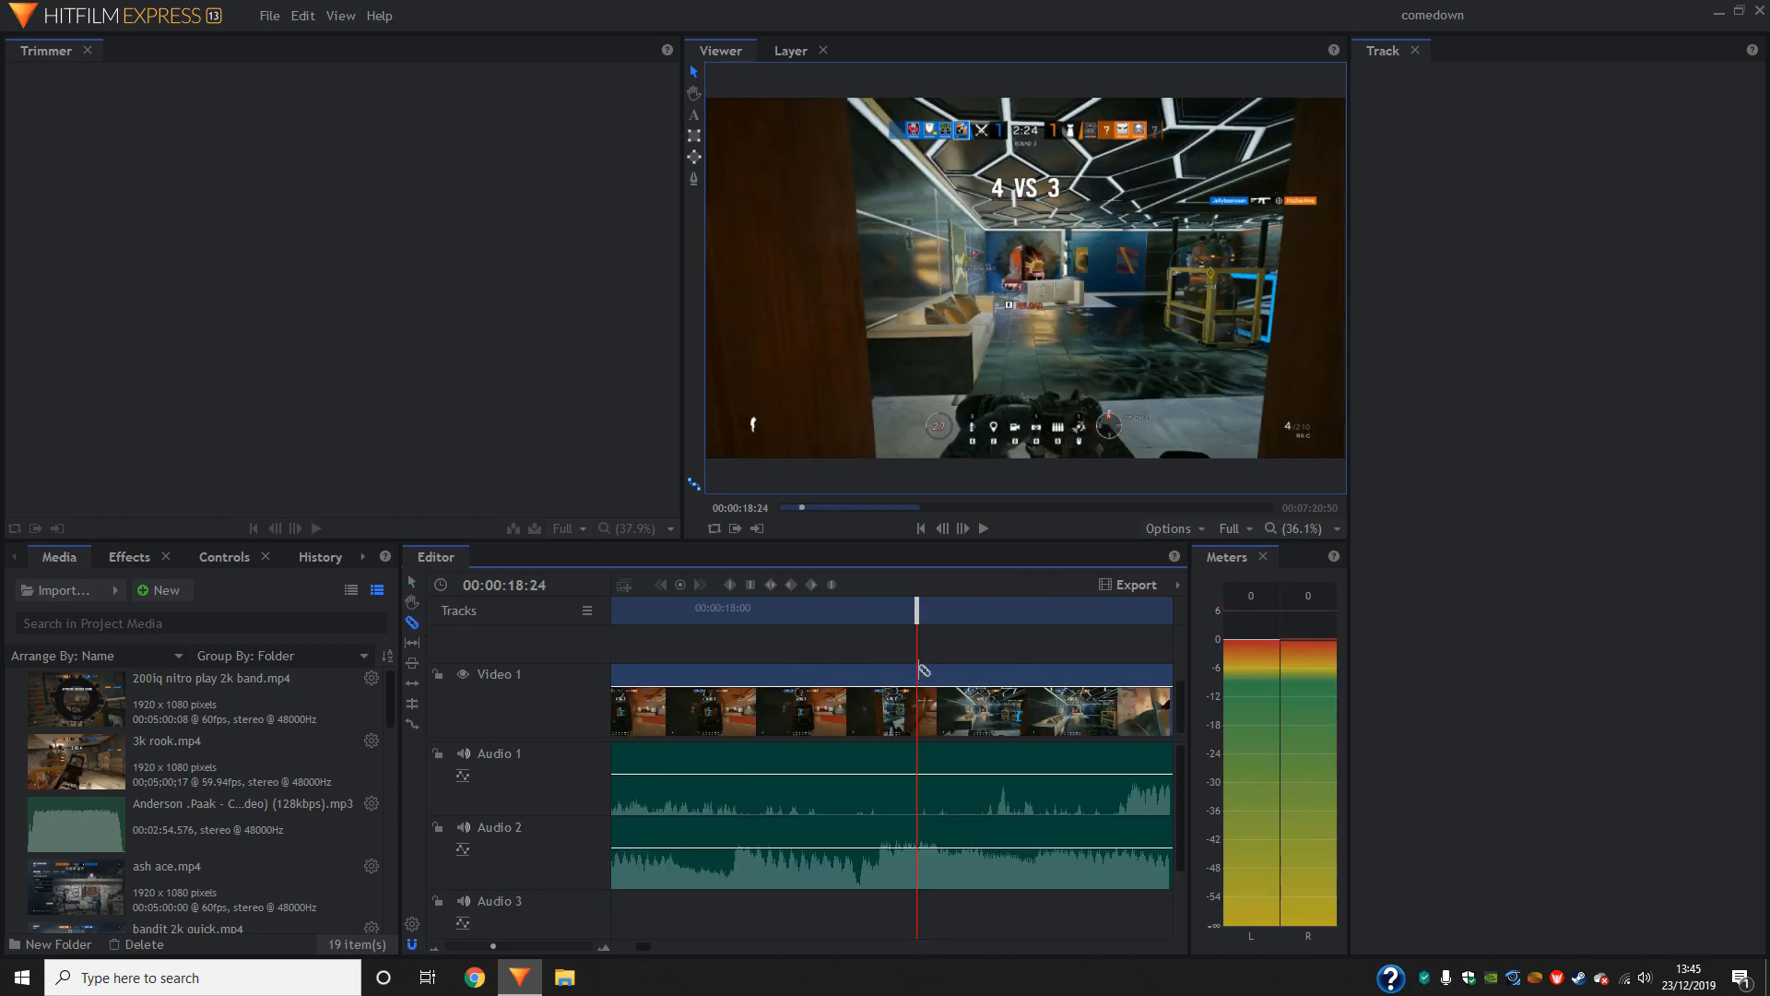
left_click(924, 671)
left_click_drag(917, 610, 1042, 604)
- Delete the footage ahead of the 00:00:18:24 slice, close the gap, save the project, and play back the join from 00:00:15:14
key("v")
left_click(931, 726)
key("Delete")
left_click_drag(1108, 716, 1032, 692)
key("ctrl+s")
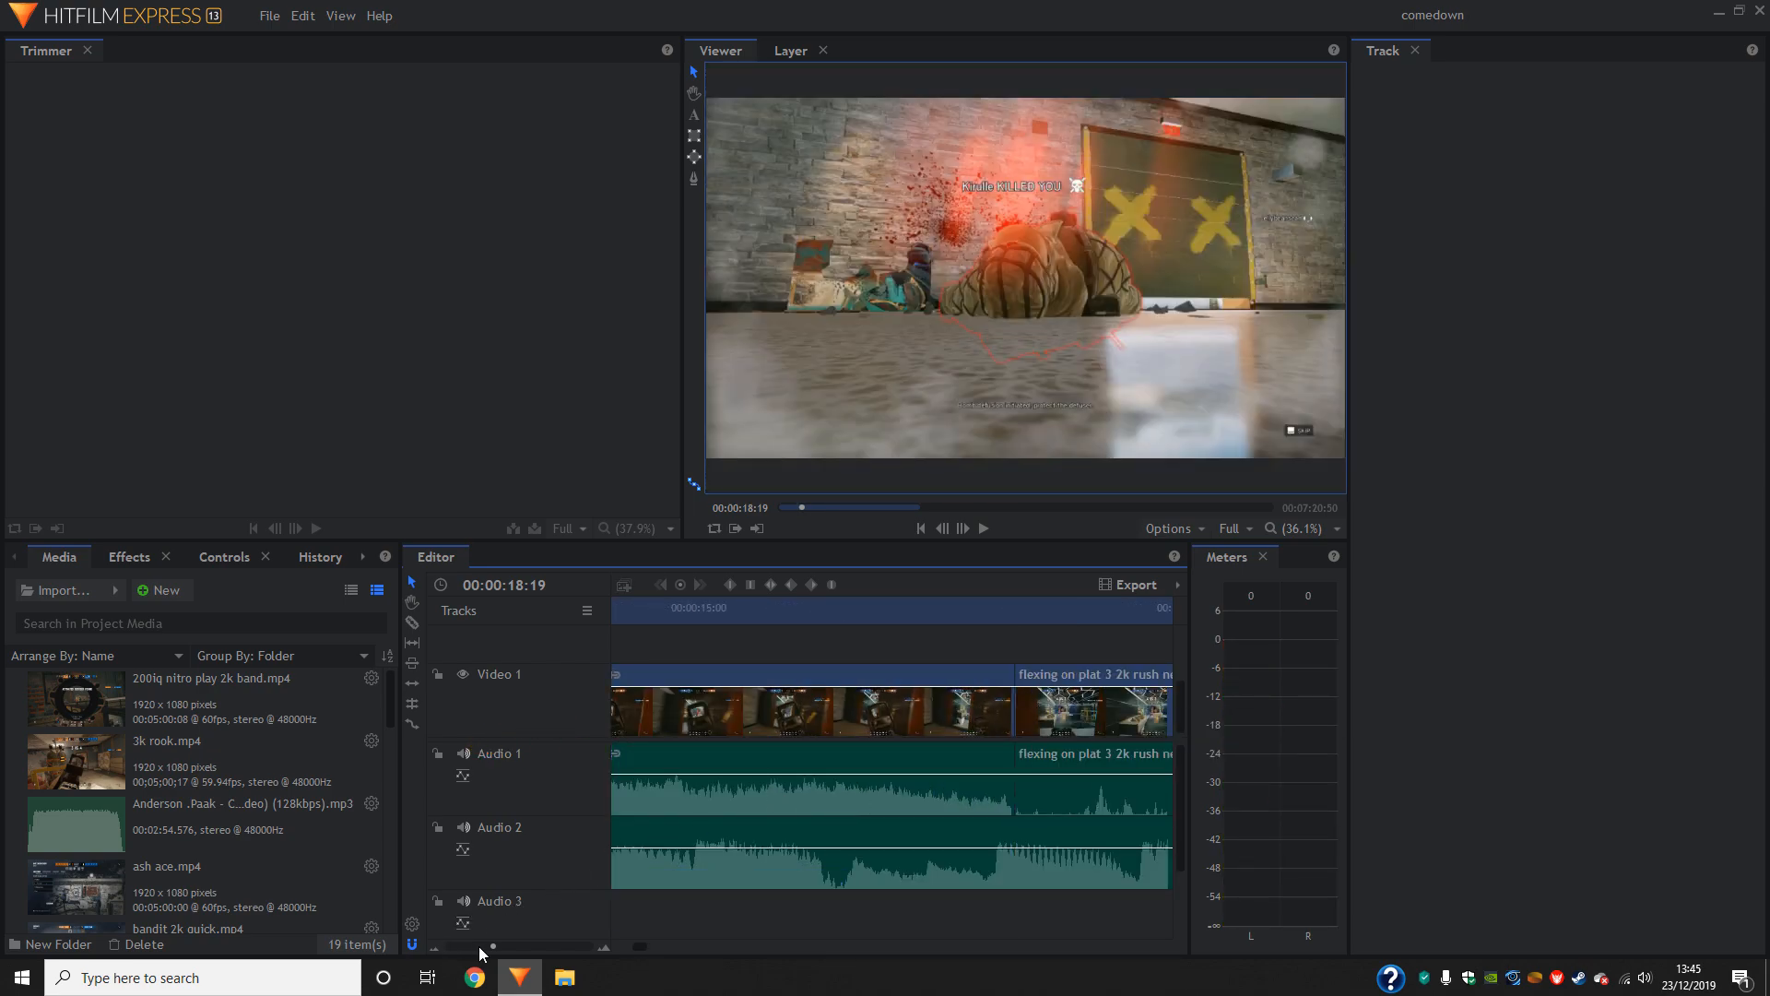
left_click(478, 946)
left_click_drag(894, 611, 704, 629)
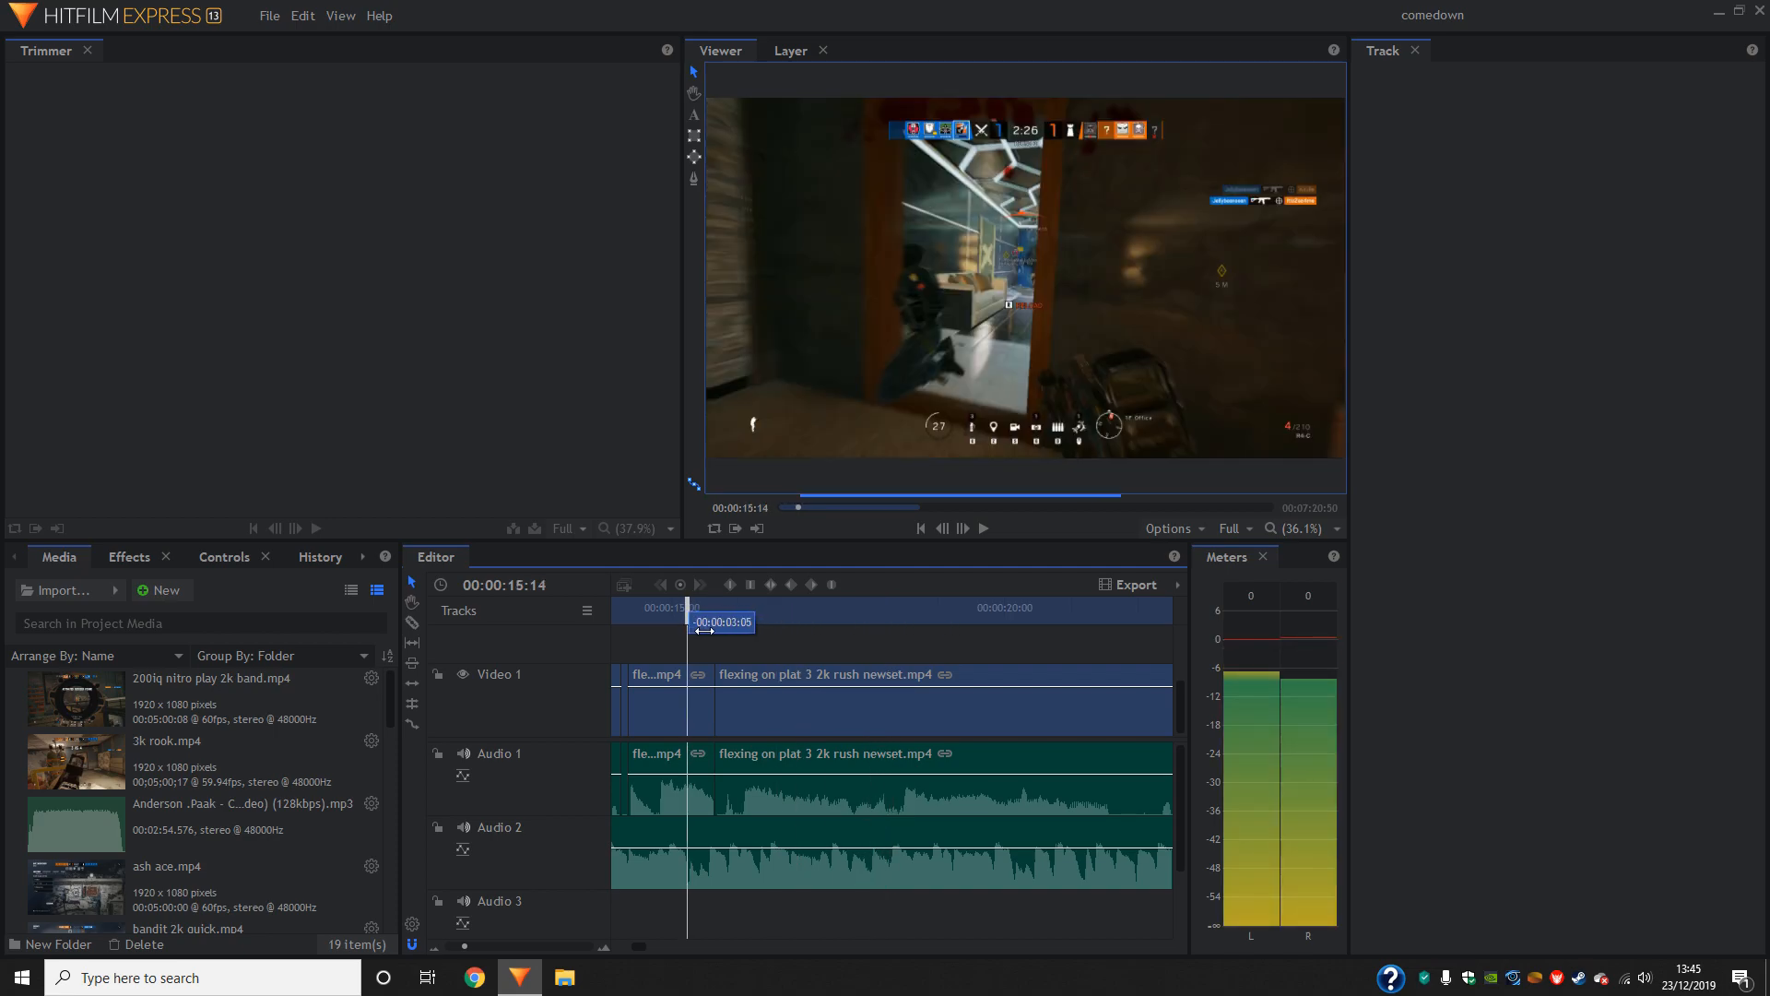
left_click(984, 528)
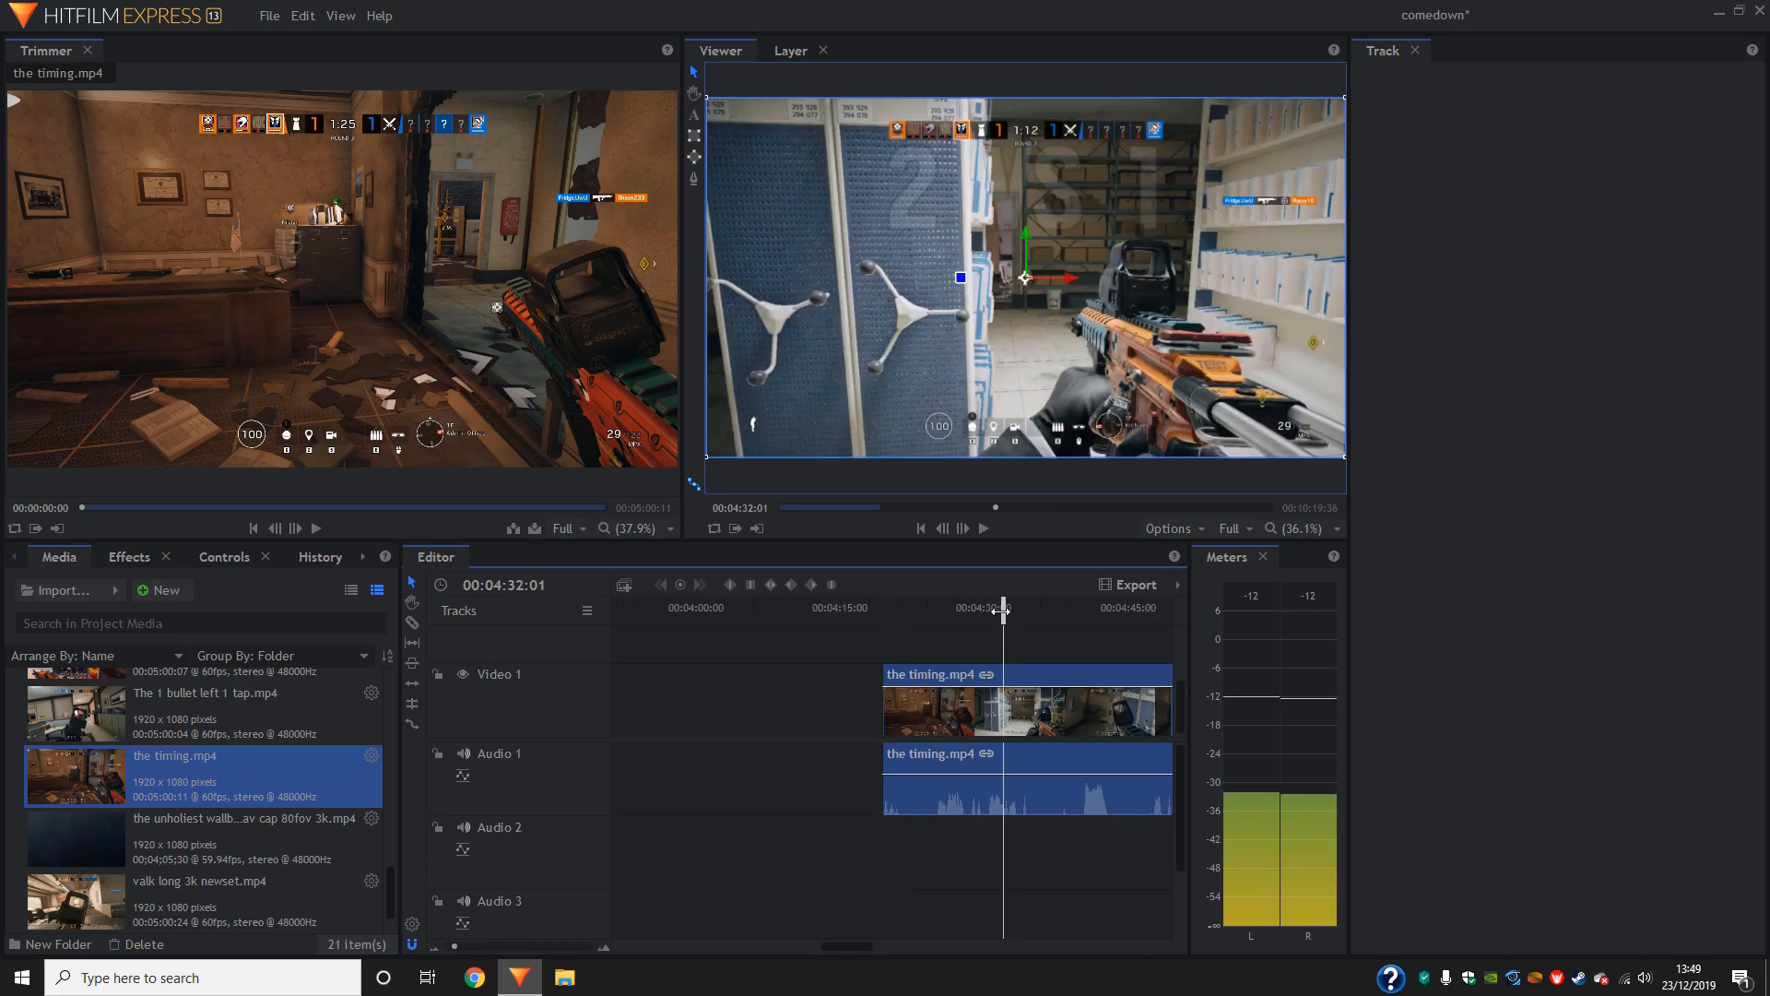
- Slice the timing.mp4 clip on the timeline at 00:08:17:29
left_click_drag(1003, 610, 837, 619)
left_click(412, 622)
left_click(843, 693)
left_click(413, 582)
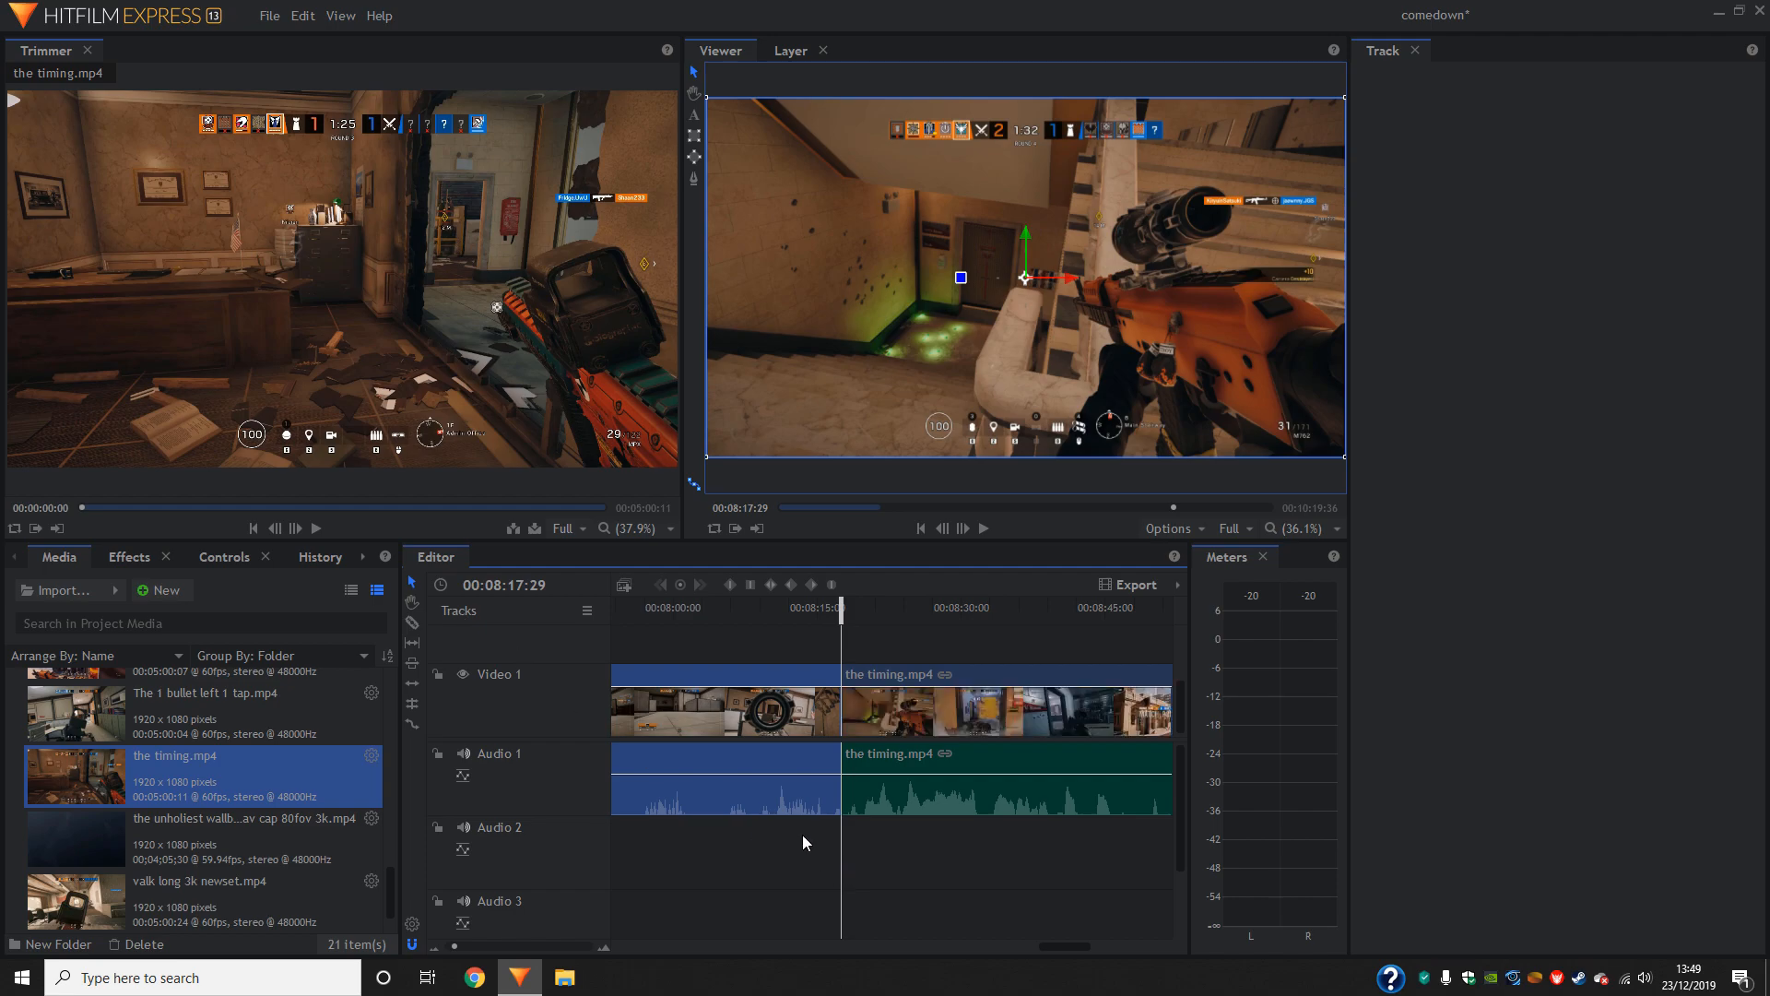
- Delete the timing.mp4 footage before the slice and move the rest up against the end of the earlier clips
key("Delete")
left_click_drag(940, 719, 878, 698)
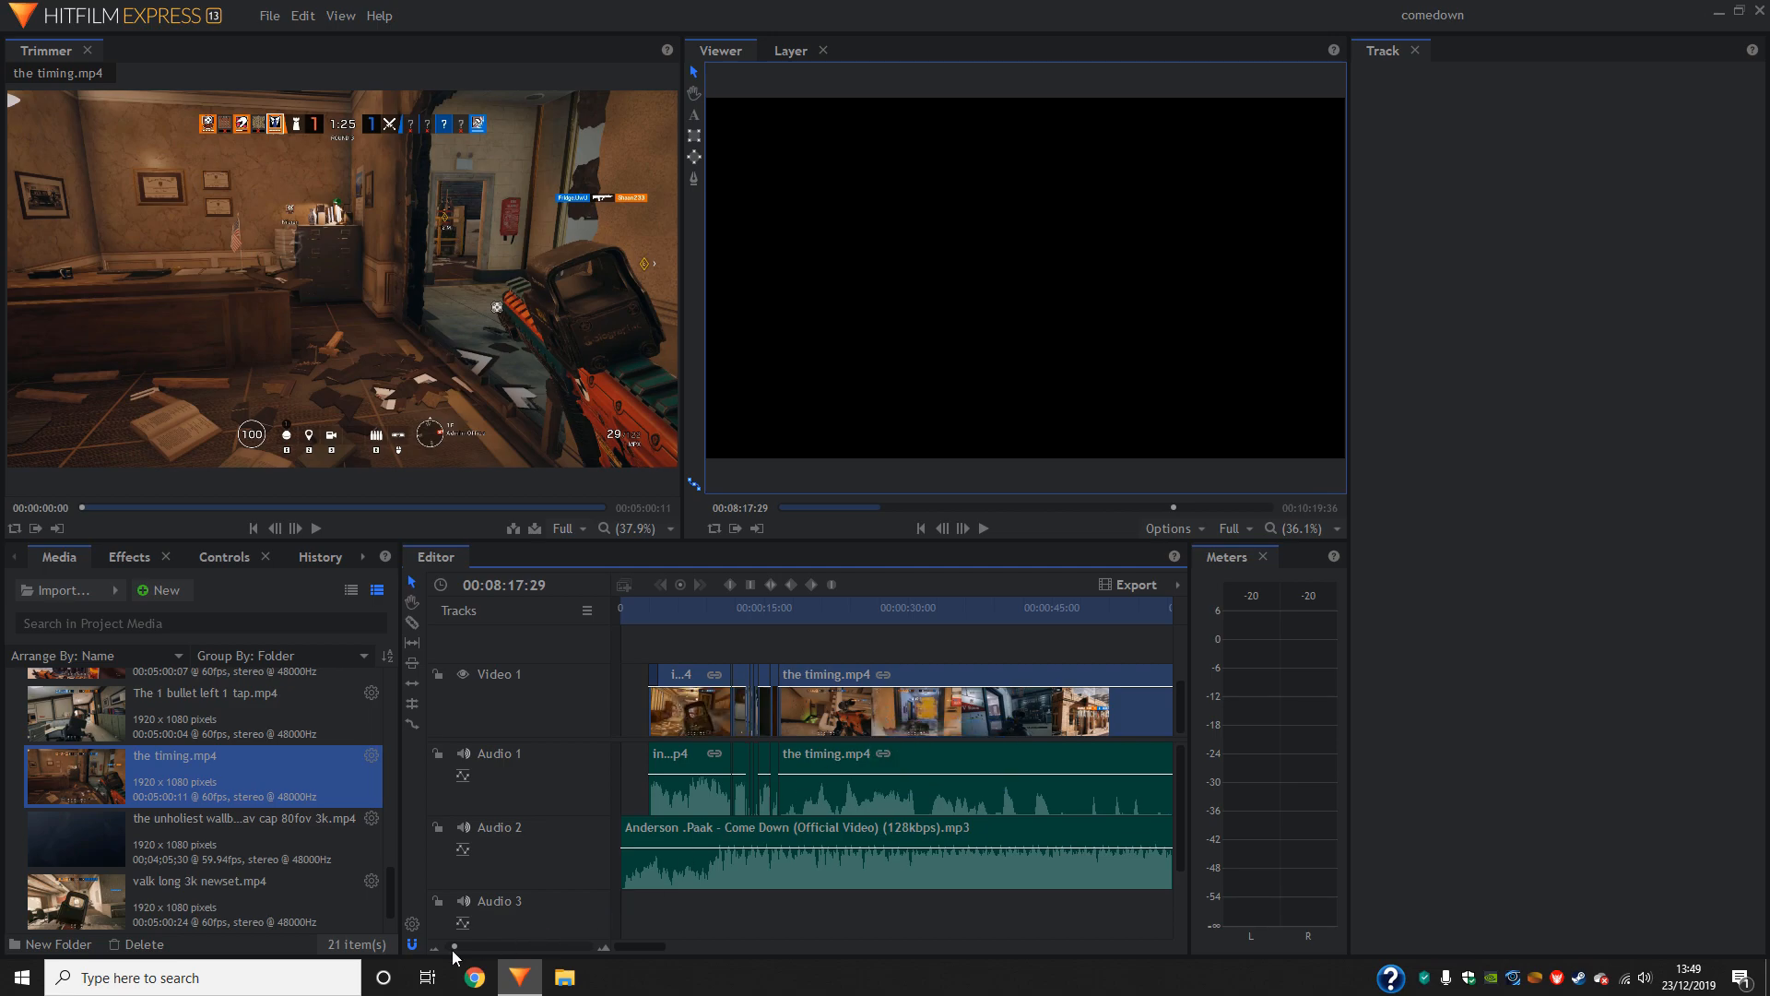
left_click(1045, 615)
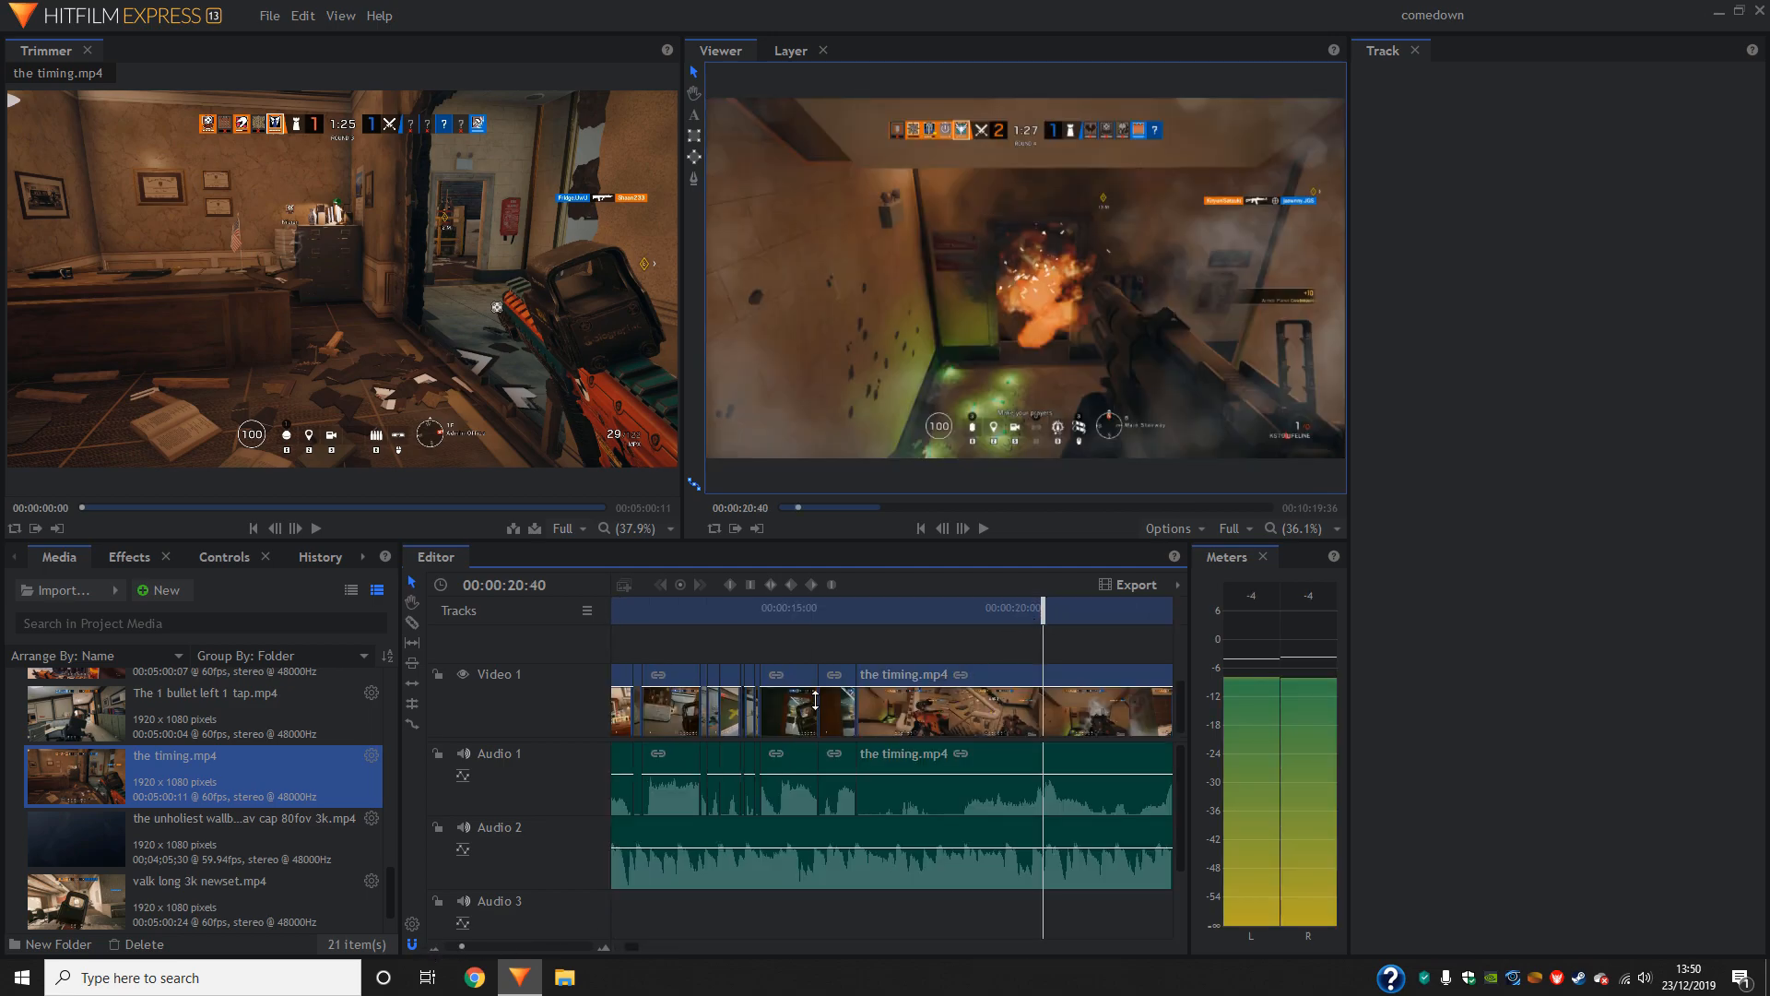
- Slice the timing.mp4 clip at 00:00:20:37, delete the footage before the slice, and move the rest up against the preceding clip
left_click(942, 535)
left_click(942, 534)
left_click(942, 535)
left_click(942, 535)
left_click(961, 536)
left_click(1042, 679)
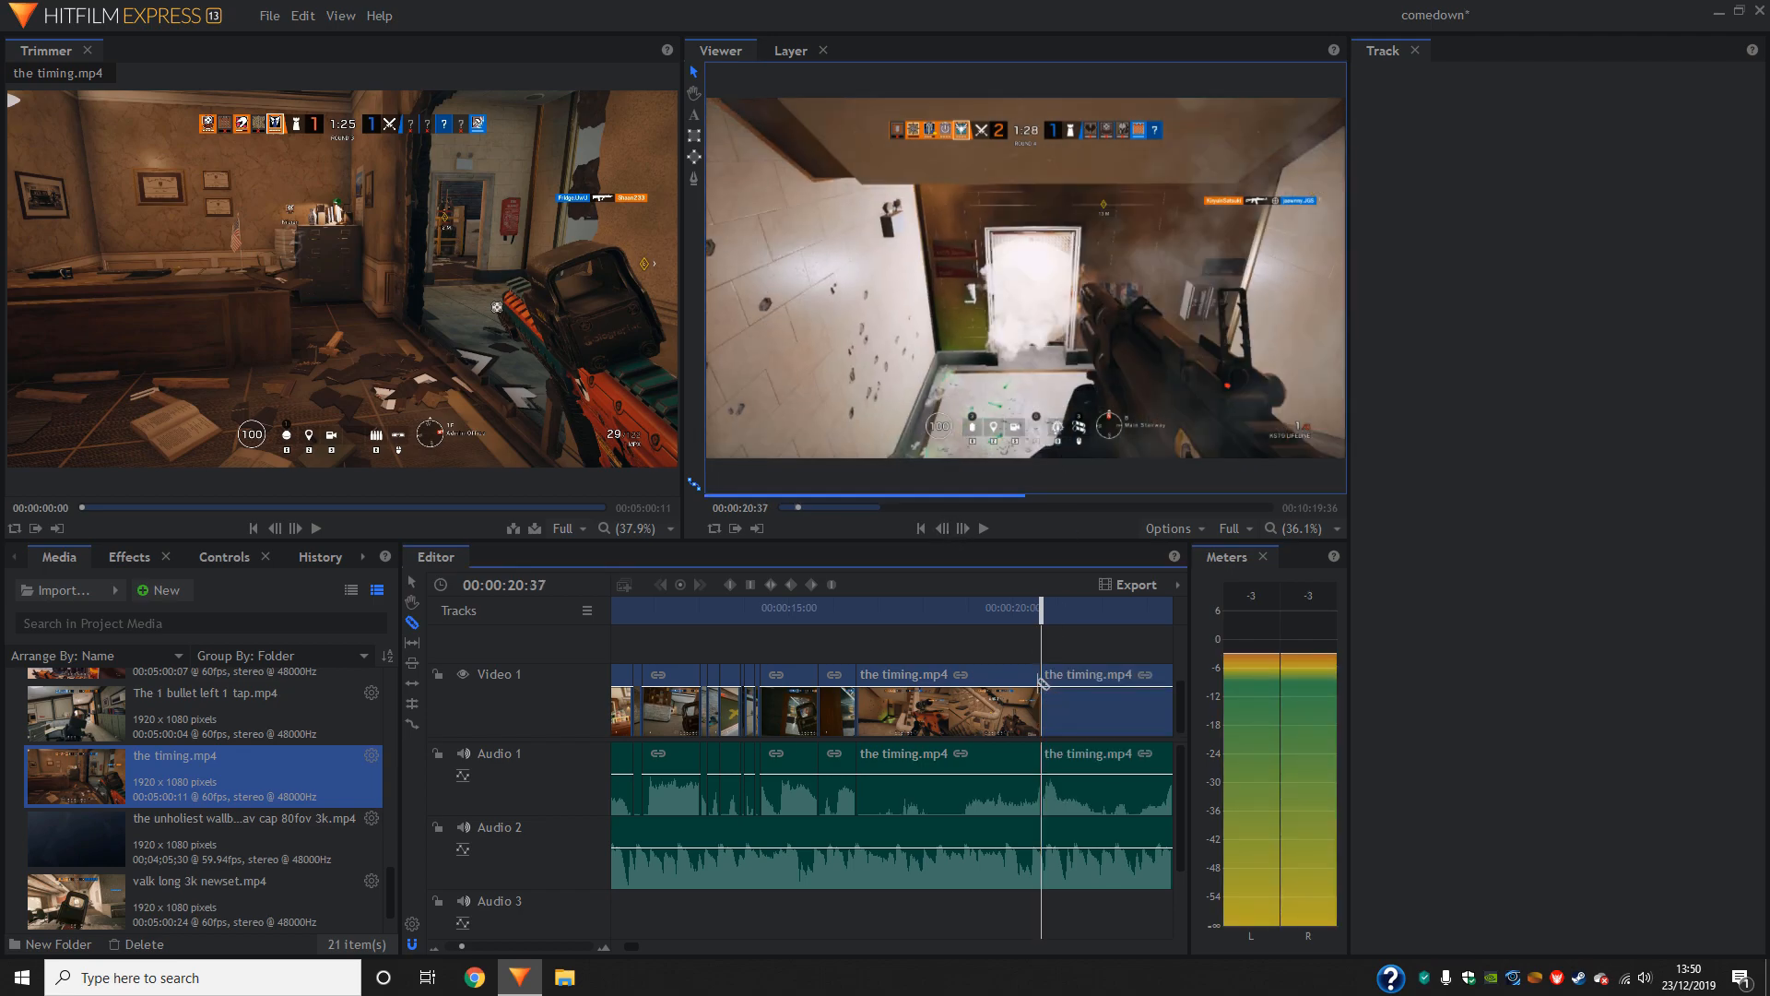
key("v")
left_click(972, 711)
key("Delete")
left_click_drag(1043, 716, 858, 717)
- Play back the join into the trimmed timing.mp4 clip twice to check its sync with the music
left_click(983, 531)
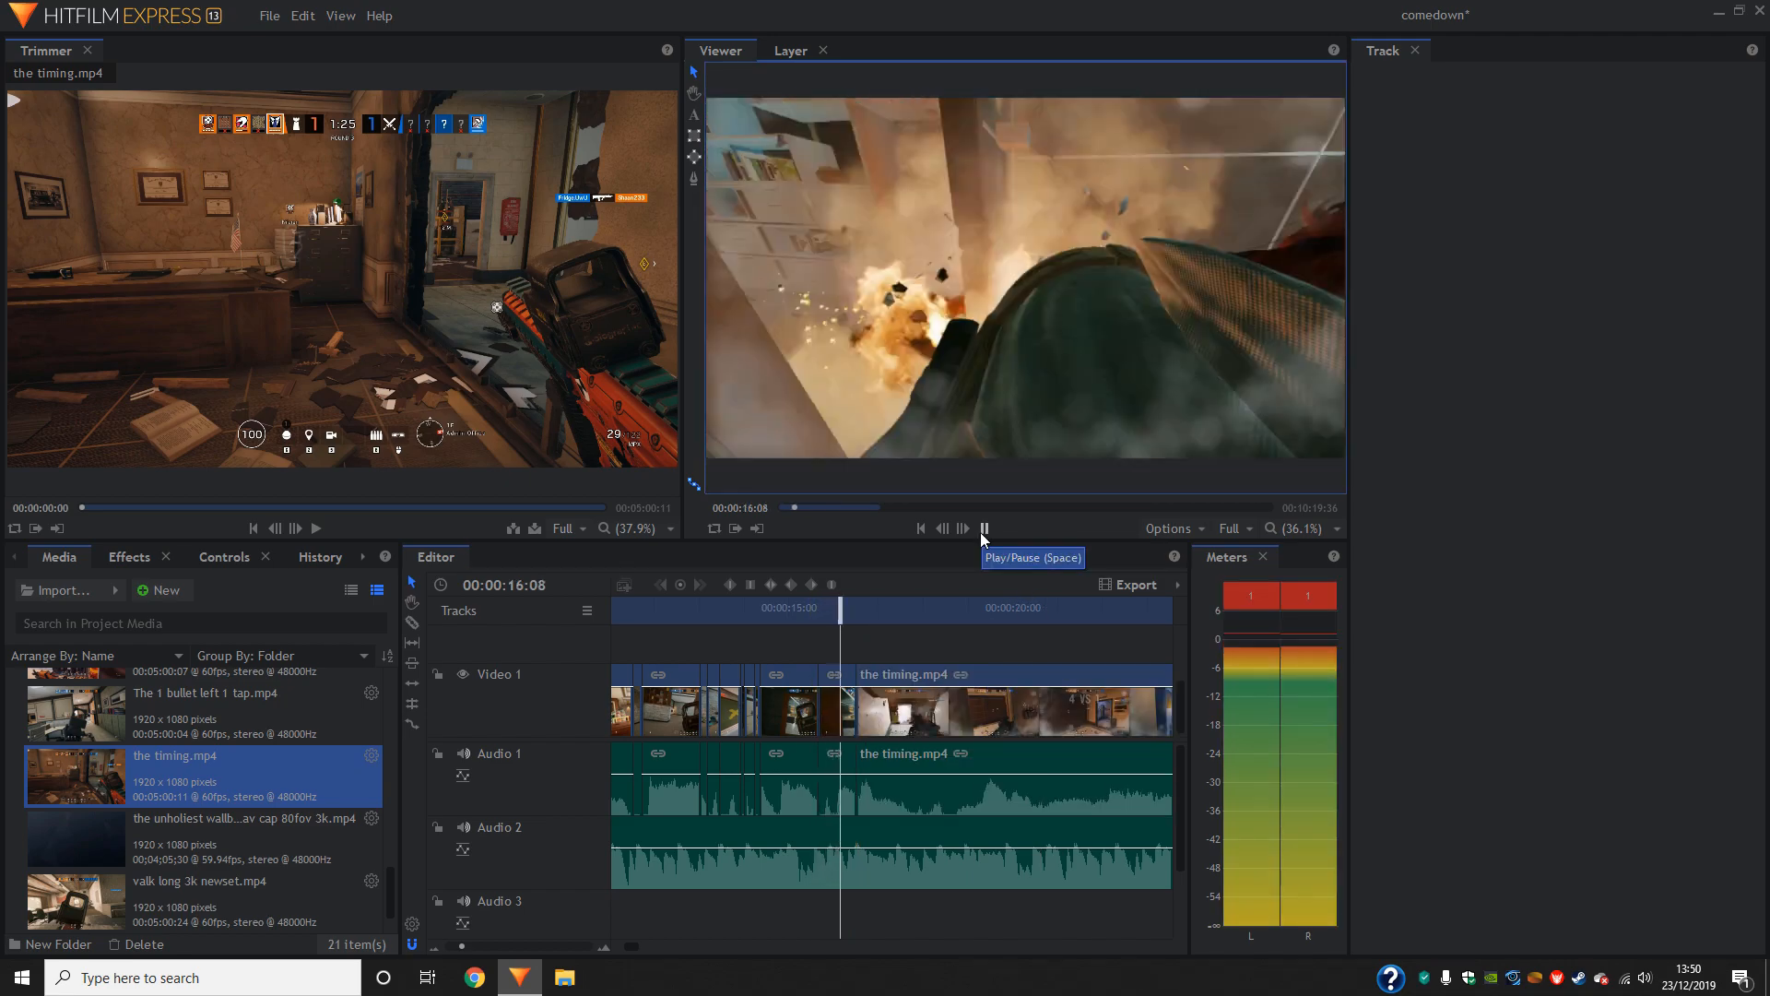
left_click(983, 528)
left_click_drag(893, 613, 847, 617)
left_click(984, 529)
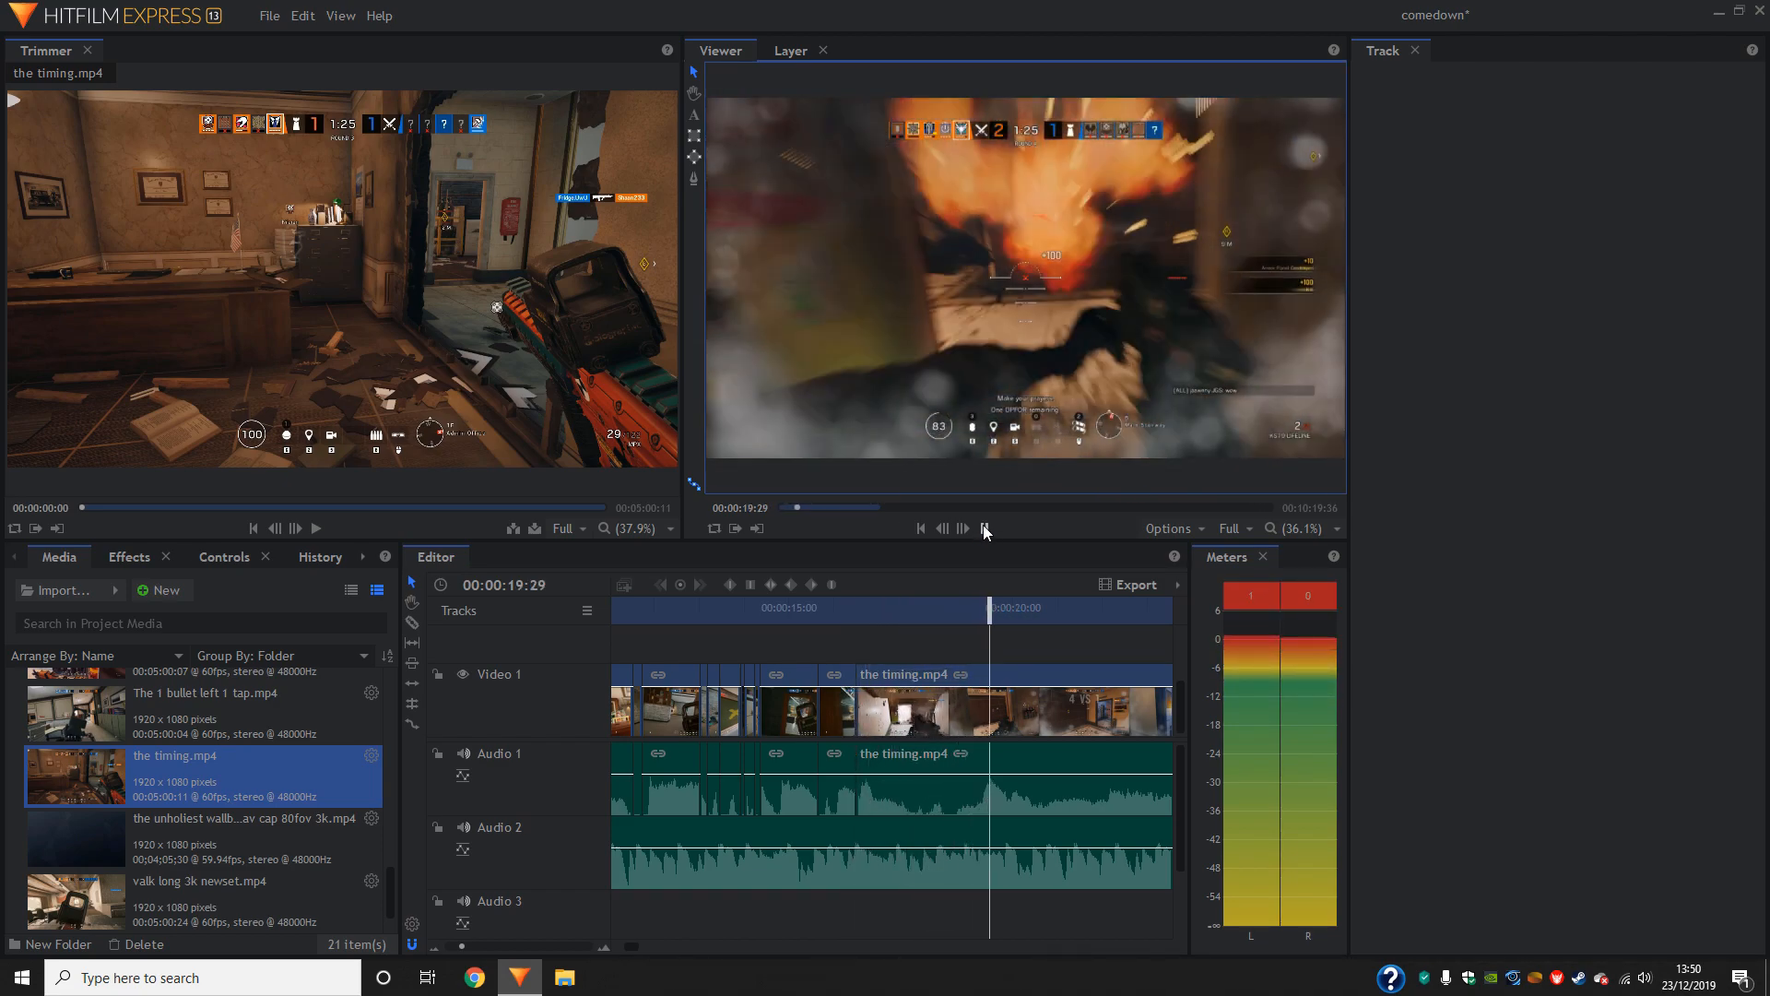
left_click(983, 527)
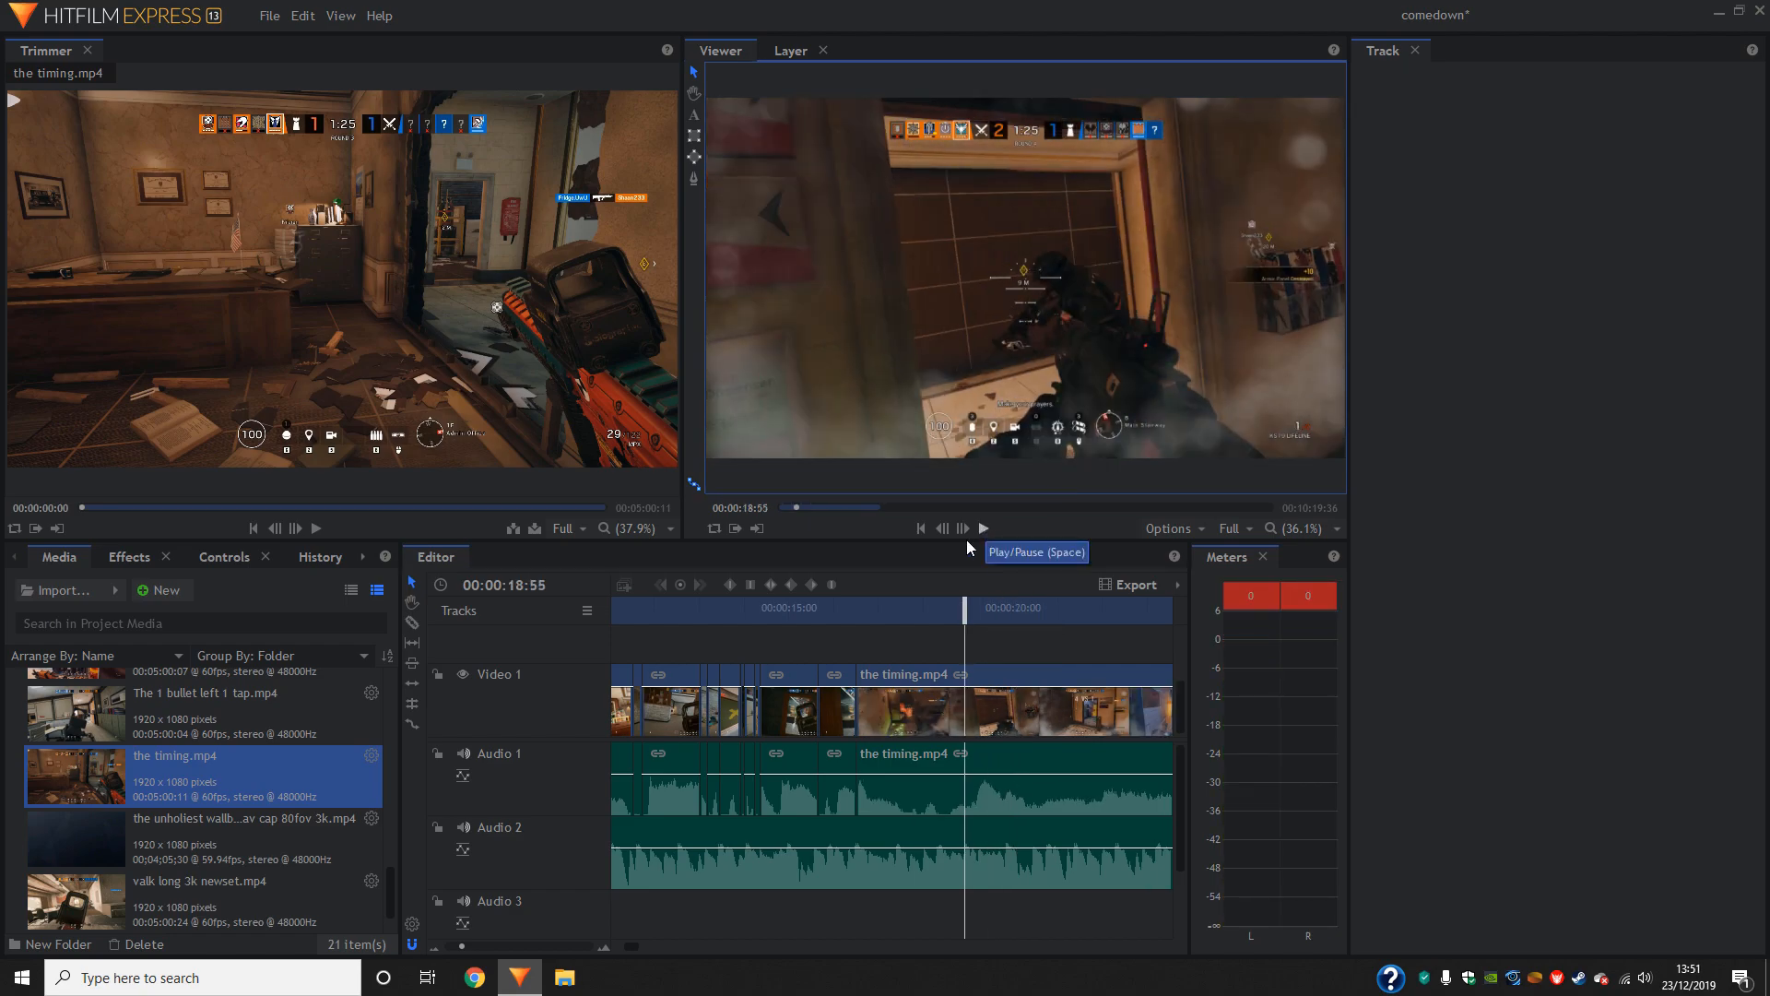
- Inspect the join between the rush clip and the timing.mp4 frame by frame around 00:00:16:30
left_click(487, 948)
mouse_move(893, 612)
left_mouse_down()
mouse_move(474, 624)
mouse_move(866, 625)
mouse_move(896, 644)
mouse_move(865, 624)
mouse_move(915, 623)
left_mouse_up()
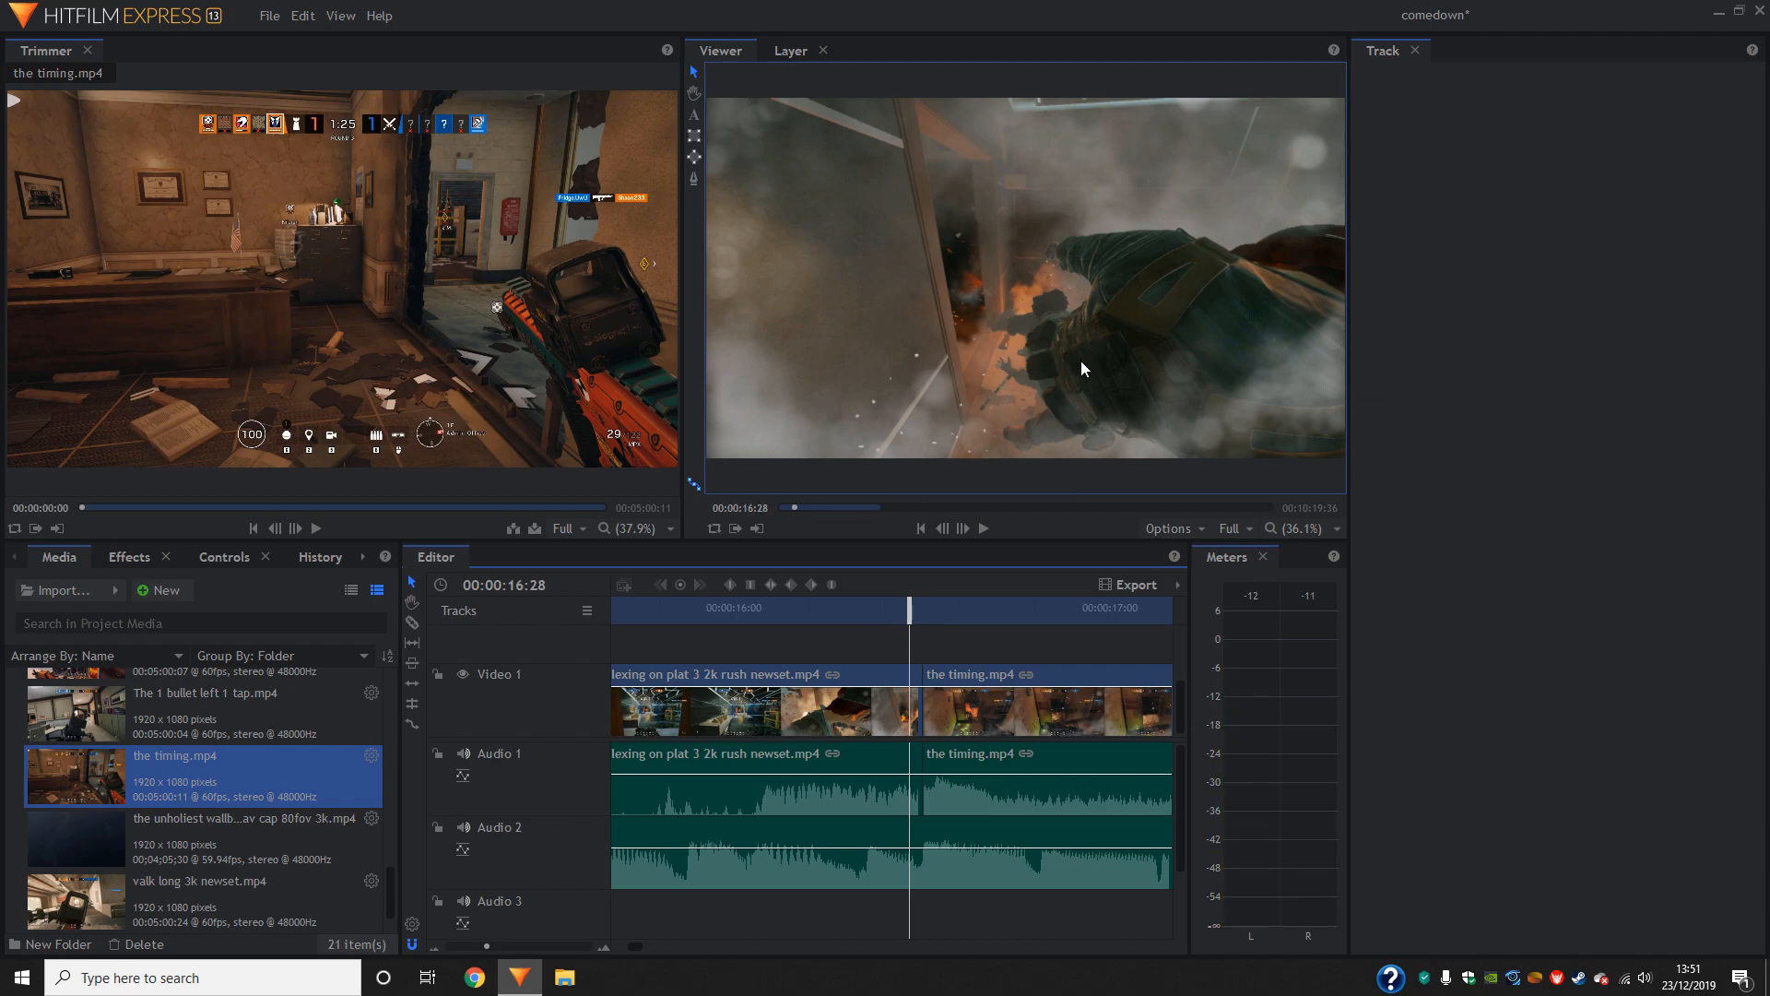
left_click(964, 528)
left_click(965, 528)
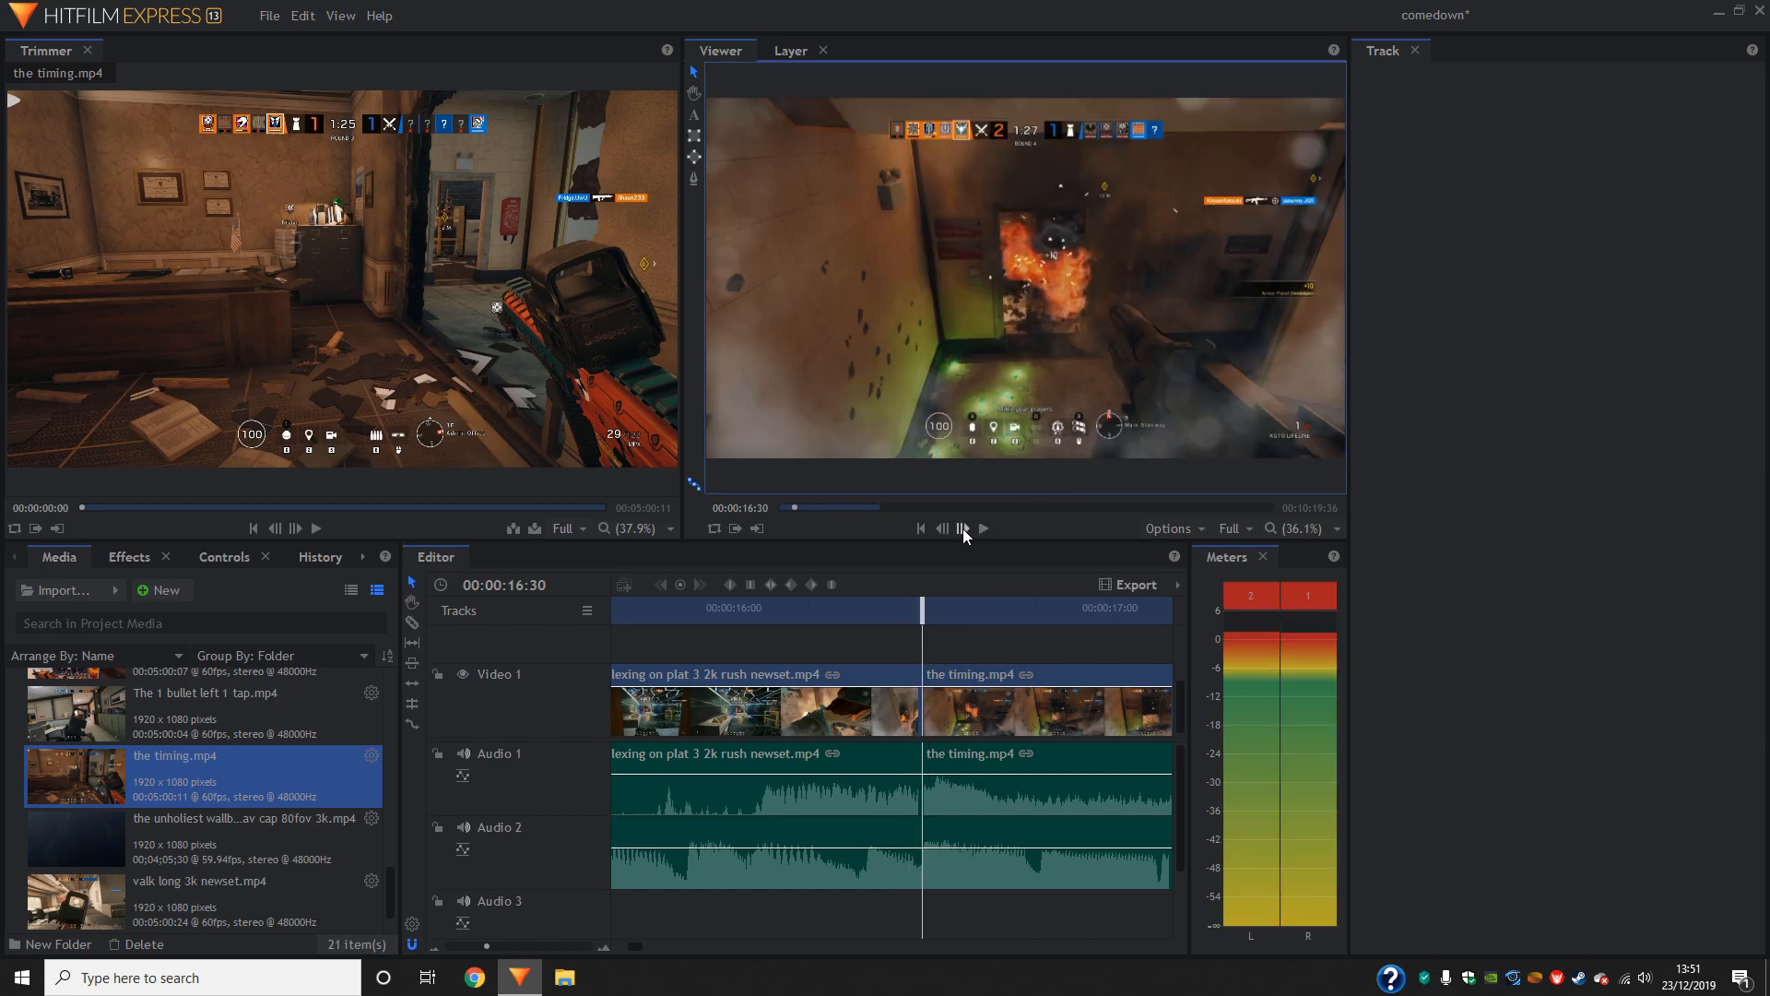
left_click(961, 526)
left_click(962, 525)
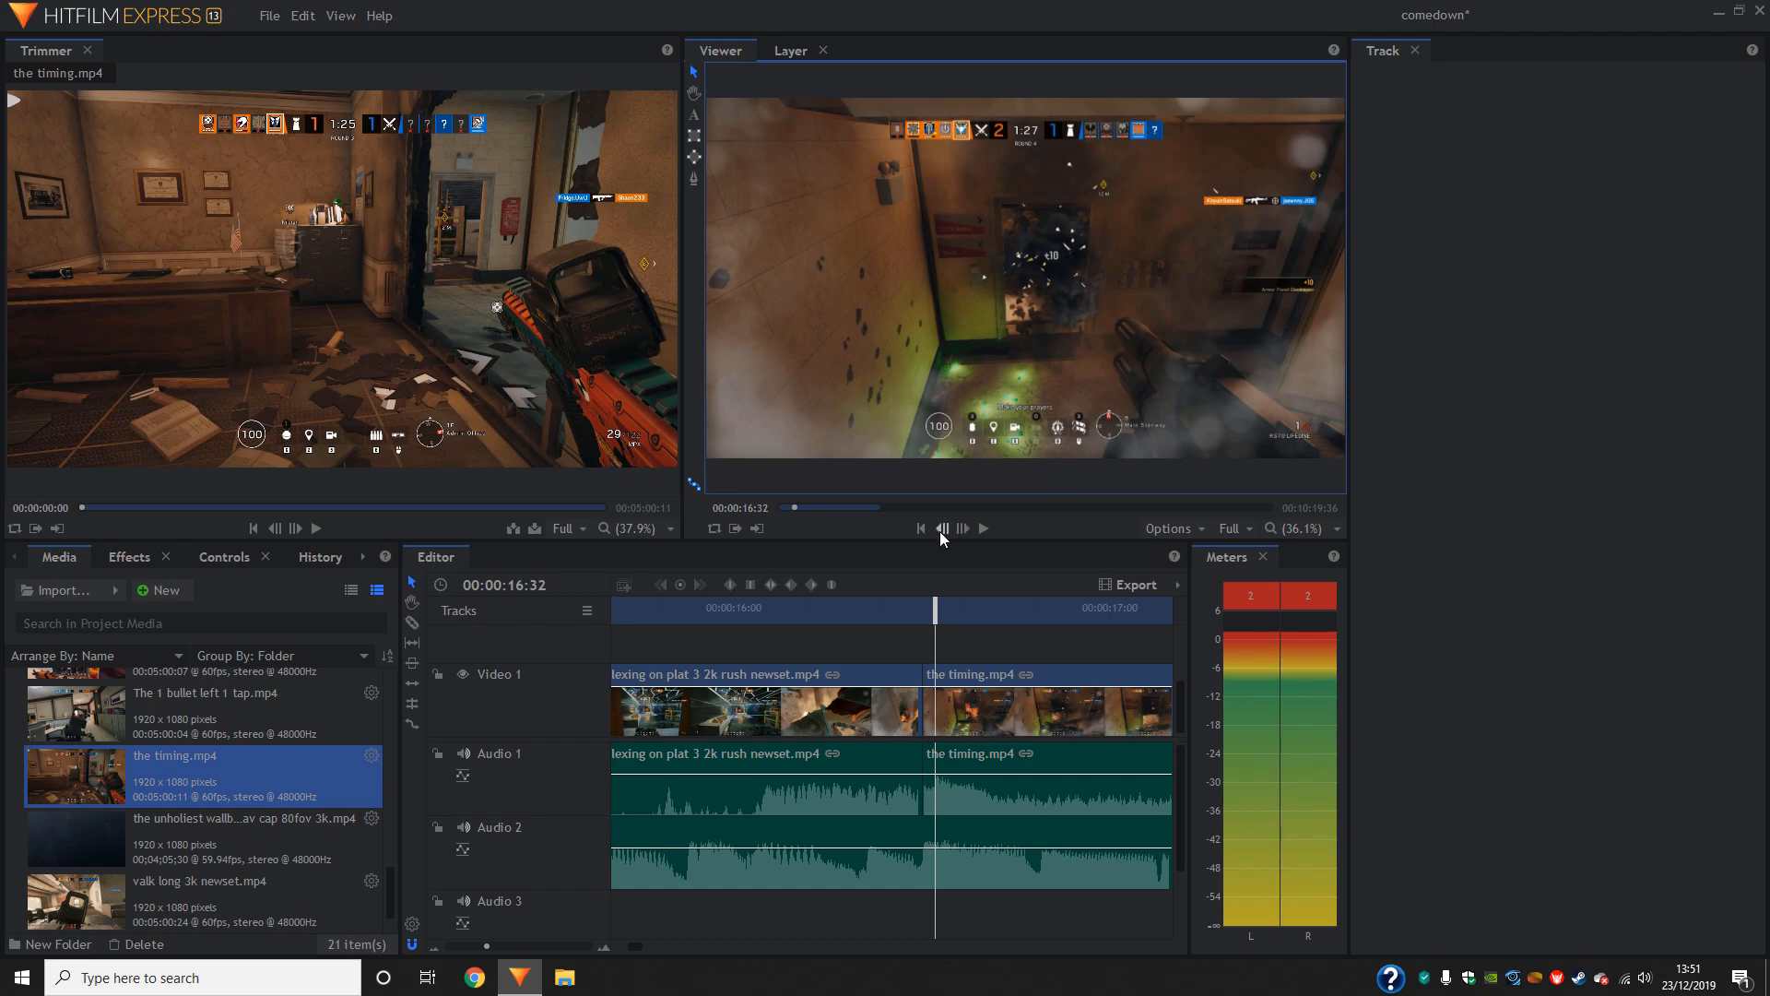
left_click(940, 532)
left_click(940, 532)
left_click(942, 529)
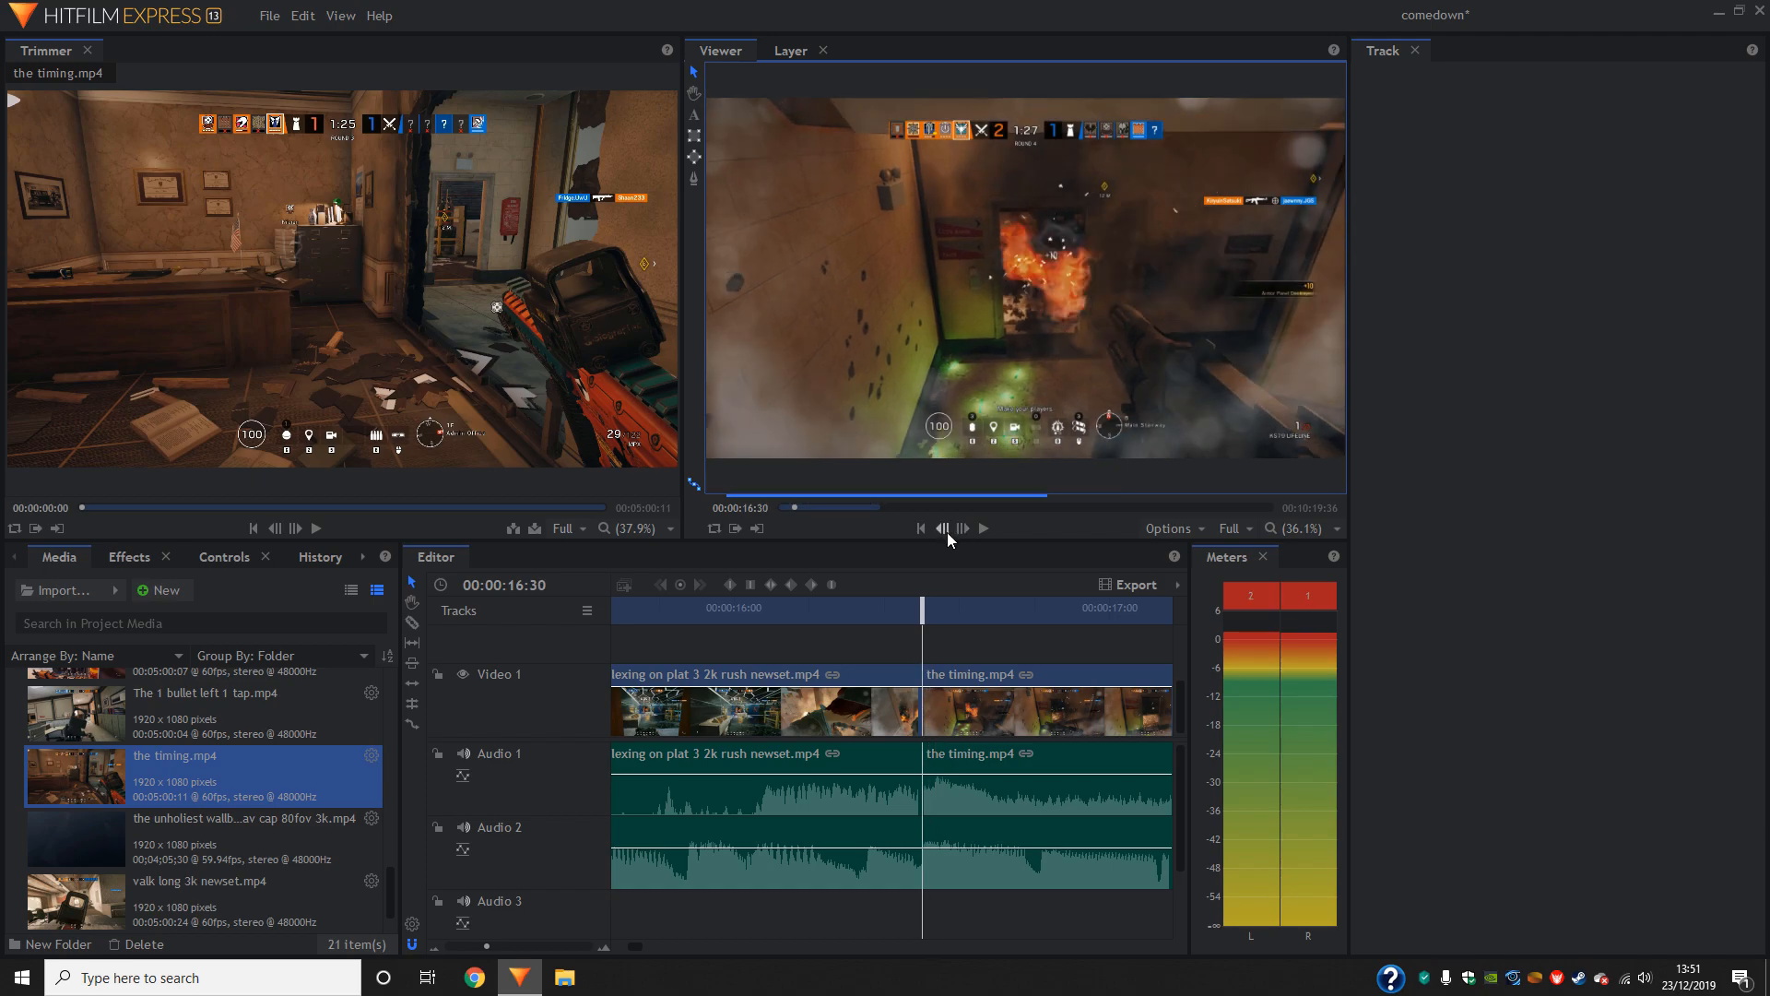
left_click(965, 530)
left_click(964, 530)
left_click(964, 530)
left_click(966, 532)
left_click(965, 532)
left_click(949, 532)
left_click(949, 532)
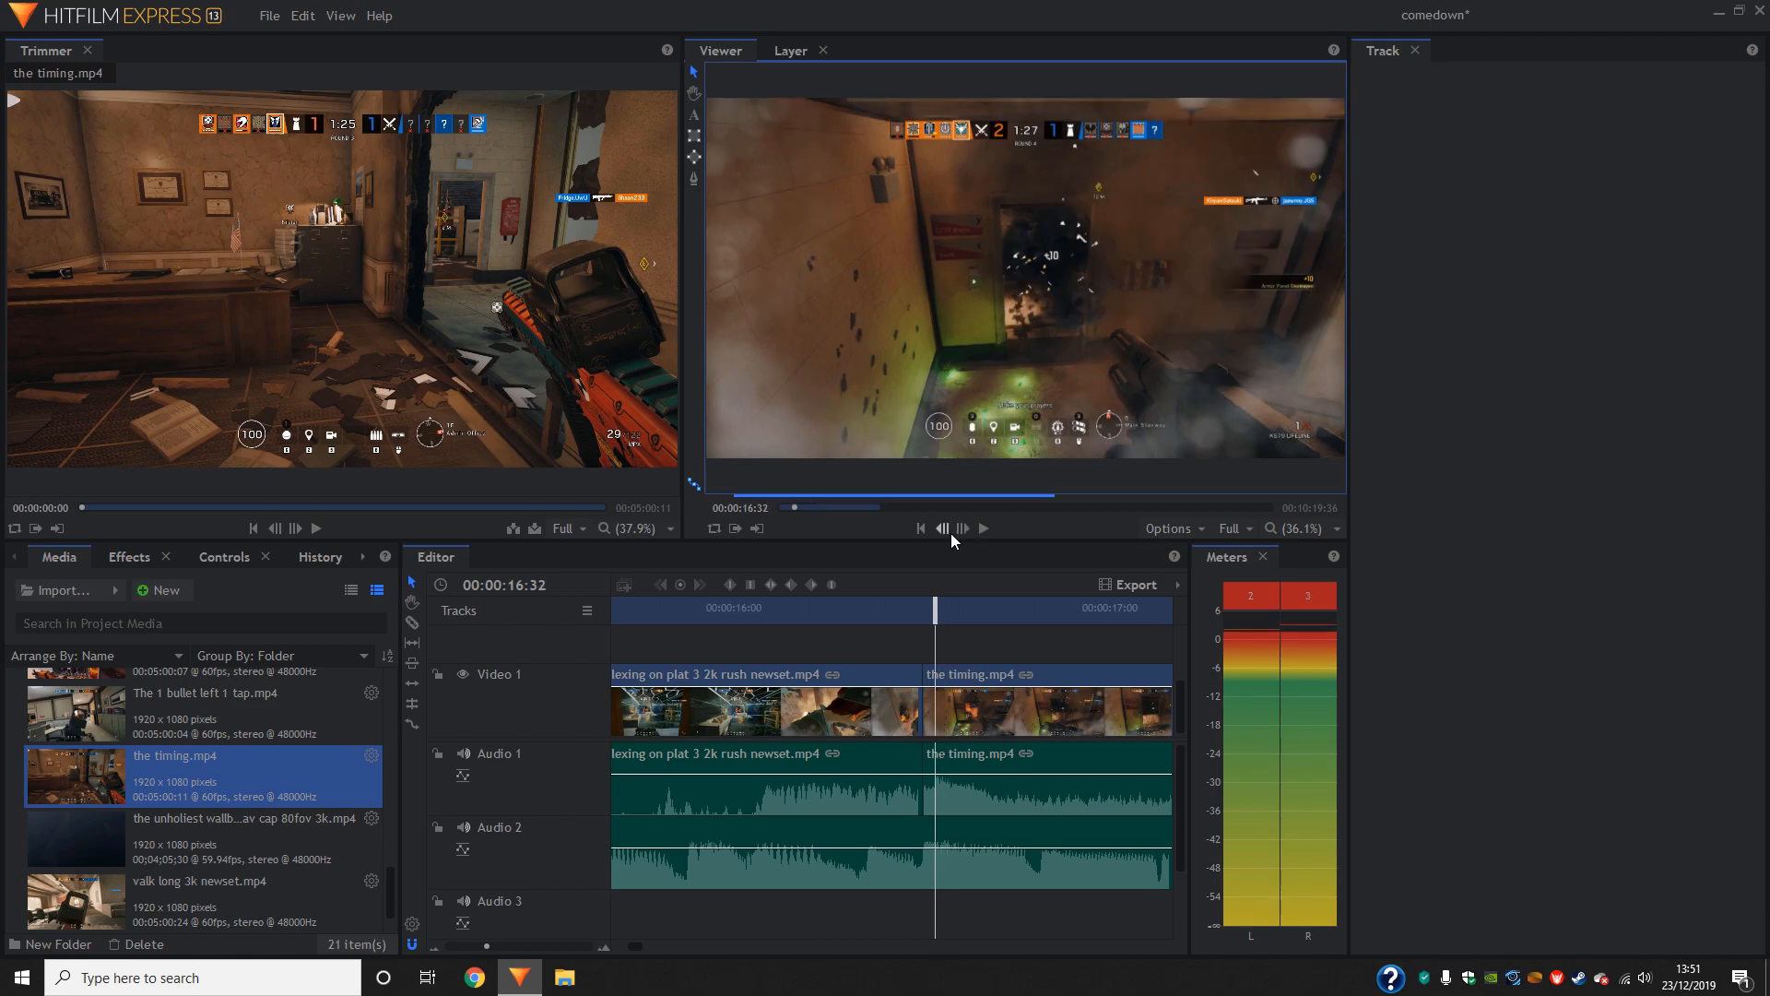
left_click(949, 532)
left_click(949, 532)
left_click(942, 530)
left_click(965, 528)
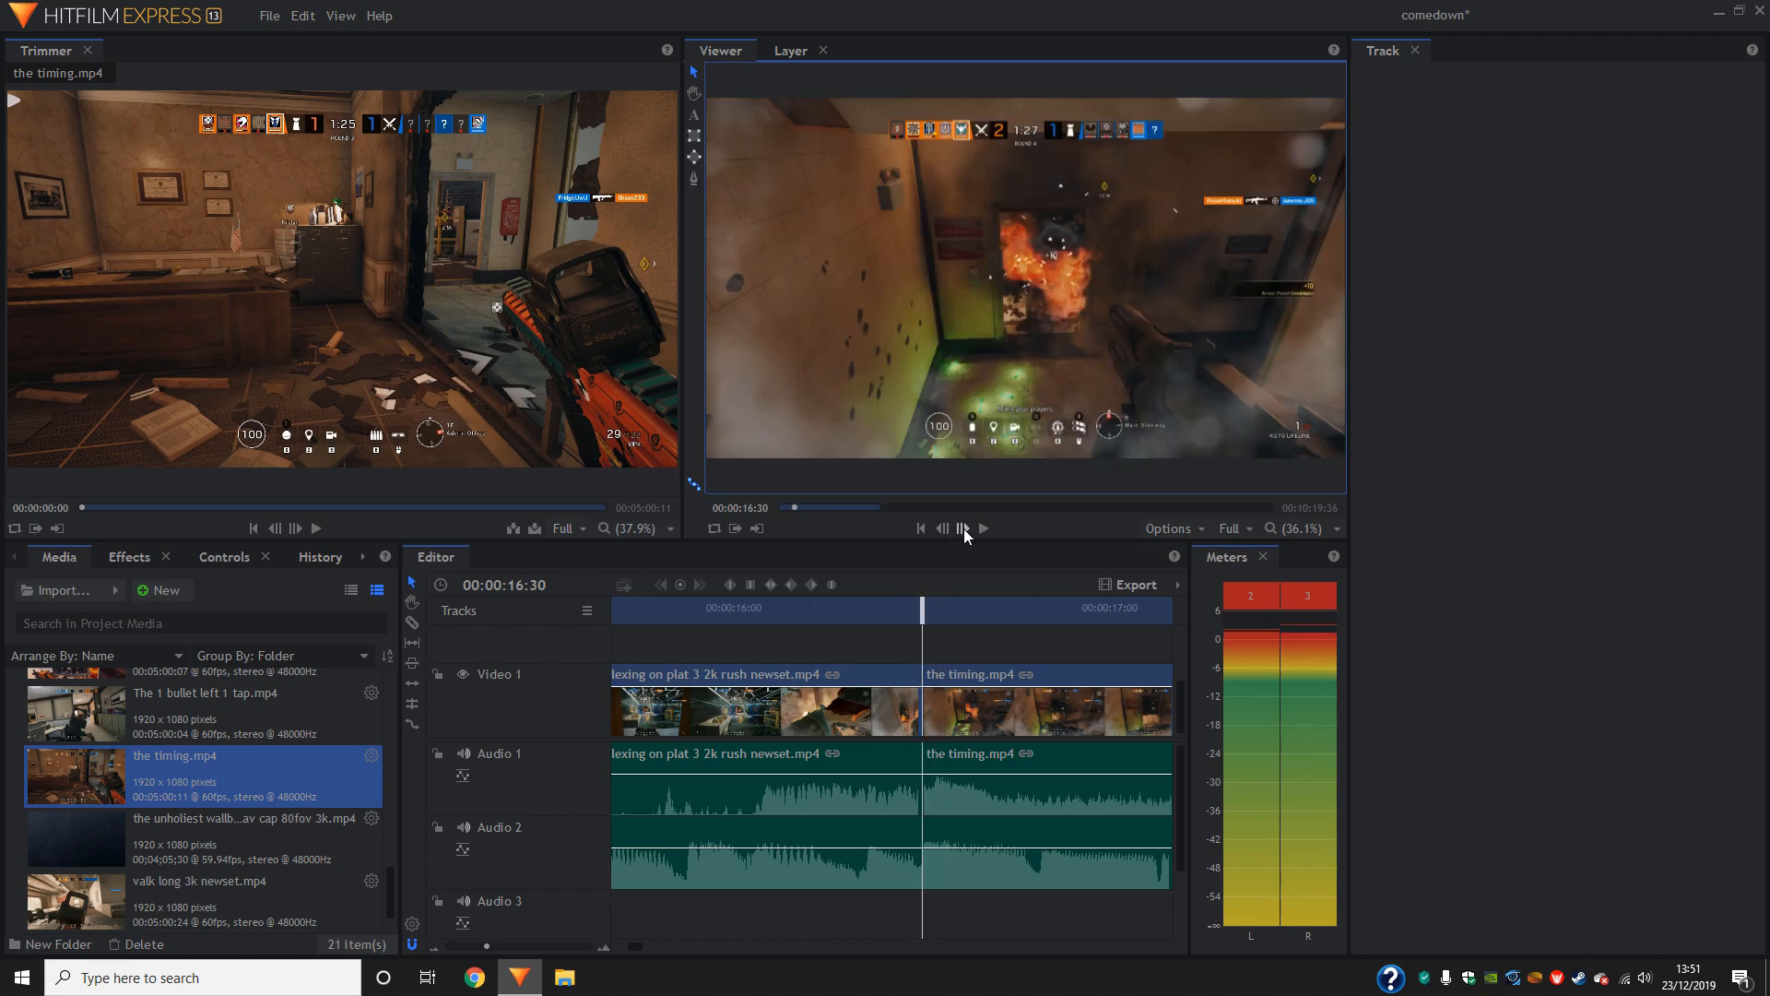
left_click(965, 529)
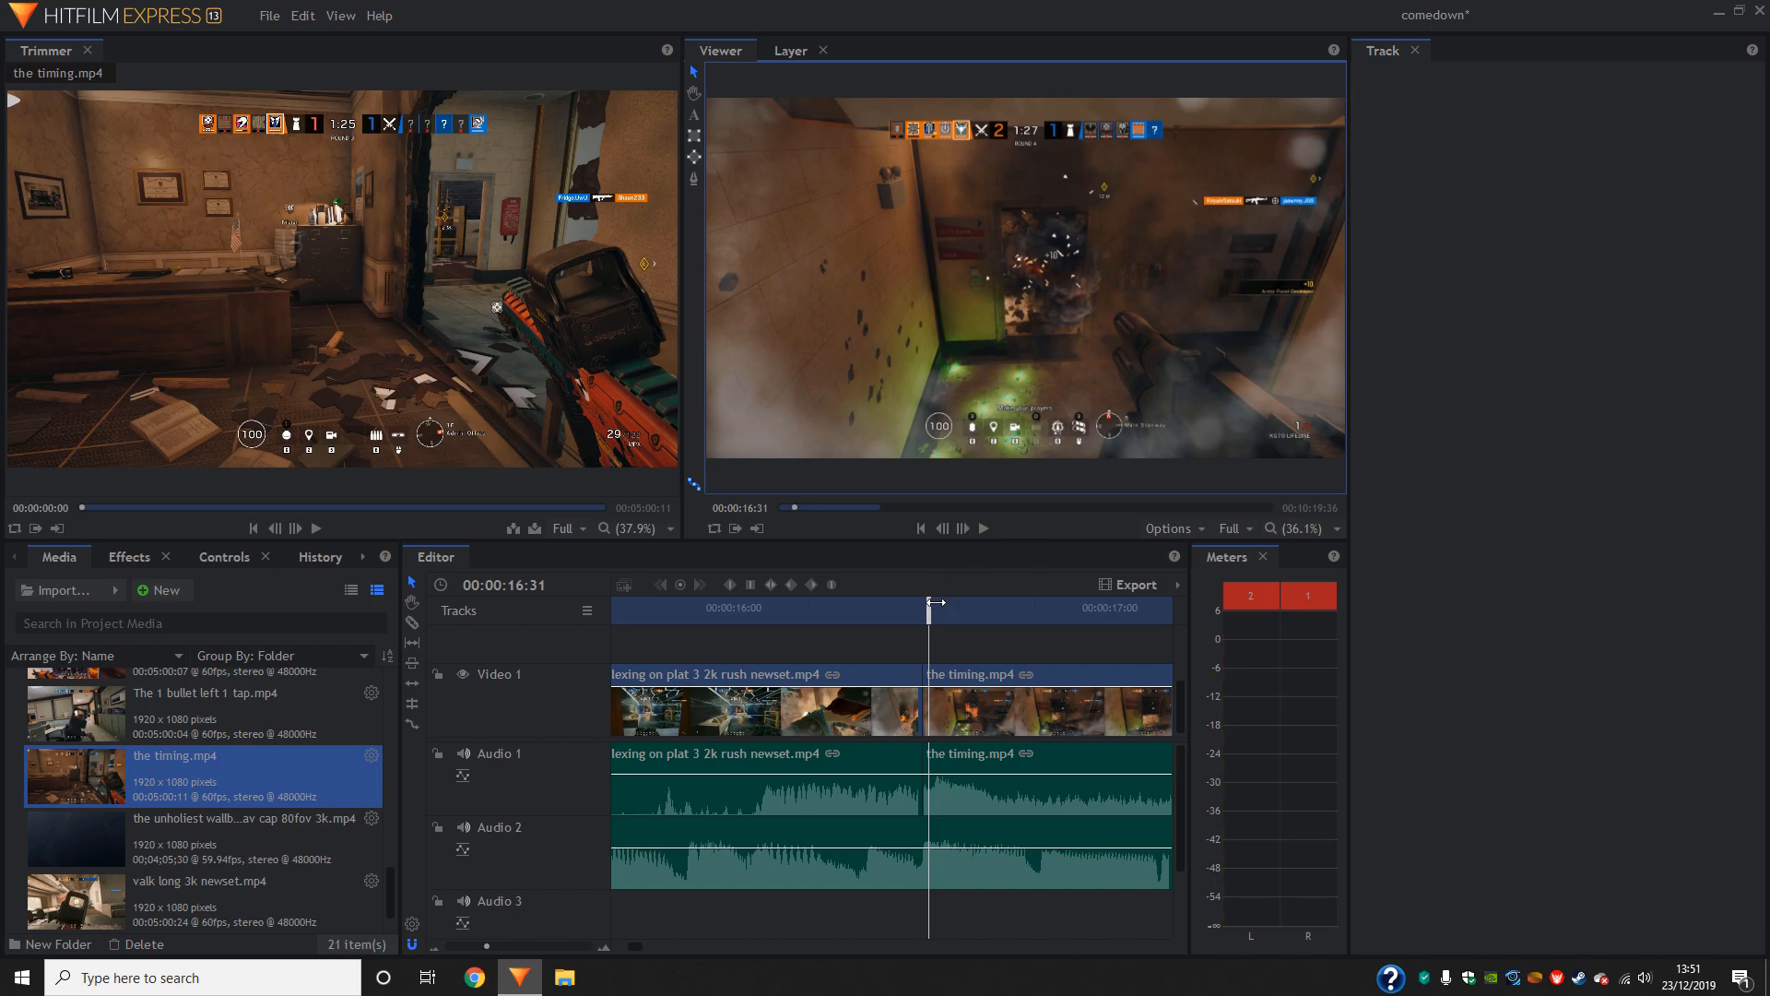
- Slice the timing.mp4 clip at about 00:00:17:25 and again at 00:00:17:51
left_click_drag(930, 607, 725, 594)
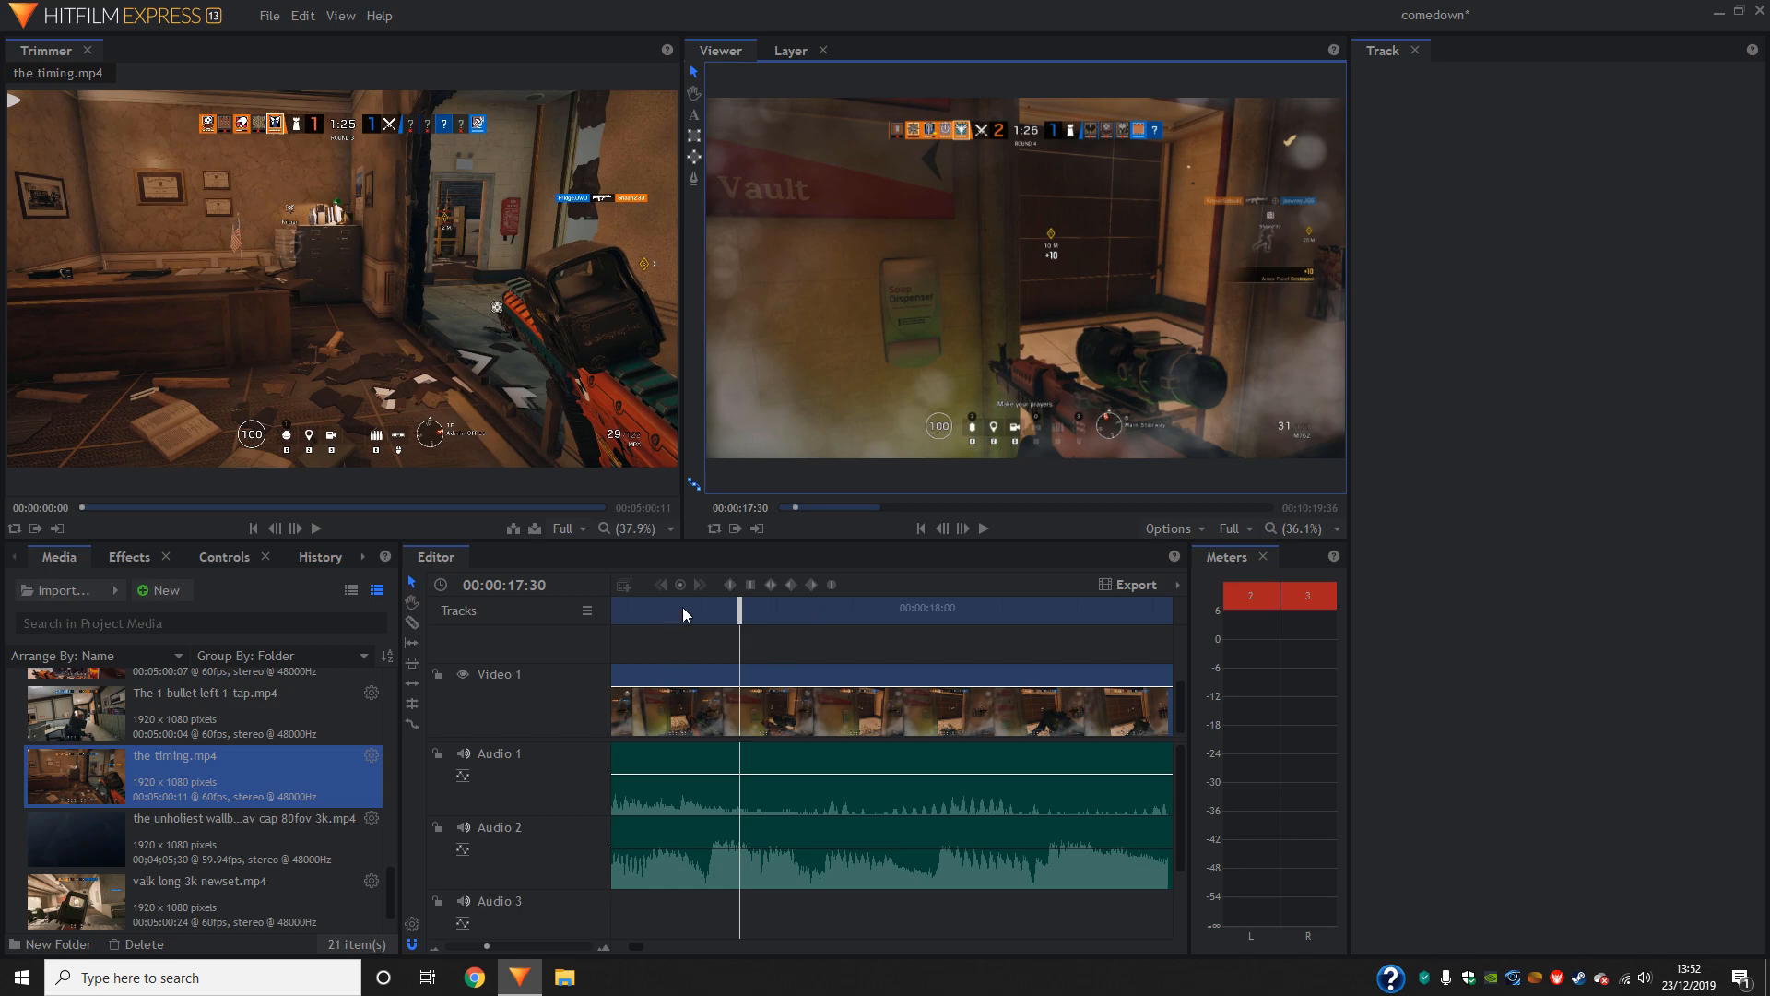
left_click_drag(738, 616, 609, 637)
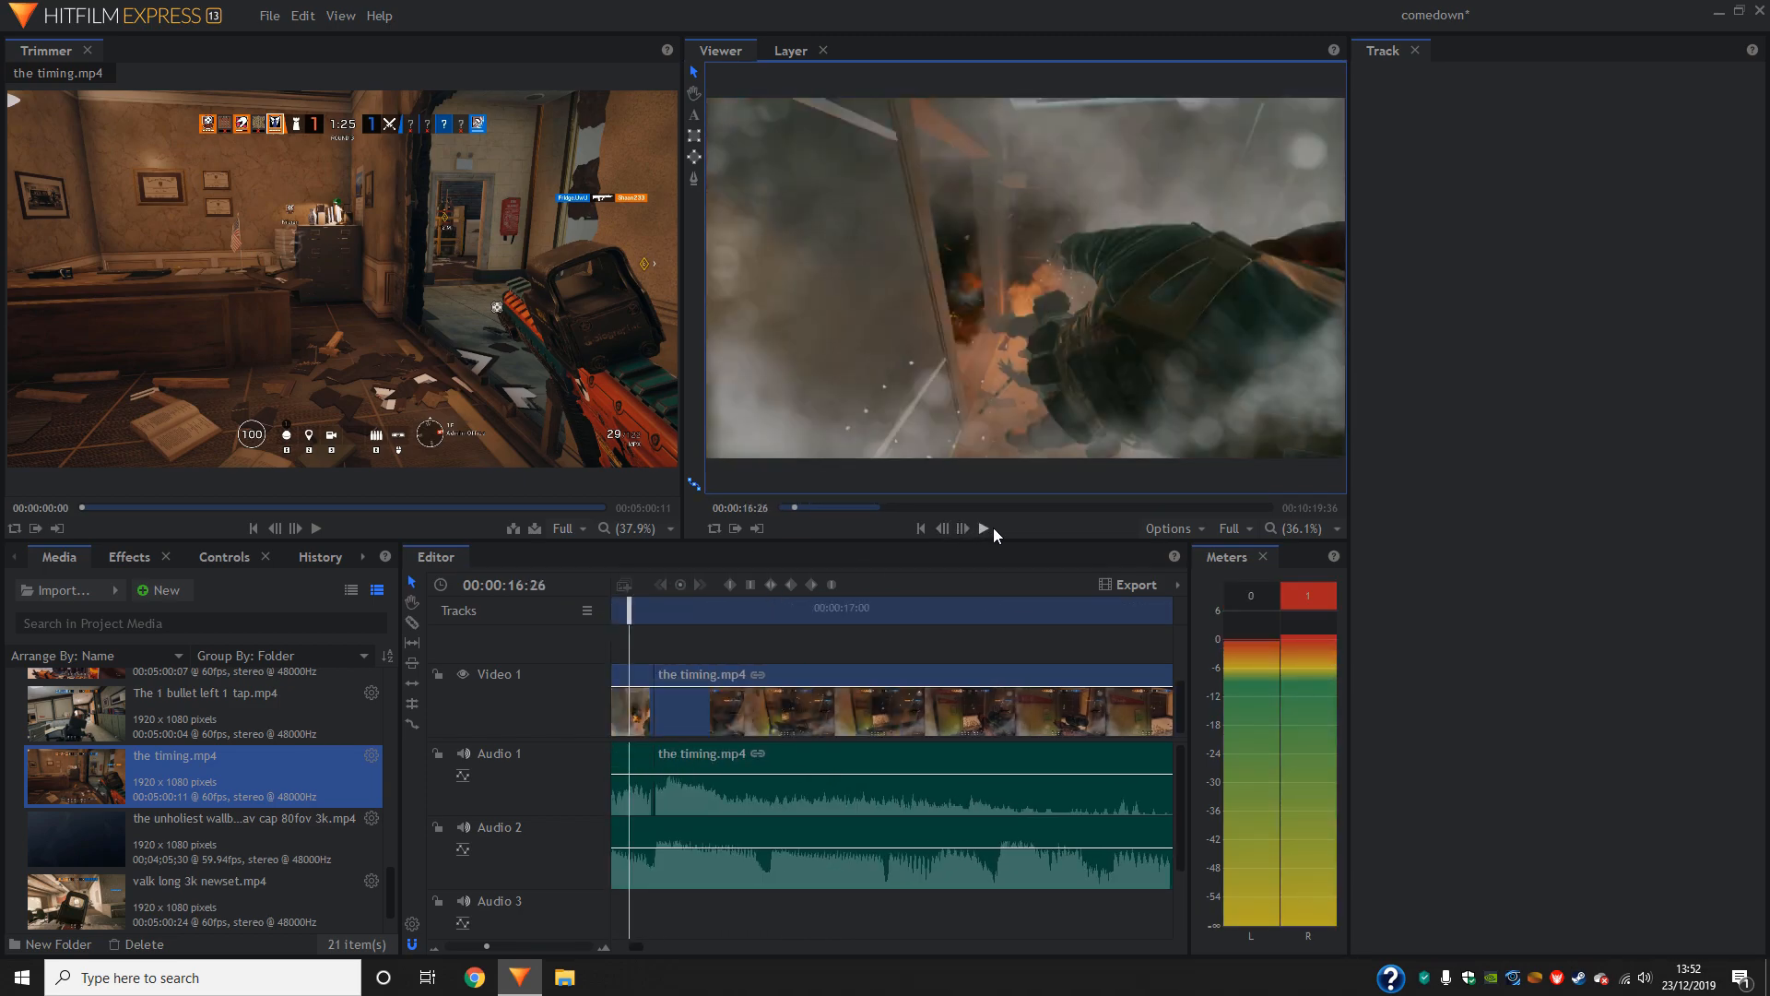
left_click(984, 529)
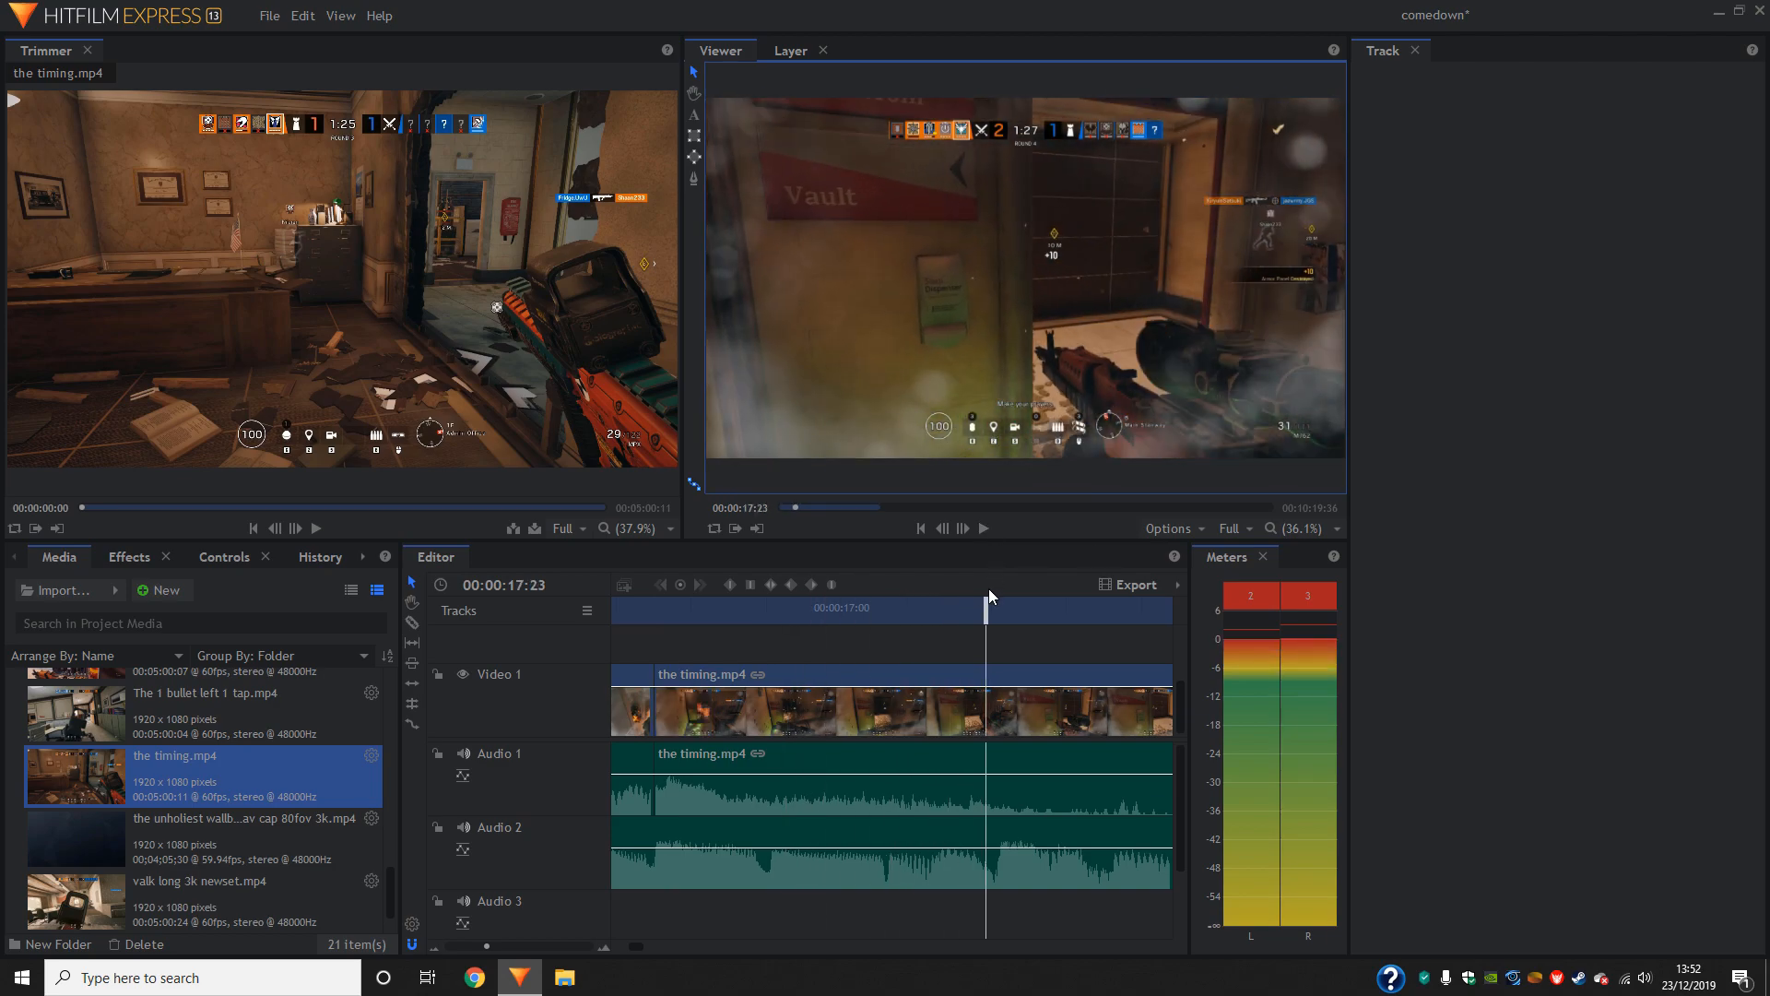
left_click_drag(987, 608, 1049, 633)
left_click(998, 703)
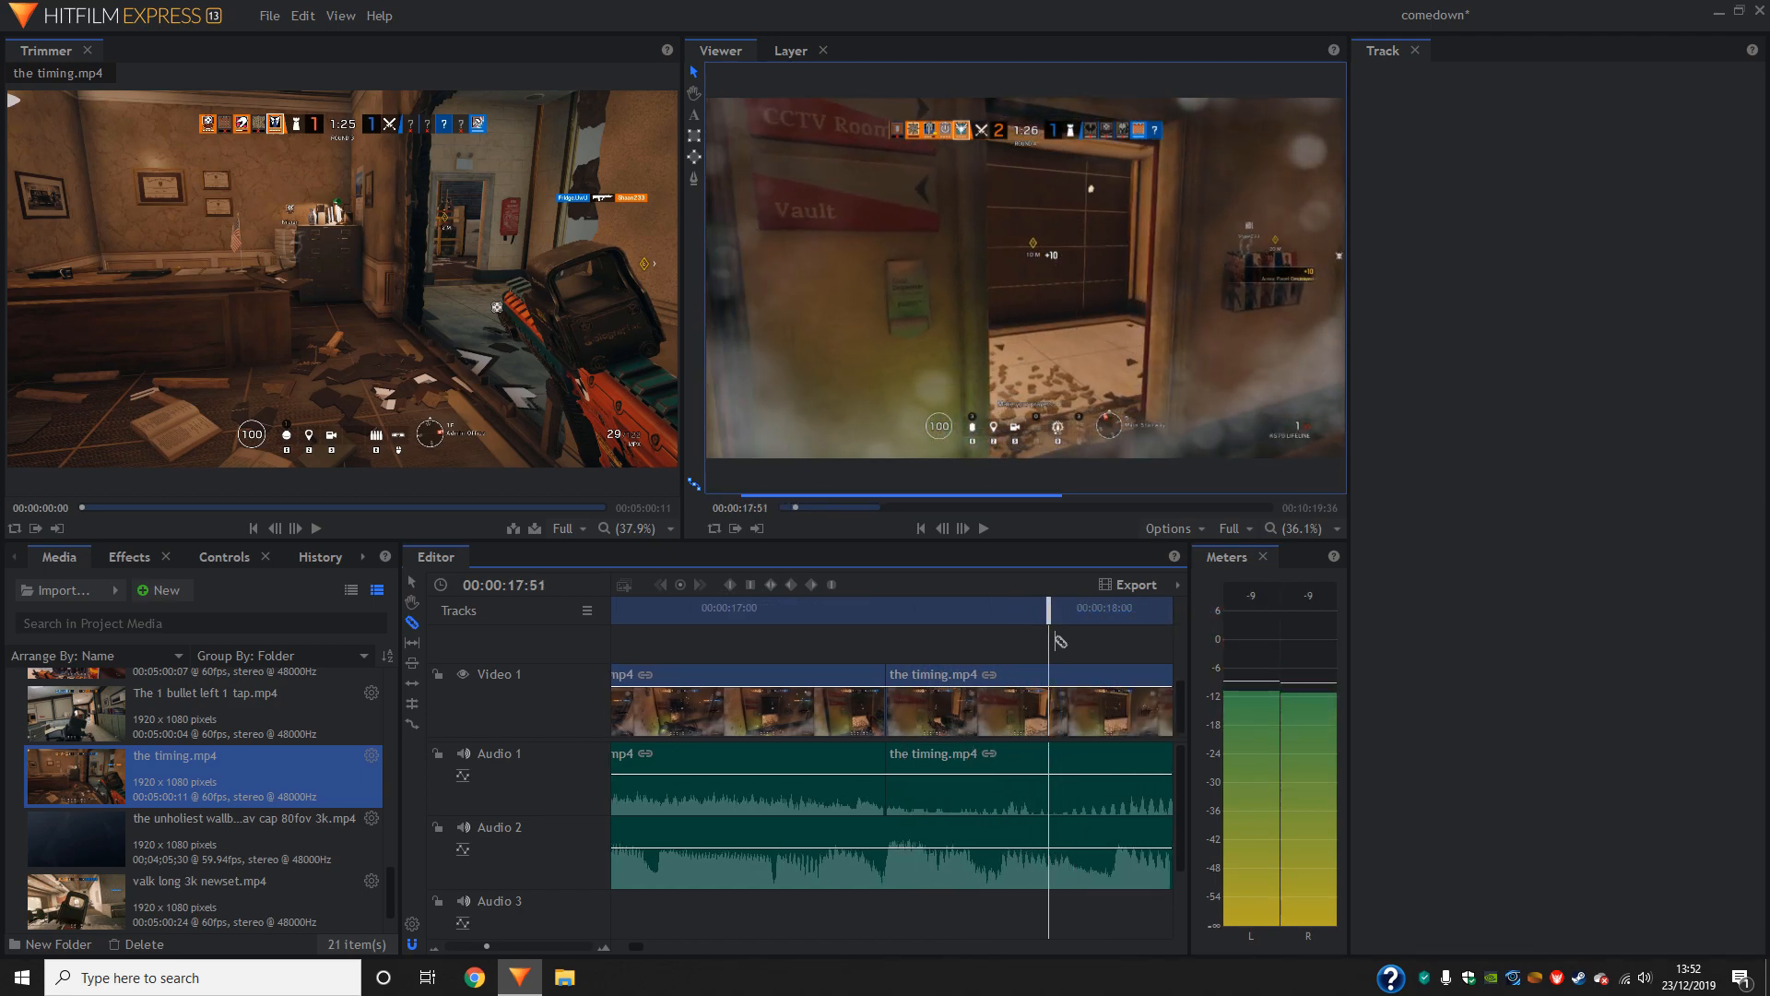
left_click(1047, 691)
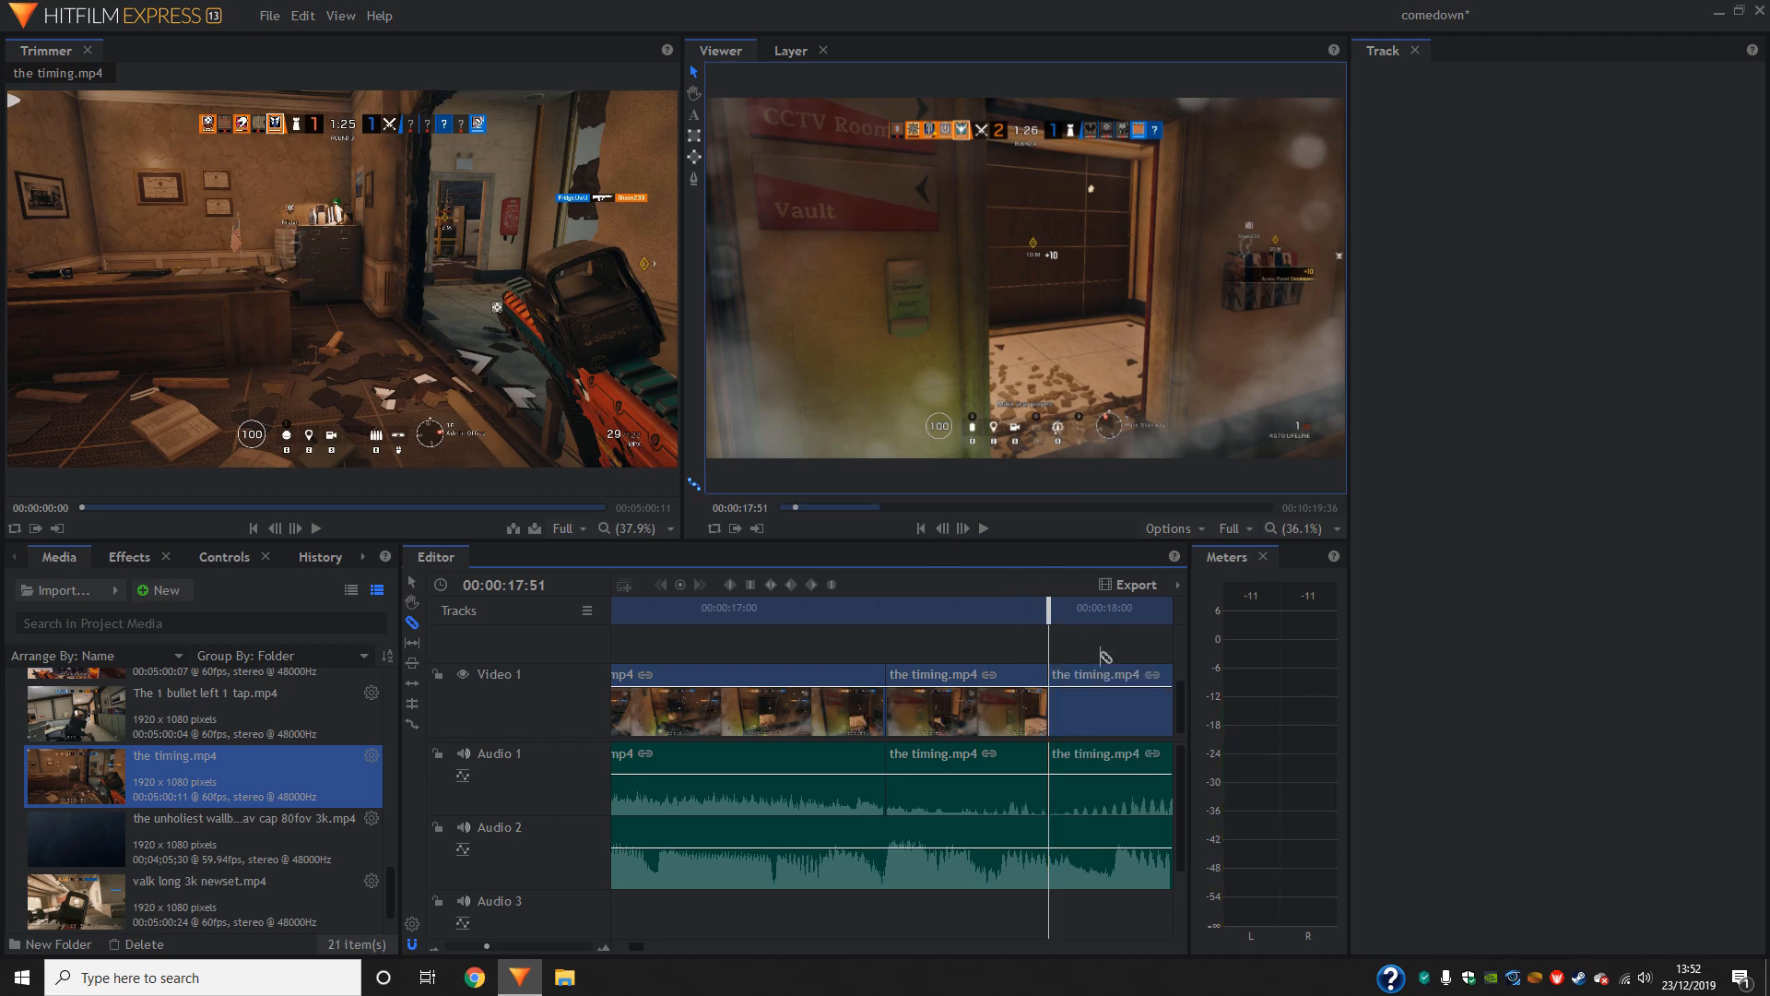
- Speed up the piece between the two slices by rate-stretching it to about half its length, with the following footage closed up, and save
mouse_move(1048, 621)
left_mouse_down()
mouse_move(876, 626)
mouse_move(1091, 627)
mouse_move(1024, 627)
left_mouse_up()
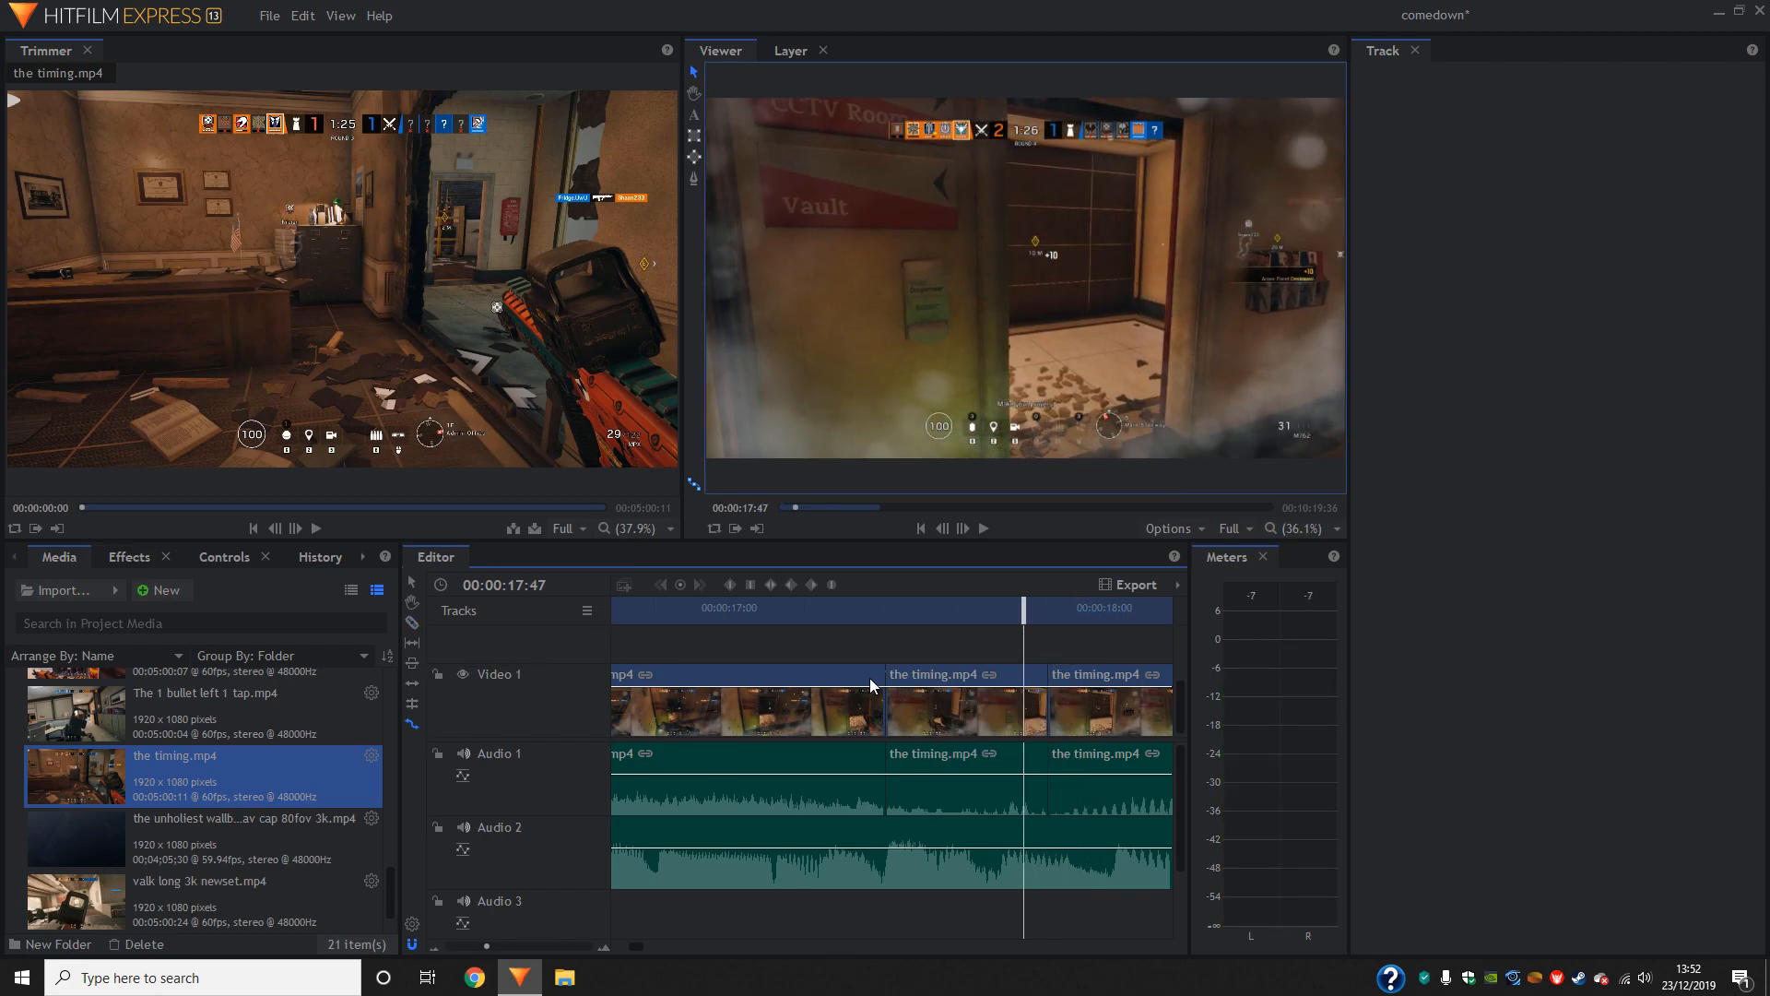
left_click_drag(1049, 701, 992, 711)
key("ctrl+s")
- Play back the sped-up section twice and undo its speed change
left_click_drag(1023, 613, 772, 604)
left_click(983, 530)
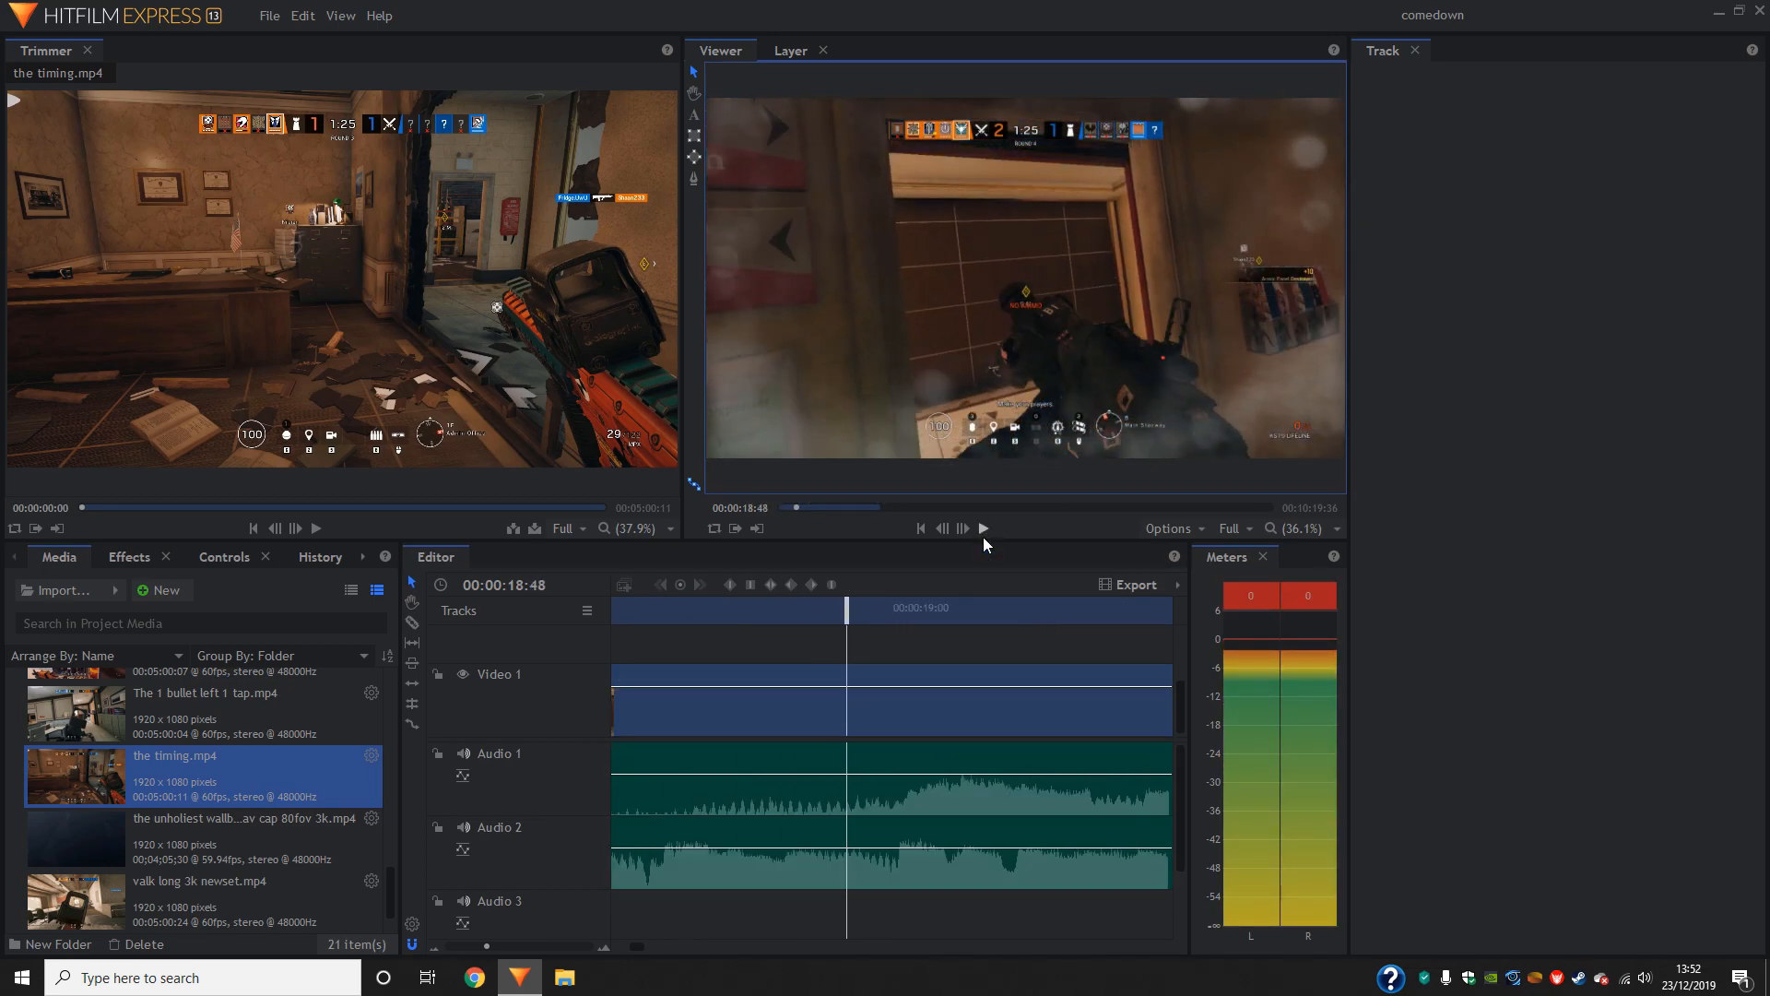
left_click(982, 537)
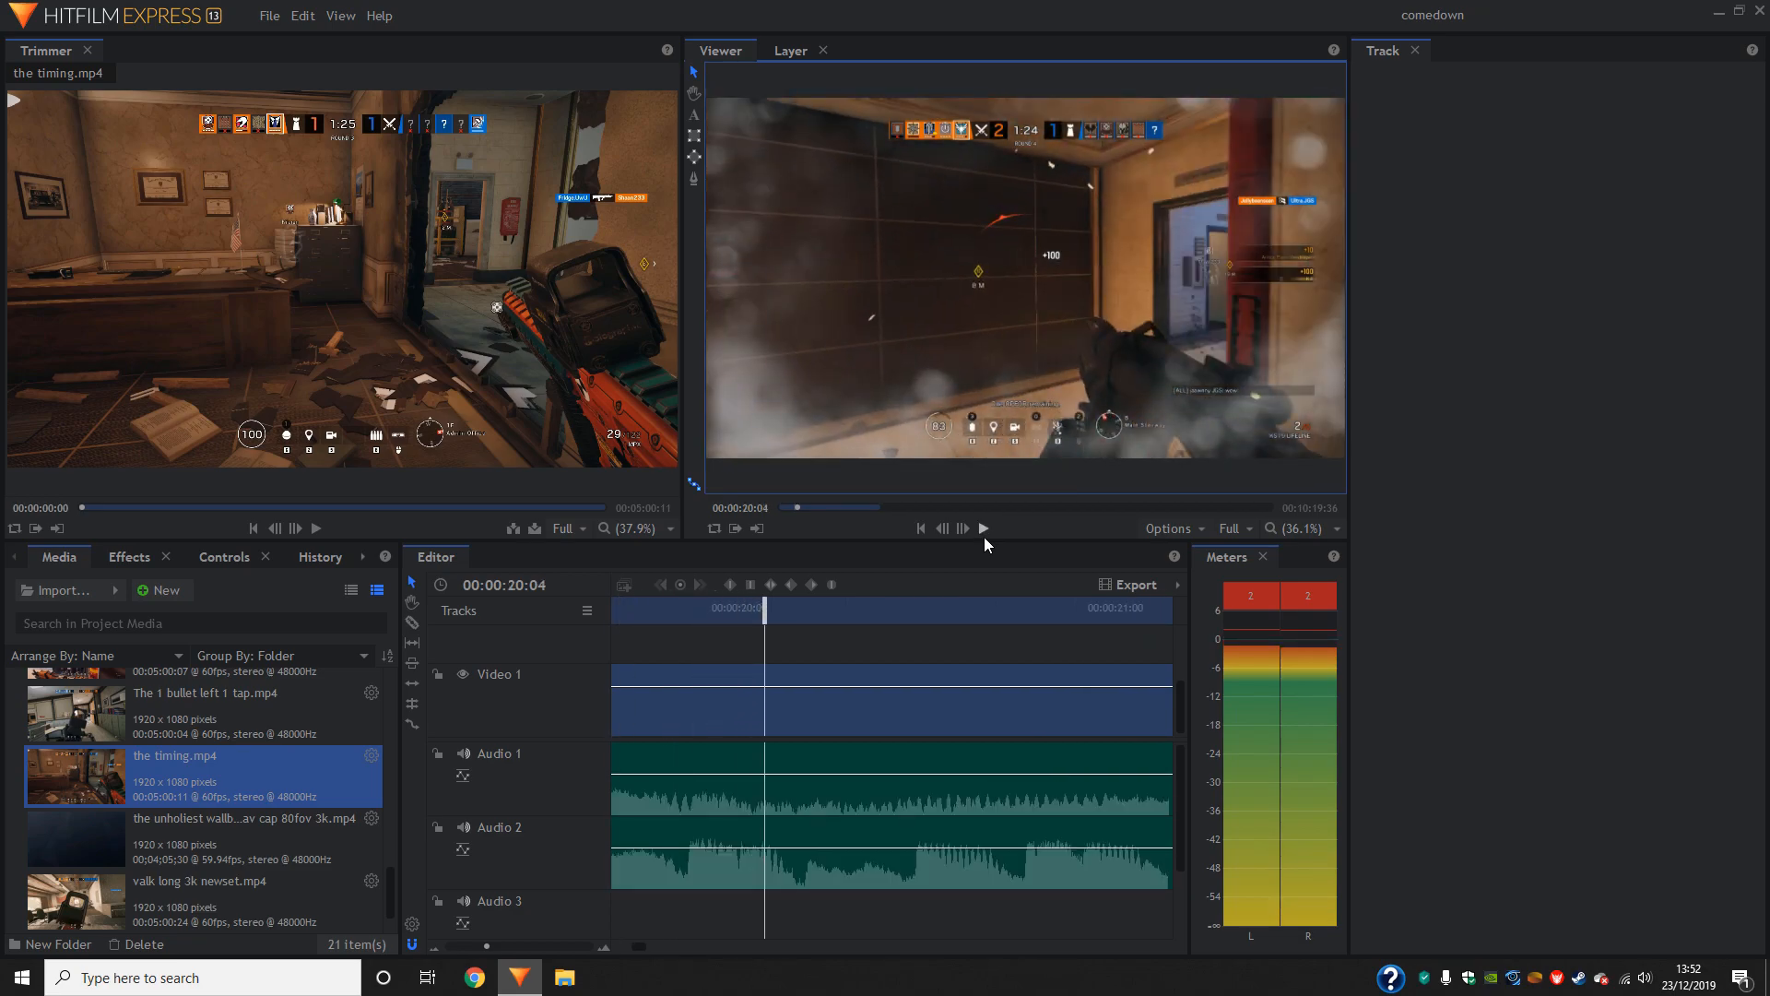
left_click_drag(764, 613, 537, 620)
left_click(983, 532)
left_click(986, 532)
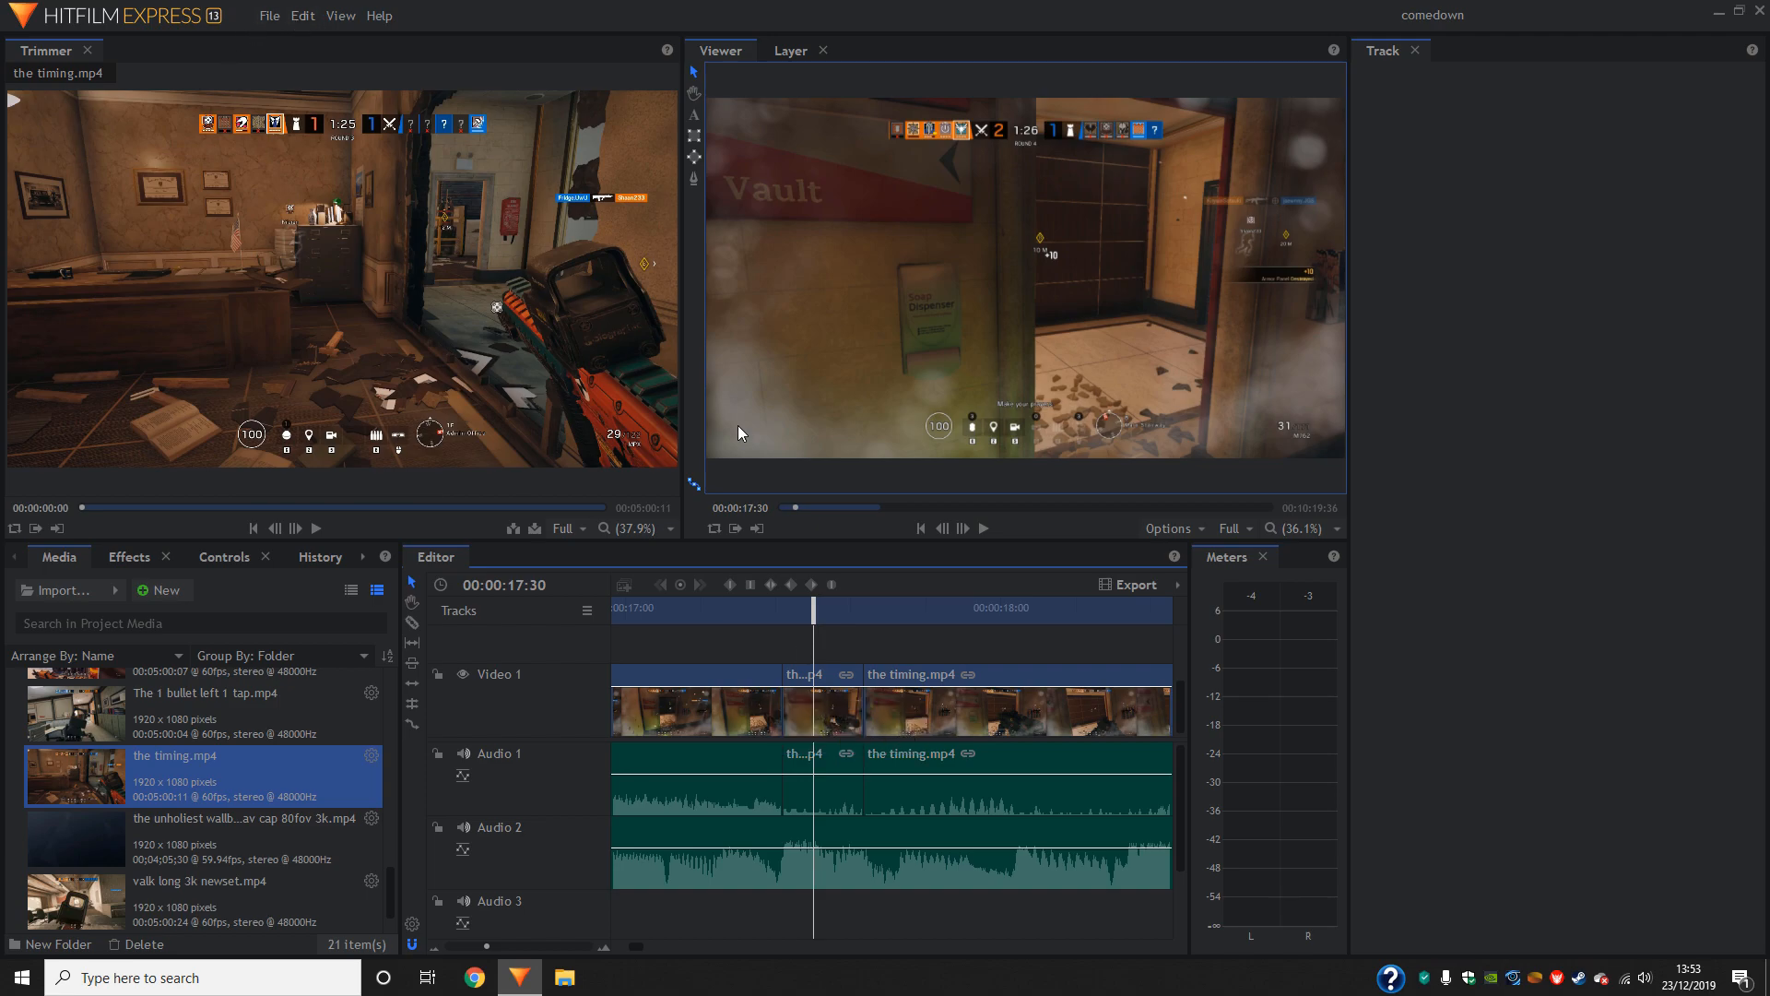
key("ctrl+z")
key("ctrl+z")
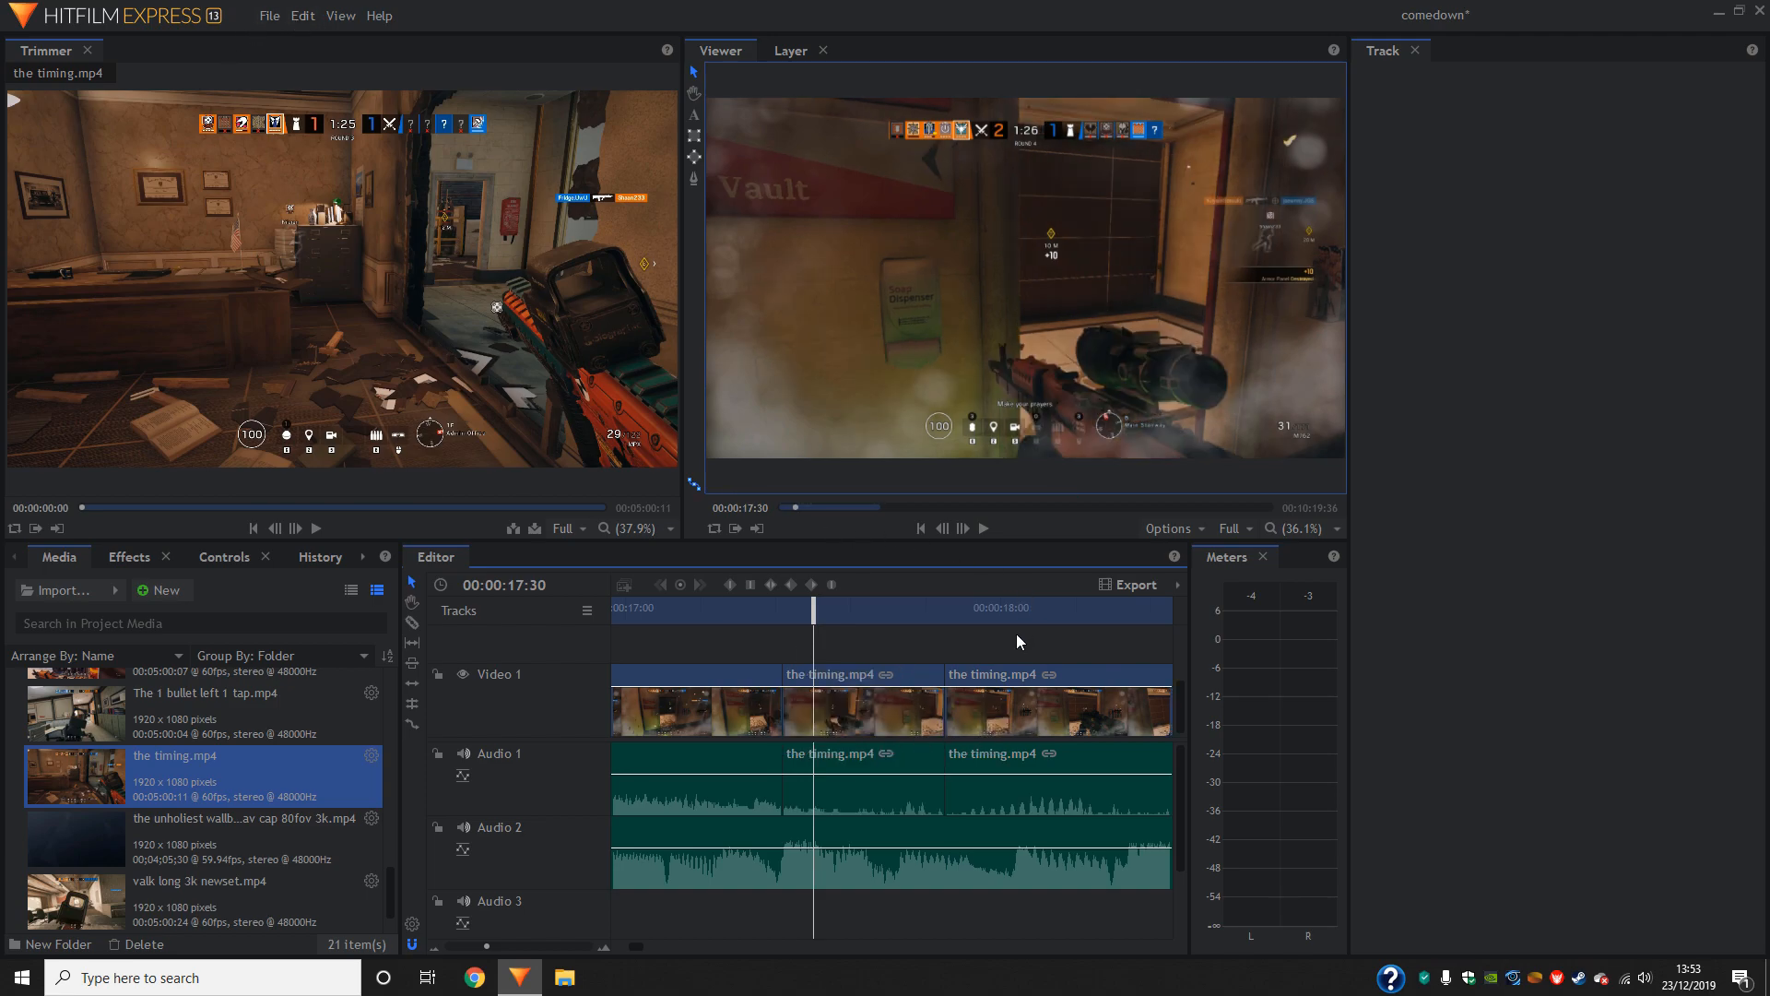
- Play back the sliced footage from 00:00:17:18 and again from 00:00:17:24 to judge its timing
left_click_drag(819, 617, 735, 611)
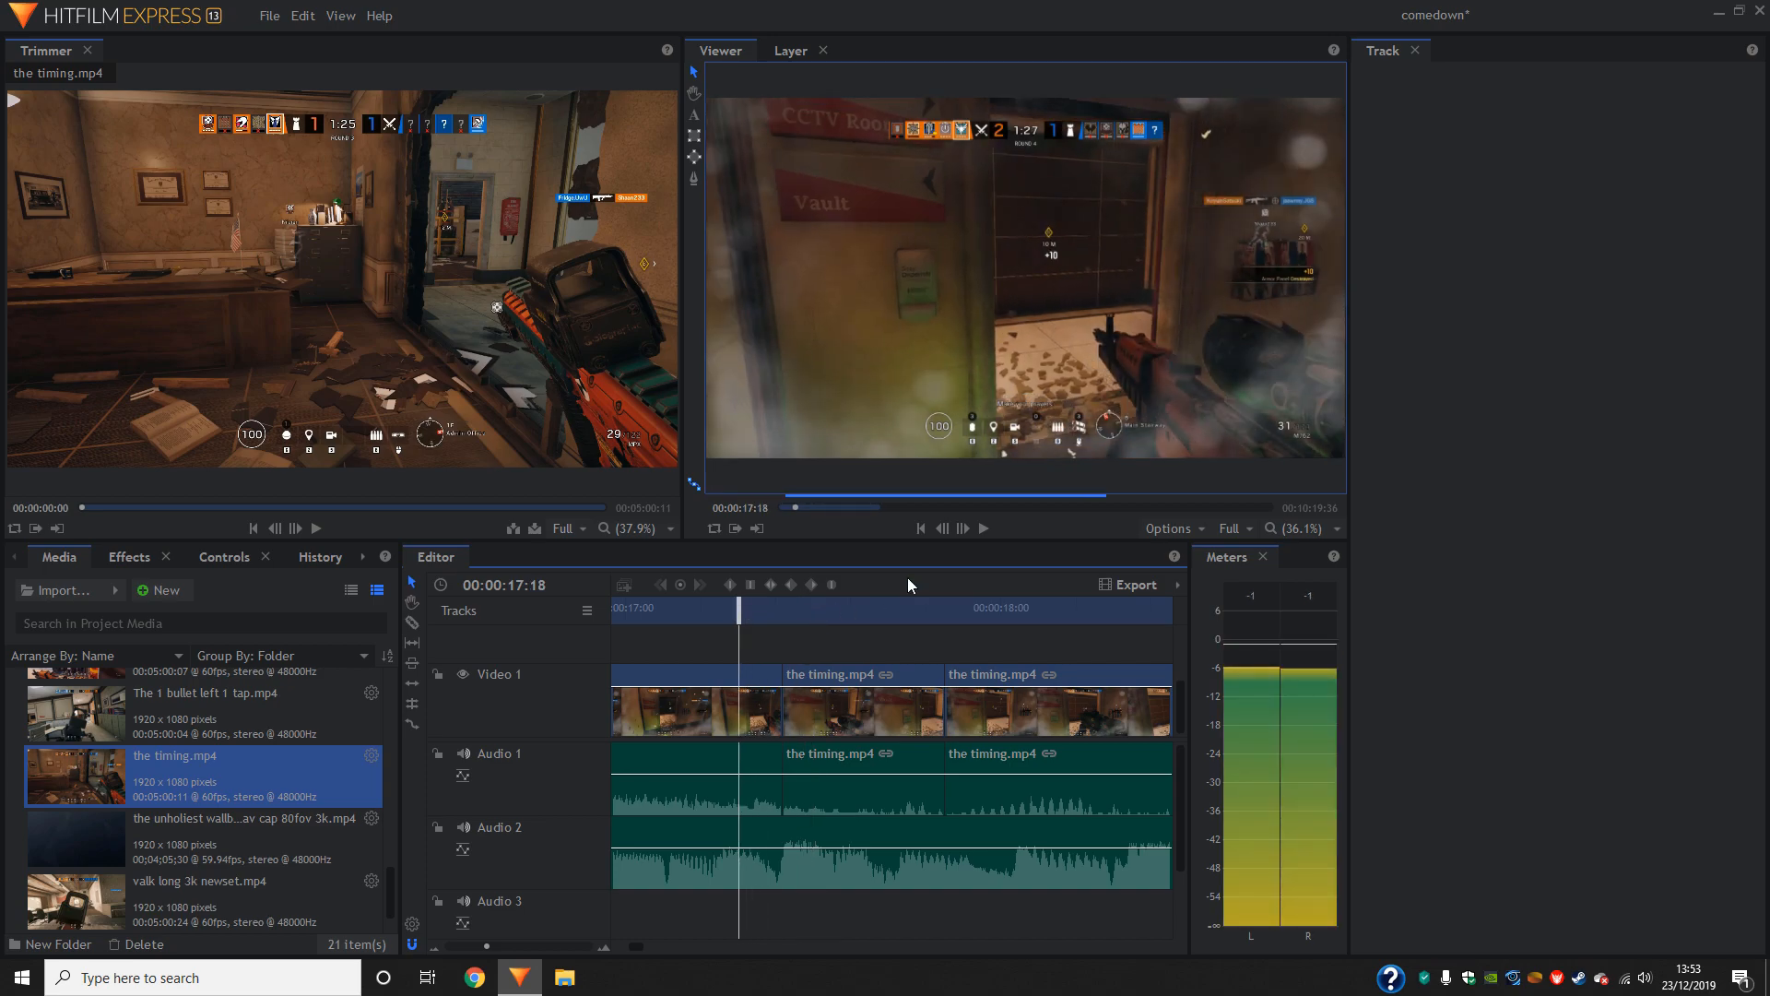
left_click(983, 528)
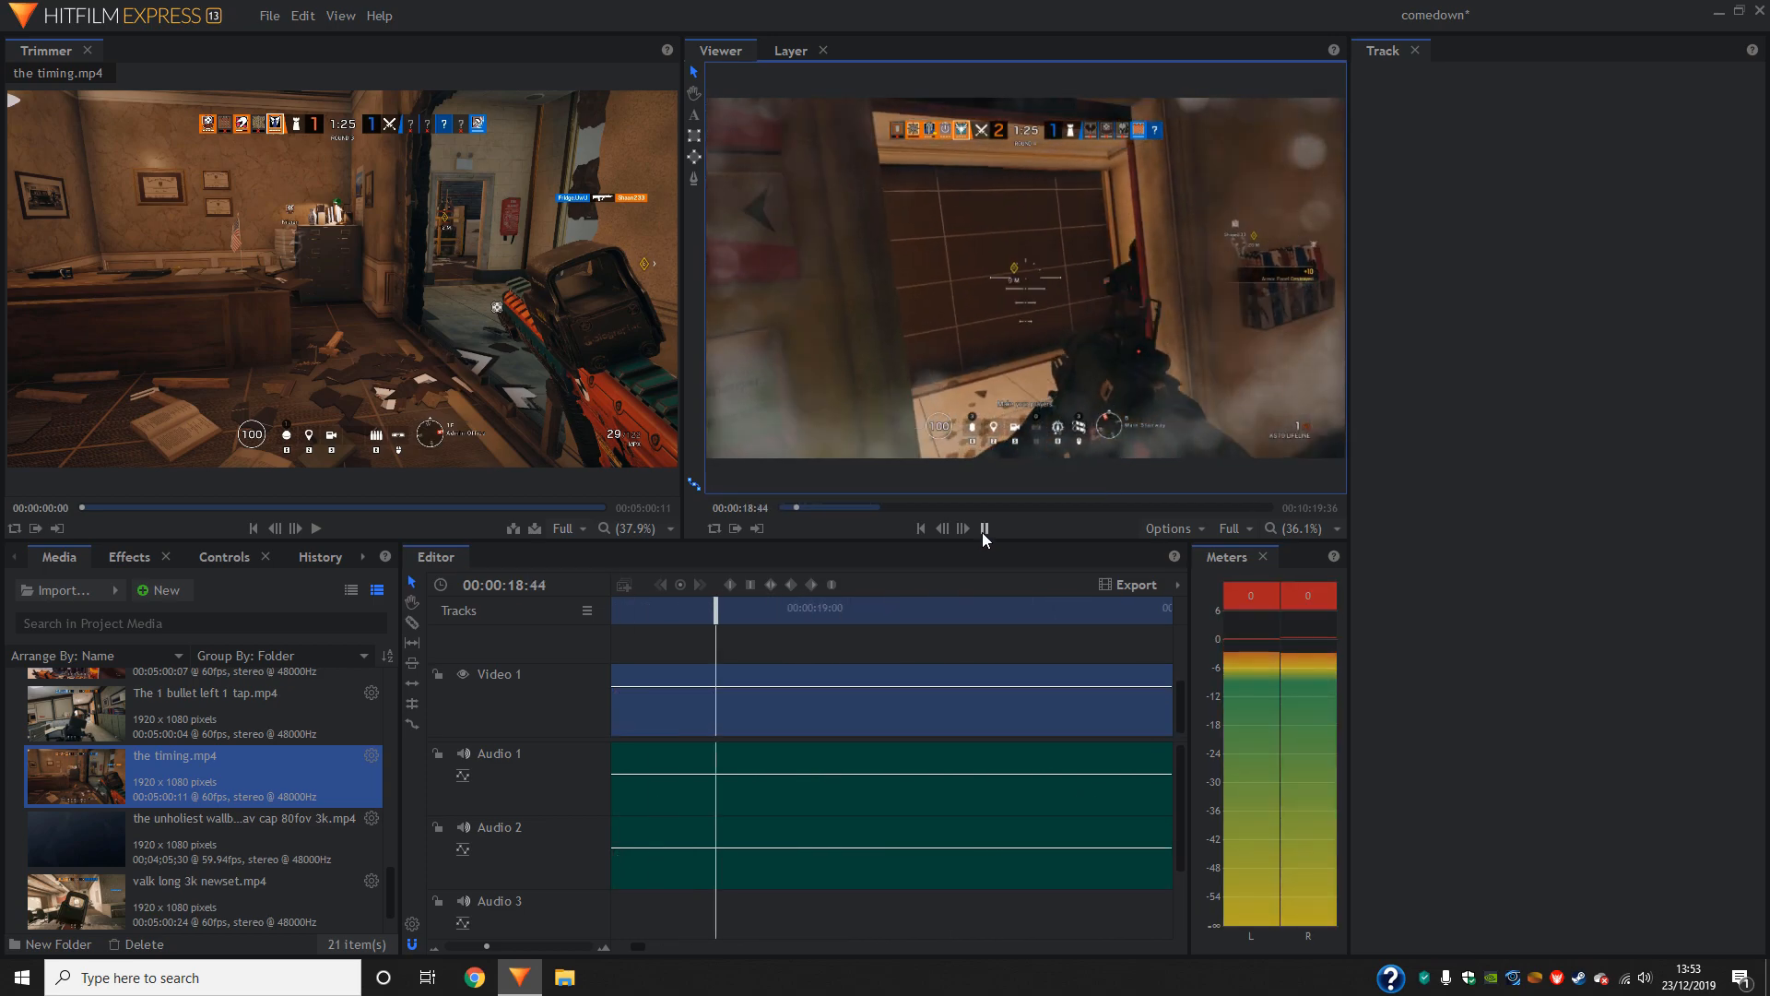
left_click(984, 528)
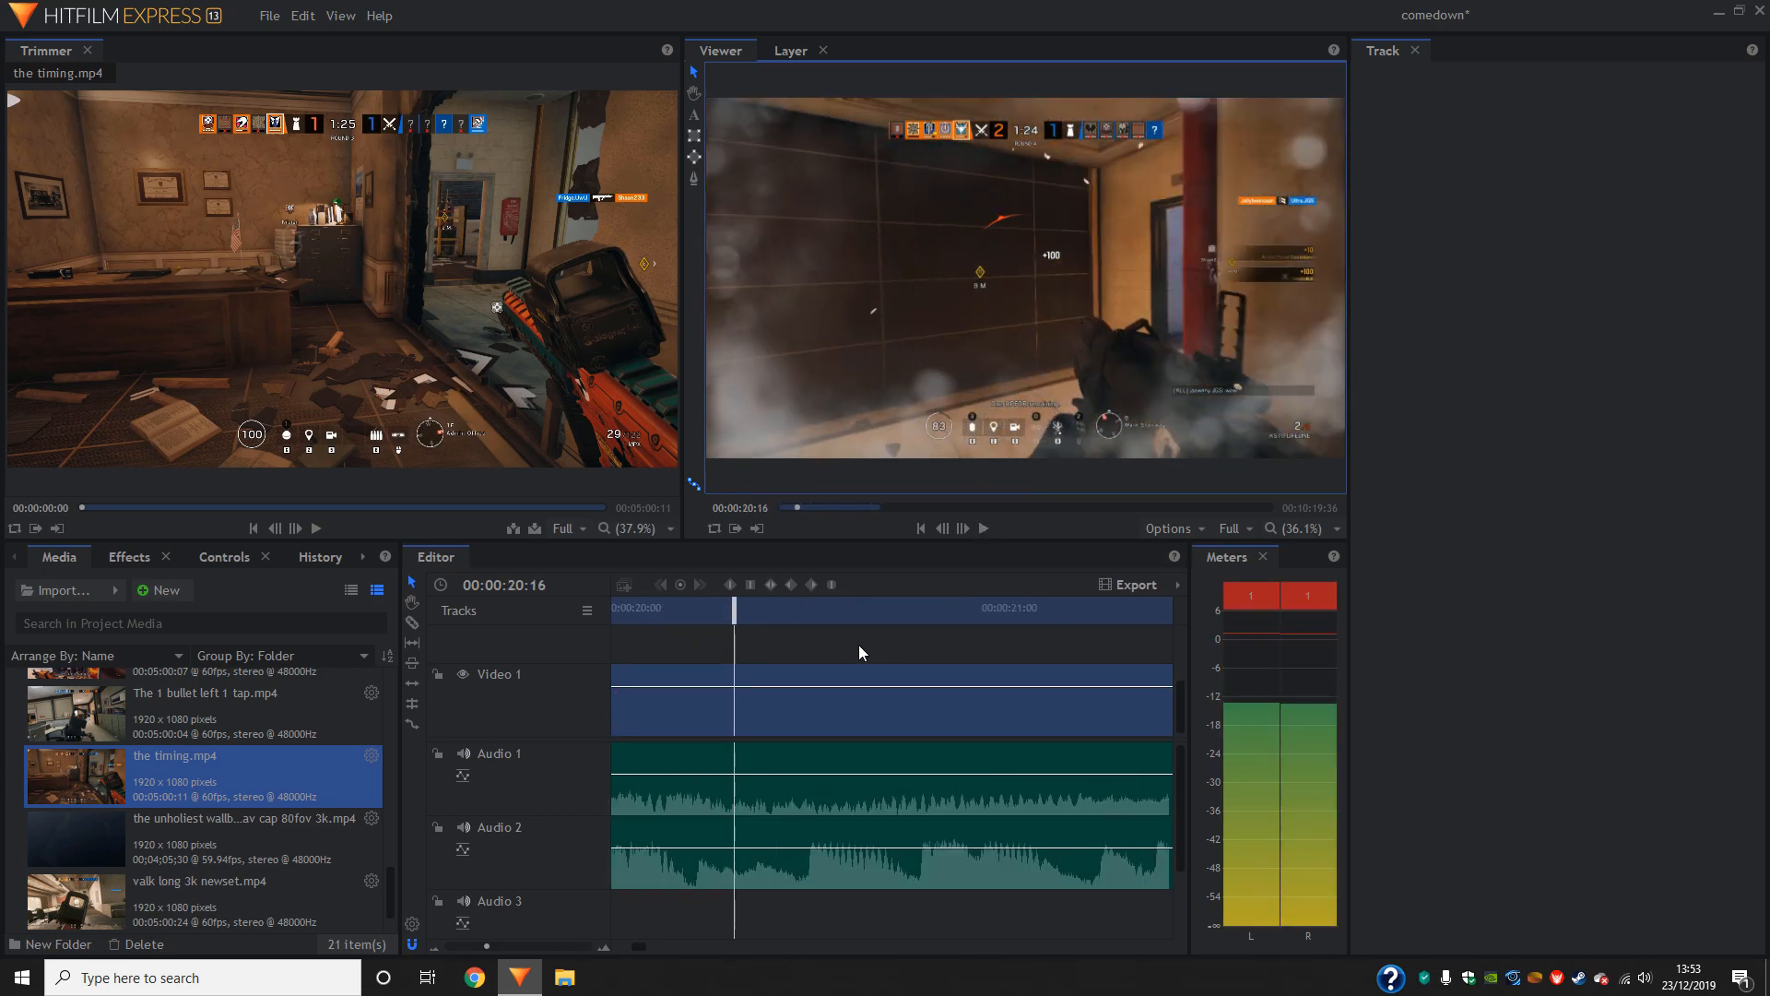
left_click_drag(729, 620, 776, 616)
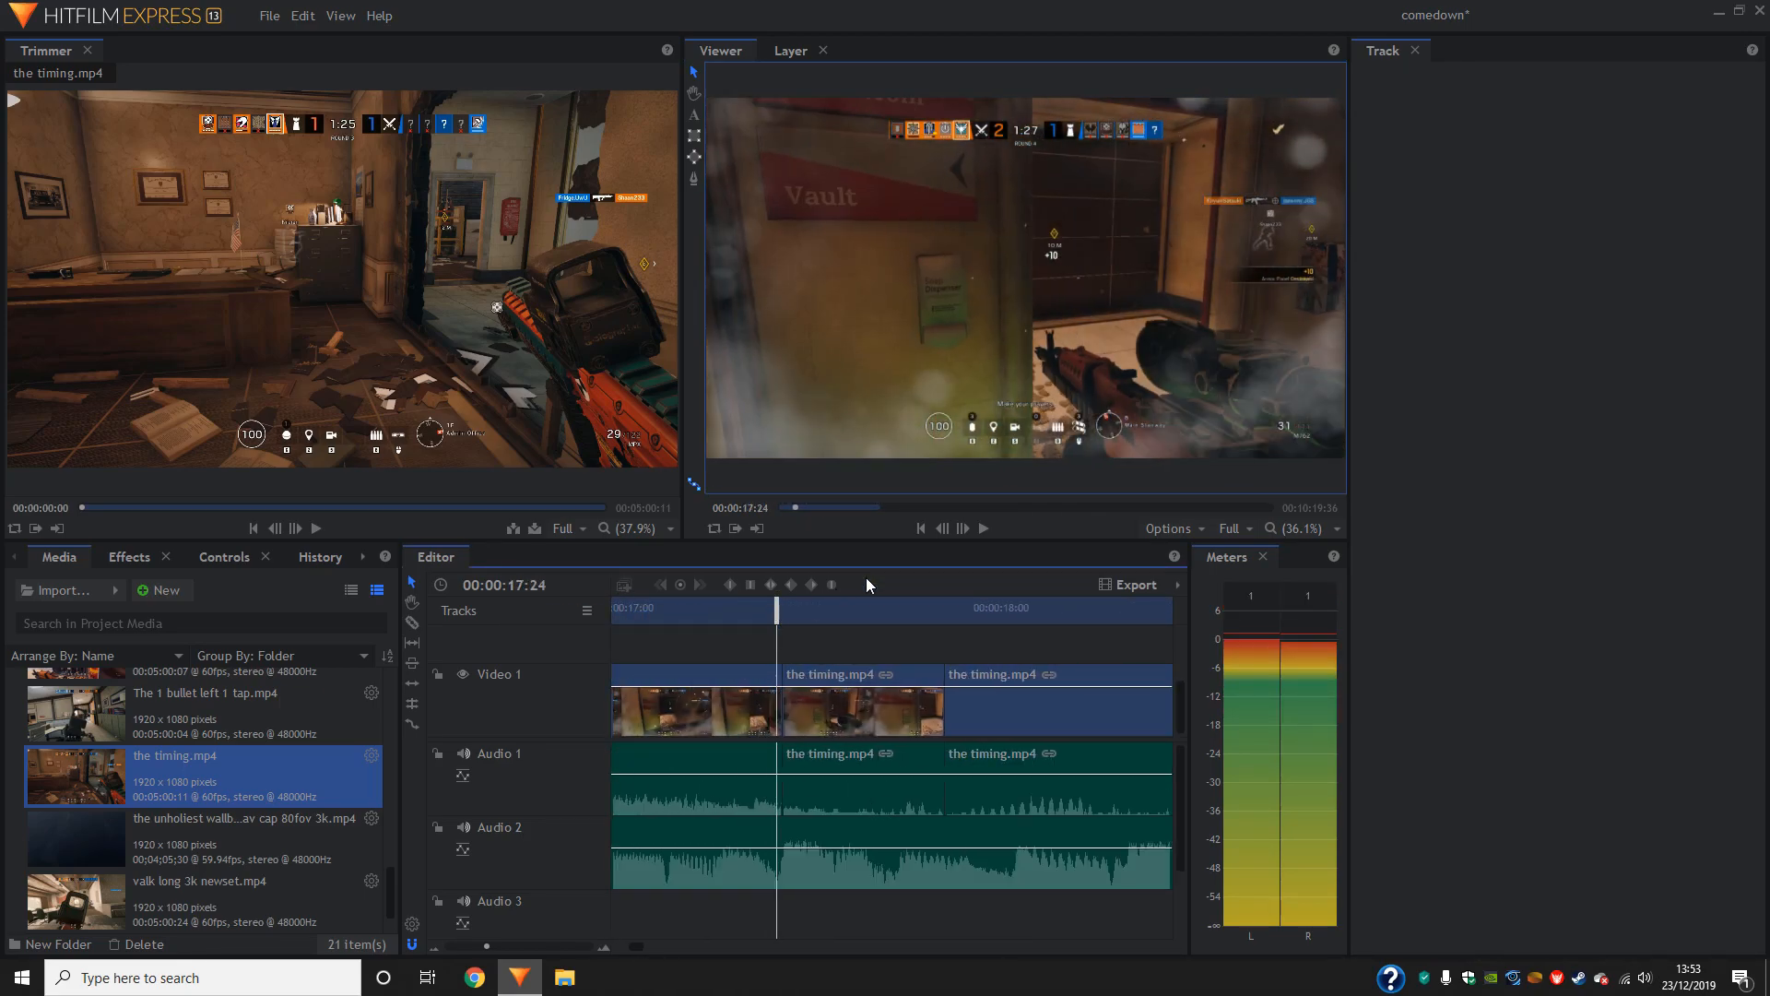
left_click(982, 528)
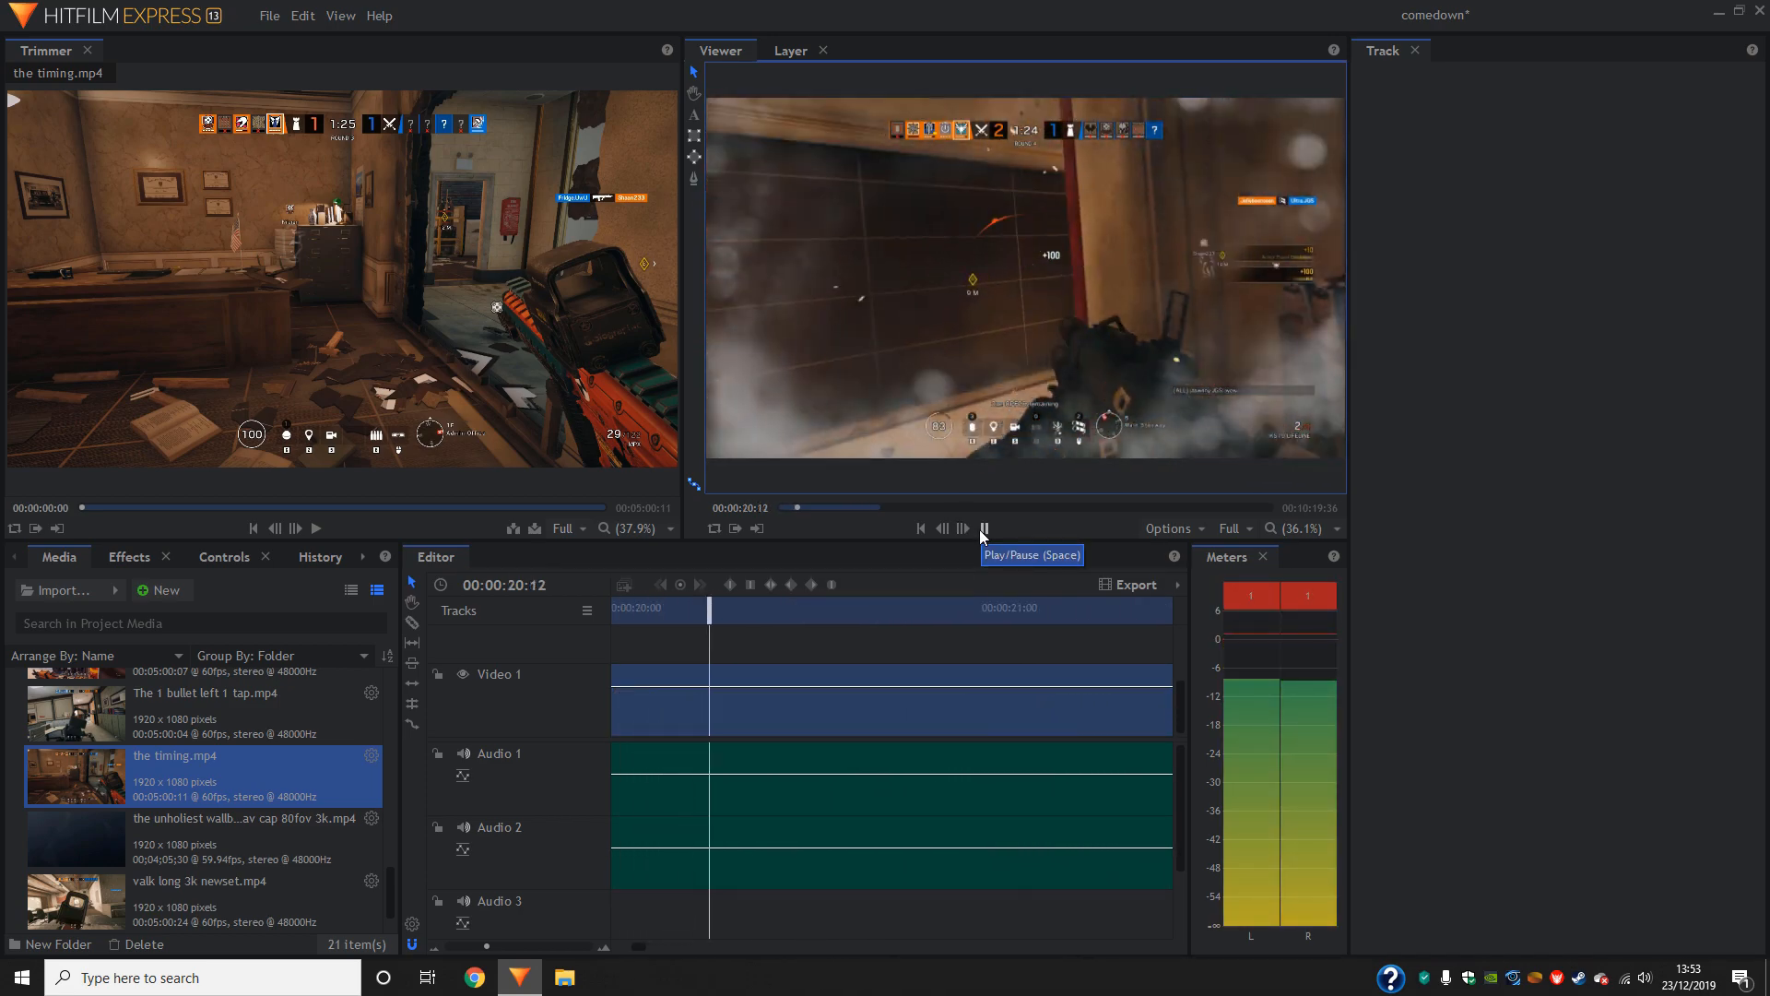
left_click(982, 529)
- Slice the timing.mp4 clip at 00:00:18:27 and 00:00:18:42 to isolate the short piece between them
left_click(411, 624)
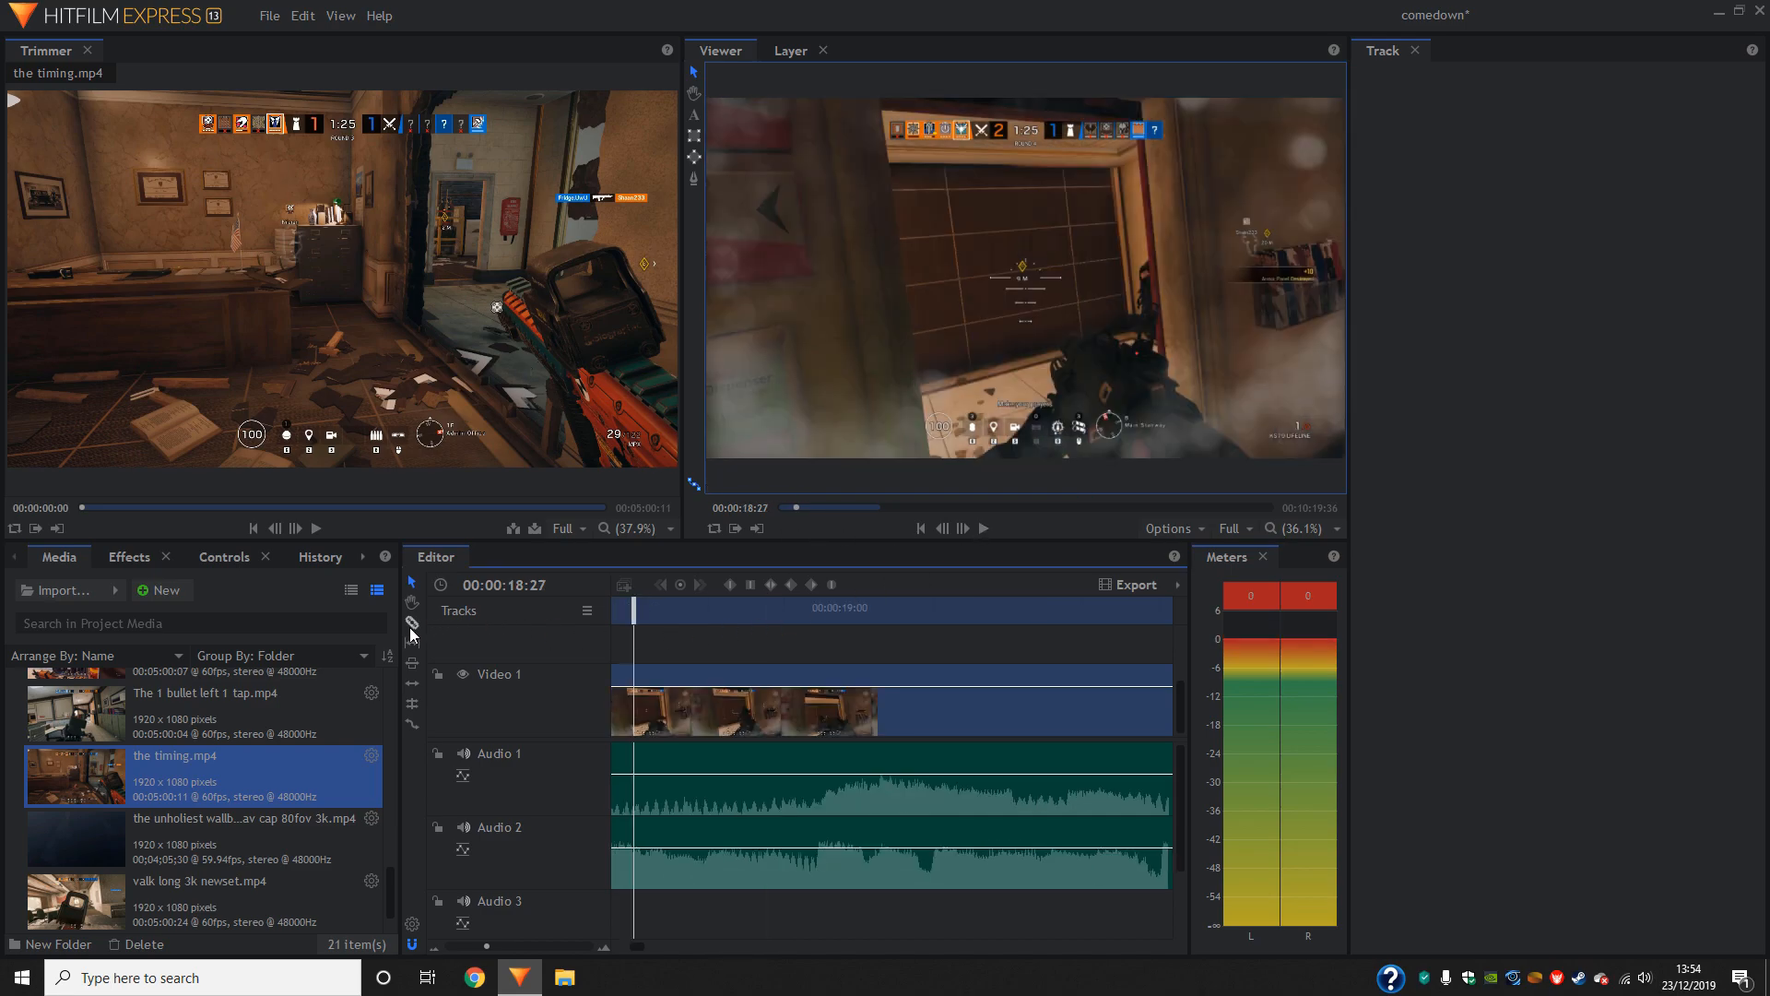
left_click(636, 674)
left_click(984, 529)
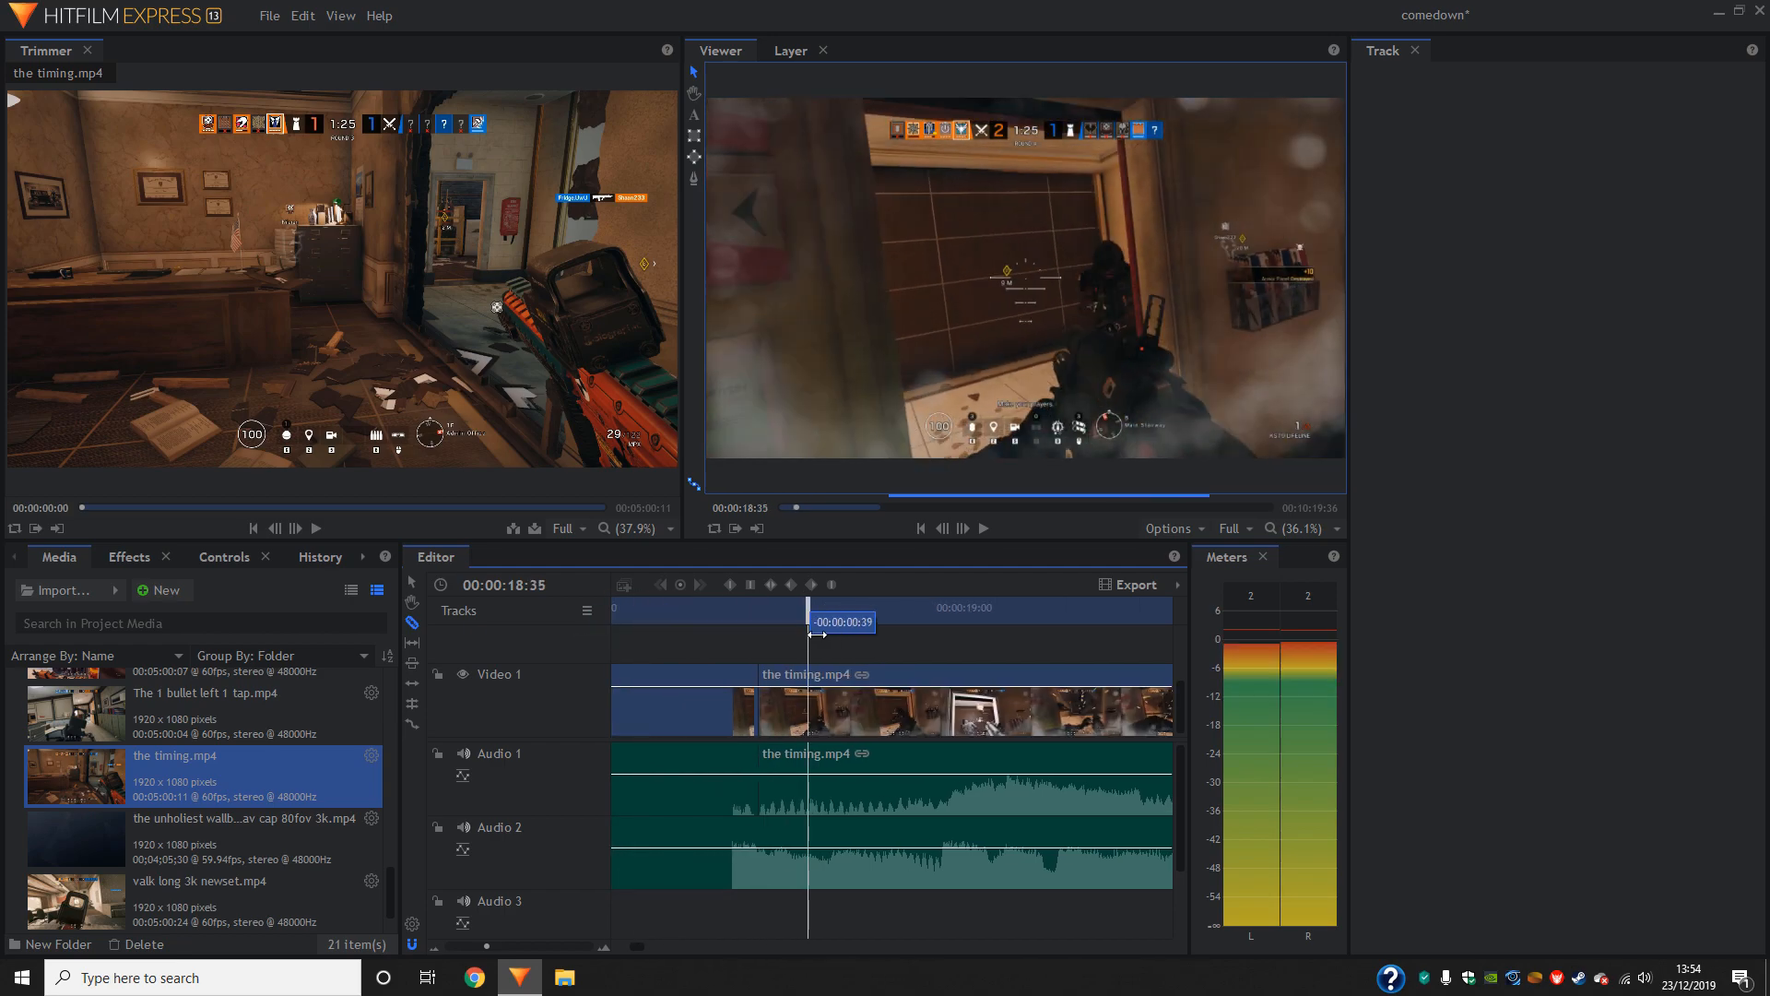
left_click_drag(882, 639, 846, 659)
left_click(856, 681)
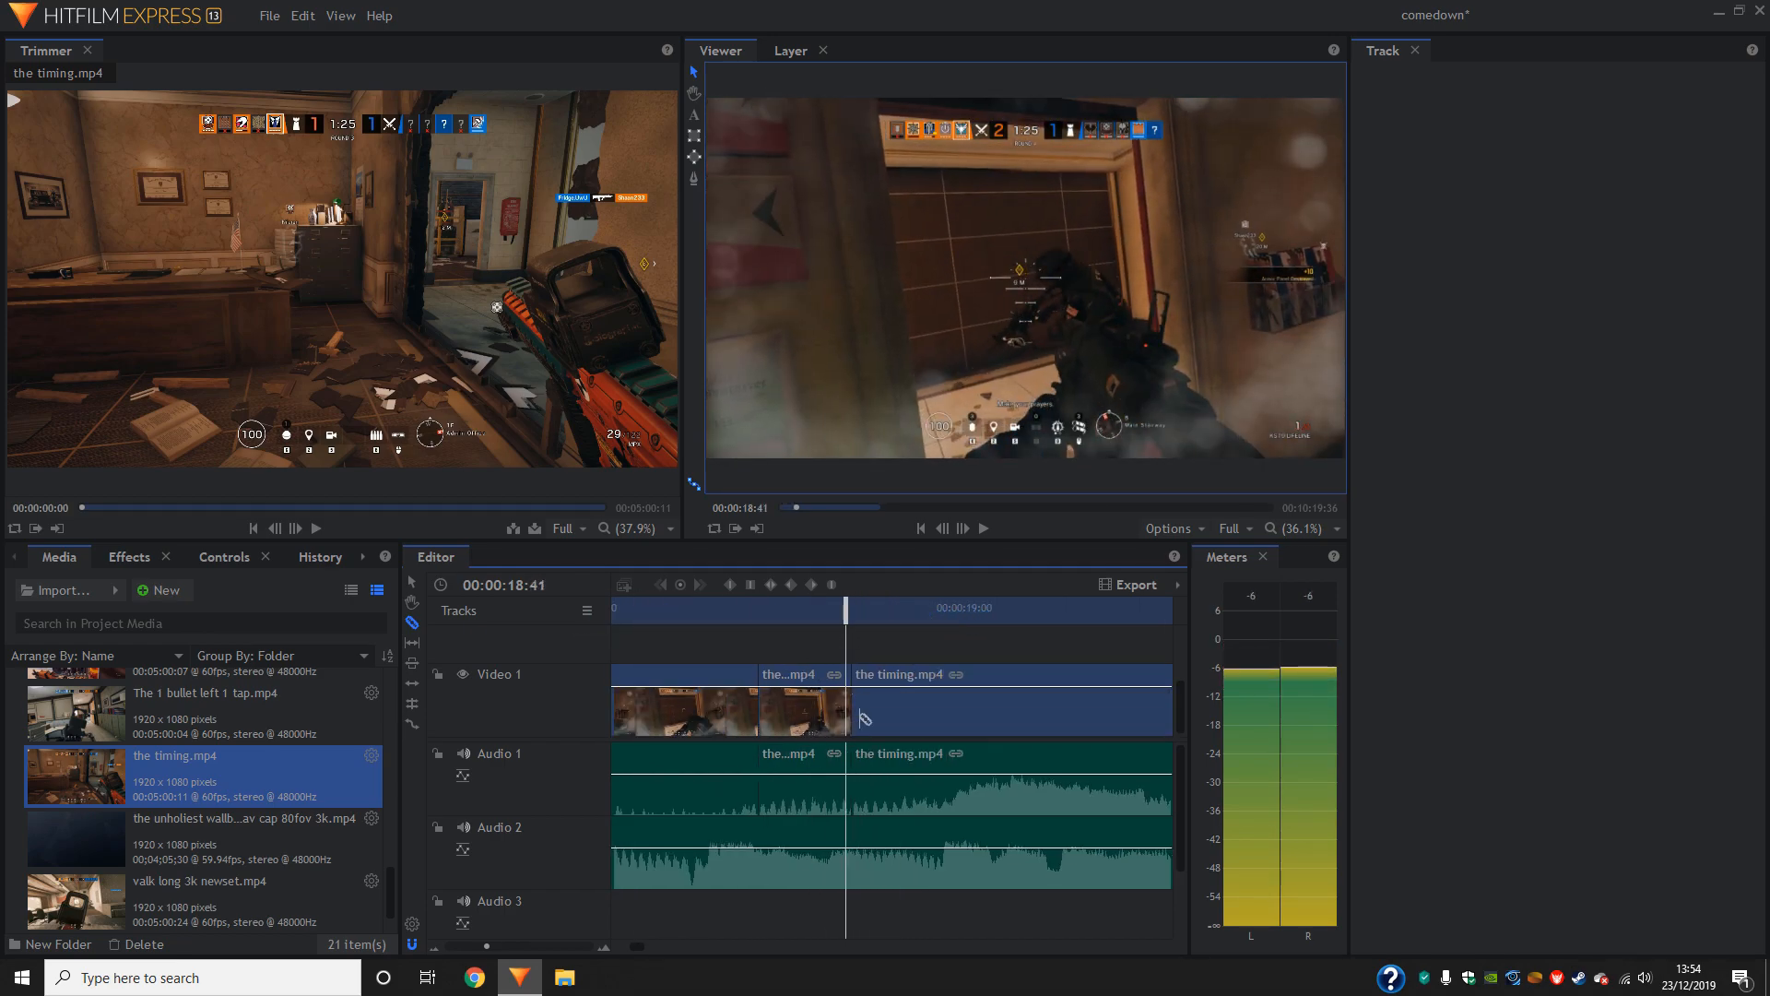
- Move the footage after 00:00:18:42 later to open a gap, and slow the isolated piece by rate-stretching it to fill the gap
left_click(964, 530)
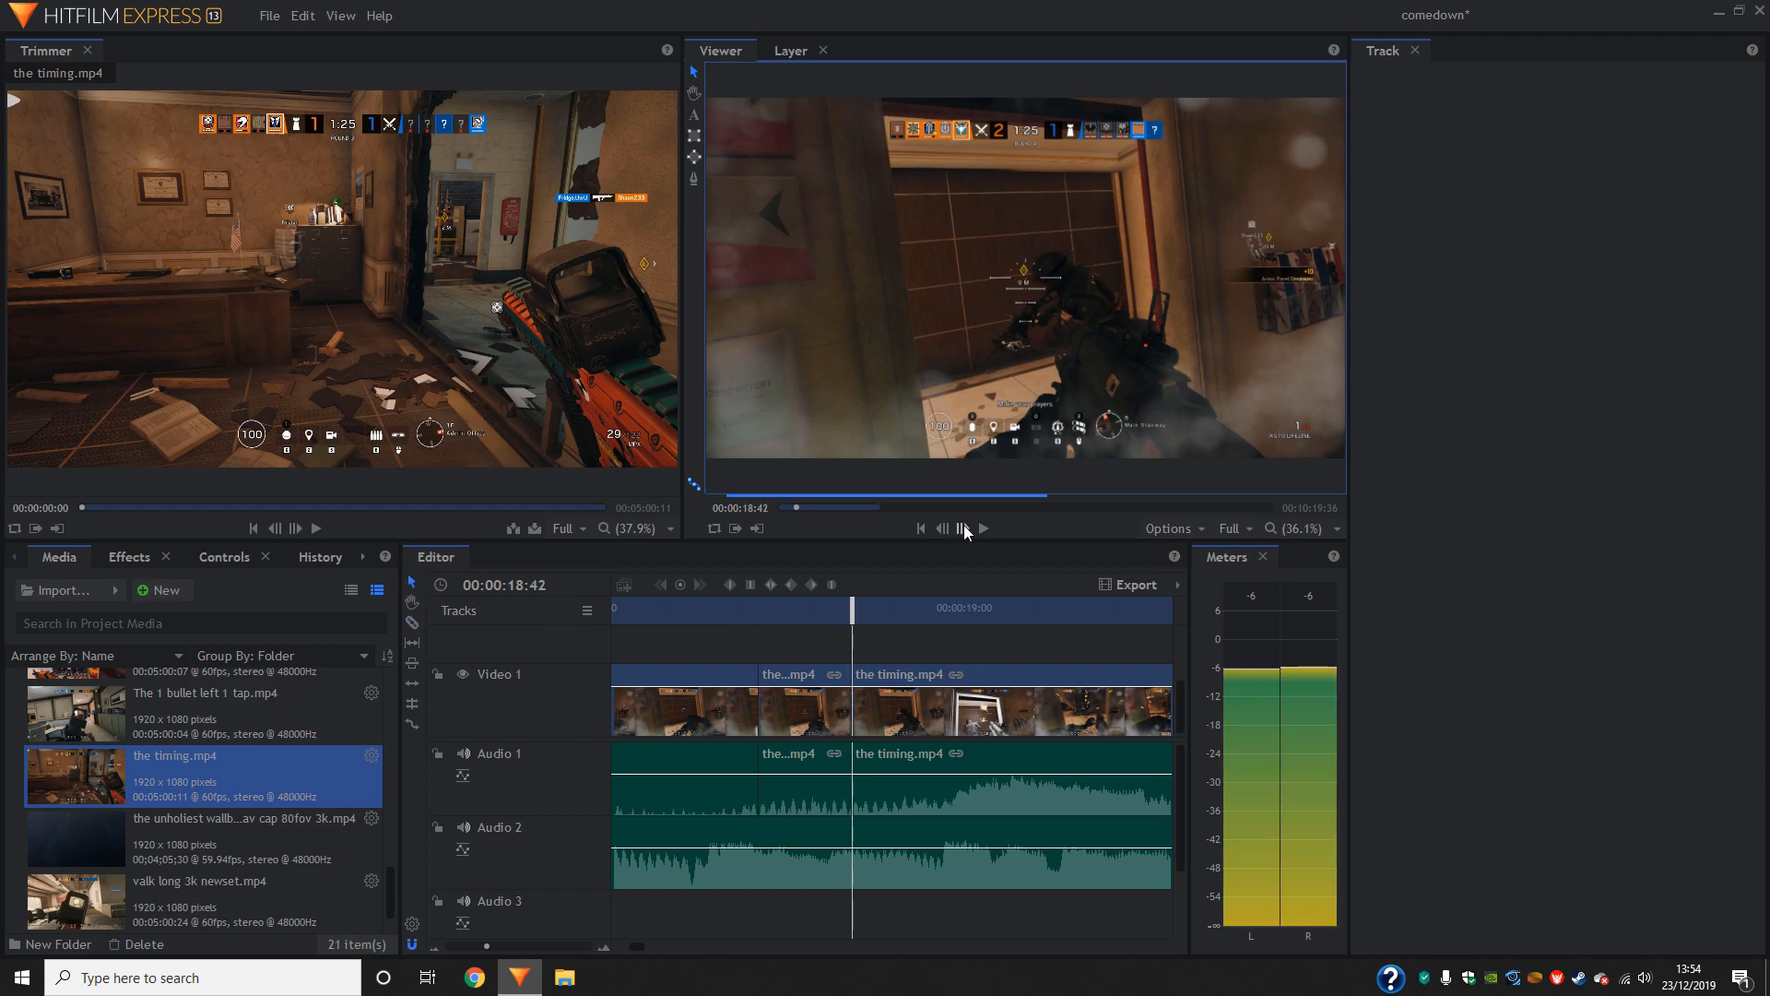
left_click_drag(878, 734, 955, 727)
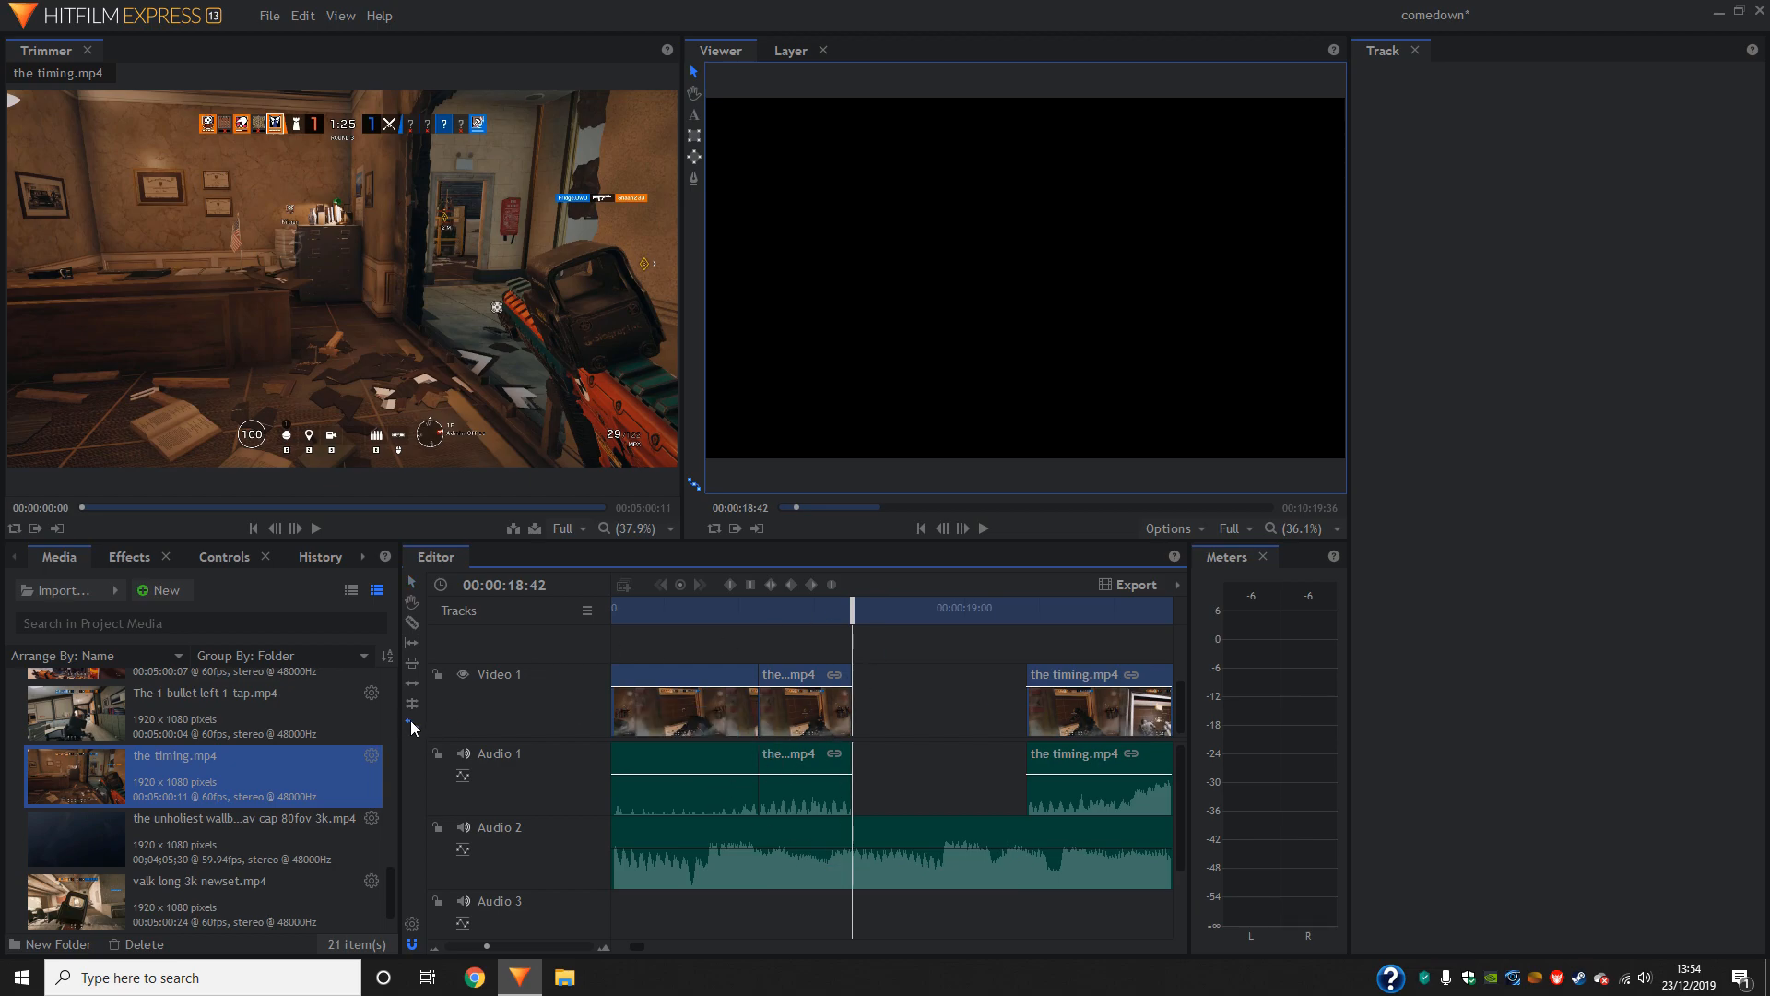
left_click_drag(854, 708, 1034, 715)
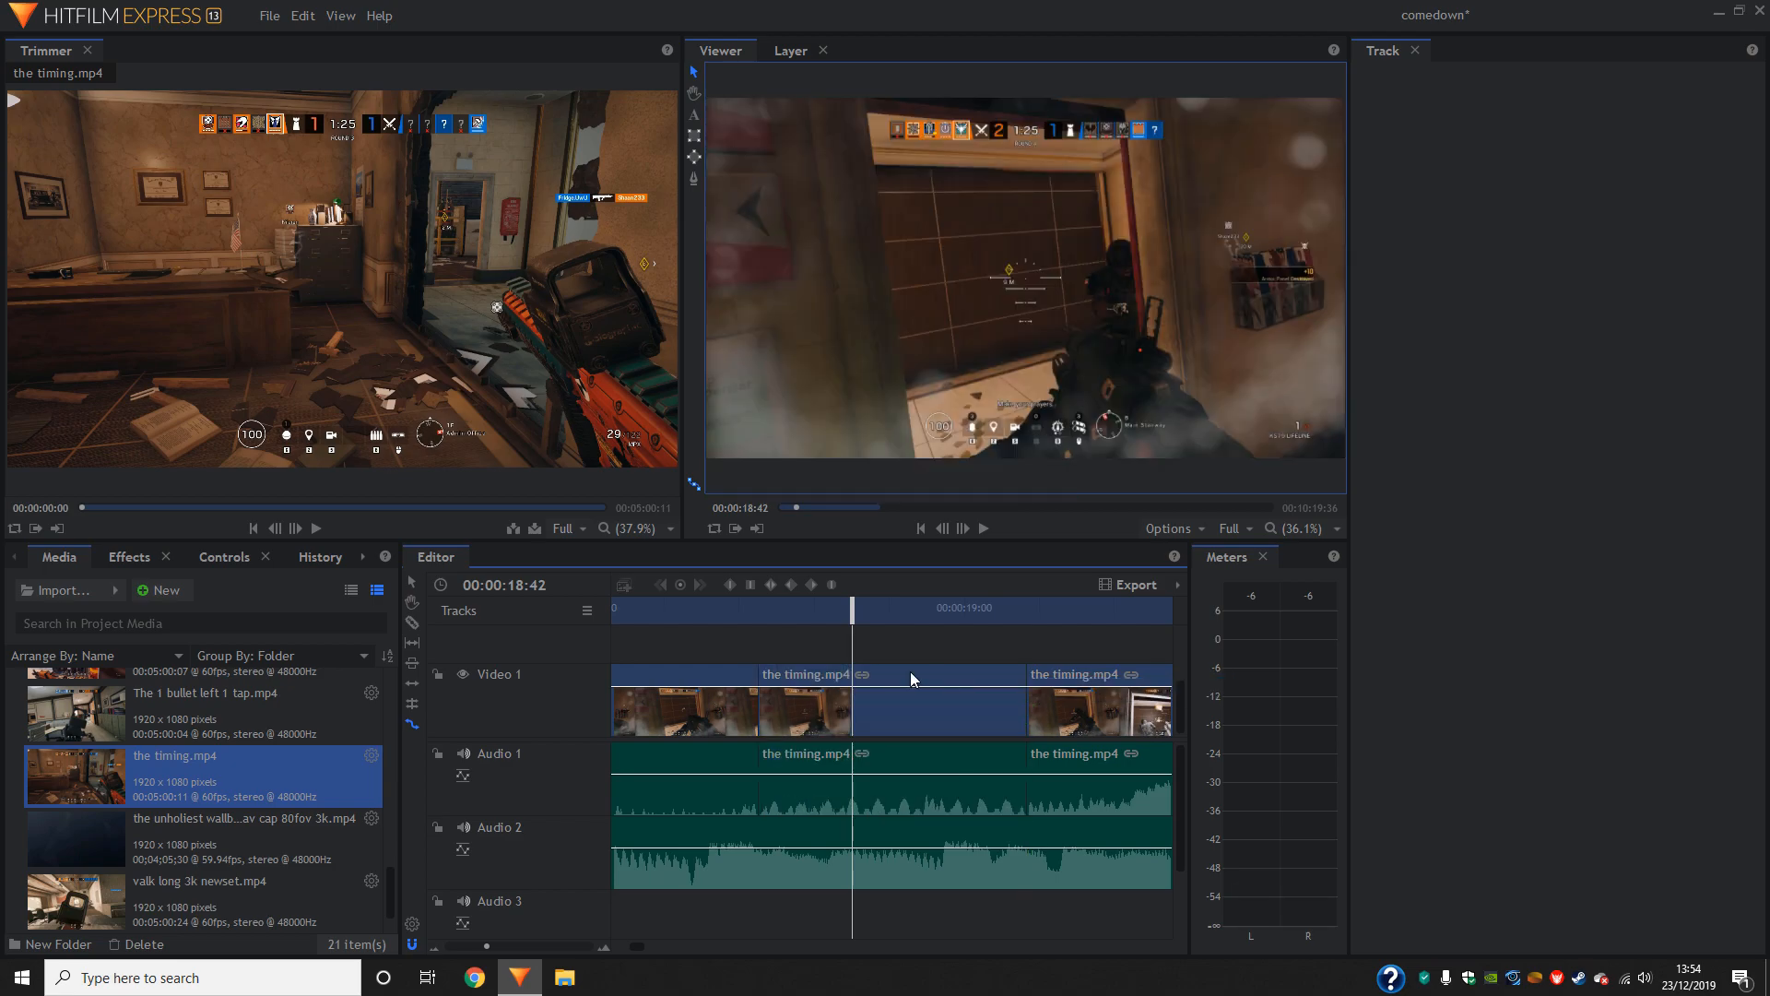
- Play back the slowed section and return the playhead to 00:00:18:38 within it
left_click(721, 609)
left_click(994, 536)
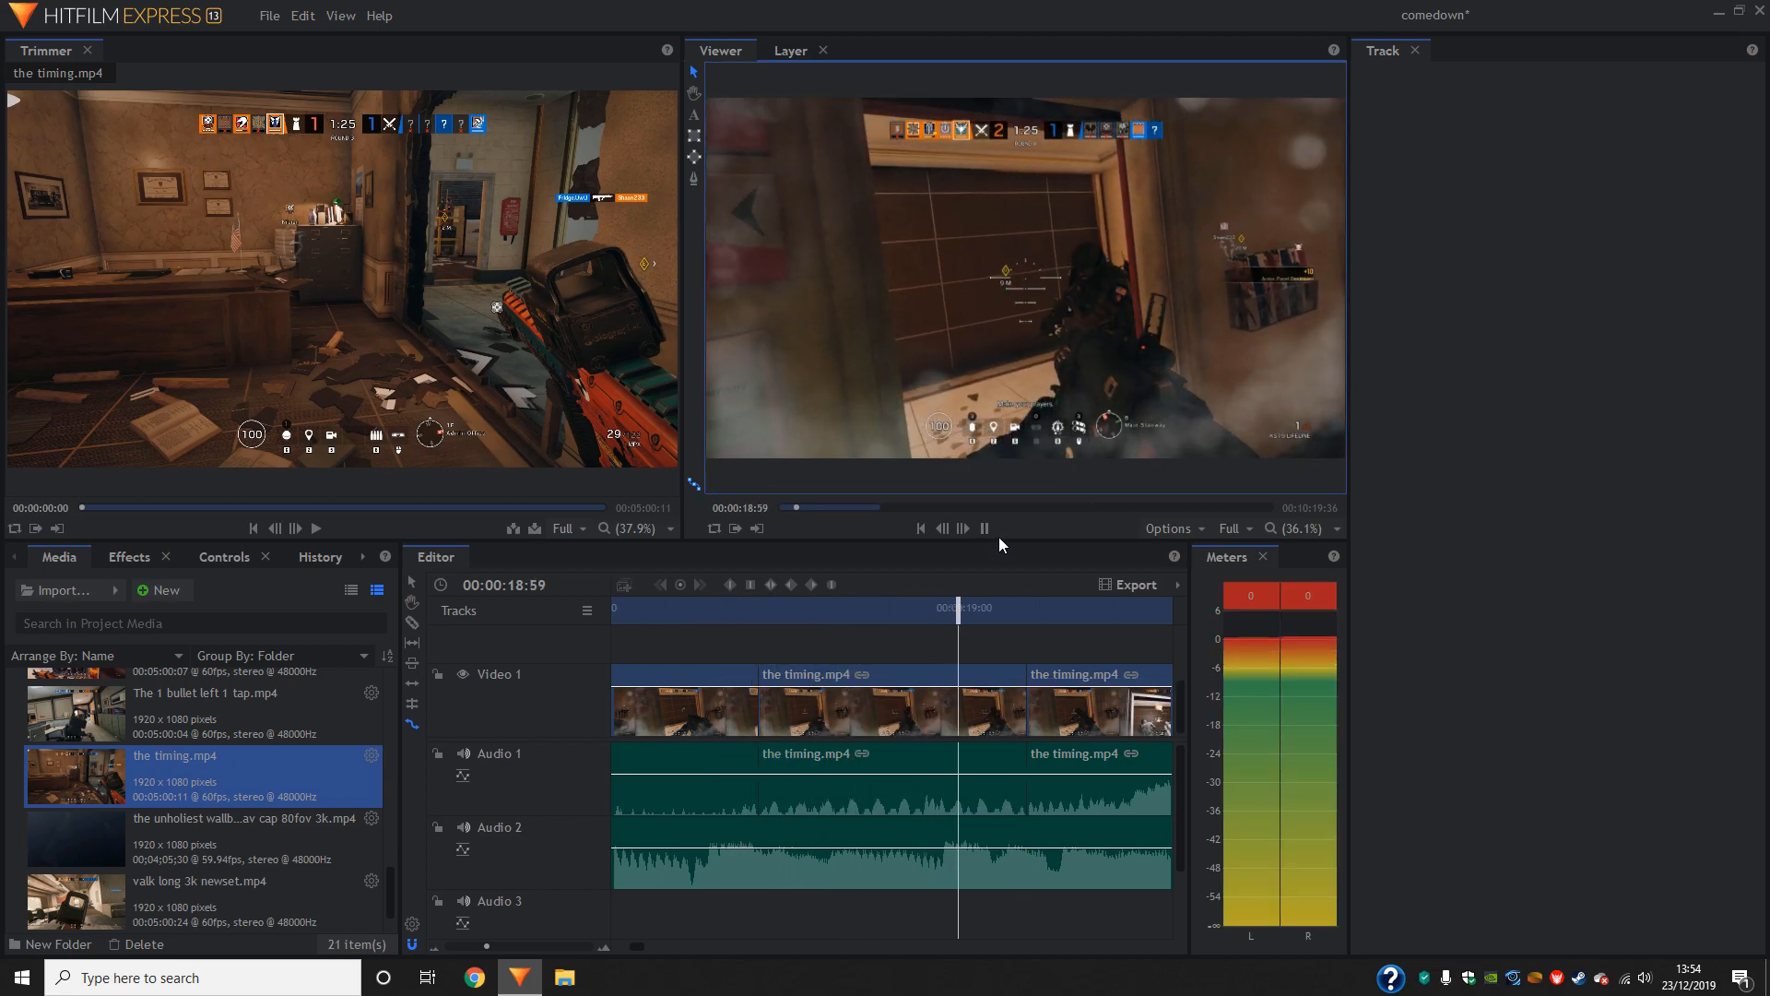
left_click_drag(905, 605, 599, 611)
left_click(990, 530)
left_click(989, 531)
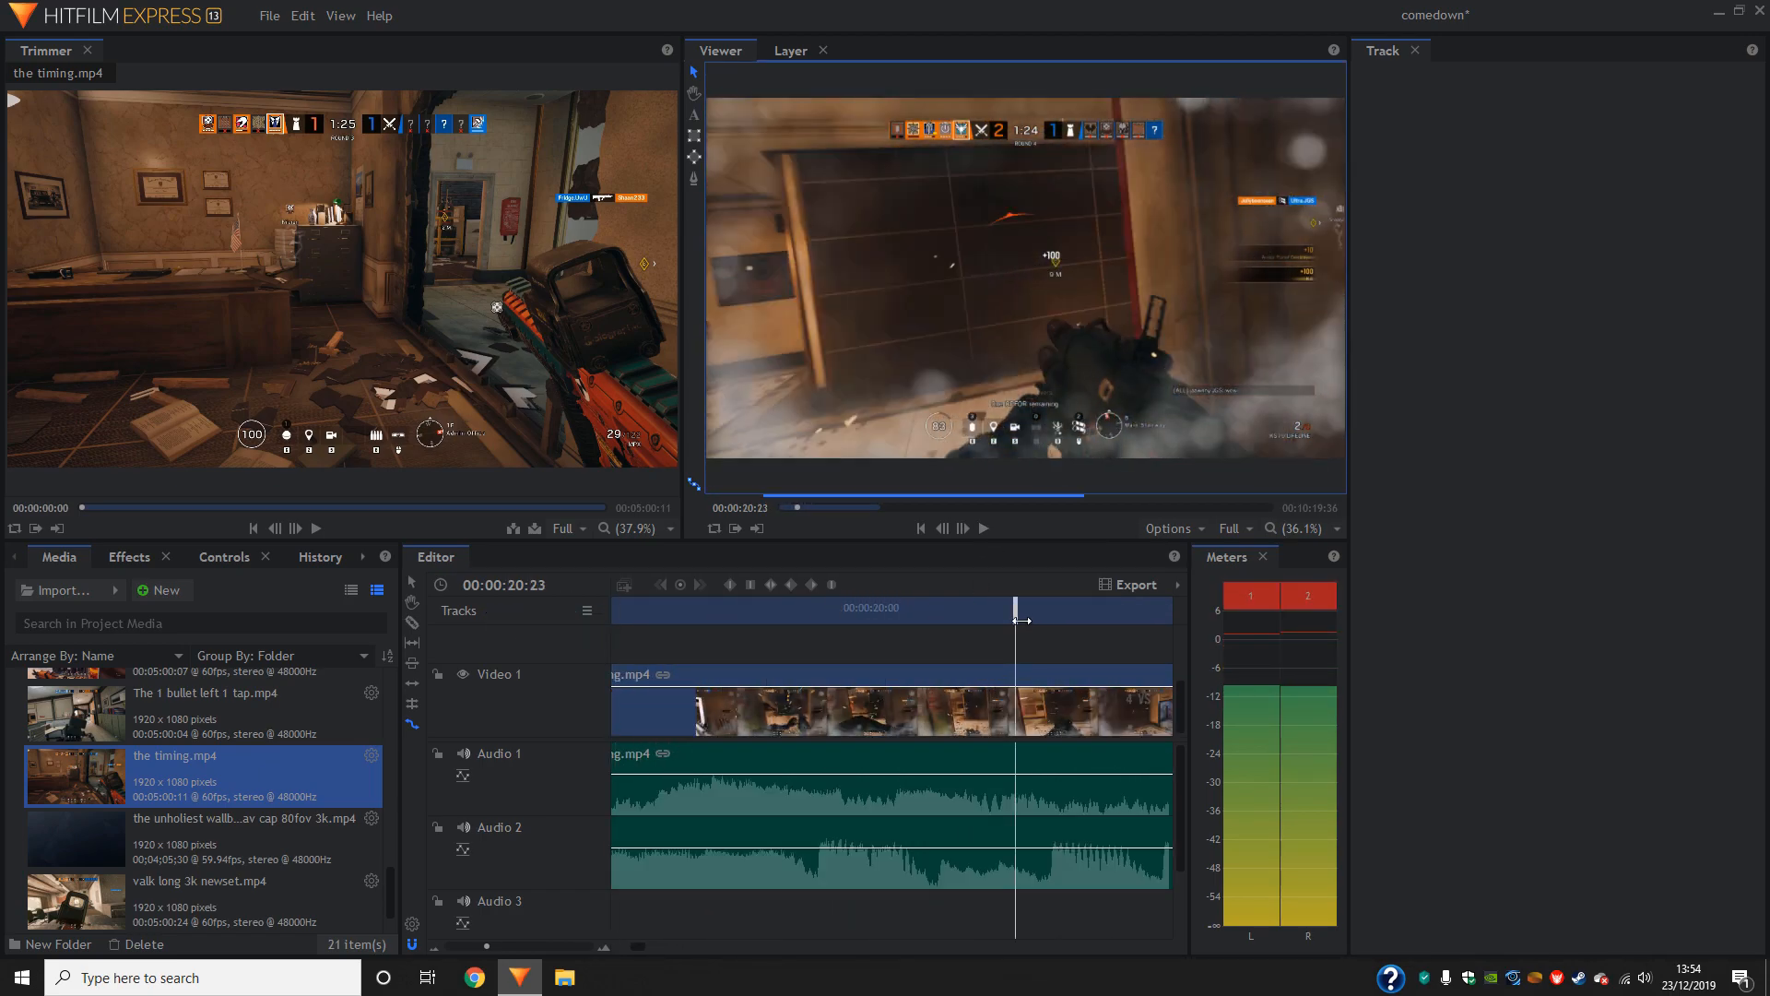
left_click_drag(1018, 612, 854, 645)
left_click(407, 586)
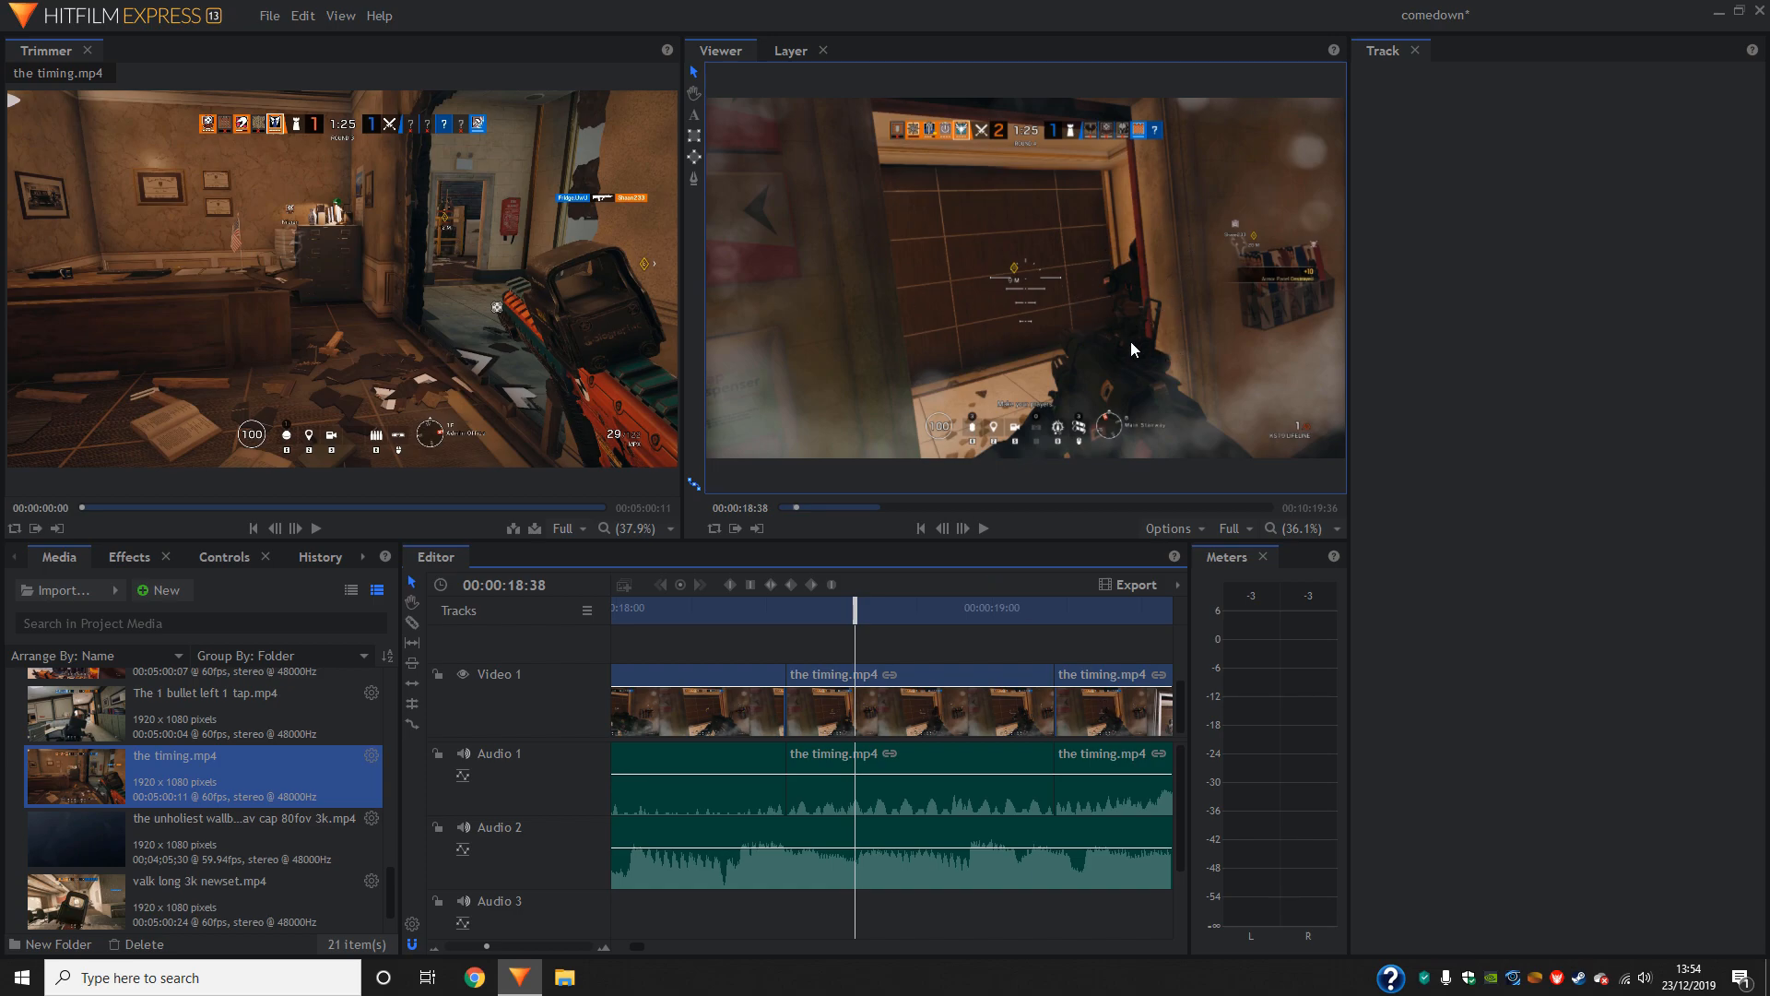
- Move the footage after the slowed piece later to about 00:00:19:25 and rate-stretch the slowed piece further to fill the gap
left_click_drag(1090, 708, 1049, 705)
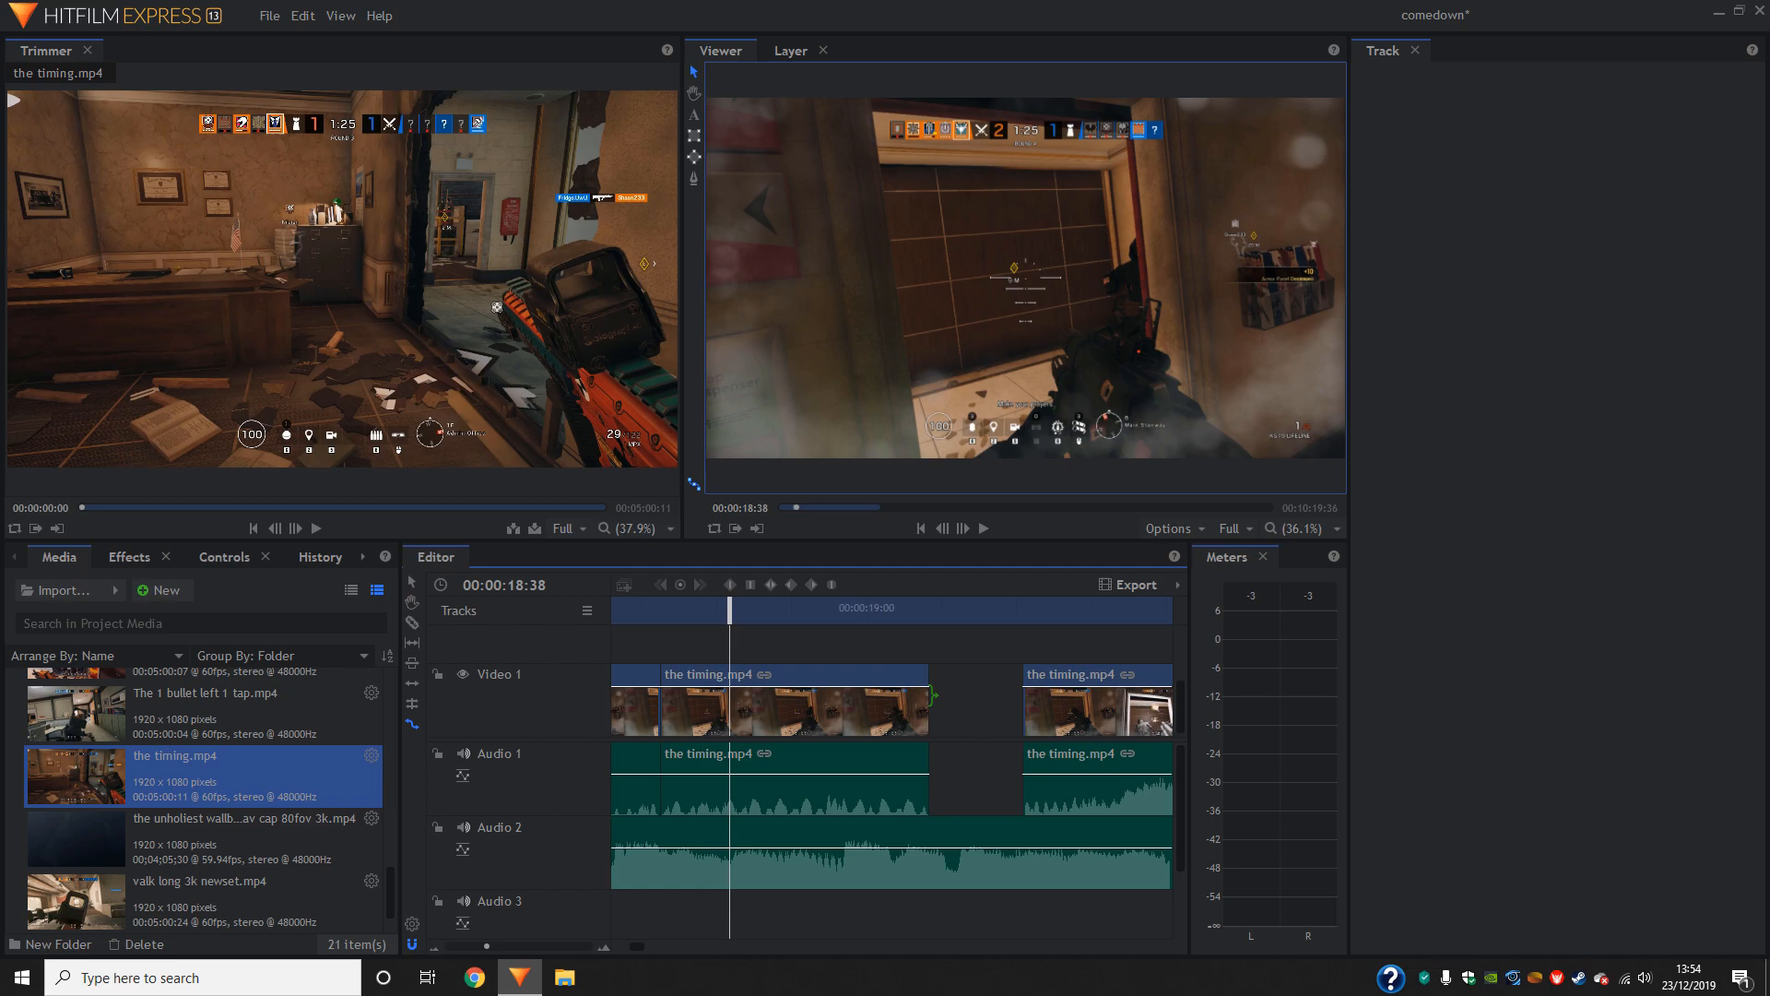
left_click_drag(935, 698, 1021, 706)
- Play back the further slowed piece and the footage after it several times to judge the timing against the music
left_click_drag(738, 607, 661, 607)
left_click(986, 531)
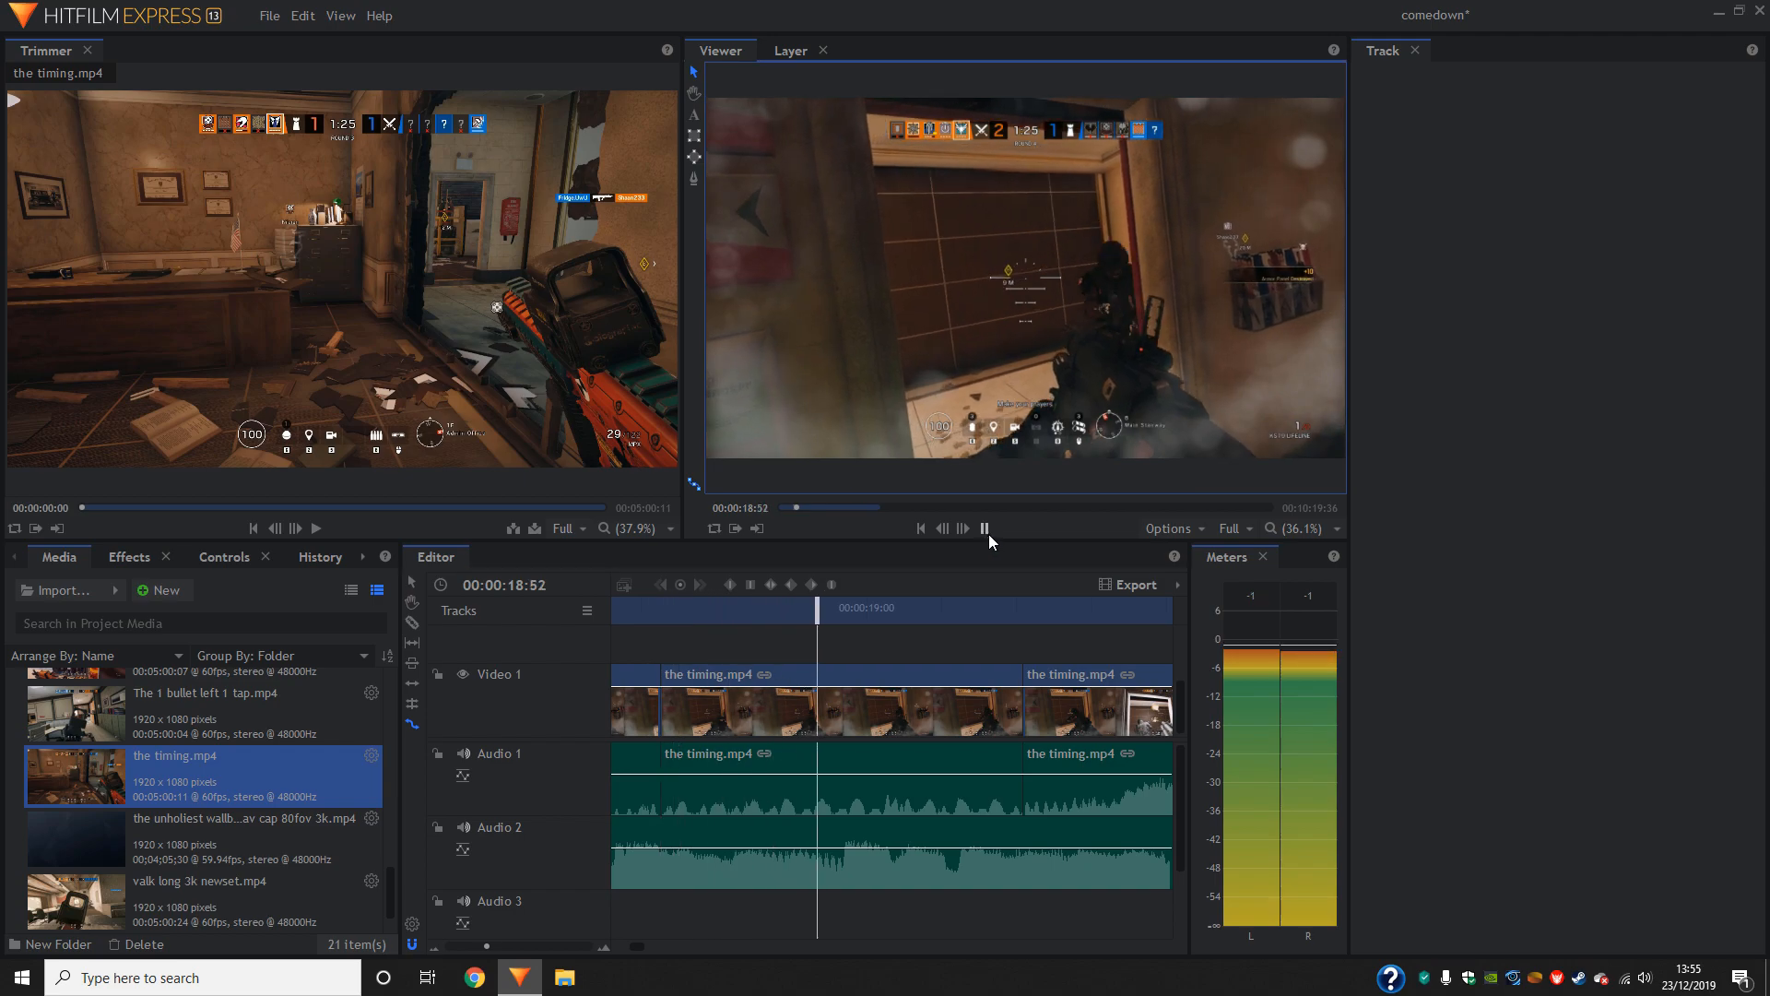
left_click(987, 533)
left_click_drag(821, 617, 753, 620)
left_click(988, 529)
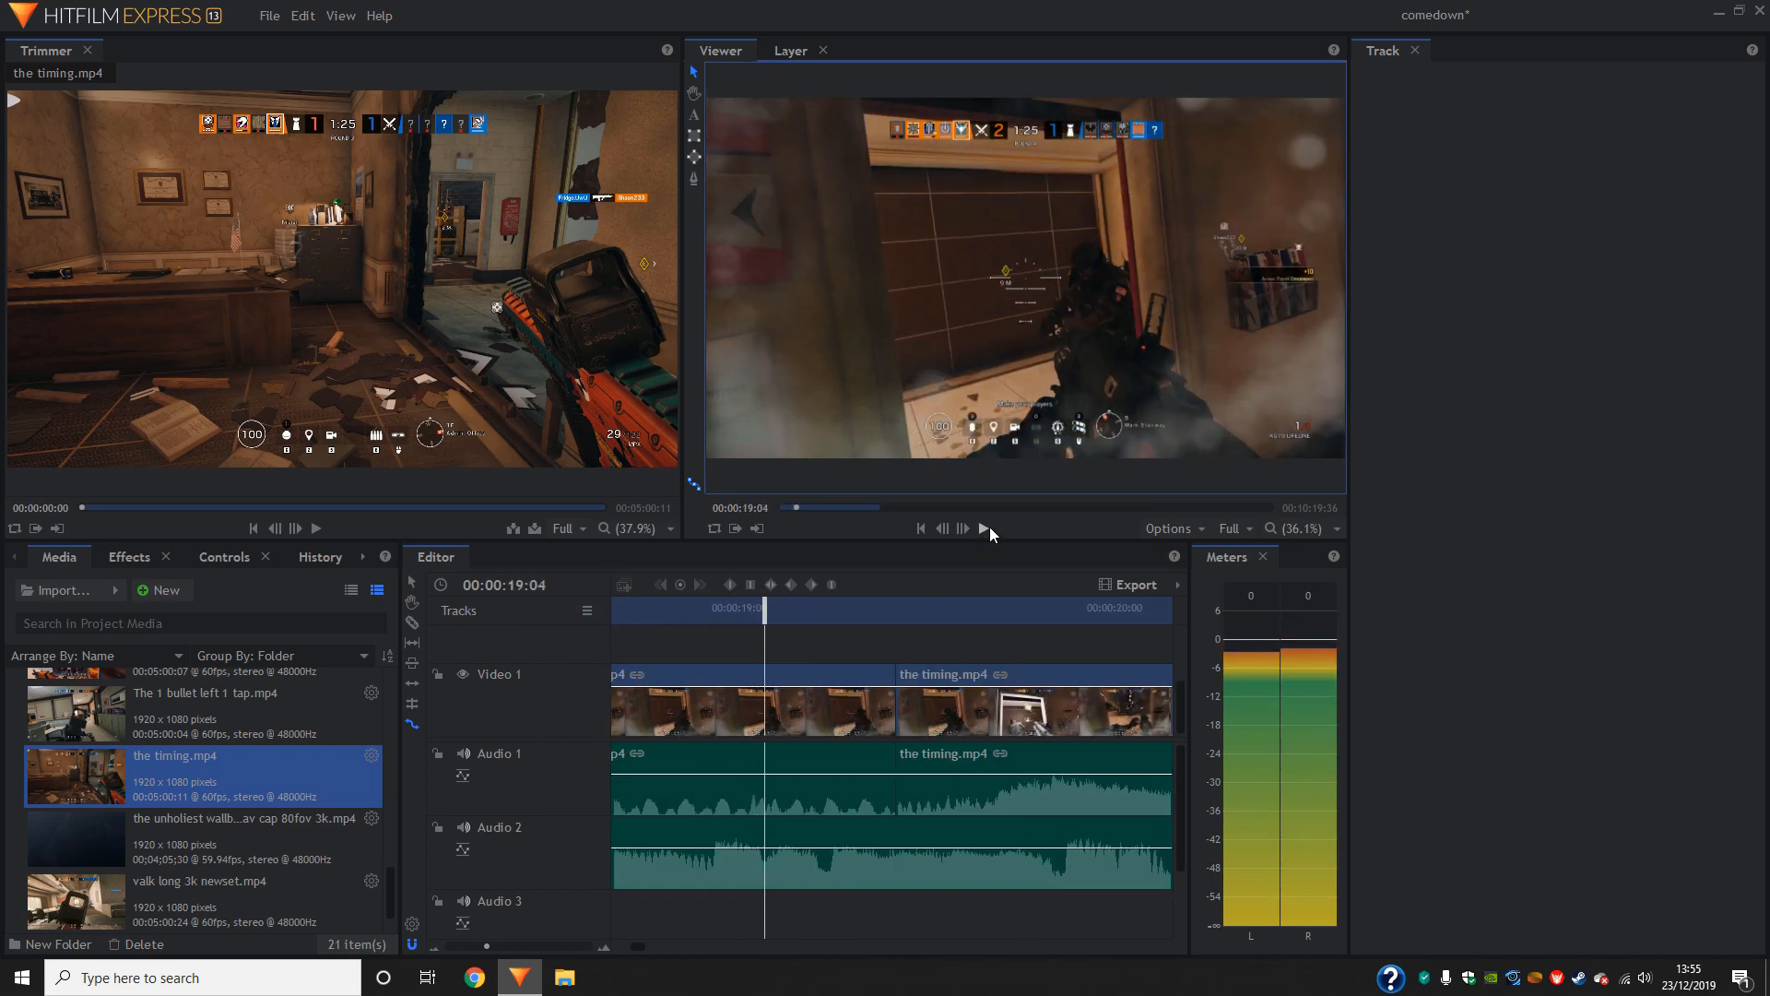
left_click(989, 527)
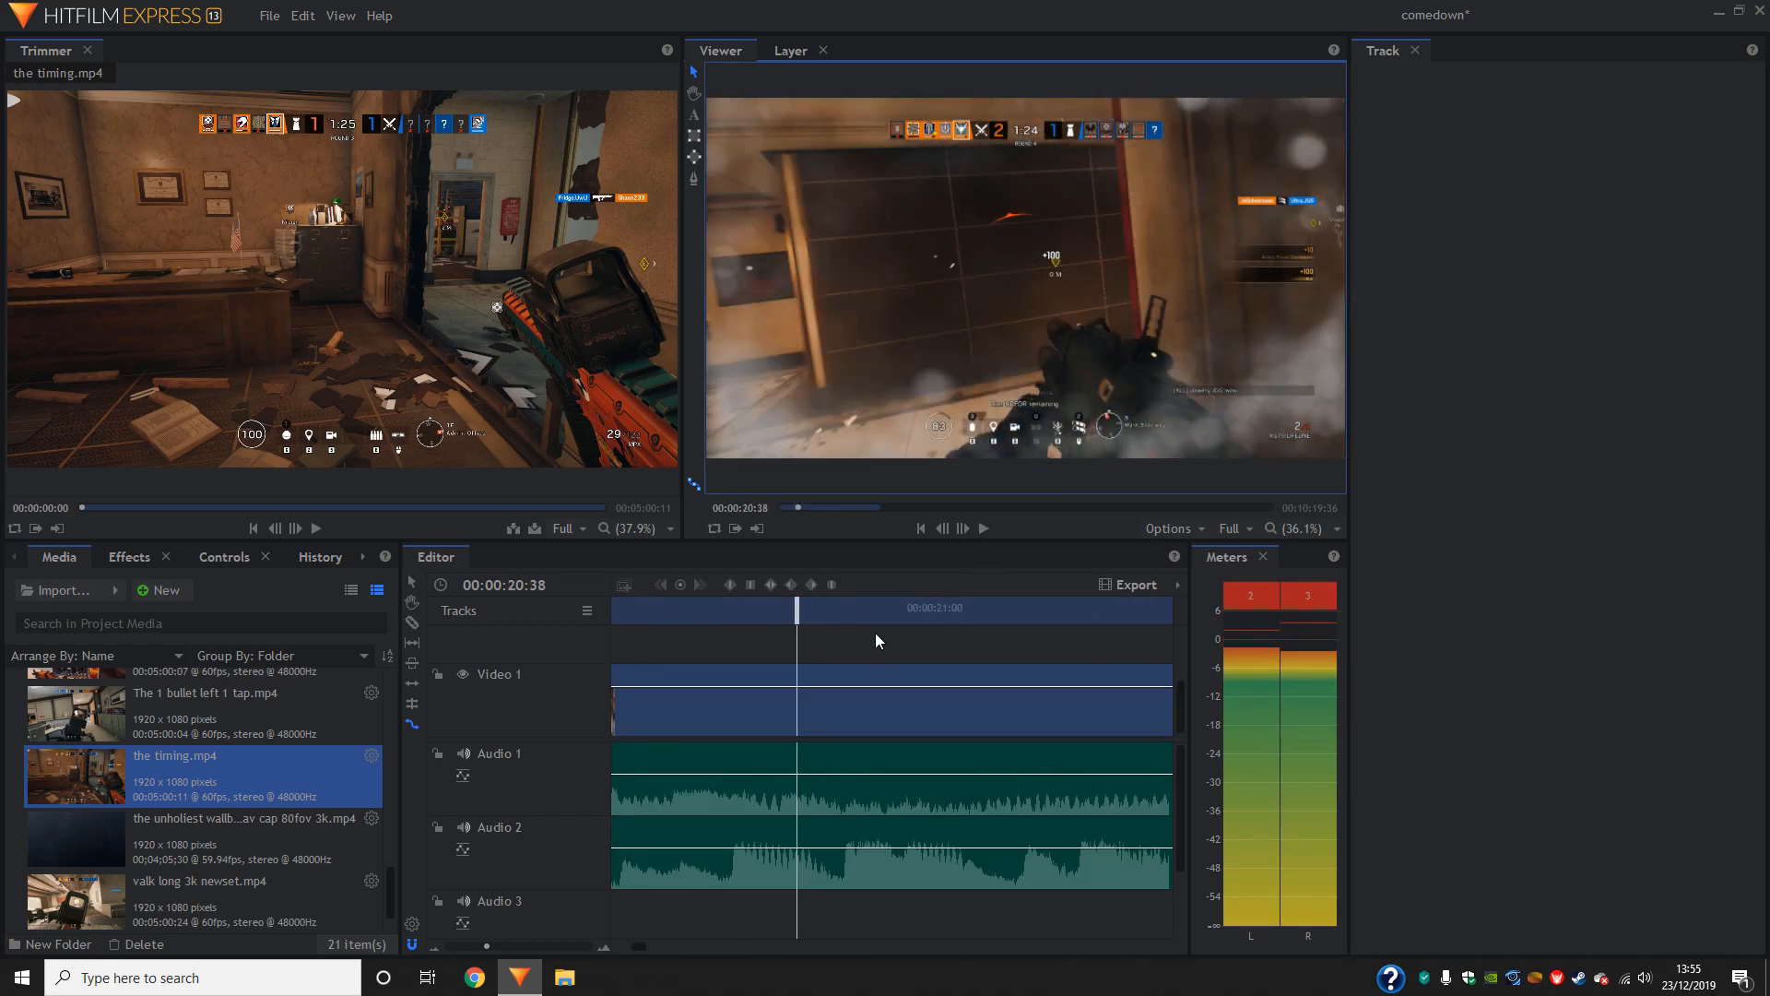
left_click_drag(789, 612, 625, 613)
left_click(983, 529)
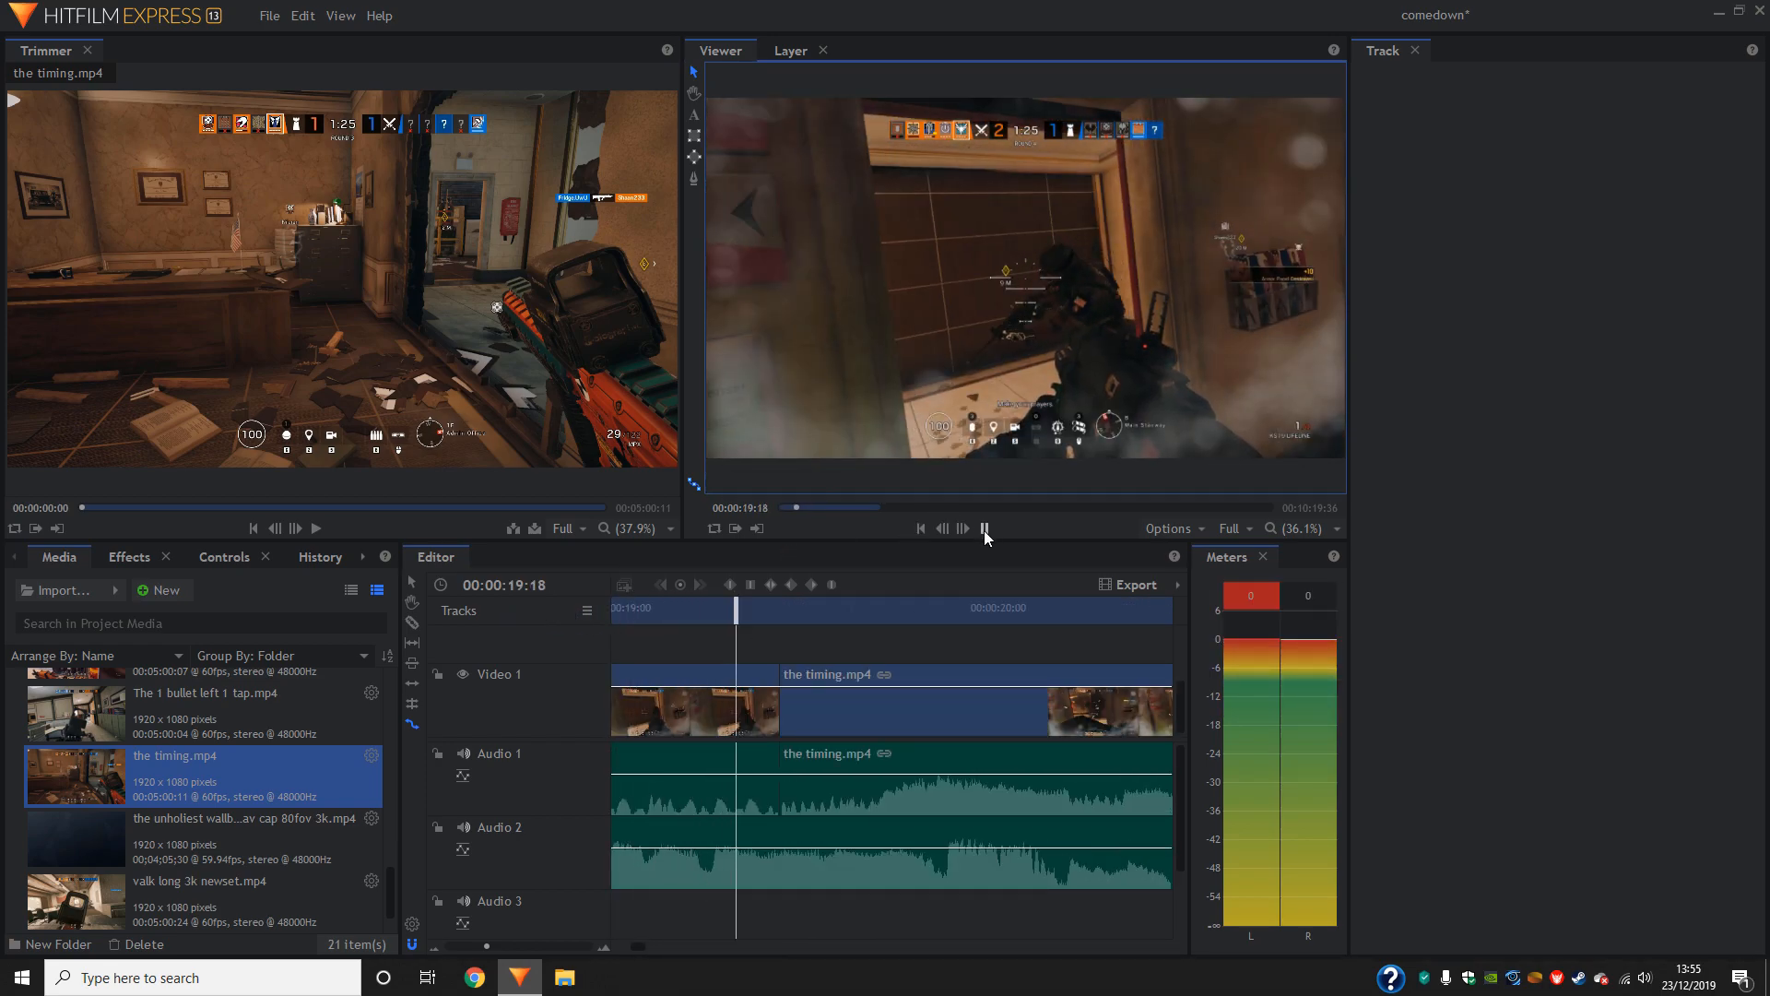
left_click(982, 532)
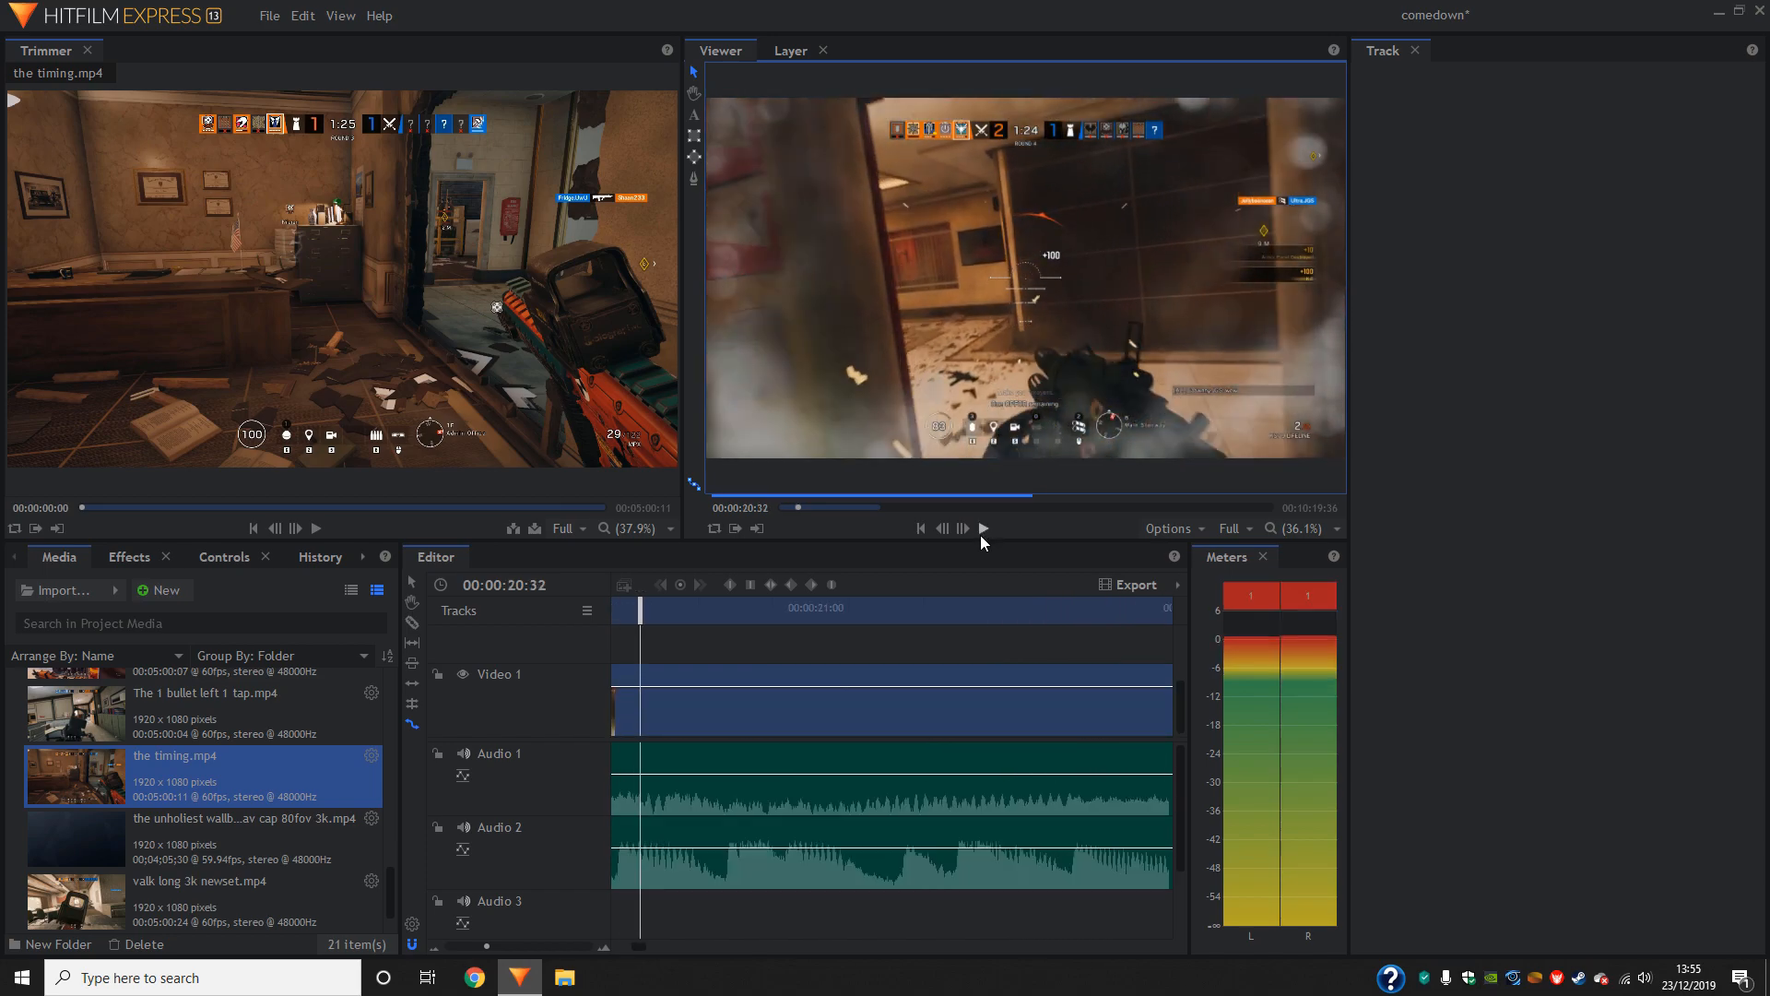